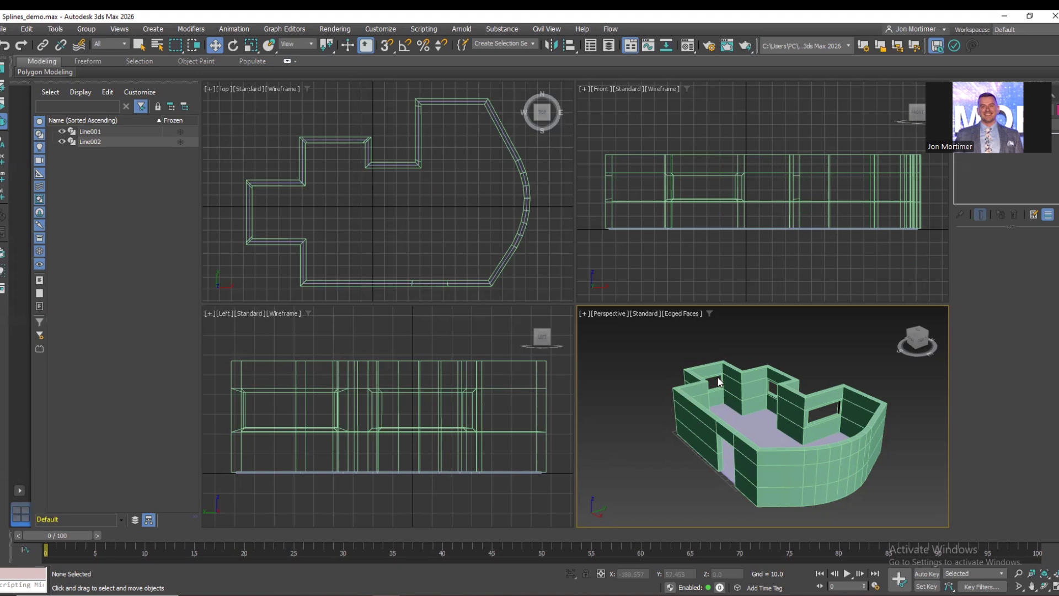
Hide the two existing building objects, Line001 and Line002.
{"action": "left_click_drag", "start_coordinate": [914, 339], "coordinate": [883, 342]}
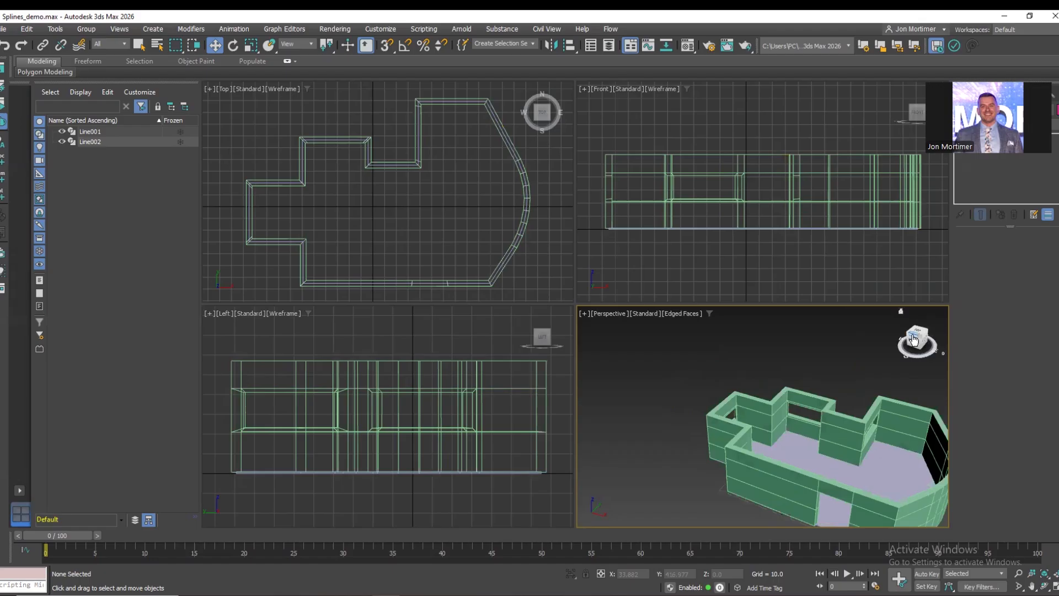
{"action": "left_click", "coordinate": [1053, 575]}
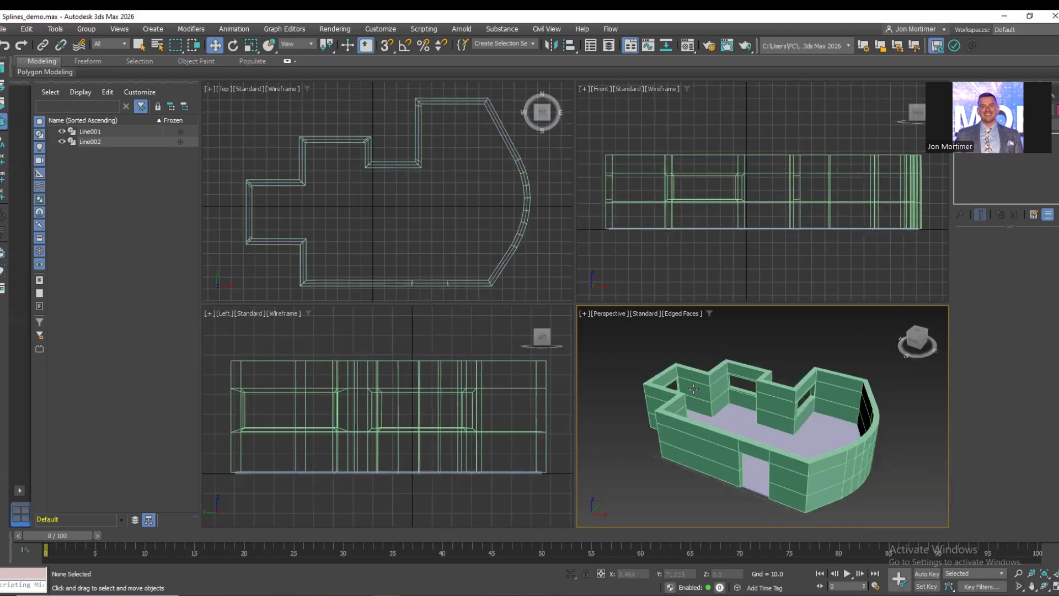
{"action": "left_click_drag", "start_coordinate": [633, 334], "coordinate": [908, 512]}
{"action": "right_click", "coordinate": [921, 440]}
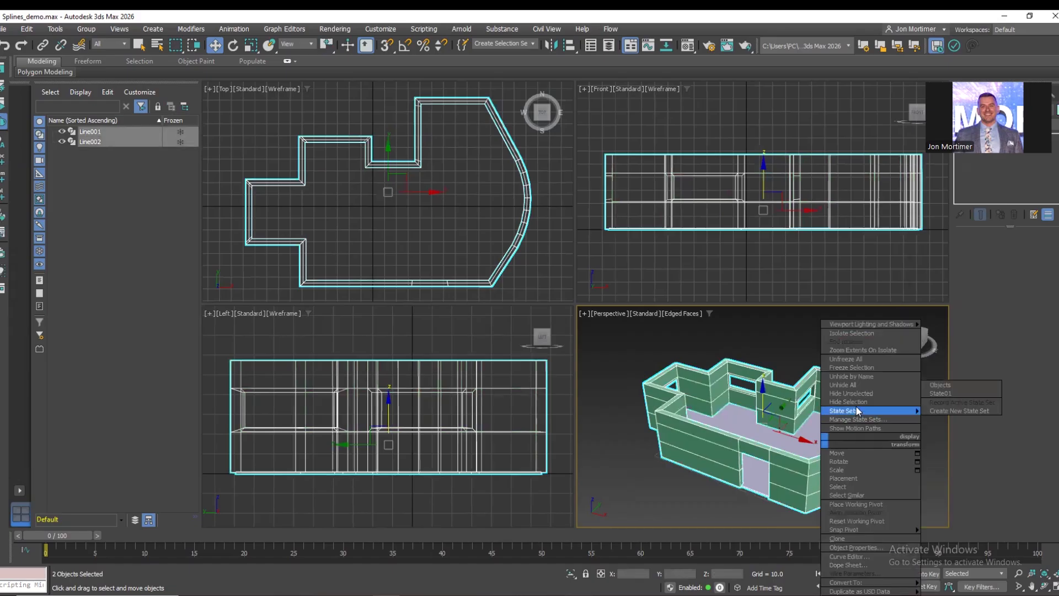
{"action": "left_click", "coordinate": [848, 402]}
{"action": "left_click", "coordinate": [1053, 575]}
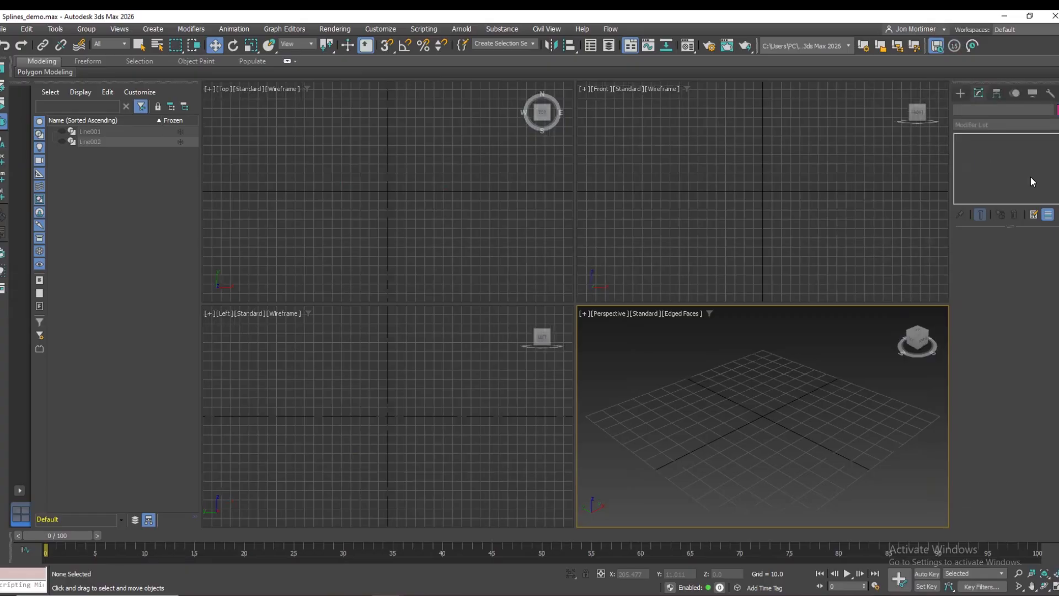
Draw a stepped floor-plan outline with ten corner vertices in the Top view using the Line spline, and close the spline.
{"action": "left_click", "coordinate": [960, 93]}
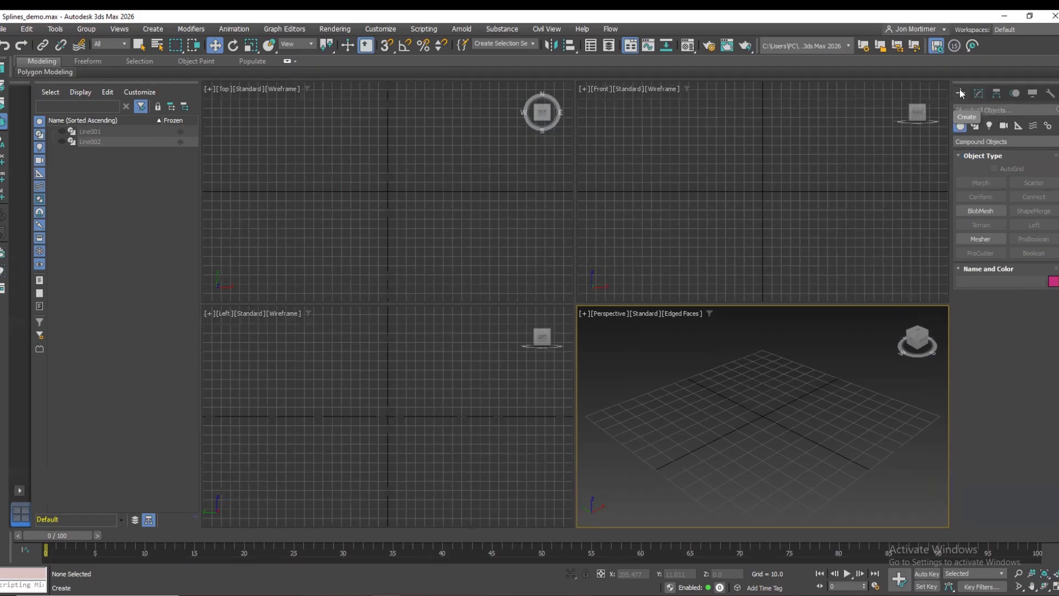
{"action": "left_click", "coordinate": [975, 127]}
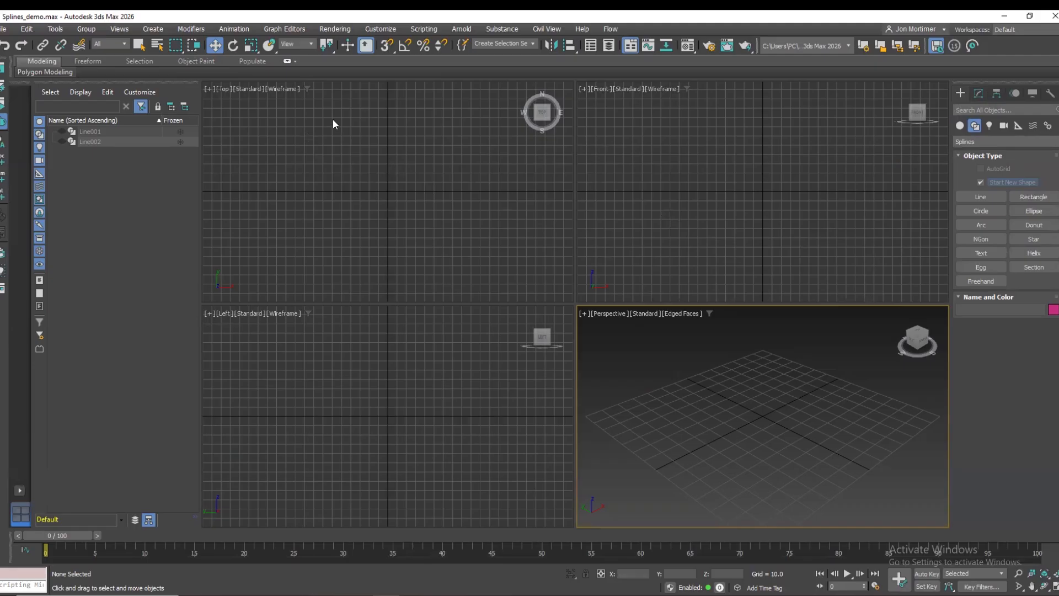
{"action": "left_click", "coordinate": [975, 197]}
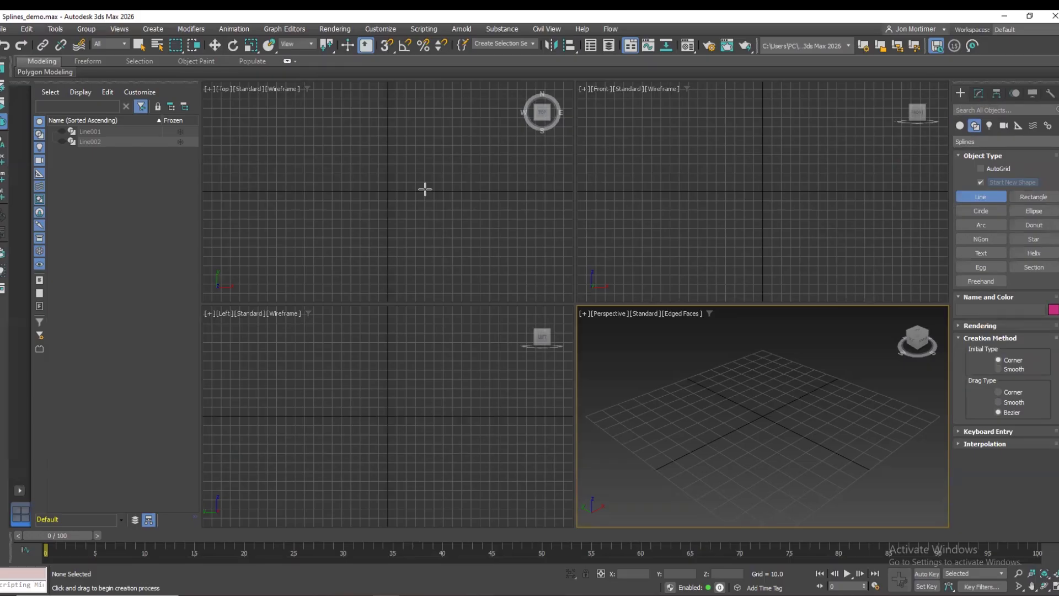
{"action": "left_click", "coordinate": [479, 127]}
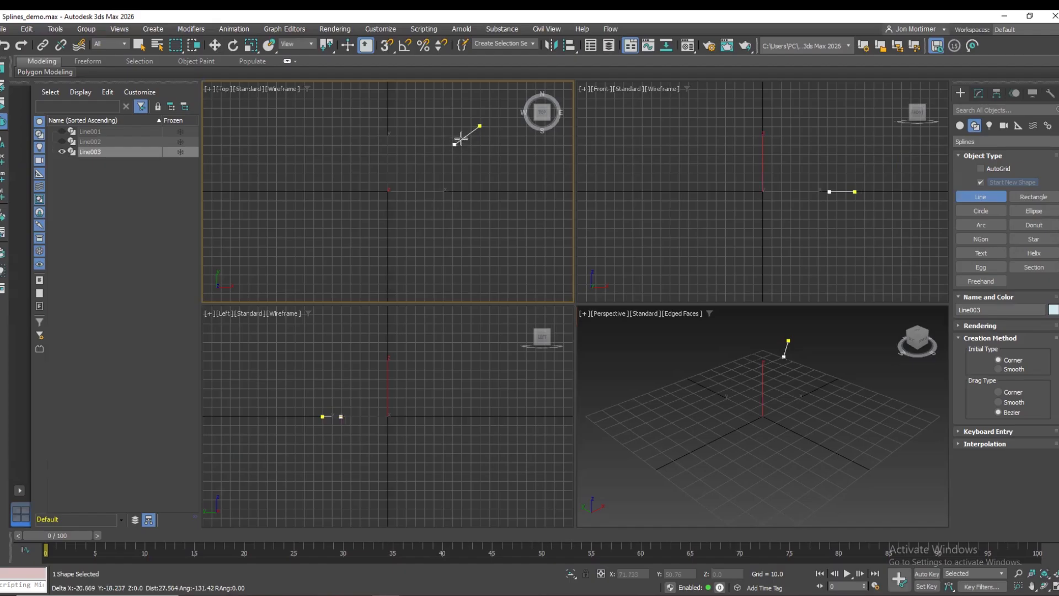
{"action": "left_click", "coordinate": [349, 176]}
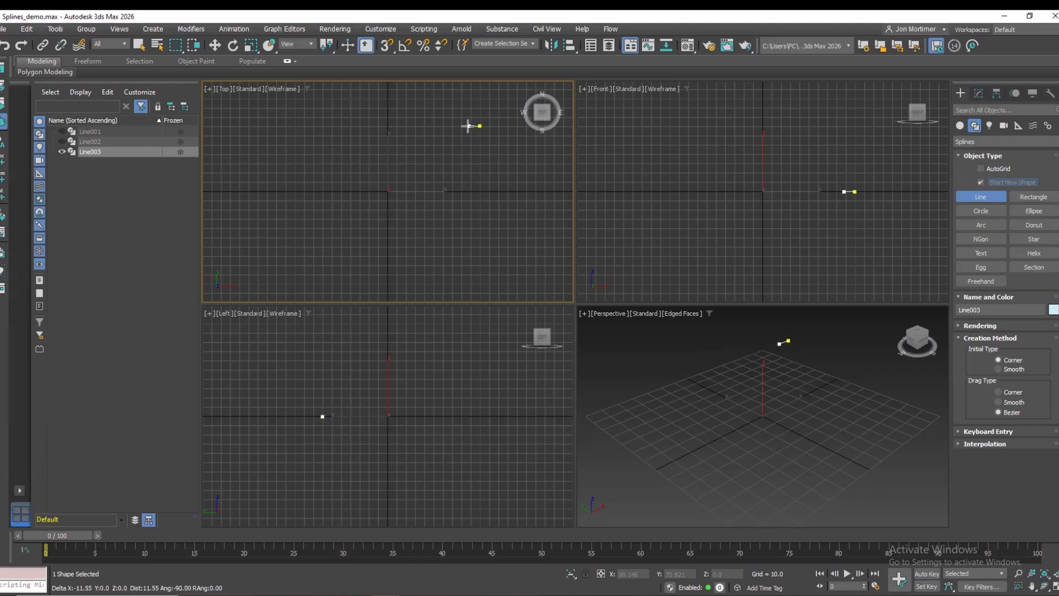
{"action": "left_click", "coordinate": [419, 126]}
{"action": "left_click", "coordinate": [418, 104]}
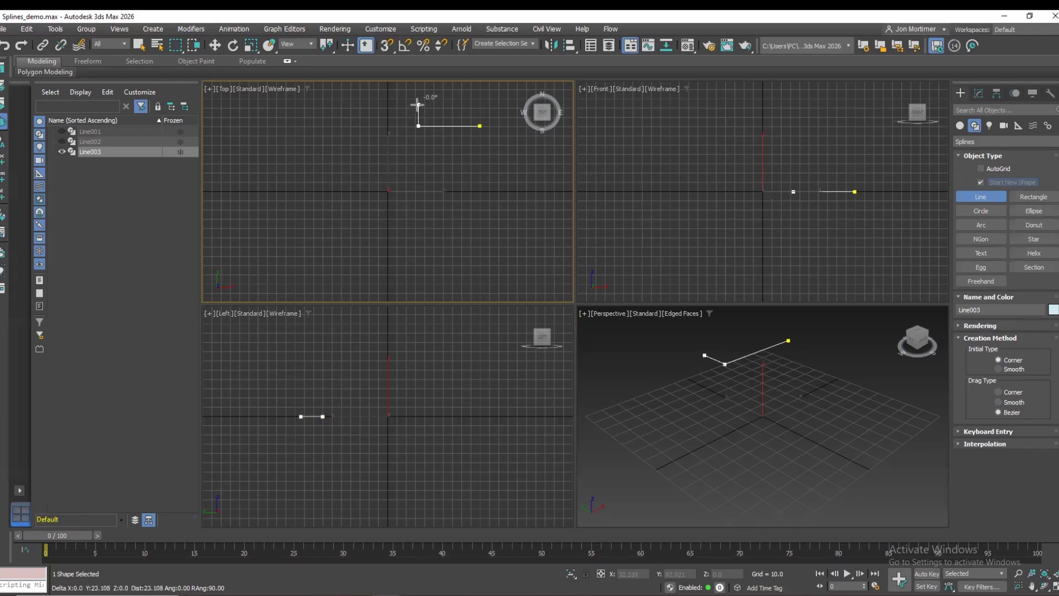
{"action": "left_click", "coordinate": [356, 104]}
{"action": "left_click", "coordinate": [356, 143]}
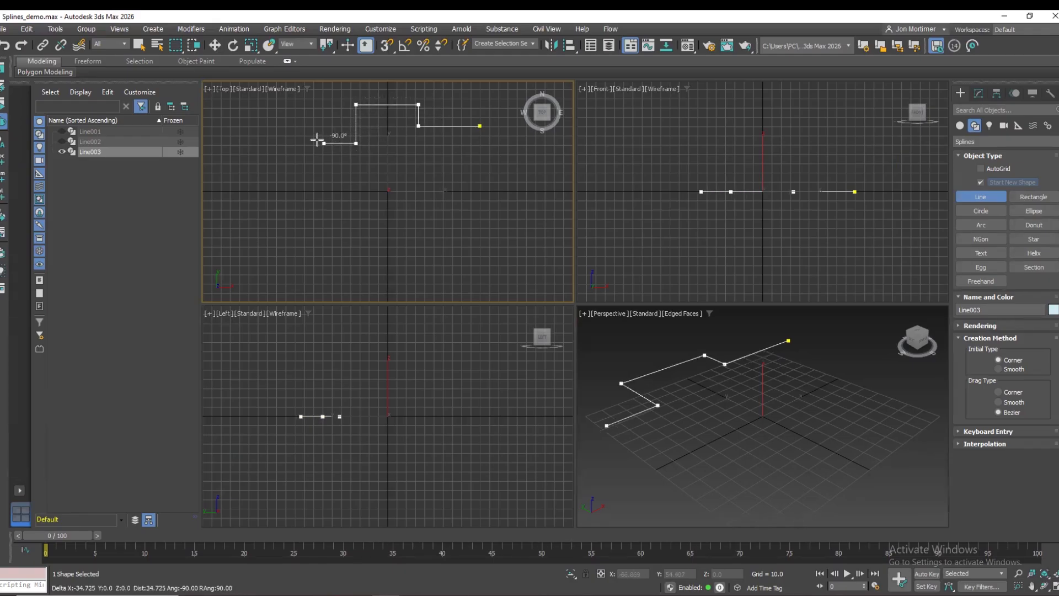
{"action": "left_click", "coordinate": [295, 143]}
{"action": "left_click", "coordinate": [294, 187]}
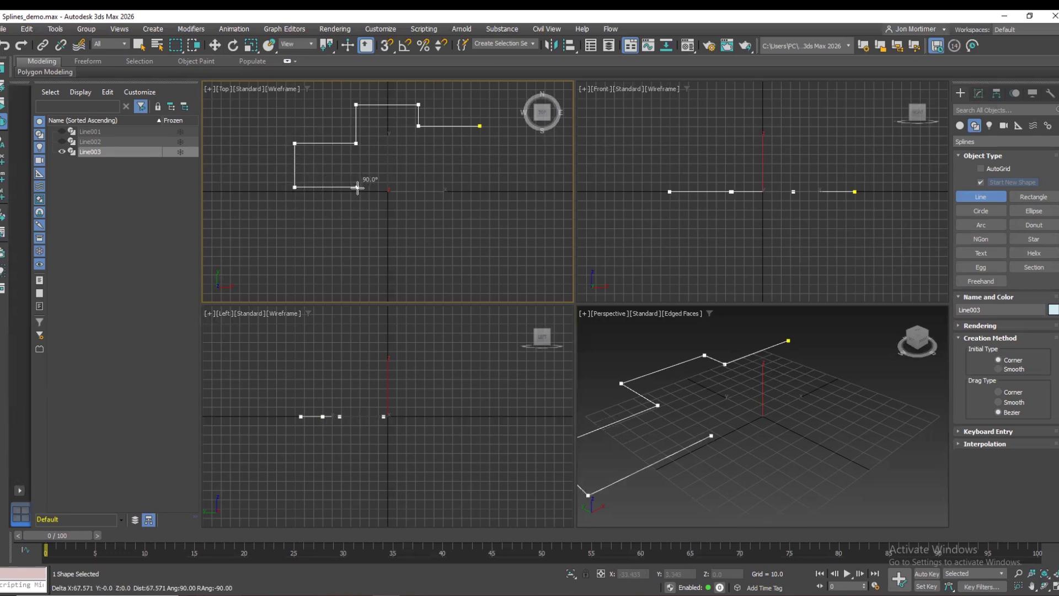
{"action": "left_click", "coordinate": [375, 187]}
{"action": "left_click", "coordinate": [375, 201]}
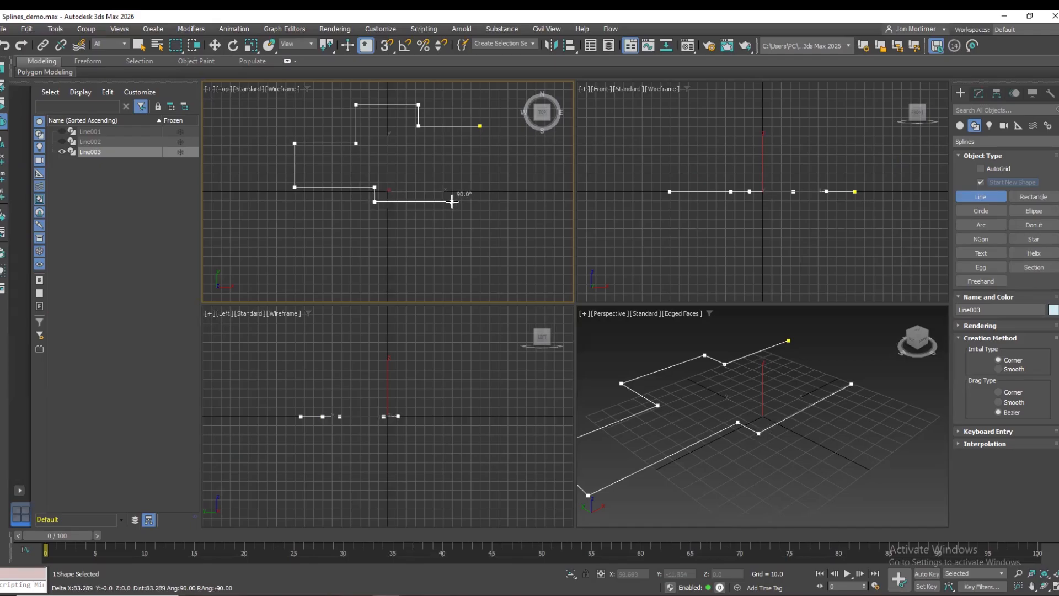
{"action": "left_click", "coordinate": [481, 200]}
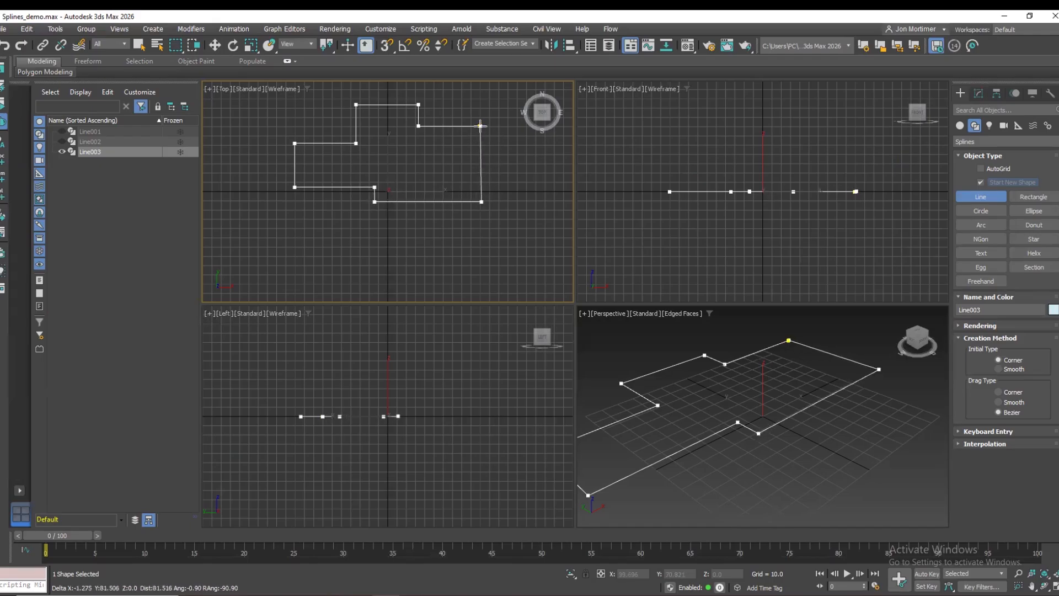
{"action": "left_click", "coordinate": [480, 125]}
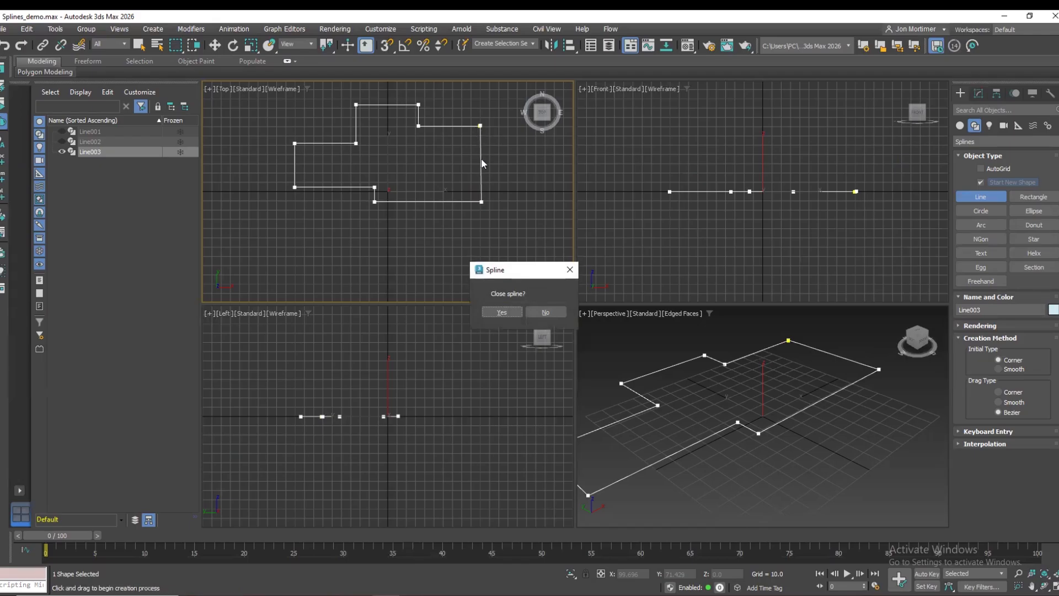
{"action": "left_click", "coordinate": [502, 312]}
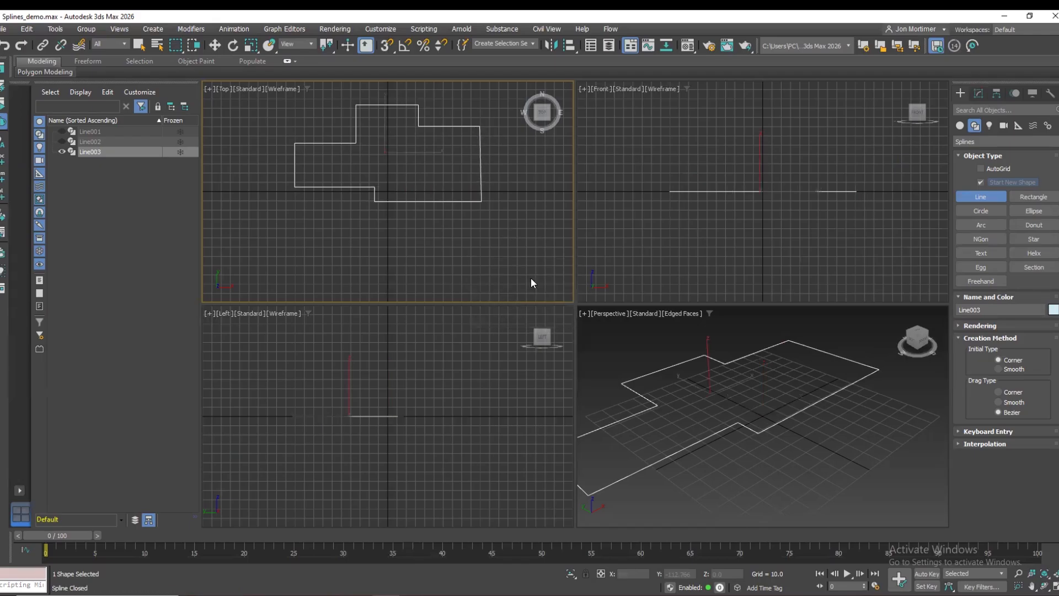
Straighten the outline's right edge by aligning its lower vertex, and move both right-end vertices outward along X to lengthen the plan.
{"action": "left_click", "coordinate": [980, 93]}
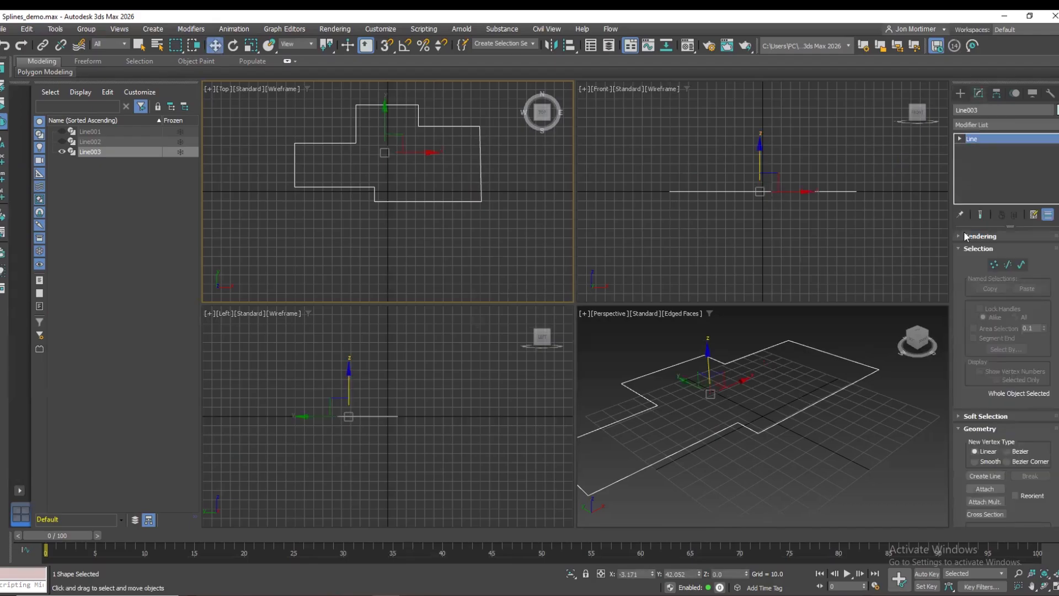
{"action": "left_click", "coordinate": [995, 265]}
{"action": "left_click", "coordinate": [481, 202]}
{"action": "left_click_drag", "start_coordinate": [506, 203], "coordinate": [504, 202]}
{"action": "left_click", "coordinate": [480, 127], "text": "ctrl"}
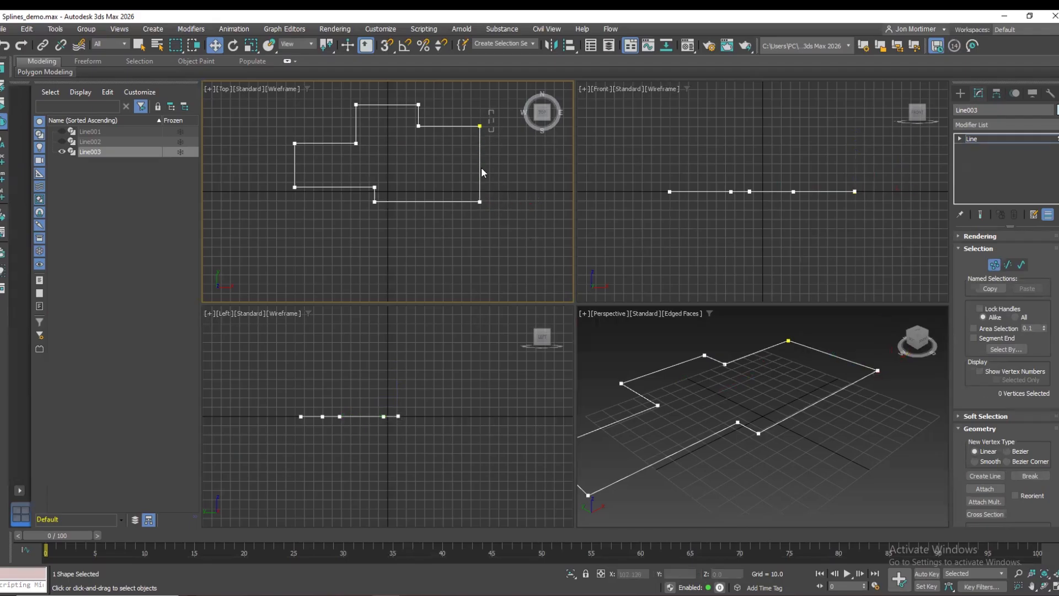
{"action": "left_click_drag", "start_coordinate": [513, 197], "coordinate": [574, 197]}
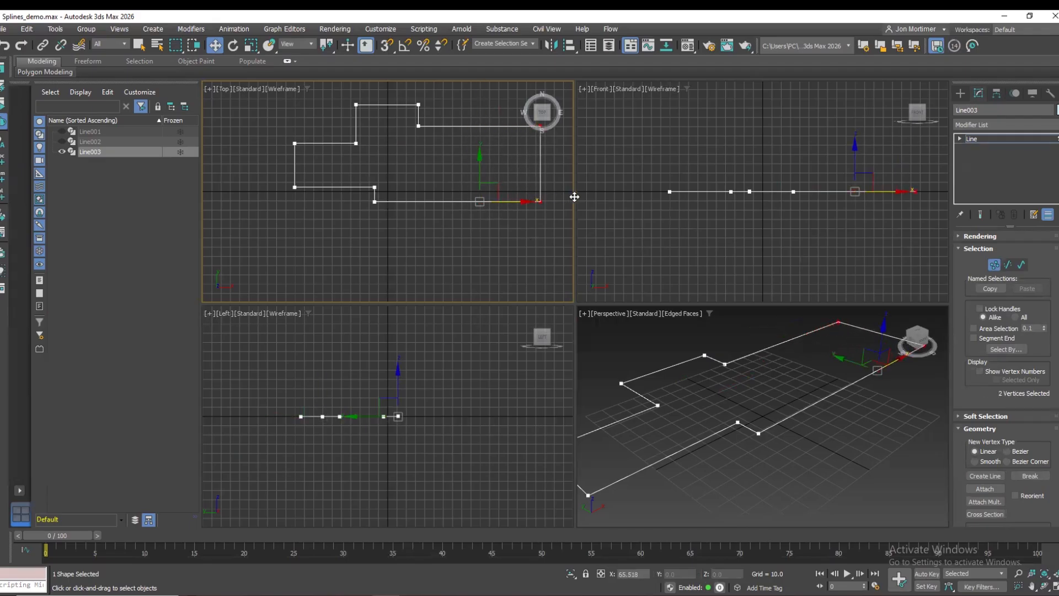
{"action": "left_click", "coordinate": [1055, 575]}
{"action": "left_click", "coordinate": [501, 263]}
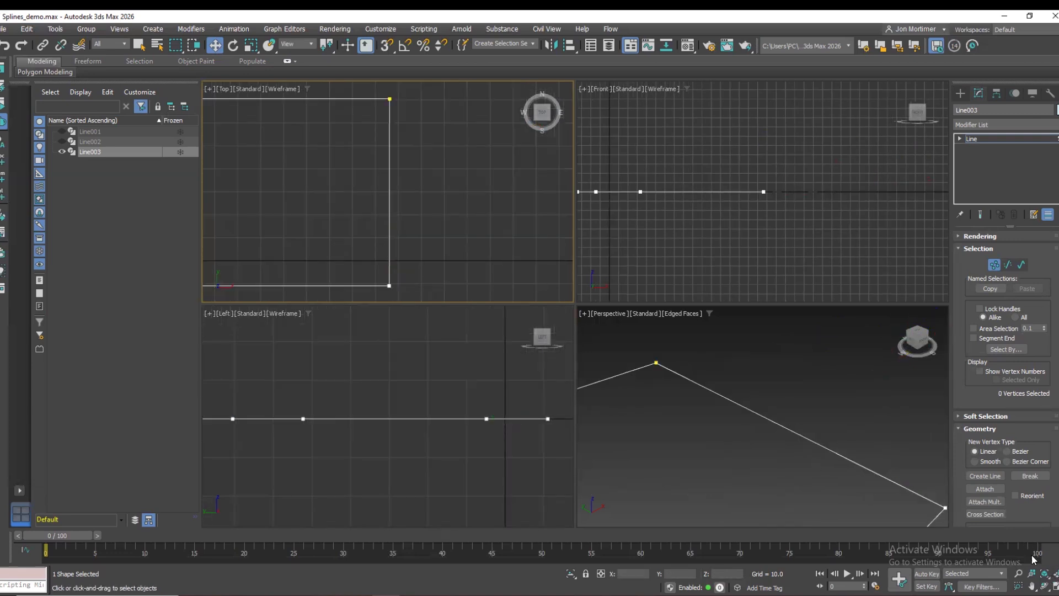
{"action": "left_click", "coordinate": [1055, 574]}
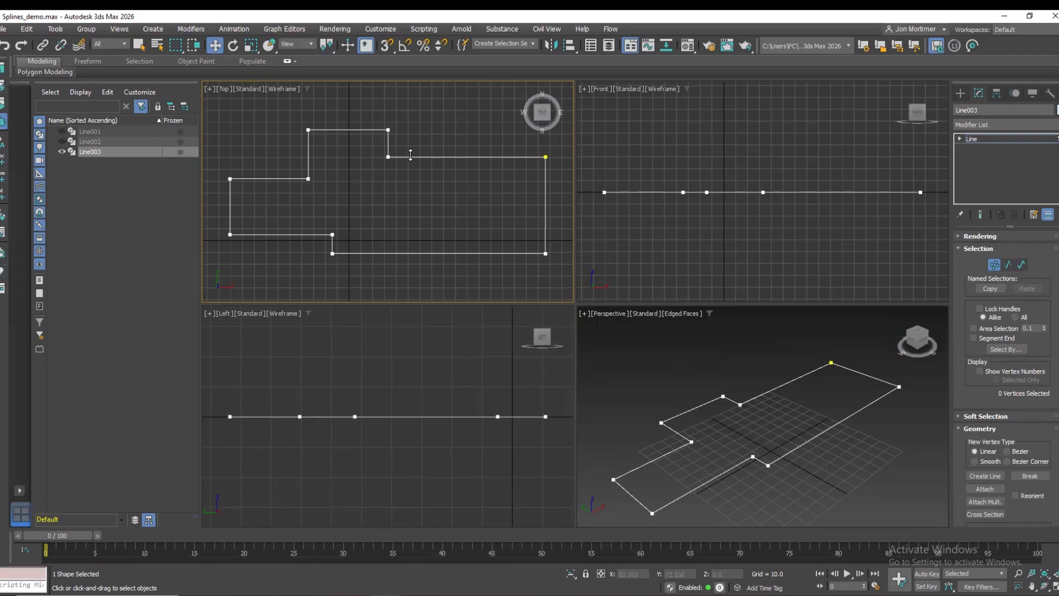
Refine the long lower edge of the outline with two pairs of closely spaced vertices, one pair near each end.
{"action": "right_click", "coordinate": [406, 156]}
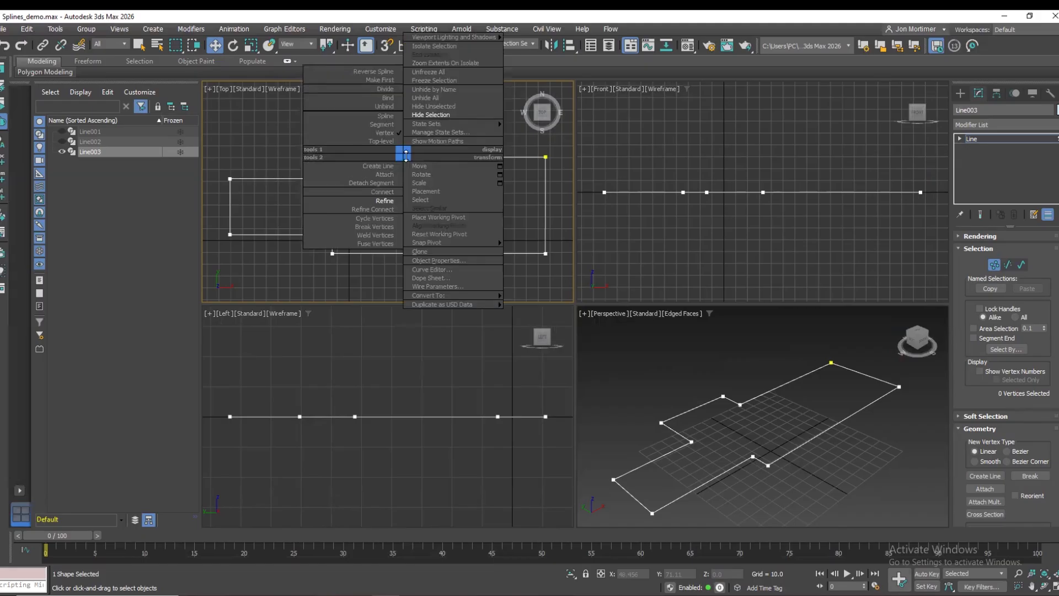
{"action": "left_click", "coordinate": [386, 200]}
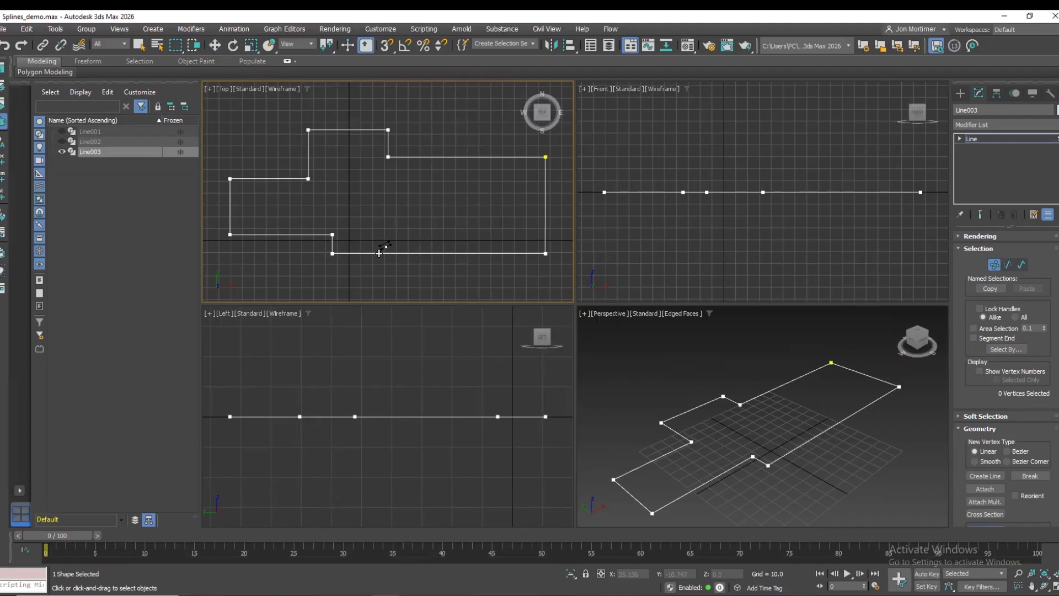
{"action": "left_click", "coordinate": [379, 253]}
{"action": "left_click", "coordinate": [496, 253]}
{"action": "left_click", "coordinate": [389, 253]}
{"action": "left_click", "coordinate": [487, 254]}
Move the two inner new vertices down and align them with their neighbours in X, forming a rectangular bay below the lower edge.
{"action": "left_click", "coordinate": [215, 45]}
{"action": "left_click_drag", "start_coordinate": [486, 267], "coordinate": [489, 266]}
{"action": "left_click_drag", "start_coordinate": [390, 221], "coordinate": [403, 284]}
{"action": "left_click", "coordinate": [423, 219]}
{"action": "left_click", "coordinate": [470, 274]}
{"action": "left_click_drag", "start_coordinate": [478, 277], "coordinate": [518, 283]}
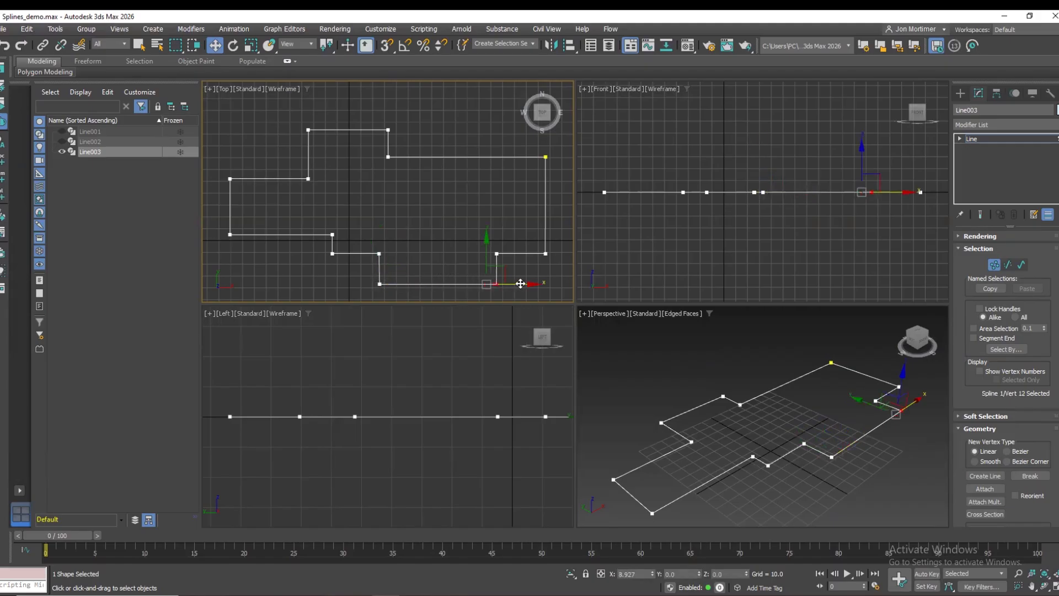
{"action": "left_click", "coordinate": [441, 246]}
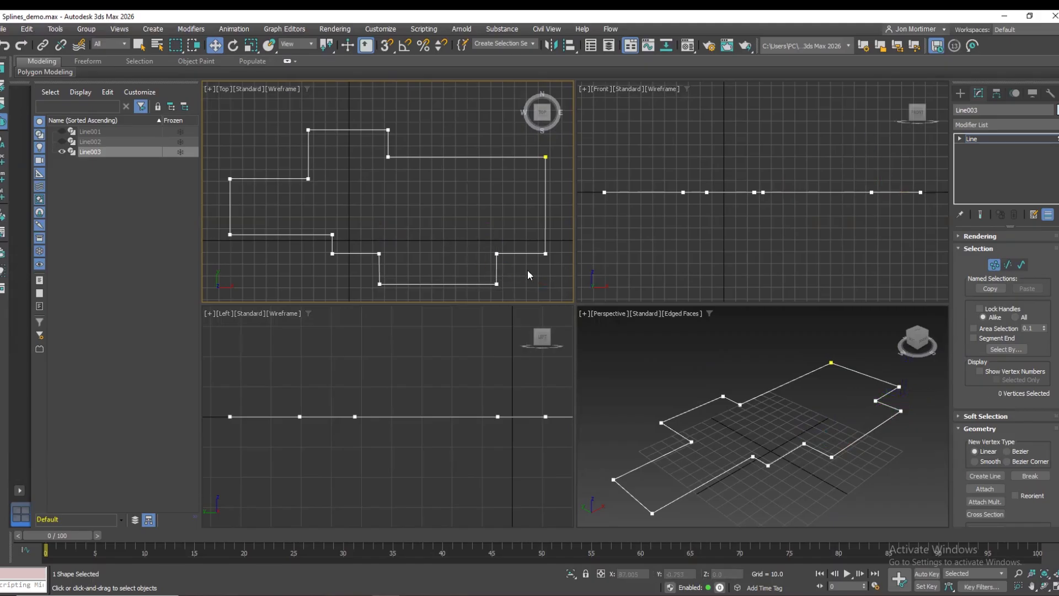
{"action": "left_click", "coordinate": [995, 264]}
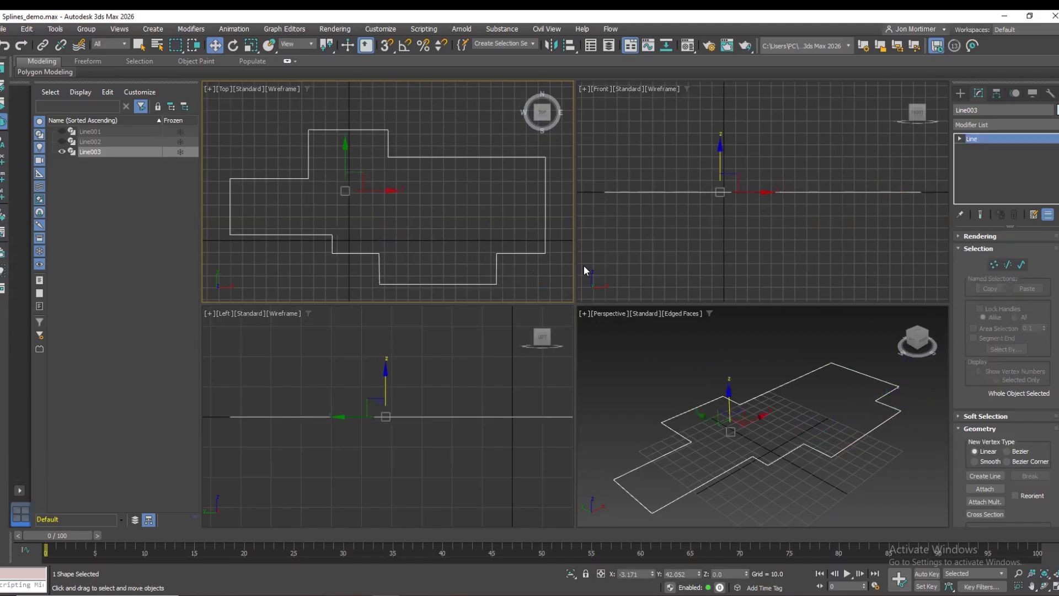
Try deleting the four vertices of the rectangular bay to flatten the outline's lower edge.
{"action": "scroll", "coordinate": [432, 215], "scroll_direction": "down", "scroll_amount": 2}
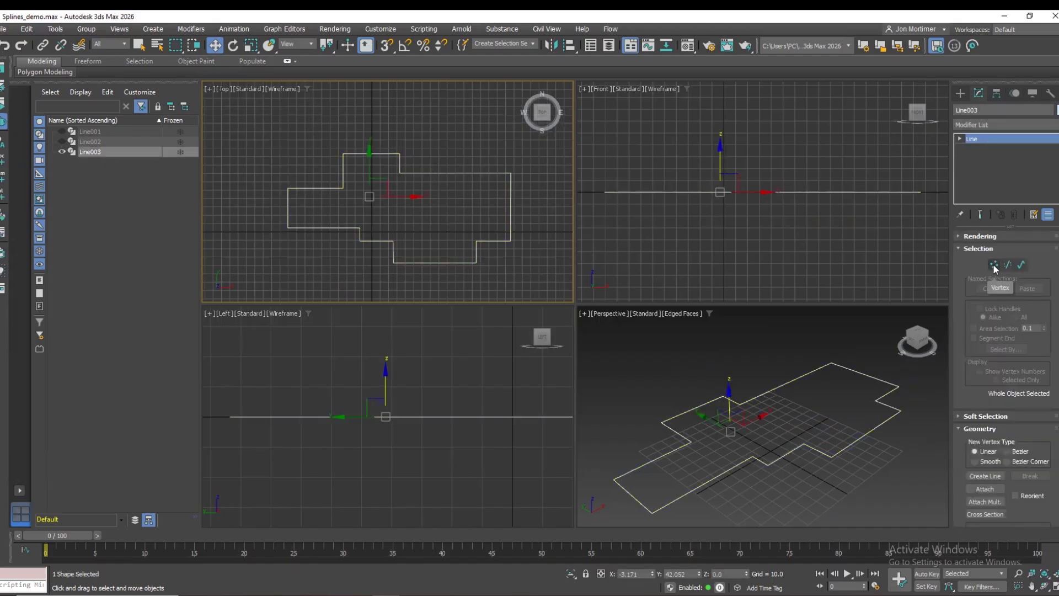
{"action": "left_click", "coordinate": [994, 265]}
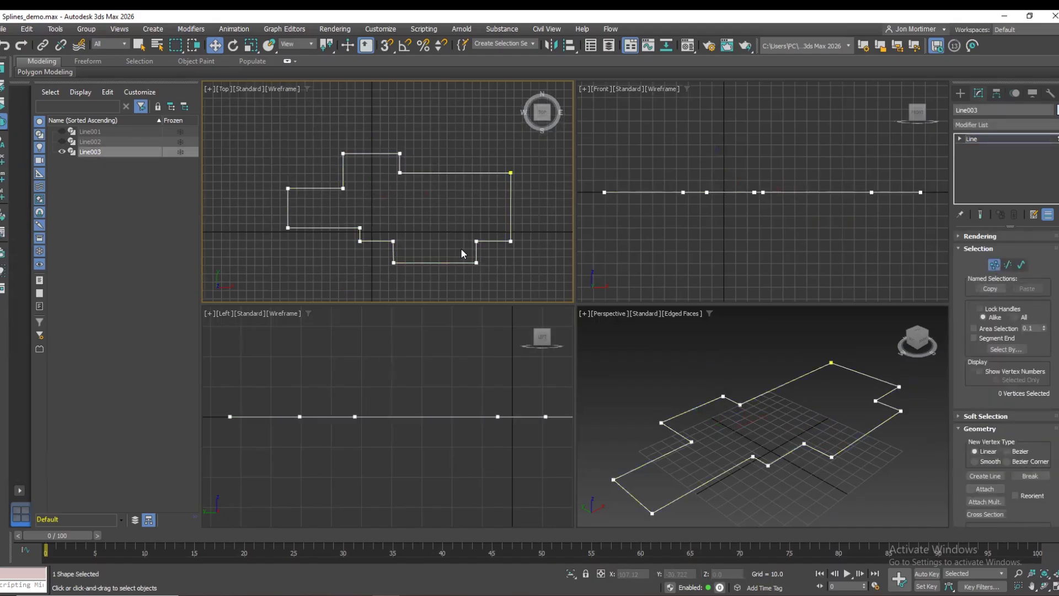
{"action": "left_click", "coordinate": [393, 262]}
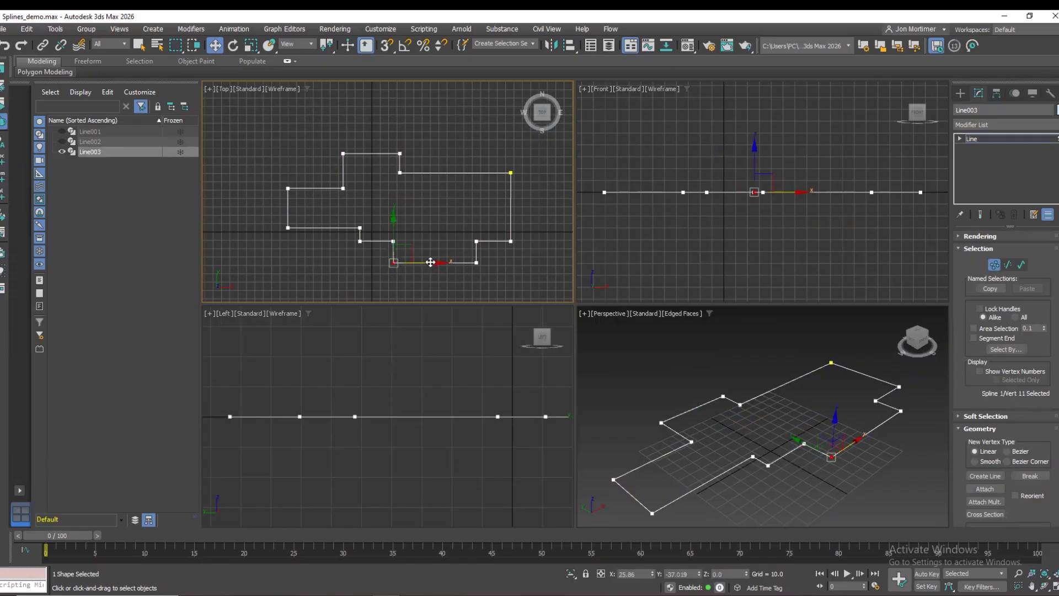
{"action": "left_click_drag", "start_coordinate": [430, 262], "coordinate": [431, 262]}
{"action": "key", "text": "Delete"}
{"action": "left_click", "coordinate": [477, 263]}
{"action": "key", "text": "Delete"}
{"action": "left_click_drag", "start_coordinate": [388, 233], "coordinate": [477, 252]}
{"action": "key", "text": "Delete"}
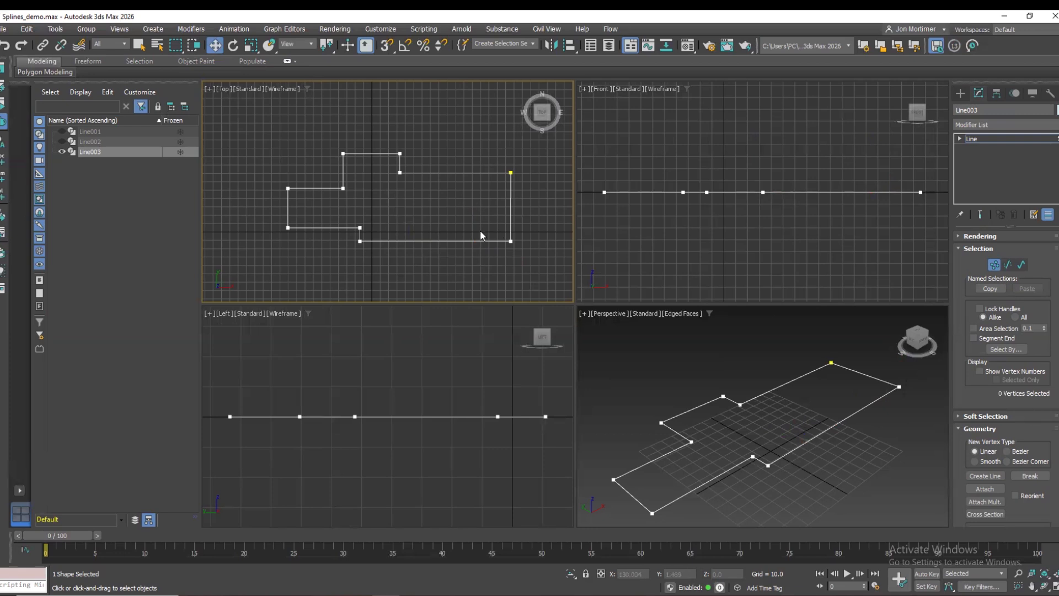
Undo the bay's vertex deletions and leave vertex editing.
{"action": "key", "text": "ctrl+z"}
{"action": "key", "text": "ctrl+z"}
{"action": "key", "text": "ctrl+z"}
{"action": "left_click", "coordinate": [255, 142]}
{"action": "left_click", "coordinate": [994, 264]}
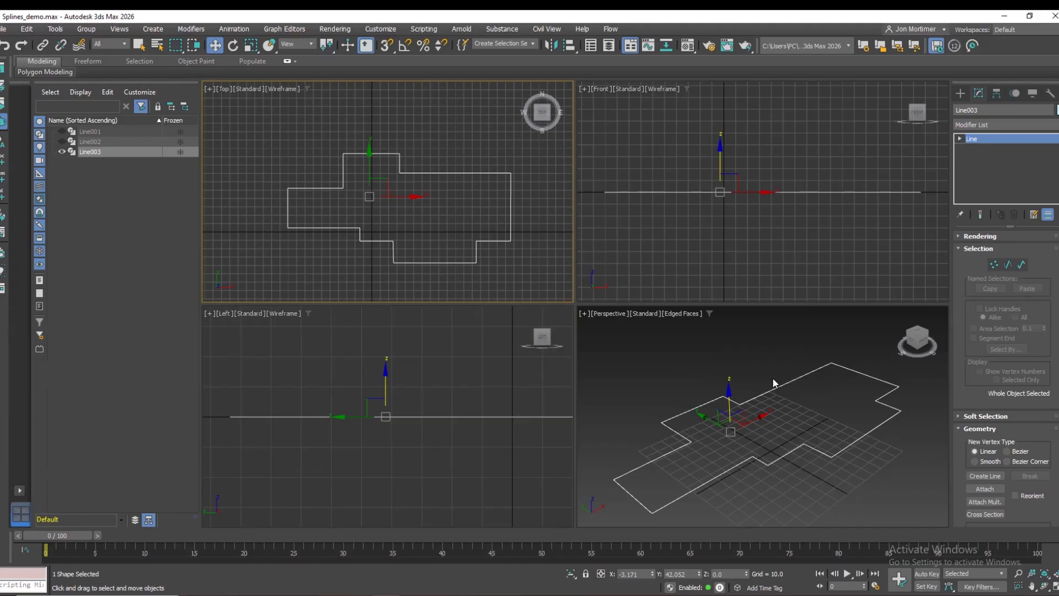
Clone the whole outline about 45 units straight up along Z as a single independent copy.
{"action": "left_click", "coordinate": [739, 398]}
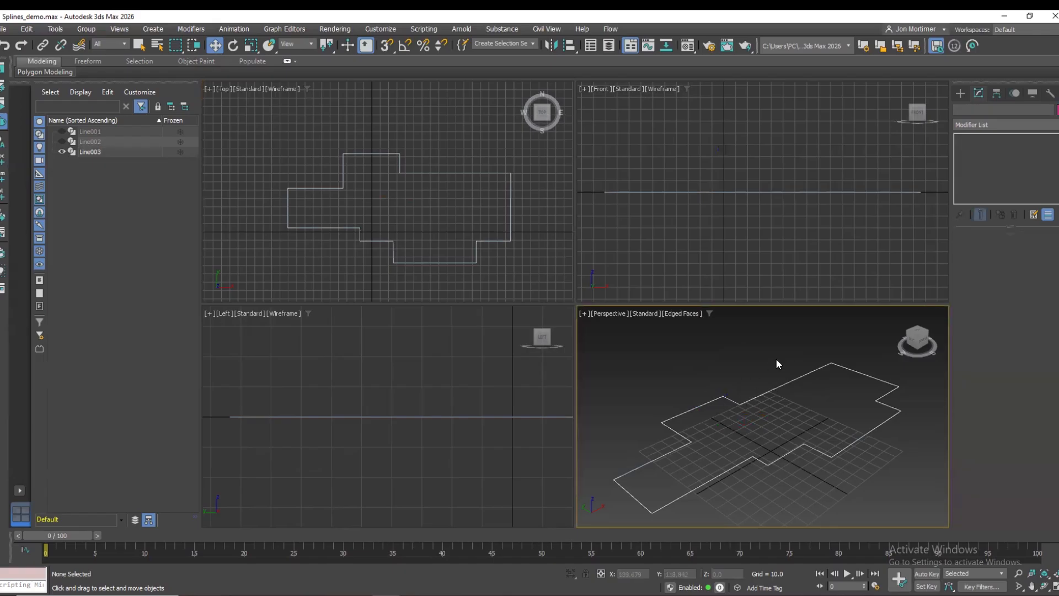
{"action": "left_click", "coordinate": [784, 385]}
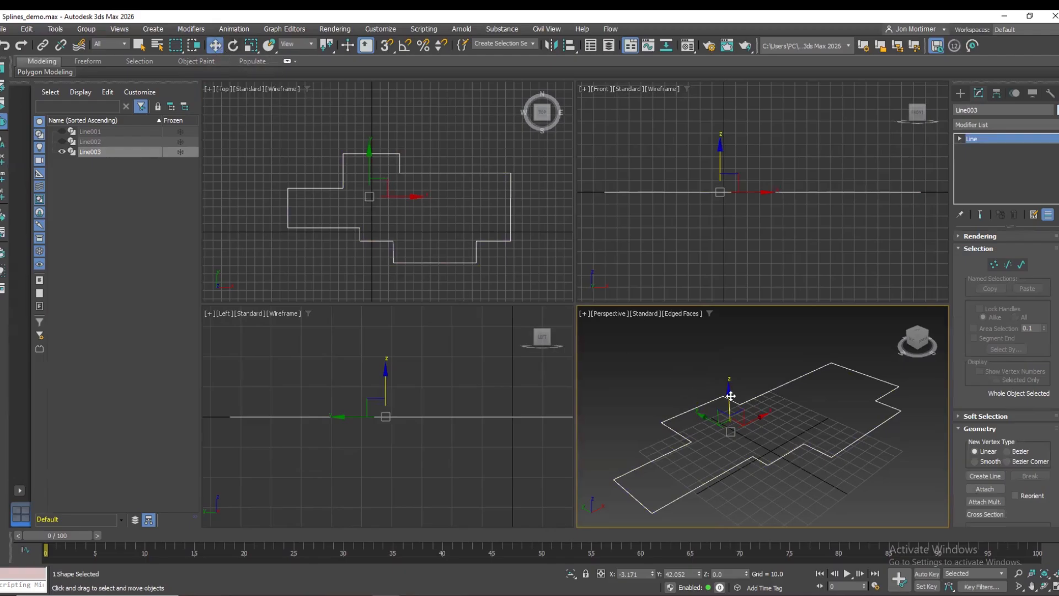
{"action": "left_click_drag", "start_coordinate": [731, 396], "coordinate": [727, 345], "text": "shift"}
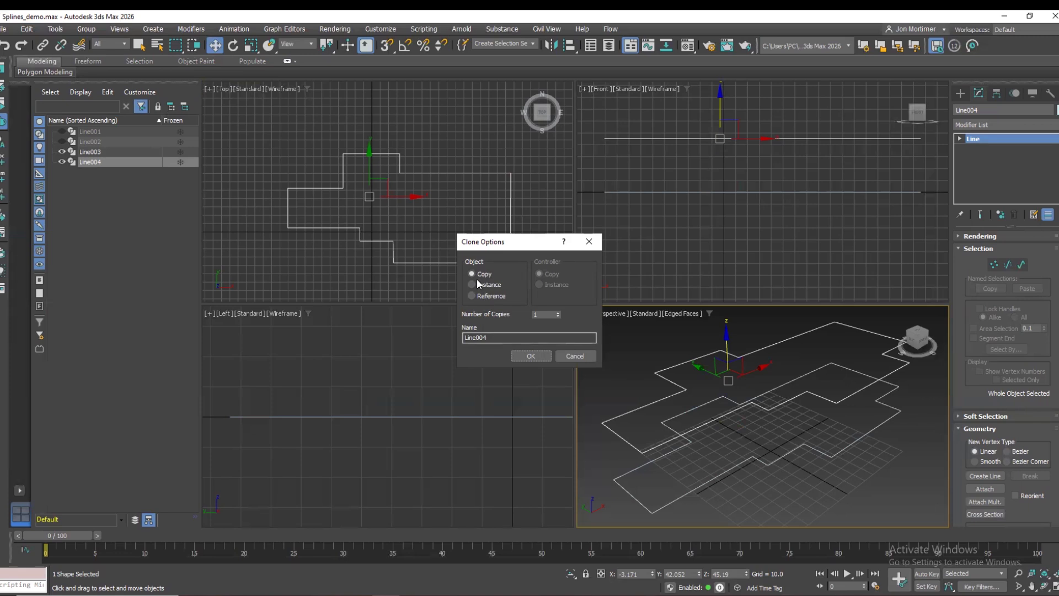
{"action": "left_click", "coordinate": [528, 358]}
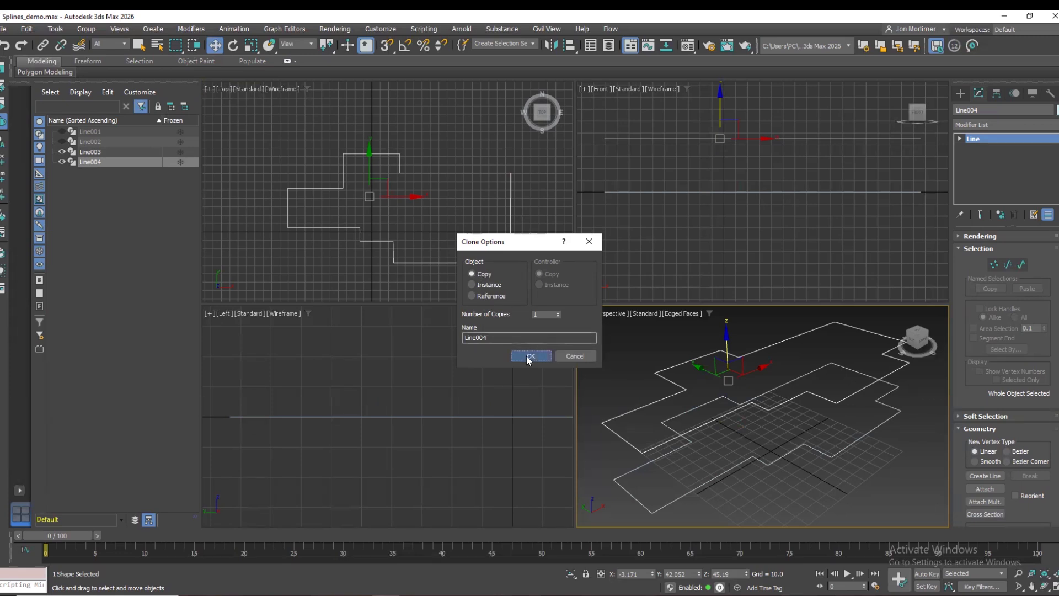
Apply an Extrude modifier to the lower floor-plan outline with an amount of 1.0 to form a thin floor slab.
{"action": "left_click", "coordinate": [629, 382]}
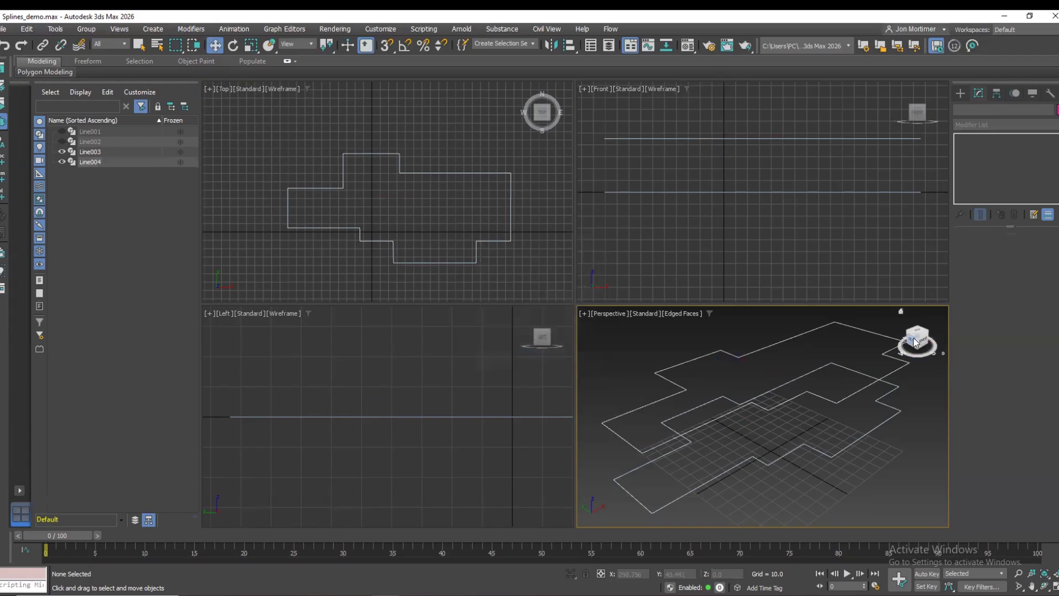
{"action": "left_click_drag", "start_coordinate": [916, 343], "coordinate": [915, 338]}
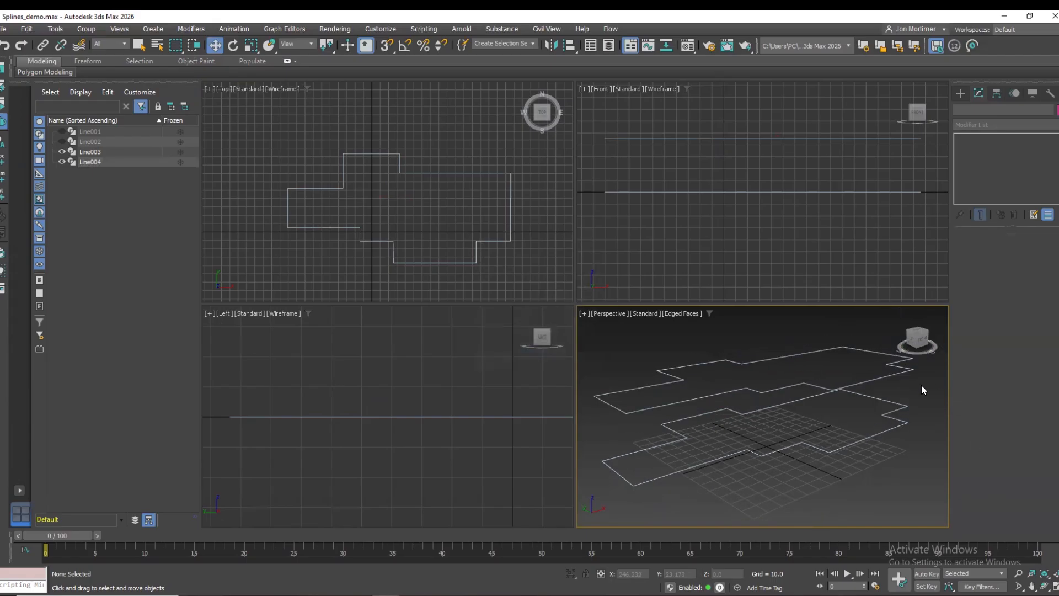
{"action": "left_click", "coordinate": [902, 418]}
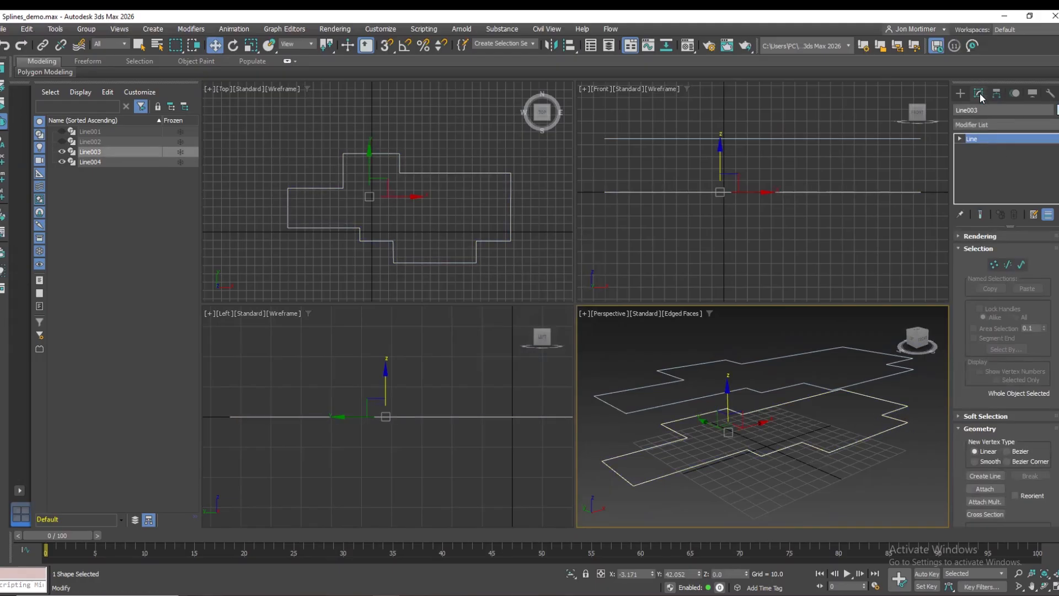
{"action": "left_click", "coordinate": [1005, 125]}
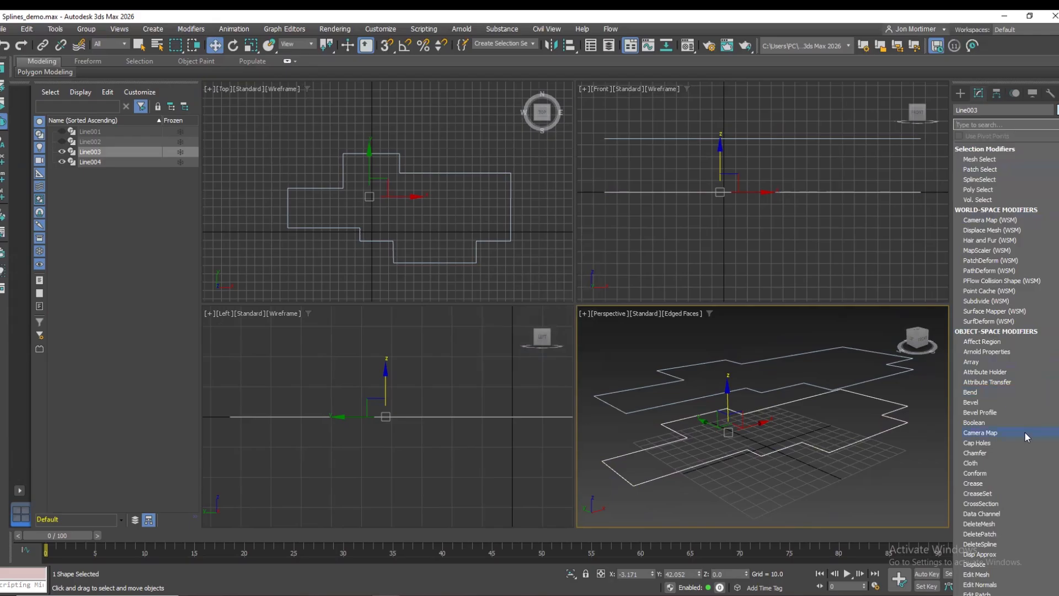
{"action": "scroll", "coordinate": [1025, 434], "scroll_direction": "down", "scroll_amount": 3}
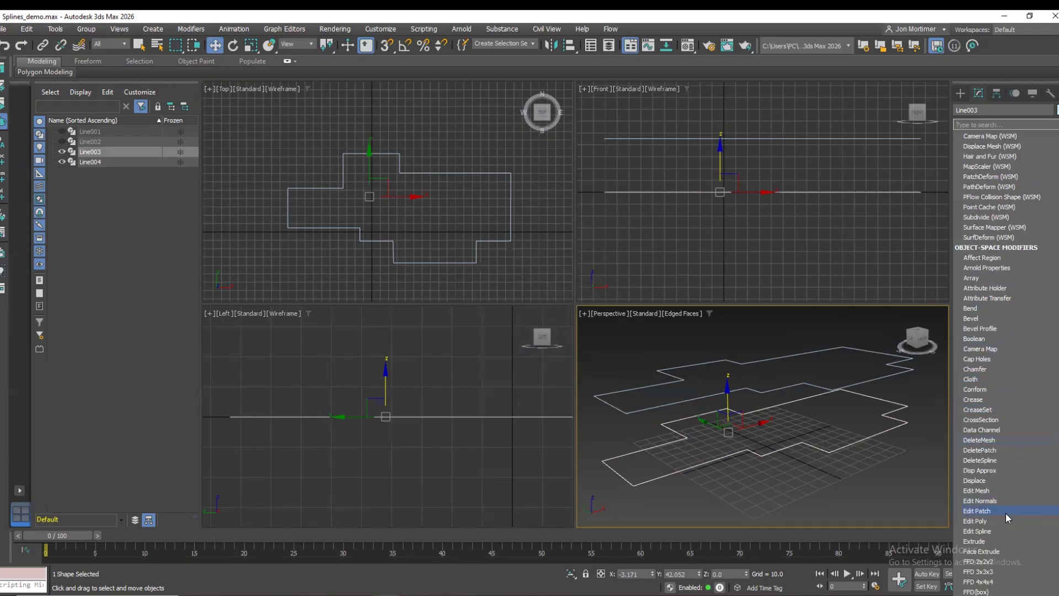
{"action": "left_click", "coordinate": [988, 542]}
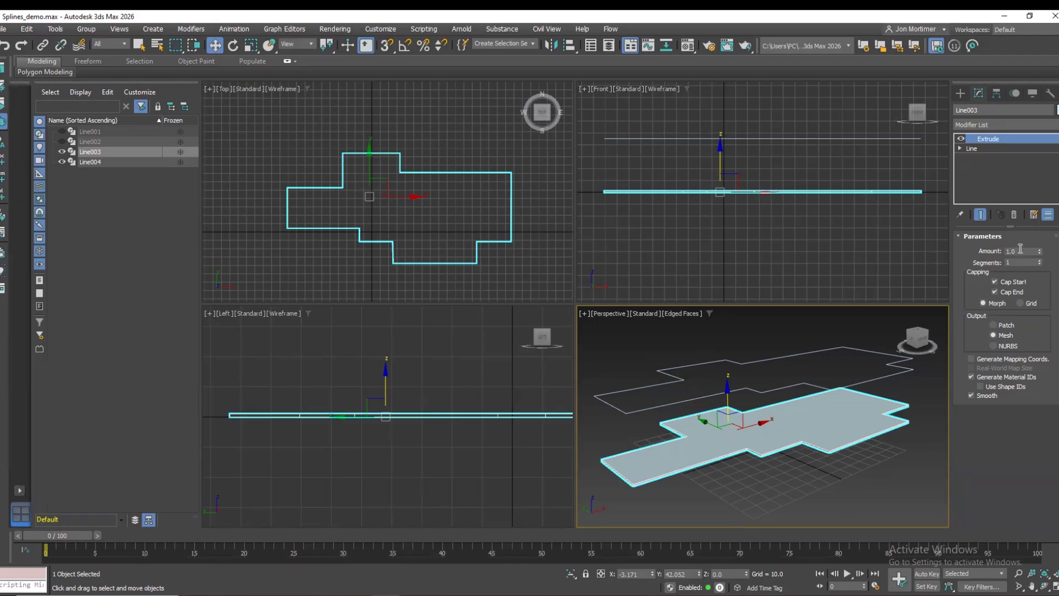
{"action": "mouse_move", "coordinate": [1039, 251]}
{"action": "left_mouse_down"}
{"action": "mouse_move", "coordinate": [1040, 236]}
{"action": "mouse_move", "coordinate": [1039, 247]}
{"action": "left_mouse_up"}
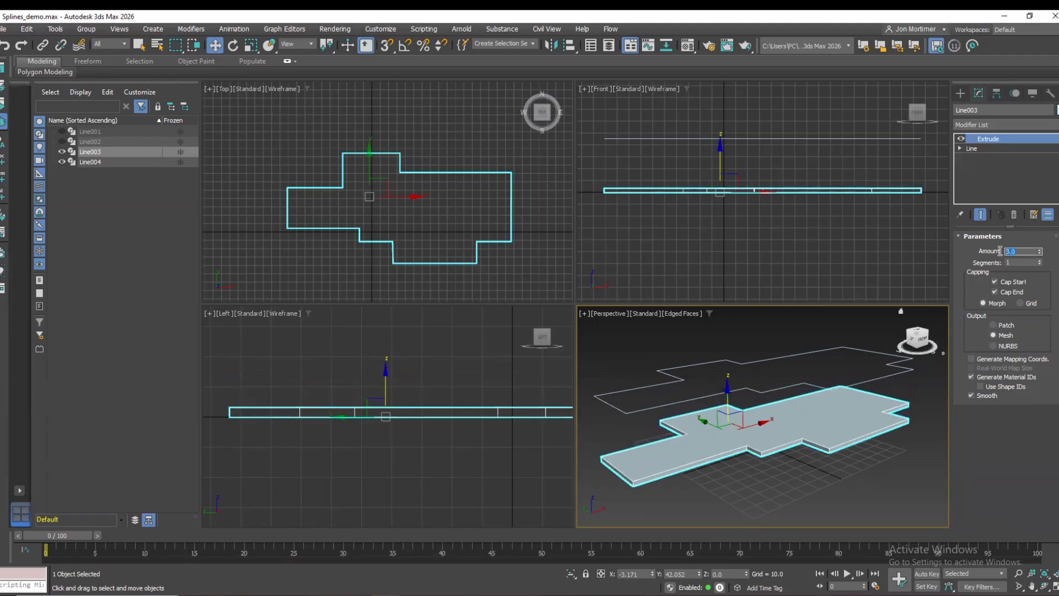
{"action": "type", "text": "1"}
{"action": "key", "text": "Return"}
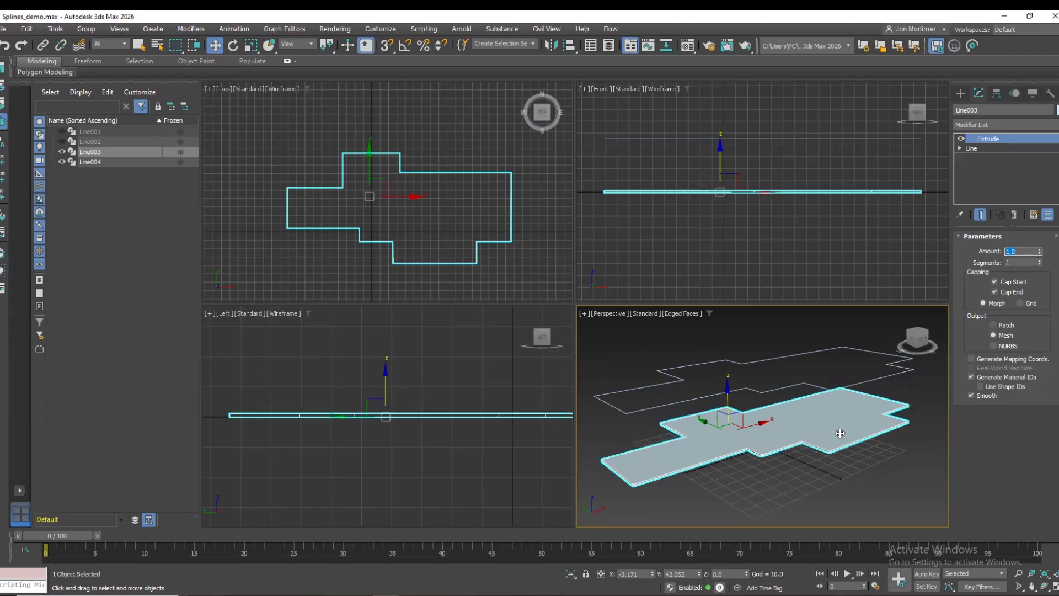
{"action": "left_click", "coordinate": [842, 476]}
Apply a Renderable Spline modifier to the upper floor-plan outline.
{"action": "mouse_move", "coordinate": [921, 345]}
{"action": "left_mouse_down"}
{"action": "mouse_move", "coordinate": [919, 322]}
{"action": "mouse_move", "coordinate": [921, 342]}
{"action": "left_mouse_up"}
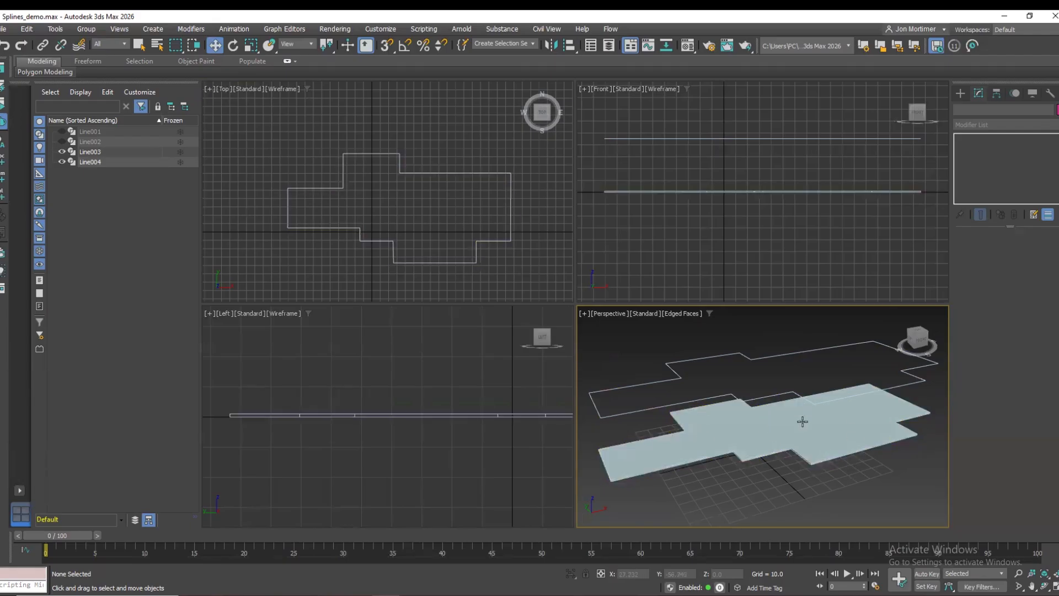
{"action": "left_click", "coordinate": [757, 357]}
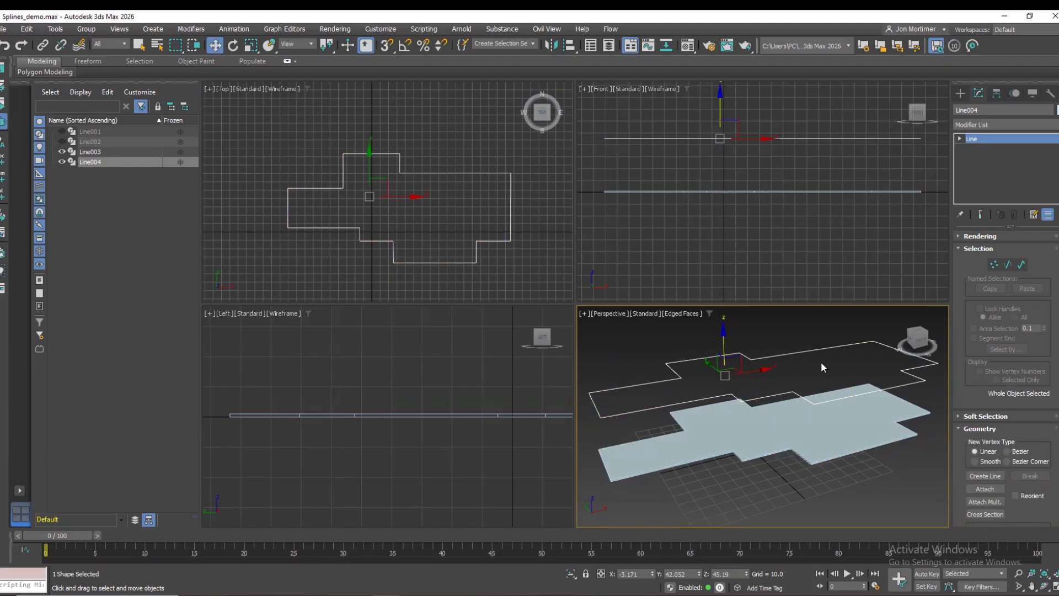
{"action": "left_click", "coordinate": [990, 122]}
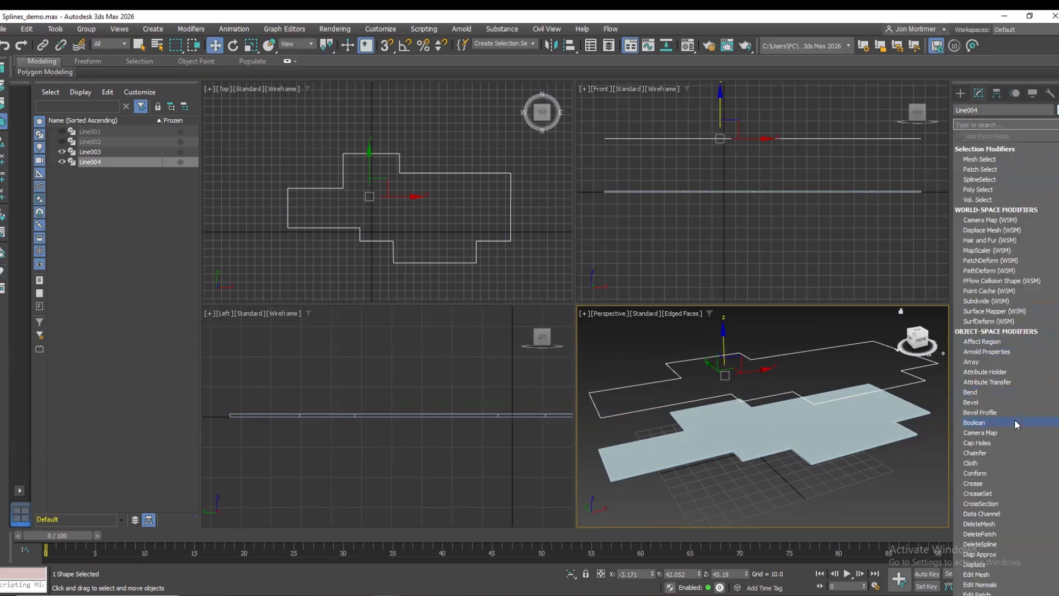
{"action": "scroll", "coordinate": [1013, 435], "scroll_direction": "down", "scroll_amount": 5}
{"action": "scroll", "coordinate": [1010, 445], "scroll_direction": "down", "scroll_amount": 9}
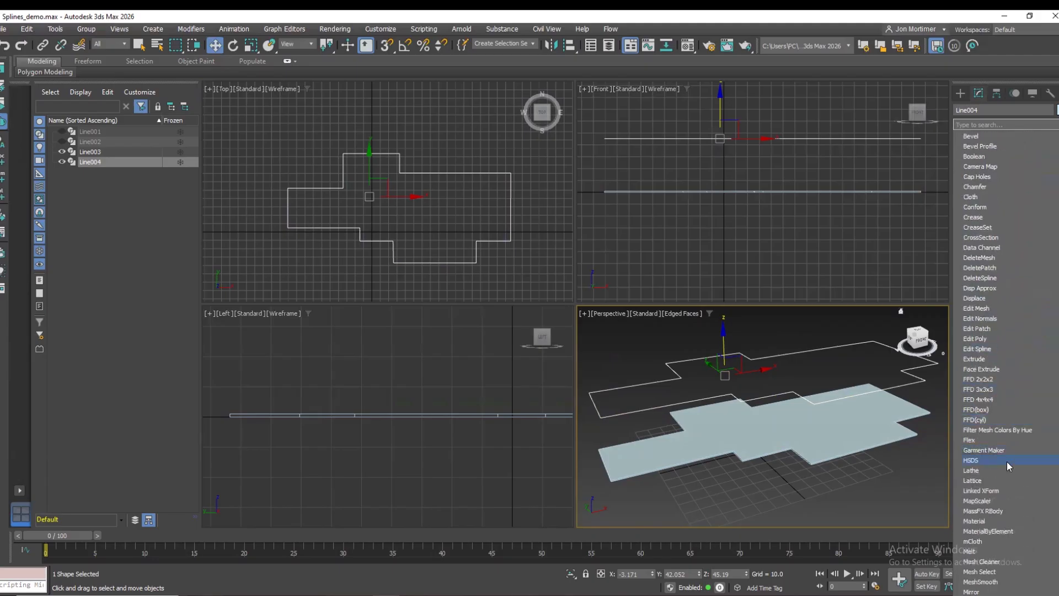
{"action": "scroll", "coordinate": [997, 512], "scroll_direction": "down", "scroll_amount": 3}
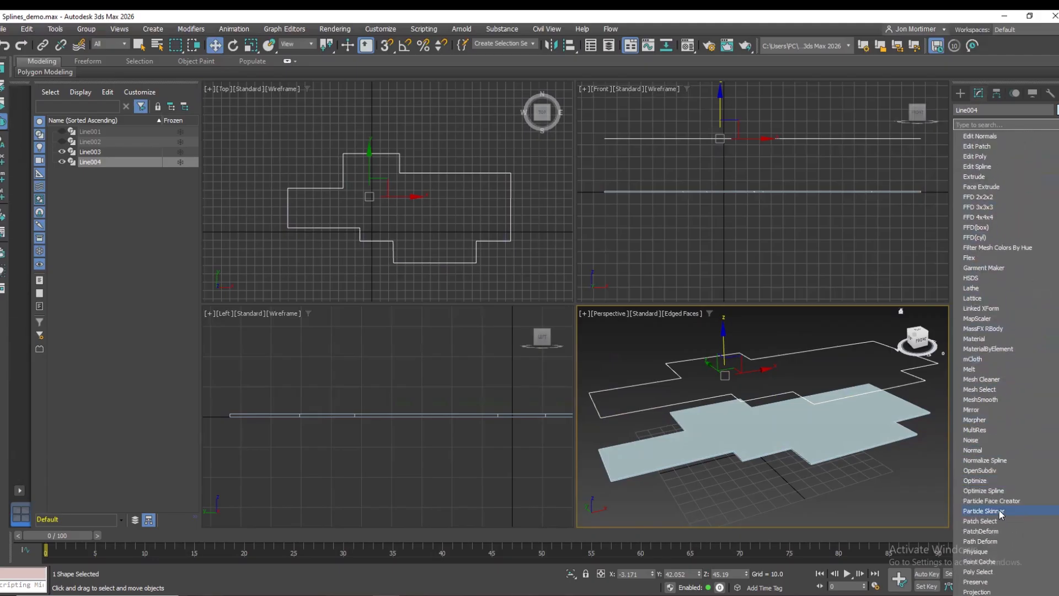
{"action": "scroll", "coordinate": [1000, 518], "scroll_direction": "down", "scroll_amount": 2}
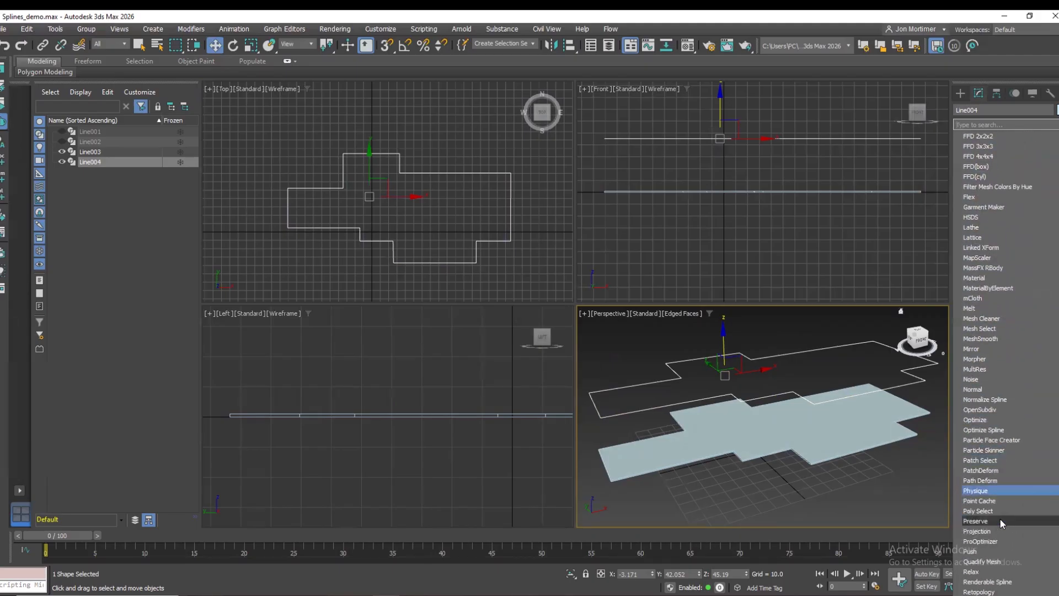
{"action": "left_click", "coordinate": [999, 585]}
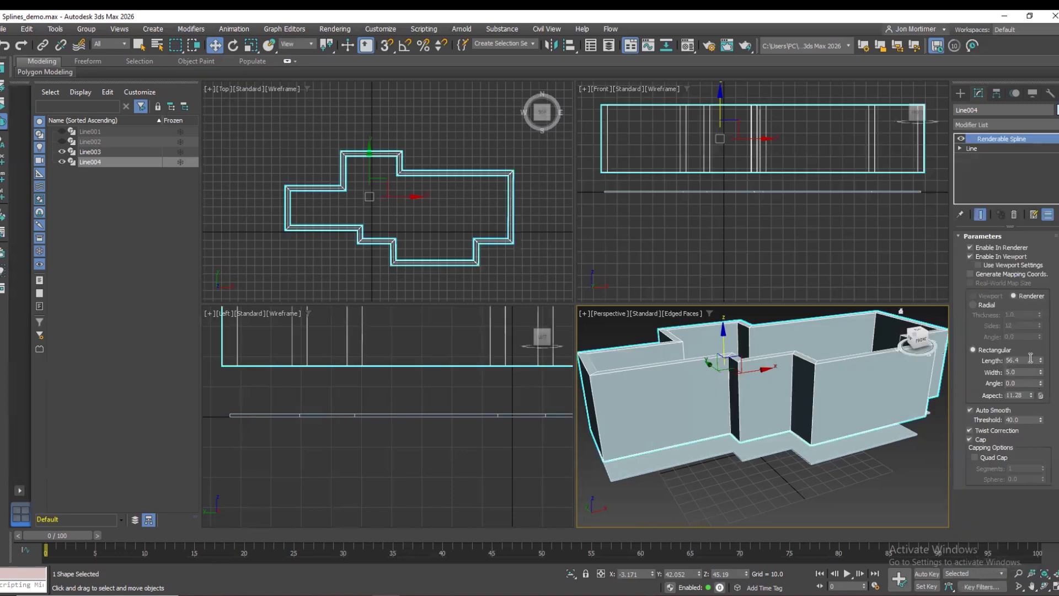
Try a radial cross-section with a thickness of 3.0 on the upper outline's Renderable Spline modifier.
{"action": "left_click", "coordinate": [980, 304]}
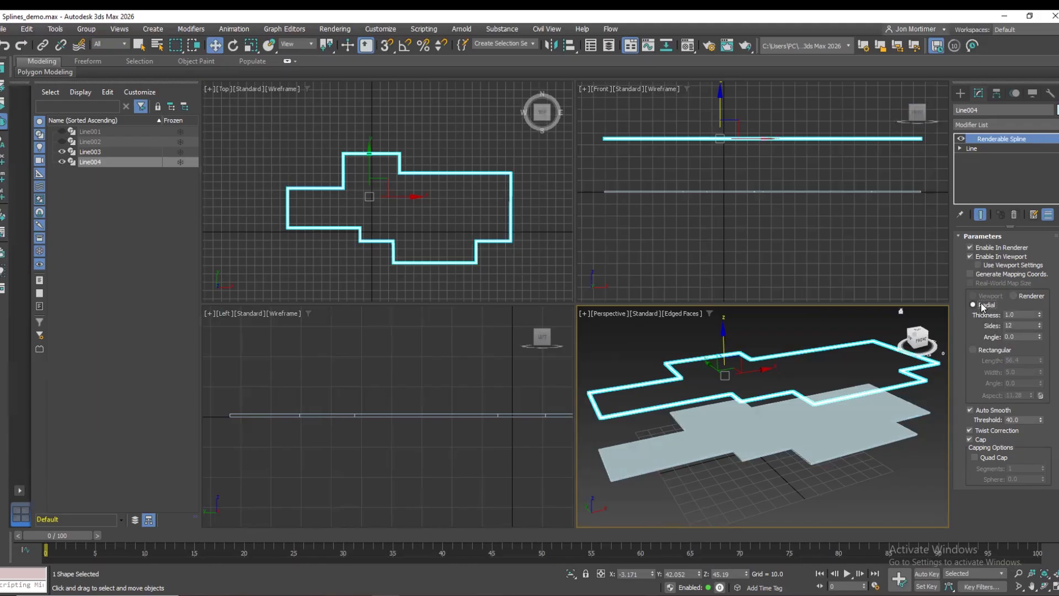
{"action": "scroll", "coordinate": [781, 359], "scroll_direction": "up", "scroll_amount": 6}
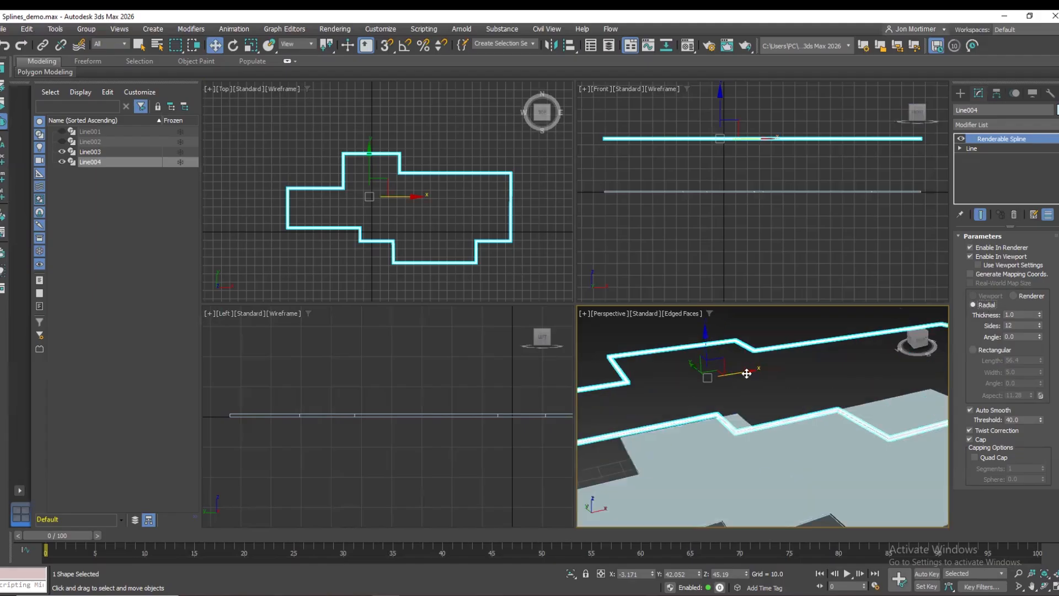
{"action": "scroll", "coordinate": [780, 382], "scroll_direction": "down", "scroll_amount": 5}
{"action": "left_click", "coordinate": [1041, 313]}
{"action": "mouse_move", "coordinate": [1042, 315]}
{"action": "left_mouse_down"}
{"action": "mouse_move", "coordinate": [1036, 290]}
{"action": "mouse_move", "coordinate": [1037, 300]}
{"action": "left_mouse_up"}
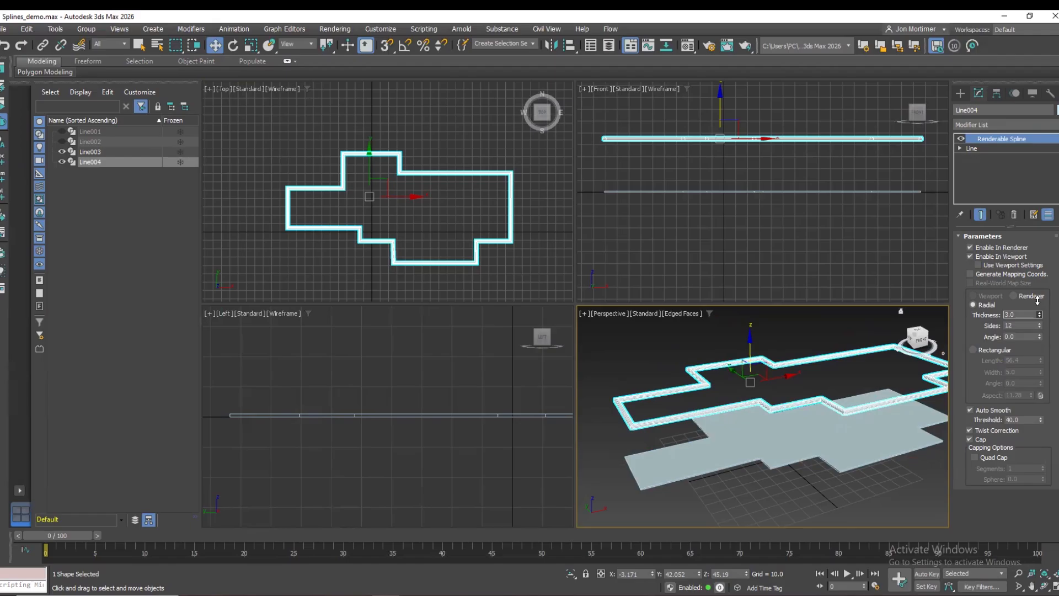
Make the upper outline's cross-section rectangular with a length of 45.6, and lower the resulting walls along Z onto the floor slab.
{"action": "left_click", "coordinate": [982, 349]}
{"action": "left_click_drag", "start_coordinate": [1040, 361], "coordinate": [1040, 397]}
{"action": "left_click_drag", "start_coordinate": [14, 551], "coordinate": [4, 416]}
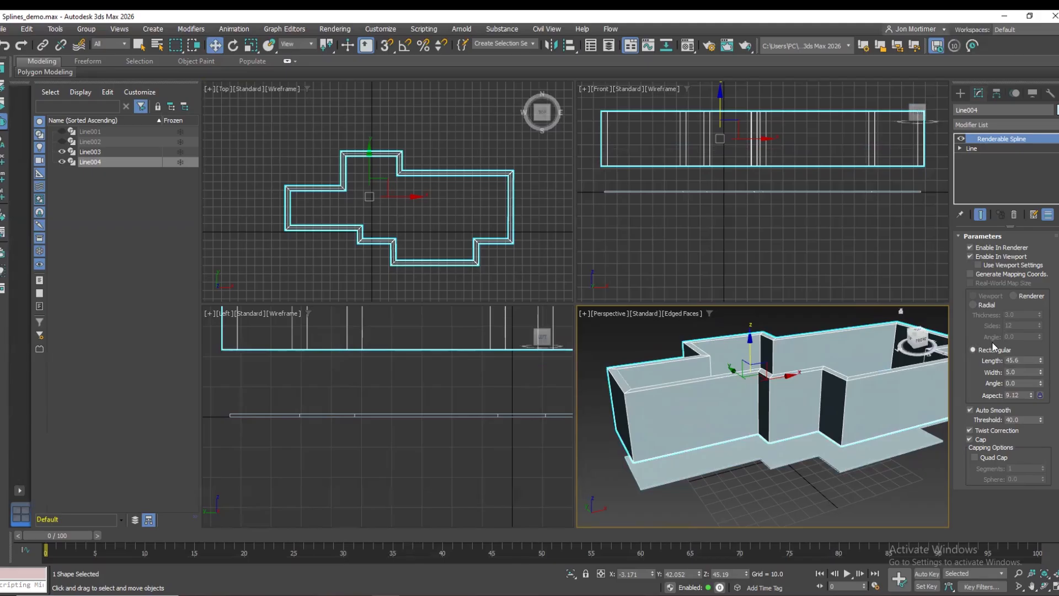
{"action": "left_click_drag", "start_coordinate": [752, 348], "coordinate": [751, 372]}
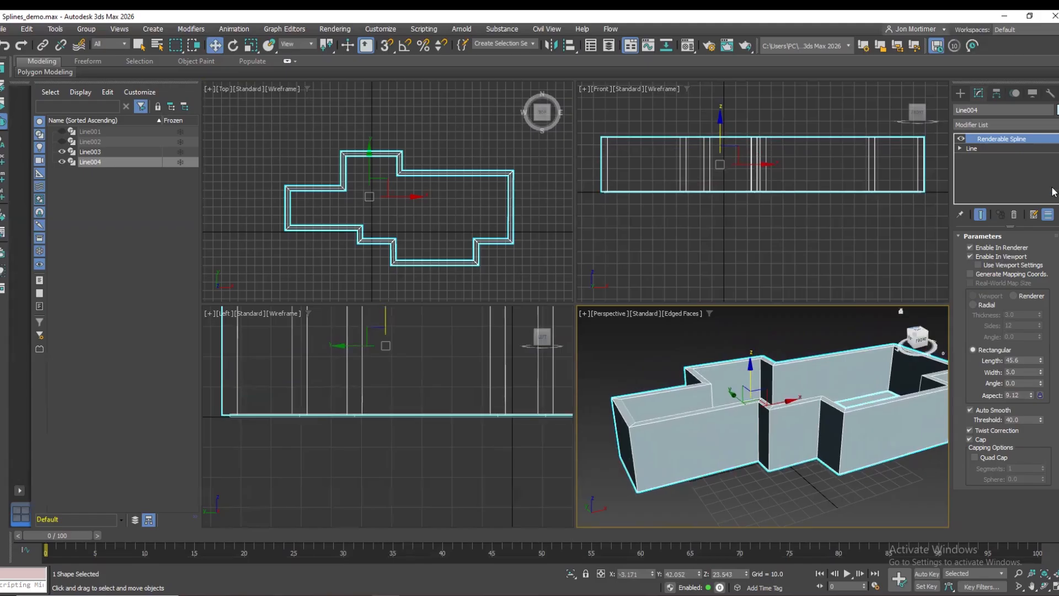
Change the walls' object color to light red and deselect them.
{"action": "left_click", "coordinate": [1057, 110]}
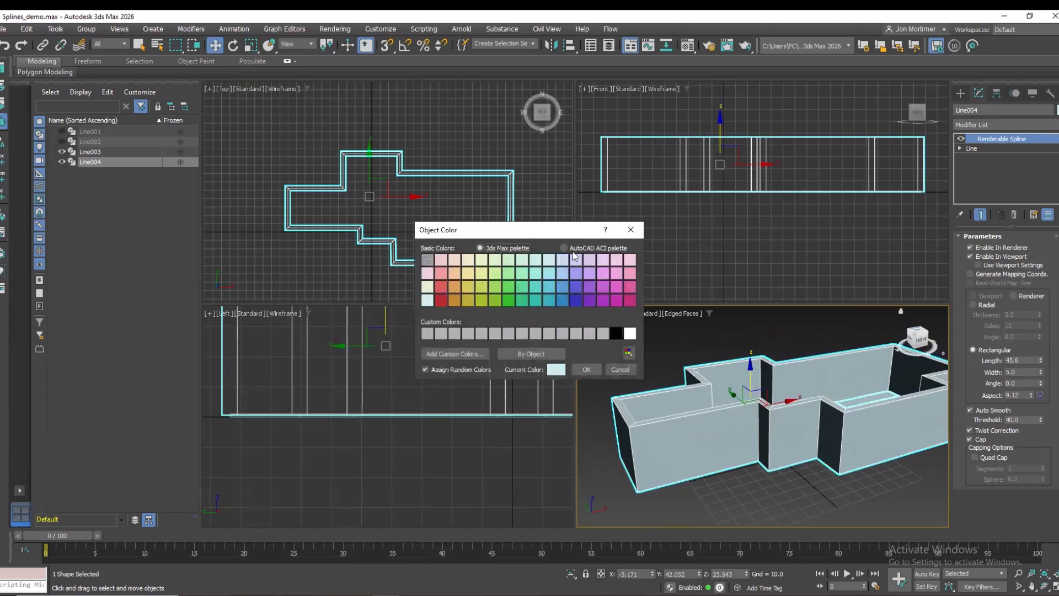
{"action": "left_click", "coordinate": [442, 274]}
{"action": "left_click", "coordinate": [587, 370]}
{"action": "left_click", "coordinate": [830, 476]}
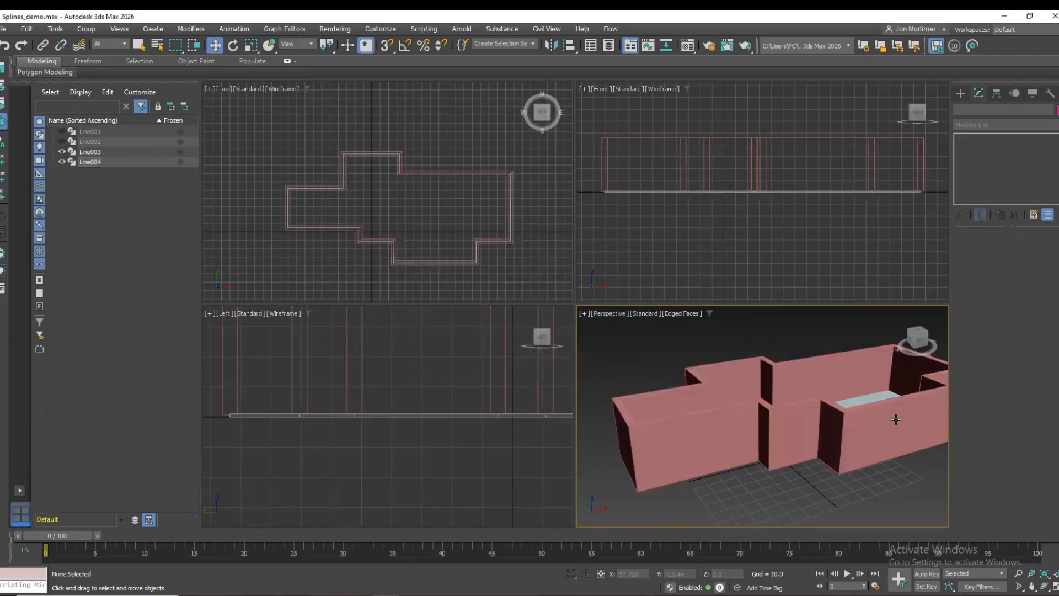
{"action": "left_click_drag", "start_coordinate": [917, 333], "coordinate": [922, 341]}
{"action": "mouse_move", "coordinate": [800, 380]}
{"action": "middle_mouse_down", "text": "alt"}
{"action": "mouse_move", "coordinate": [869, 411]}
{"action": "mouse_move", "coordinate": [916, 381]}
{"action": "mouse_move", "coordinate": [860, 409]}
{"action": "mouse_move", "coordinate": [811, 378]}
{"action": "mouse_move", "coordinate": [797, 385]}
{"action": "middle_mouse_up", "text": "alt"}
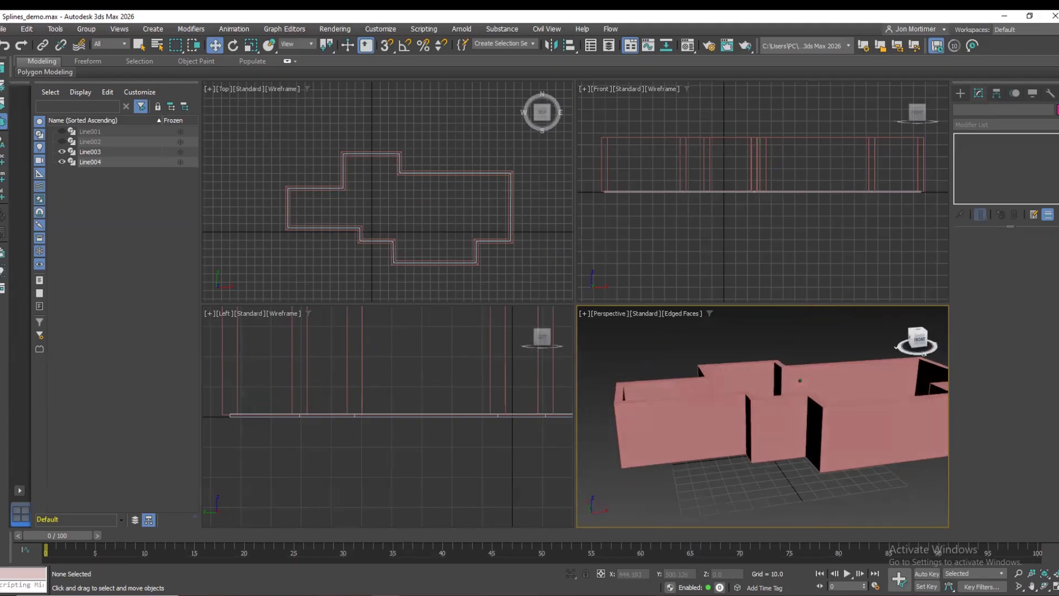
Turn the Edged Faces display off and back on in the perspective view.
{"action": "left_click", "coordinate": [686, 313]}
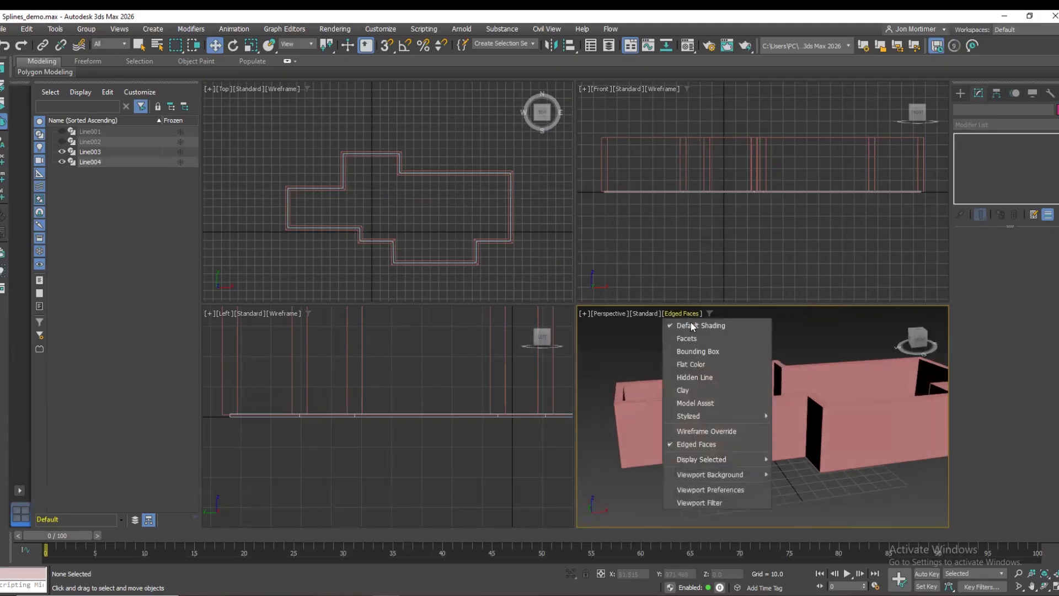
{"action": "left_click", "coordinate": [701, 445]}
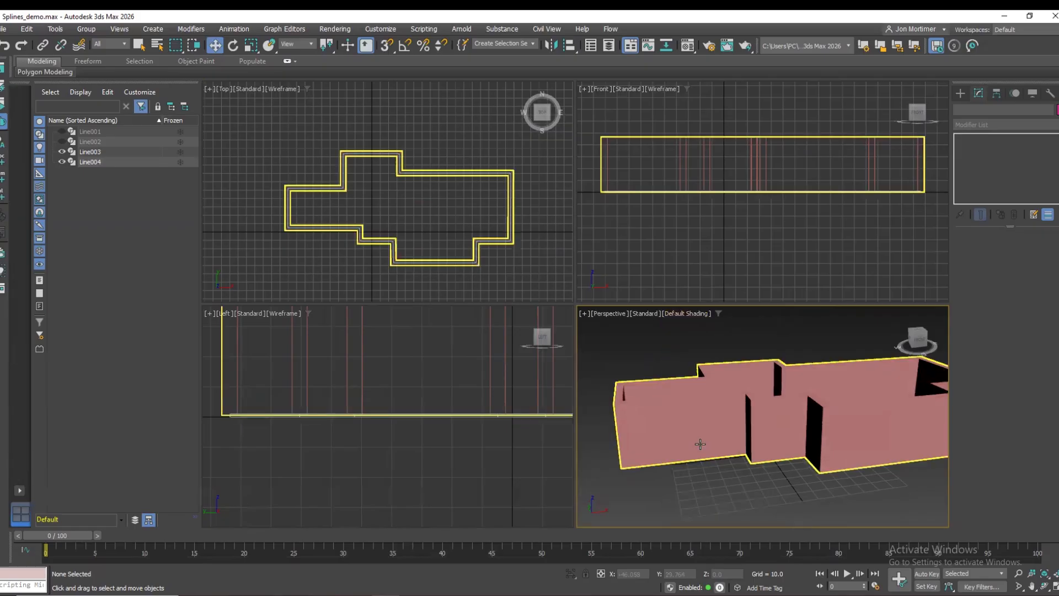
{"action": "left_click", "coordinate": [696, 312]}
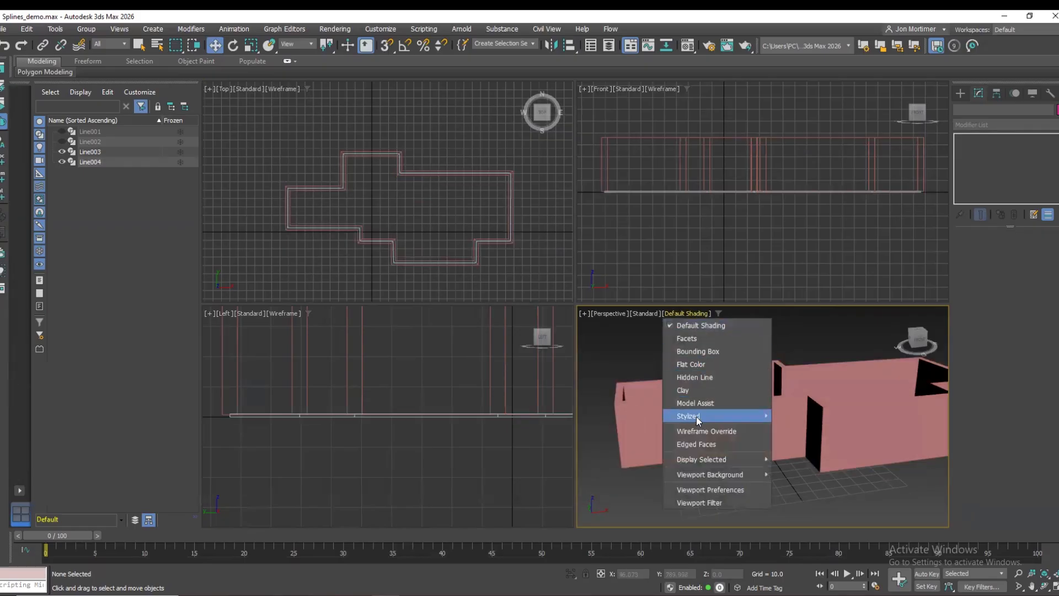
{"action": "left_click", "coordinate": [697, 445]}
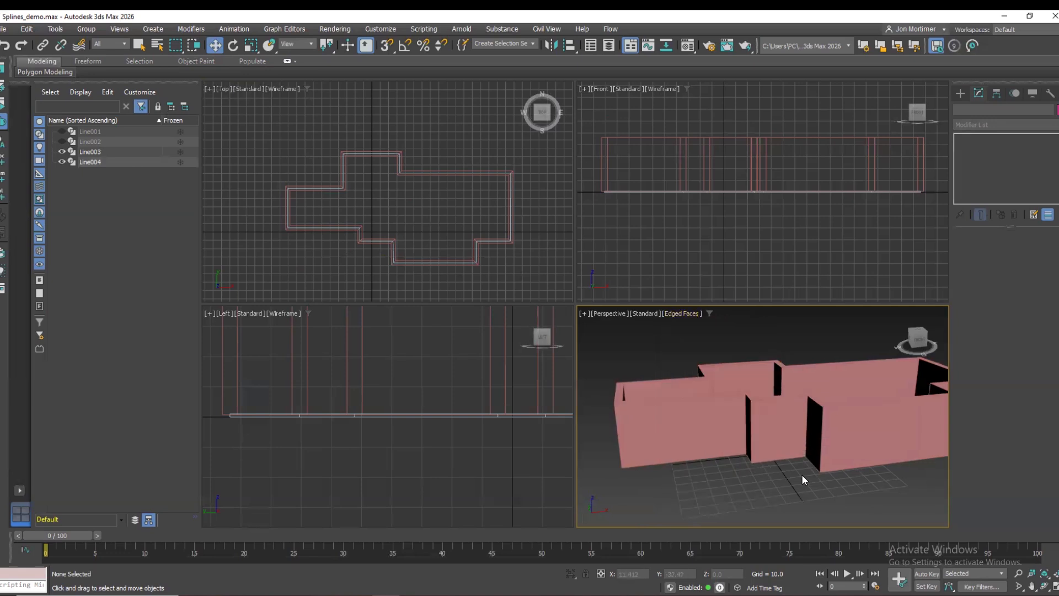
Change the walls' object color to teal.
{"action": "left_click", "coordinate": [797, 456]}
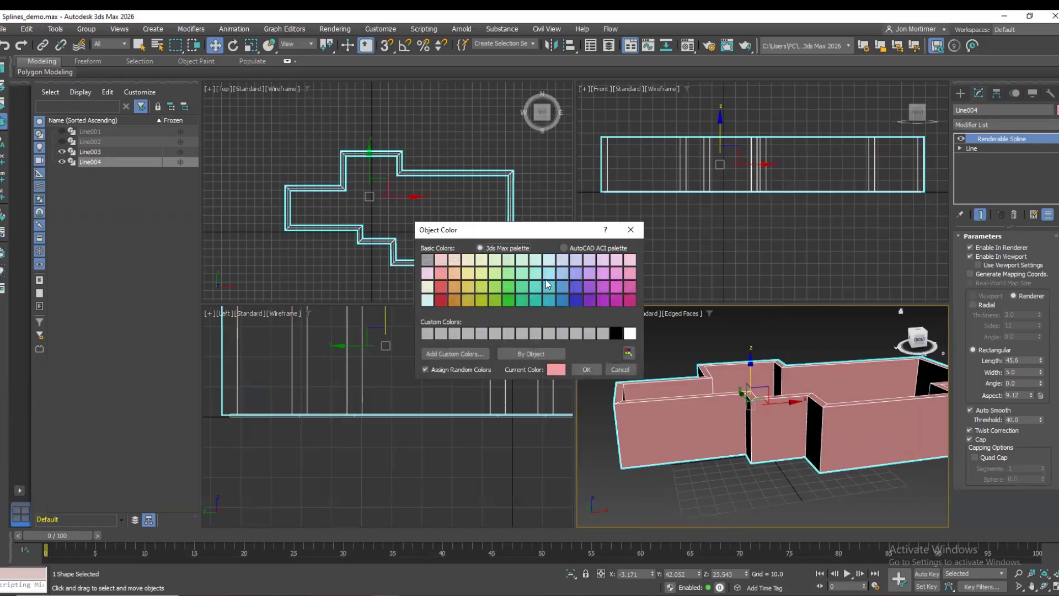
{"action": "left_click", "coordinate": [548, 285]}
{"action": "left_click", "coordinate": [583, 370]}
{"action": "left_click", "coordinate": [738, 458]}
{"action": "left_click", "coordinate": [841, 444]}
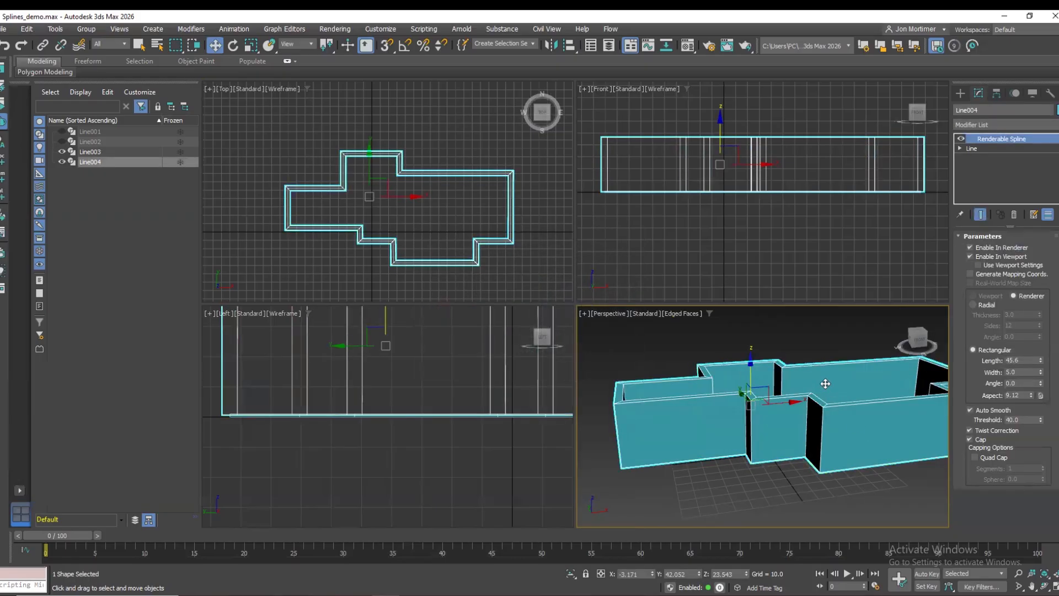
Try lengthening the narrow wing by moving its end vertices on the base line with Renderable Spline off, and turn the modifier back on.
{"action": "left_click", "coordinate": [1032, 587]}
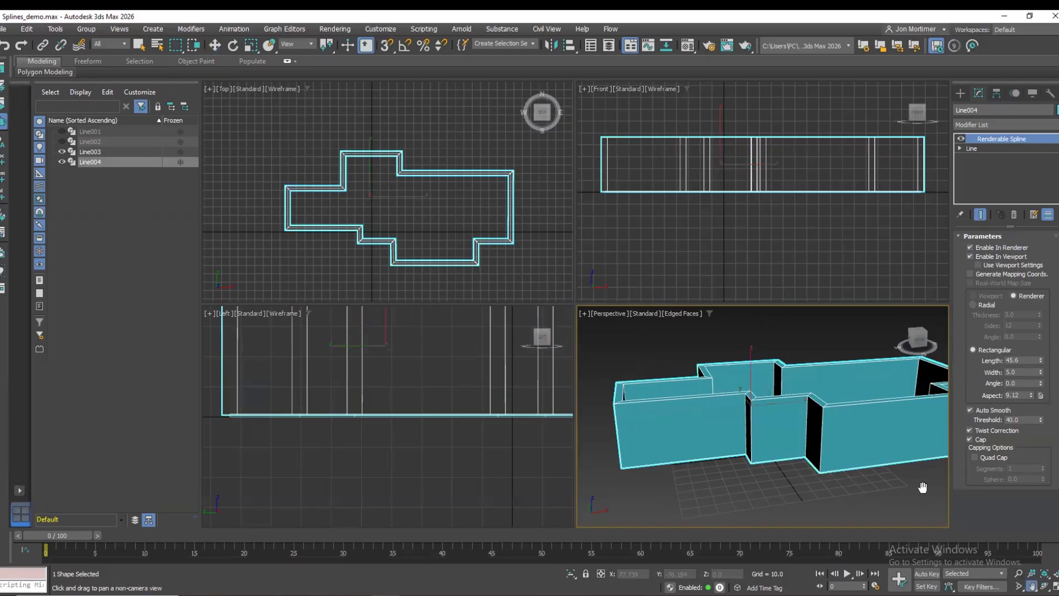
{"action": "left_click_drag", "start_coordinate": [924, 488], "coordinate": [889, 483]}
{"action": "left_click_drag", "start_coordinate": [914, 339], "coordinate": [850, 346]}
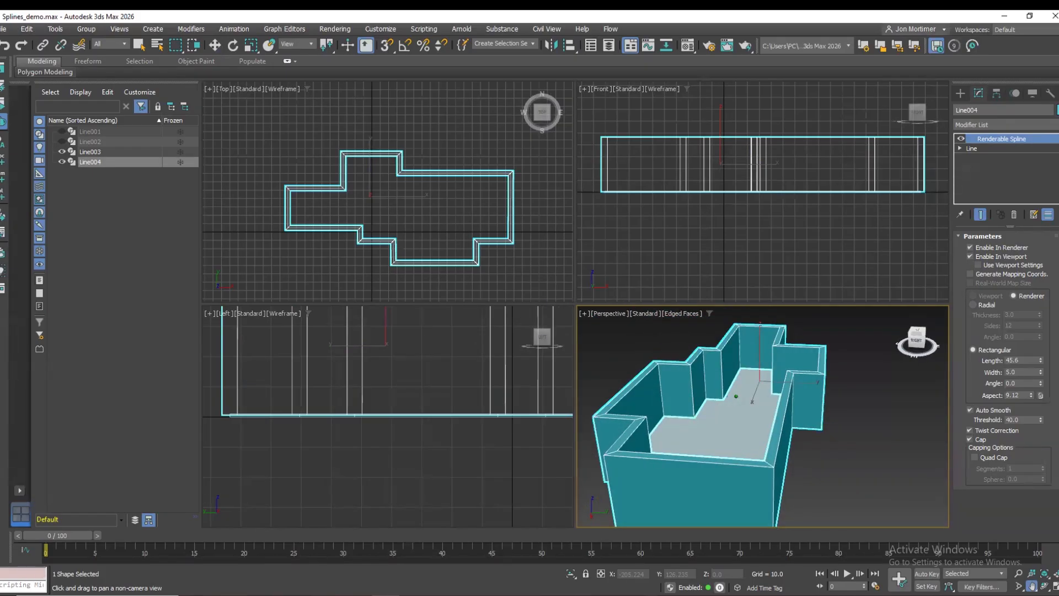
{"action": "mouse_move", "coordinate": [911, 336]}
{"action": "left_mouse_down"}
{"action": "mouse_move", "coordinate": [909, 325]}
{"action": "mouse_move", "coordinate": [907, 353]}
{"action": "mouse_move", "coordinate": [897, 332]}
{"action": "left_mouse_up"}
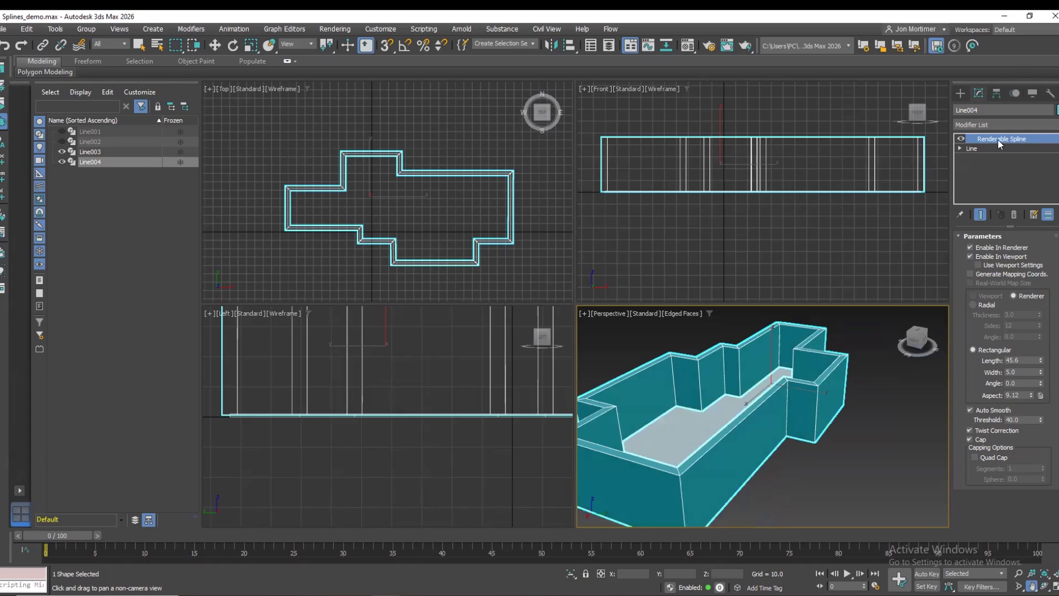
{"action": "left_click", "coordinate": [962, 139]}
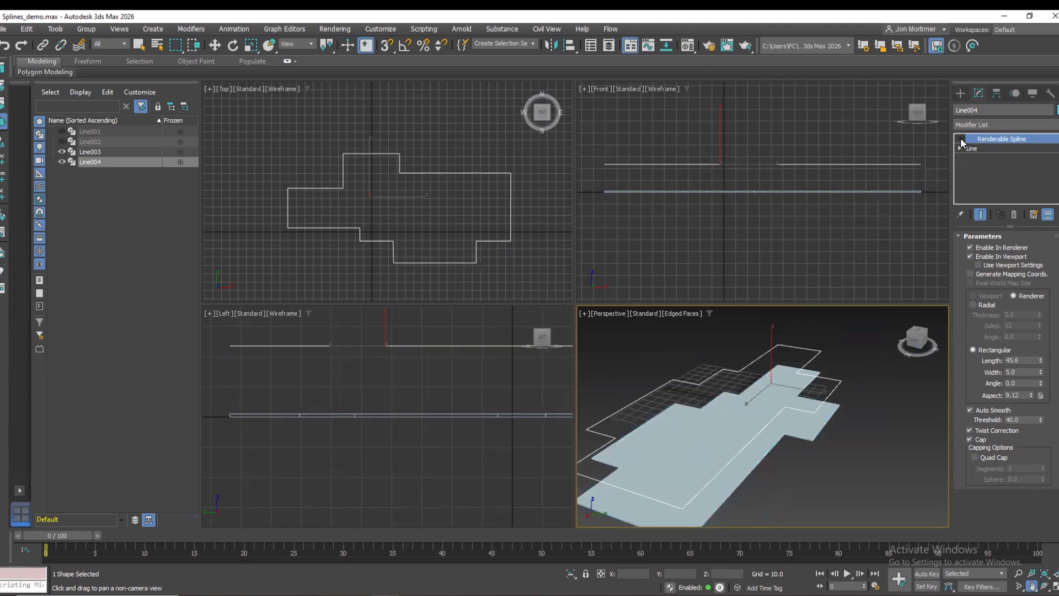
{"action": "left_click", "coordinate": [972, 148]}
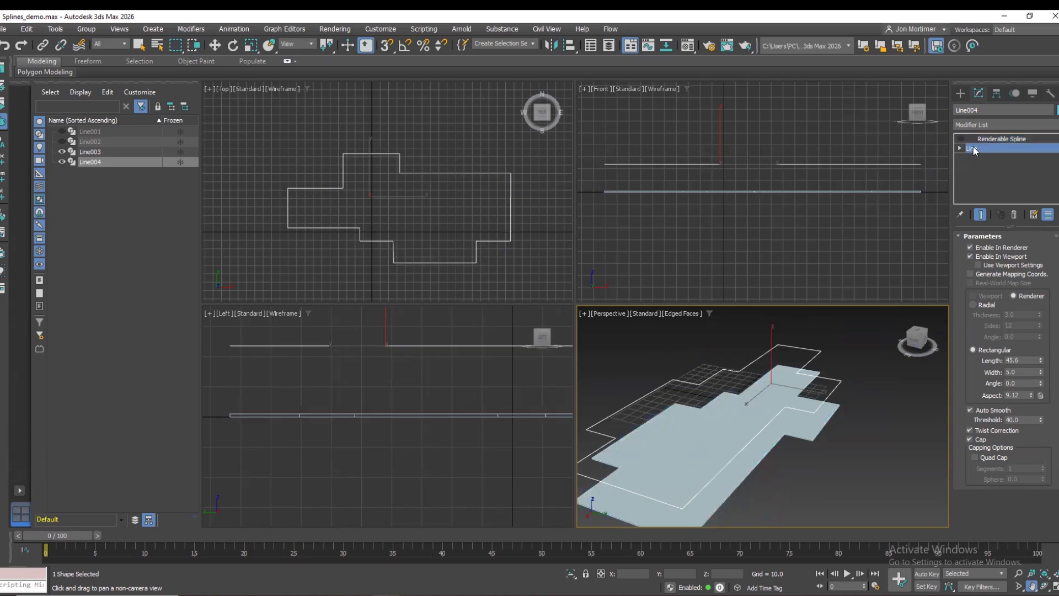
{"action": "left_click", "coordinate": [993, 265]}
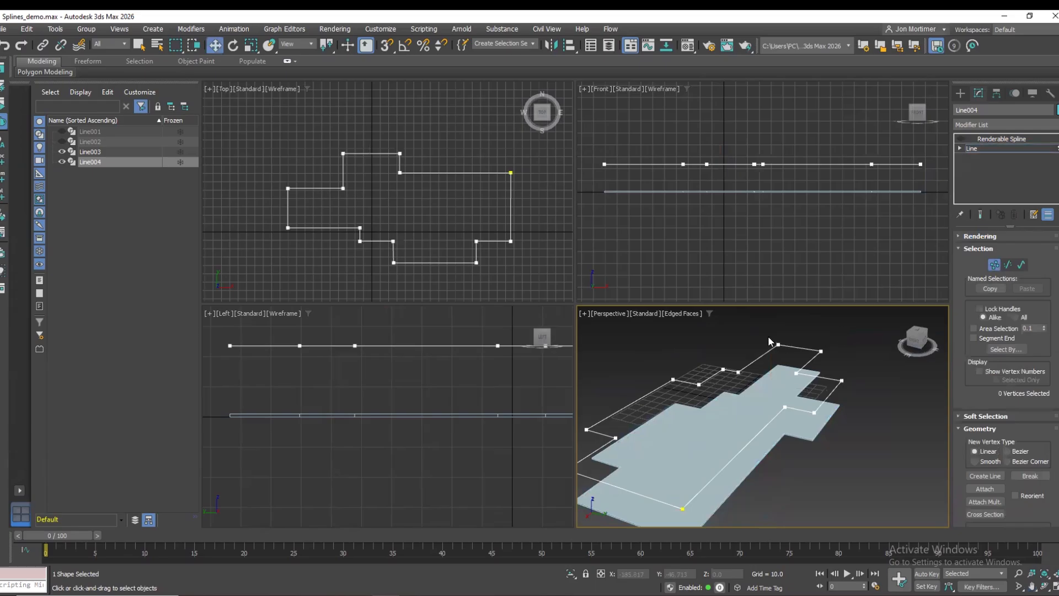
{"action": "left_click_drag", "start_coordinate": [836, 356], "coordinate": [836, 327]}
{"action": "left_click", "coordinate": [979, 139]}
{"action": "left_click", "coordinate": [877, 337]}
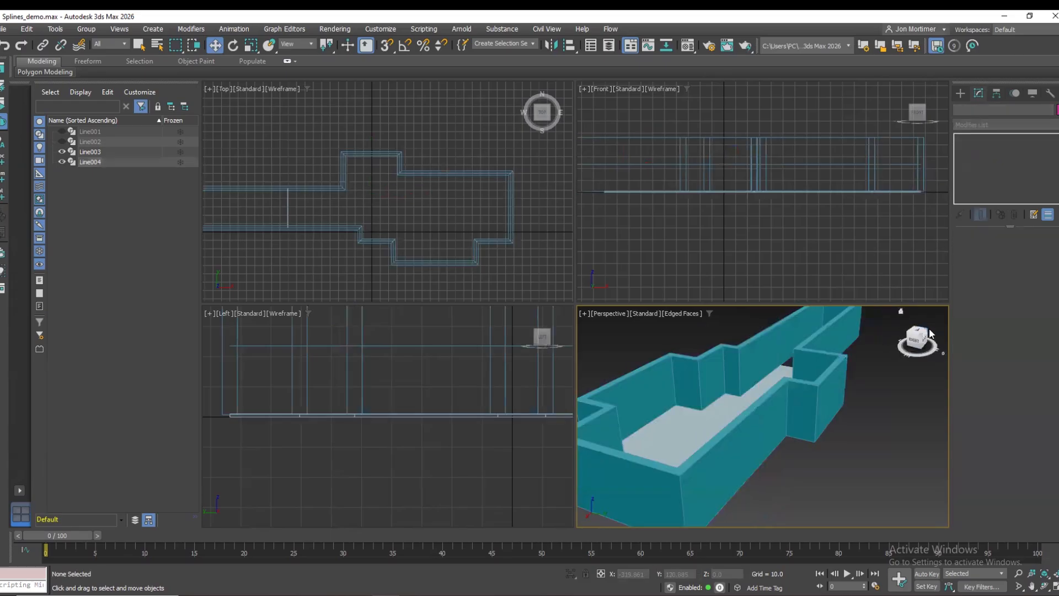
Undo the wing extension, turn Renderable Spline back on for the wall outline, and deselect it.
{"action": "left_click_drag", "start_coordinate": [917, 334], "coordinate": [916, 339]}
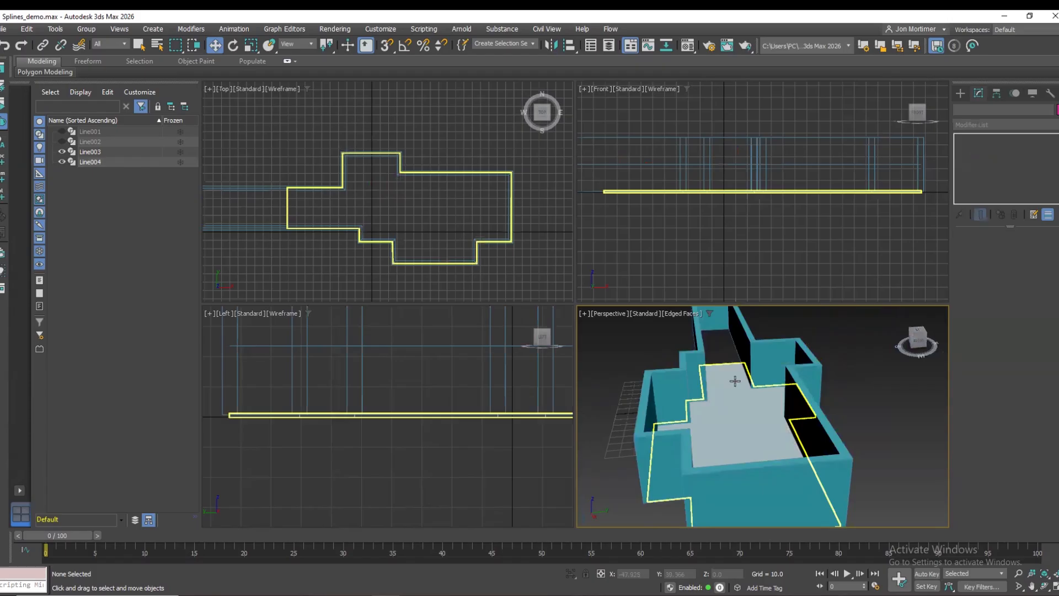
{"action": "left_click", "coordinate": [735, 380]}
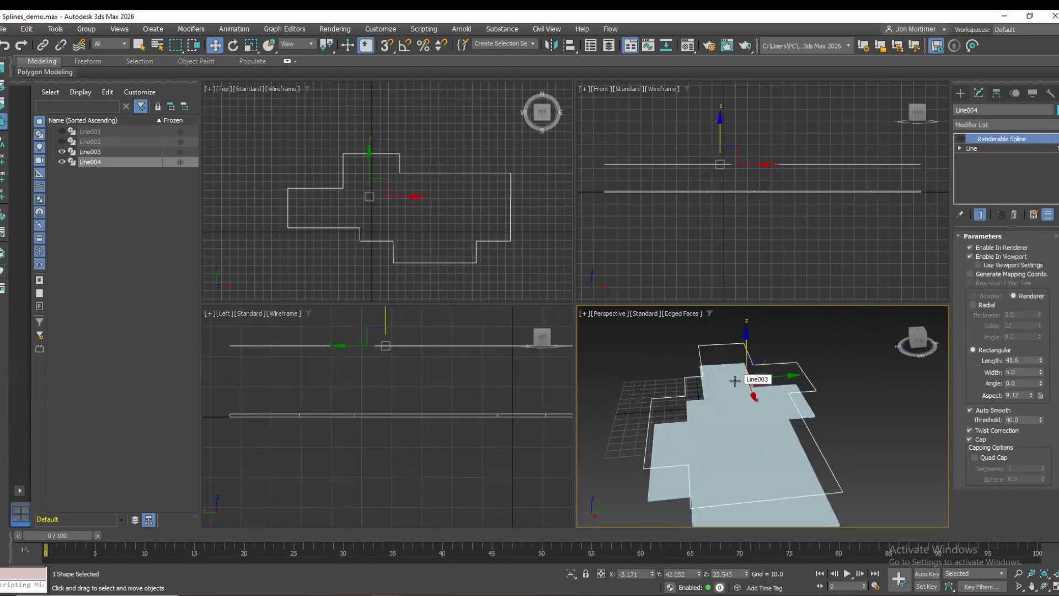
{"action": "left_click", "coordinate": [846, 369]}
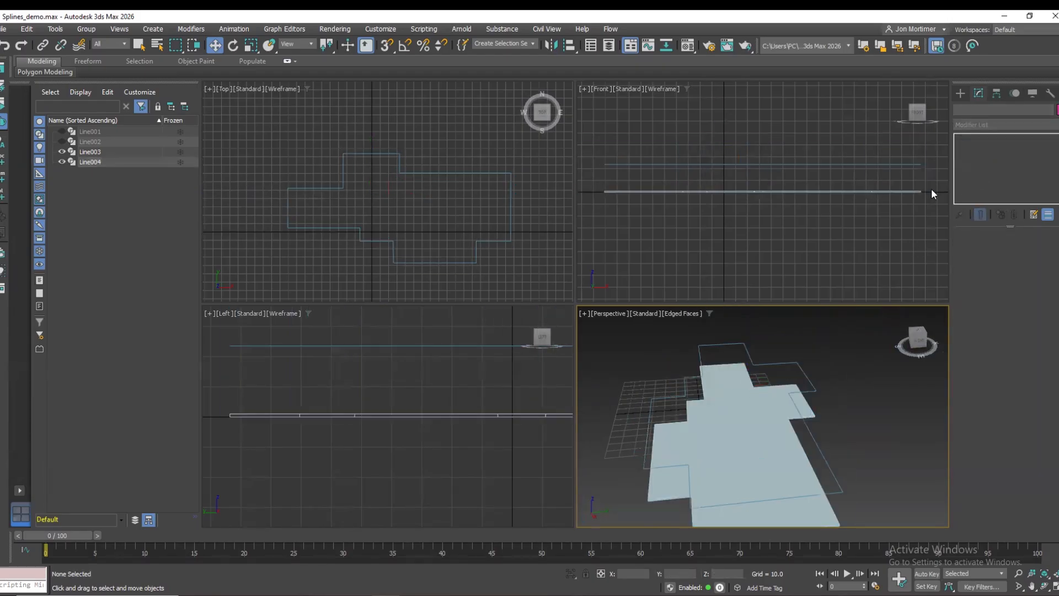
{"action": "left_click", "coordinate": [787, 357]}
{"action": "left_click", "coordinate": [962, 139]}
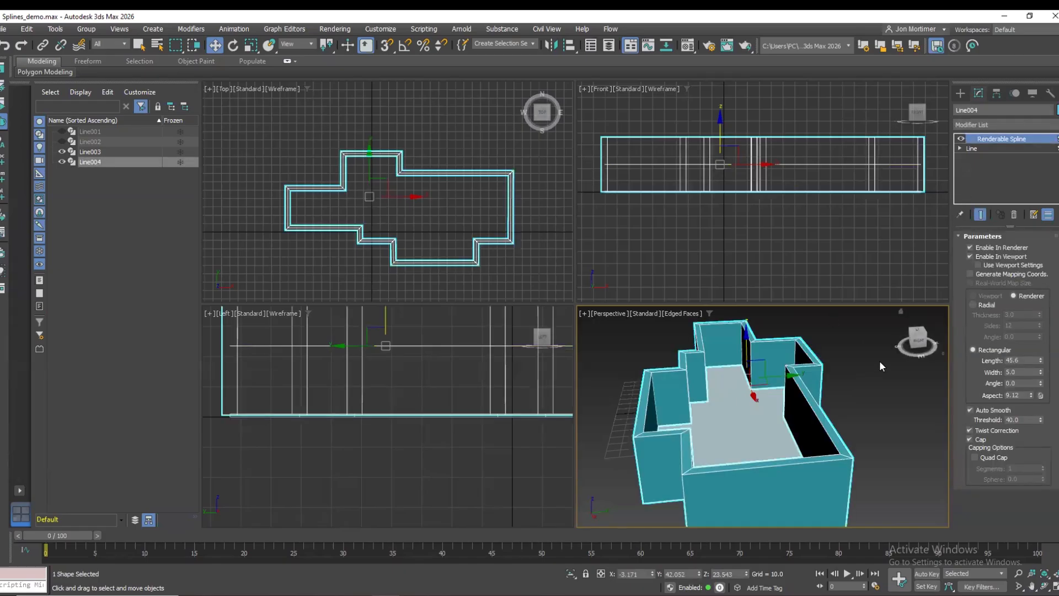
{"action": "left_click", "coordinate": [853, 380]}
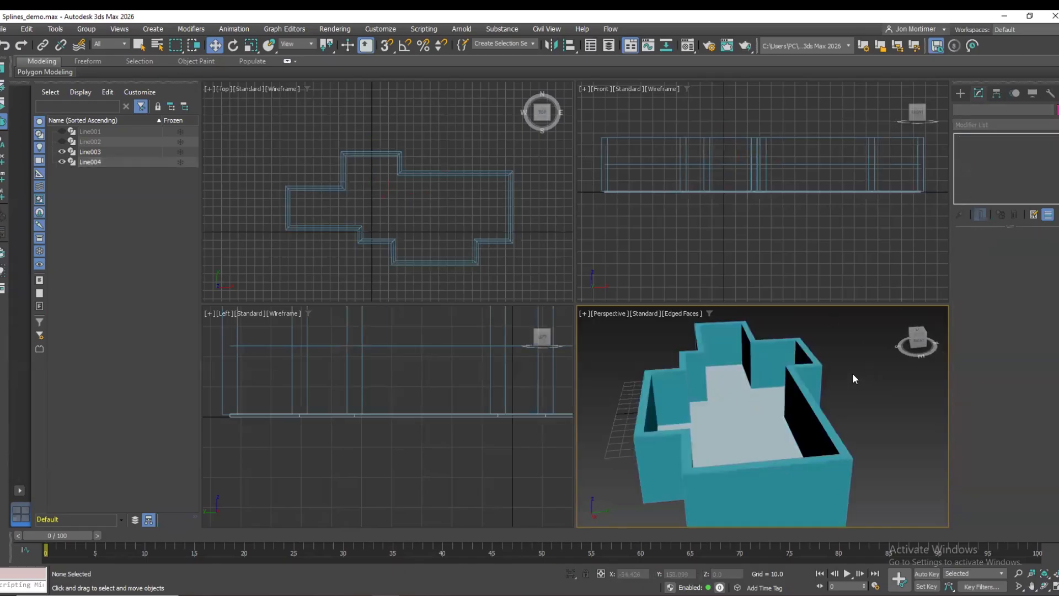
Select the walls and examine the building from several angles in the perspective view.
{"action": "mouse_move", "coordinate": [920, 336]}
{"action": "left_mouse_down"}
{"action": "mouse_move", "coordinate": [898, 344]}
{"action": "mouse_move", "coordinate": [910, 345]}
{"action": "left_mouse_up"}
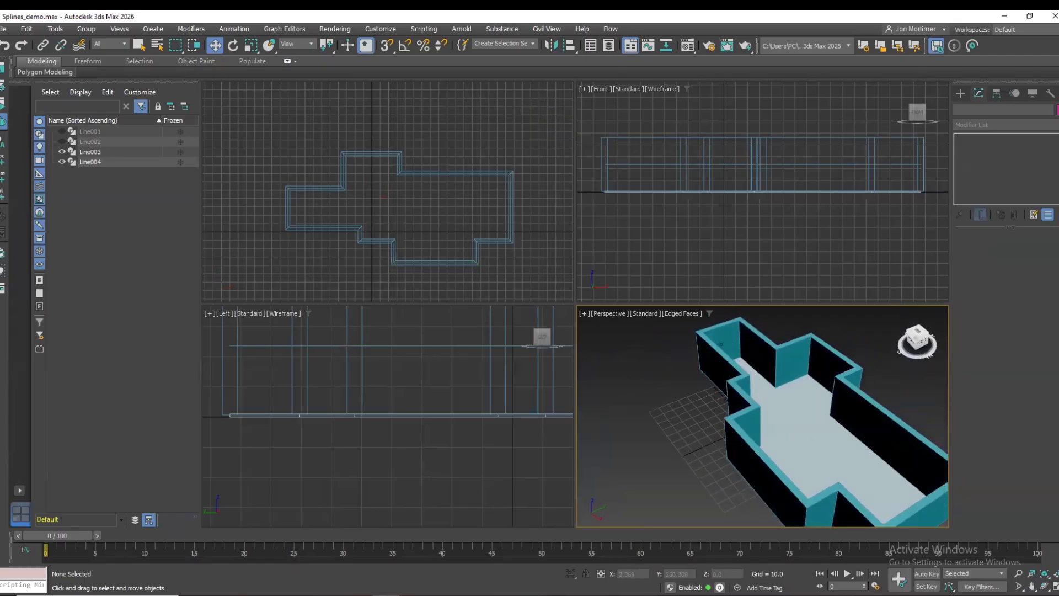
{"action": "left_click", "coordinate": [1032, 586]}
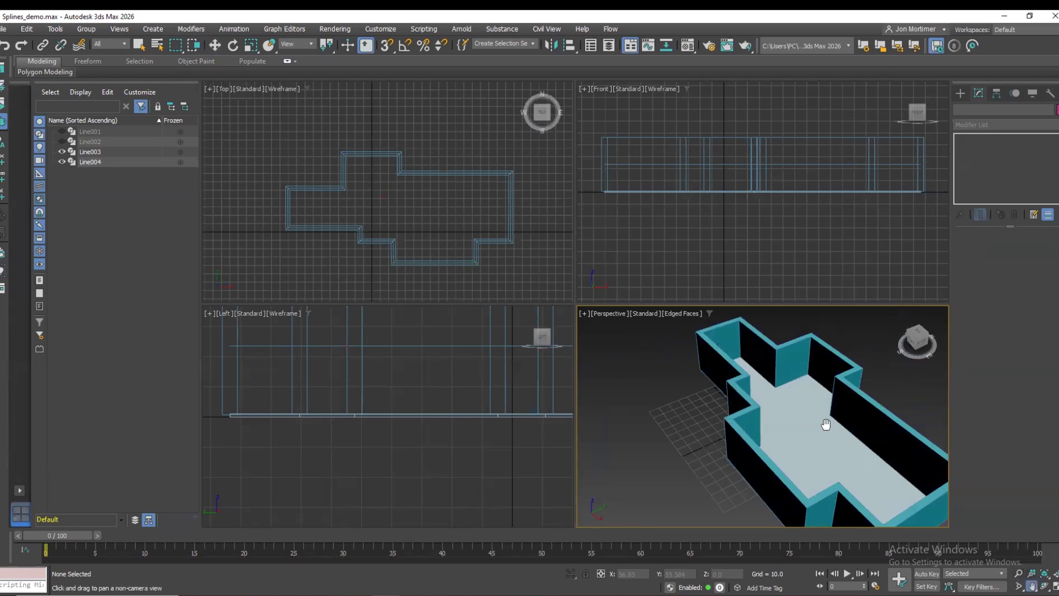
{"action": "left_click_drag", "start_coordinate": [826, 424], "coordinate": [786, 433]}
{"action": "left_click_drag", "start_coordinate": [914, 341], "coordinate": [919, 333]}
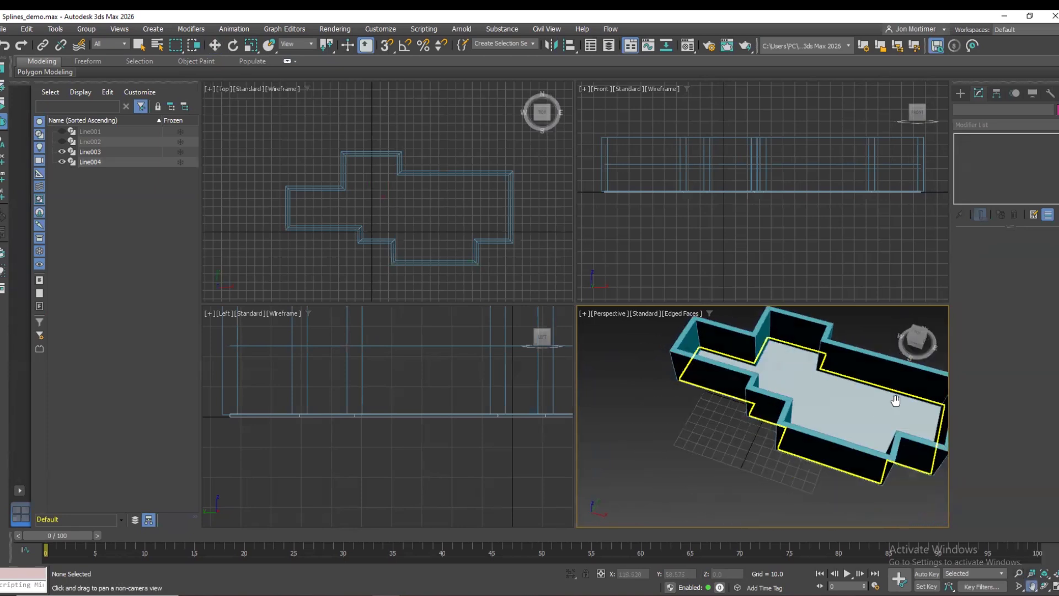
{"action": "right_click", "coordinate": [762, 149]}
{"action": "left_click", "coordinate": [763, 151]}
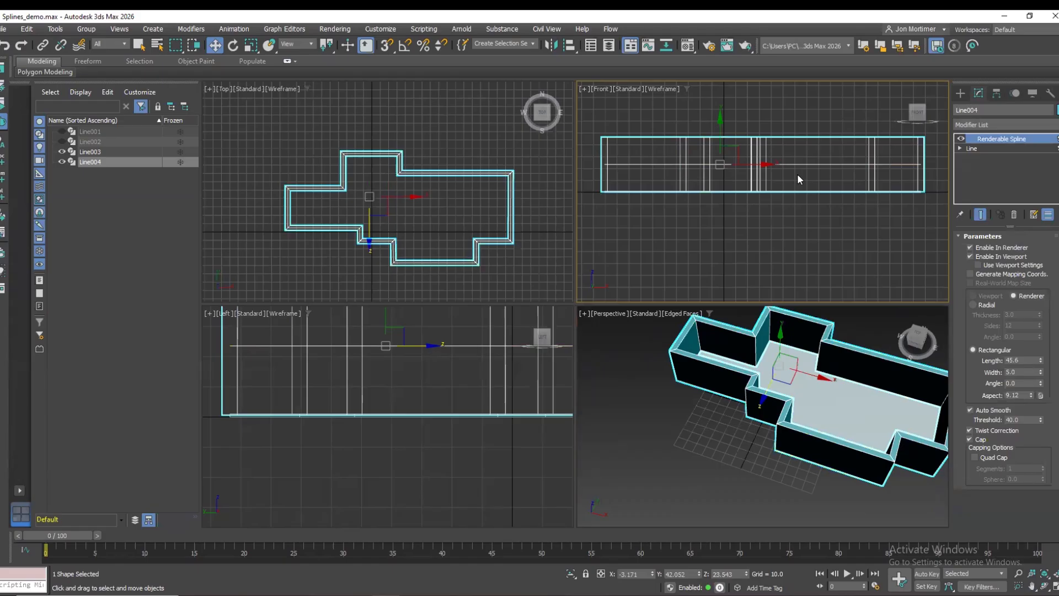
{"action": "left_click", "coordinate": [914, 337]}
{"action": "left_click_drag", "start_coordinate": [915, 338], "coordinate": [918, 322]}
{"action": "left_click", "coordinate": [1032, 586]}
{"action": "left_click_drag", "start_coordinate": [854, 464], "coordinate": [818, 459]}
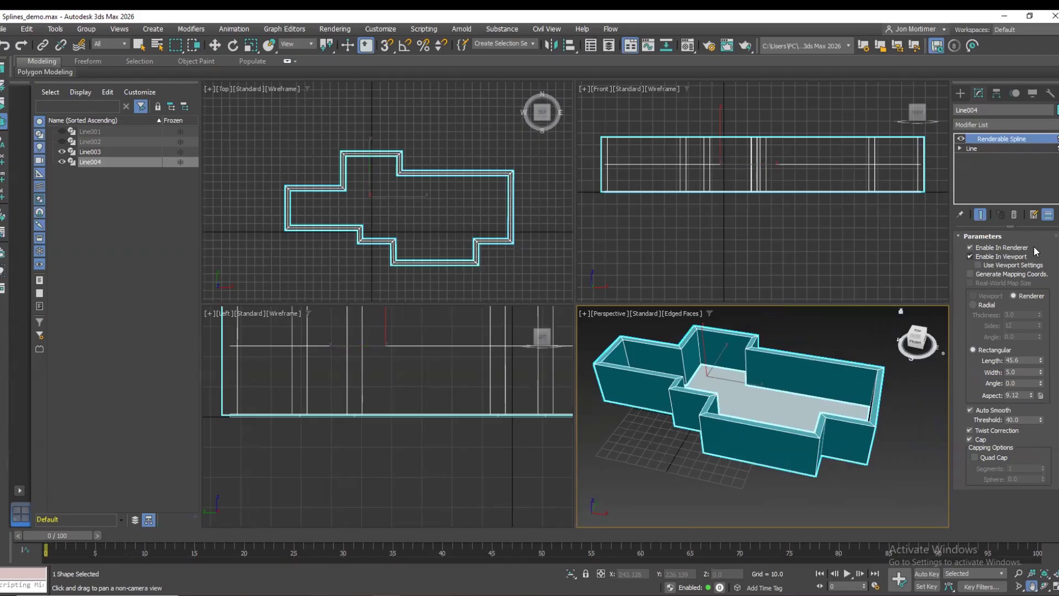
{"action": "left_click_drag", "start_coordinate": [816, 346], "coordinate": [823, 353]}
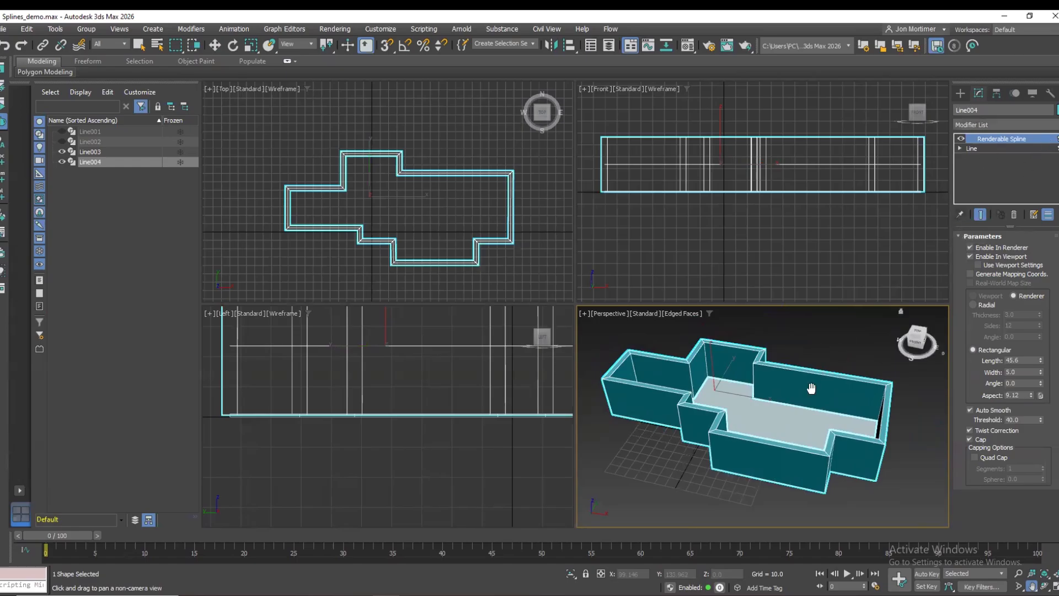
Add an Edit Poly modifier to the walls and select all their vertical edges at edge level.
{"action": "left_click", "coordinate": [1054, 129]}
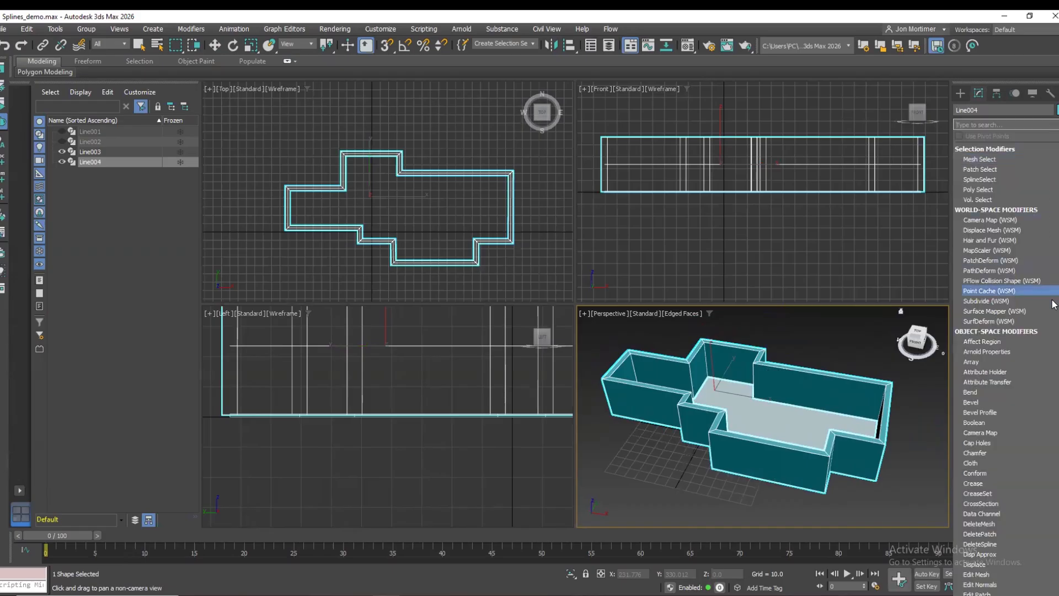
{"action": "scroll", "coordinate": [1054, 324], "scroll_direction": "down", "scroll_amount": 10}
{"action": "scroll", "coordinate": [1018, 319], "scroll_direction": "up", "scroll_amount": 3}
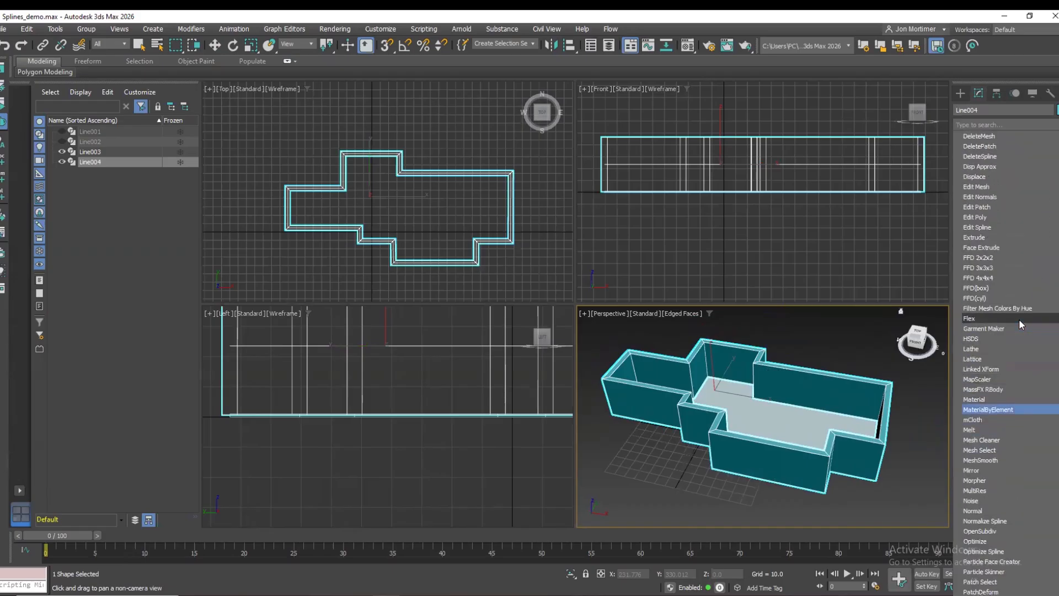
{"action": "left_click", "coordinate": [994, 216]}
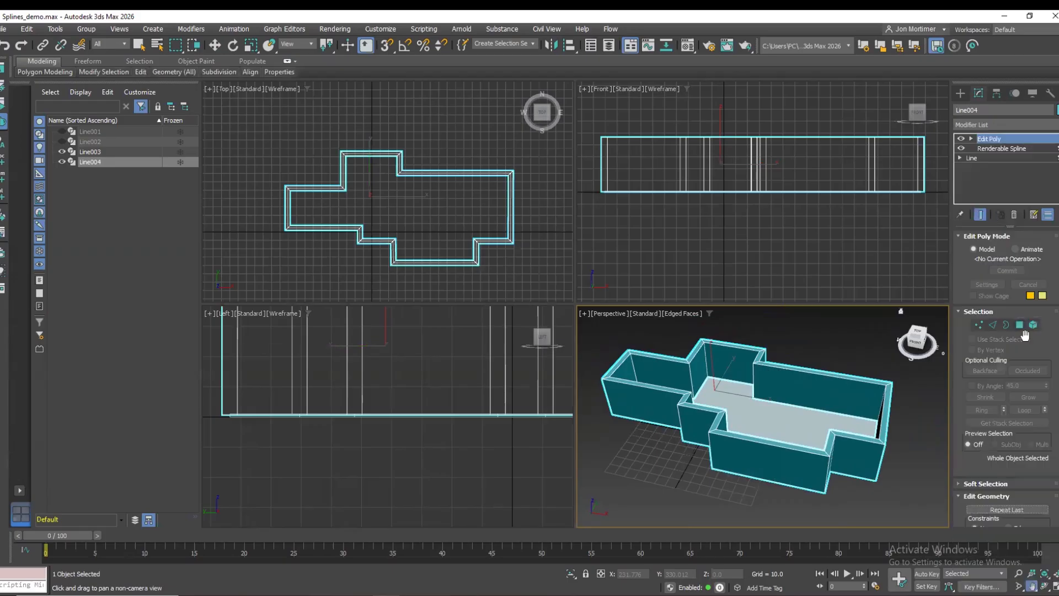
{"action": "left_click", "coordinate": [993, 324]}
{"action": "left_click_drag", "start_coordinate": [589, 153], "coordinate": [940, 171]}
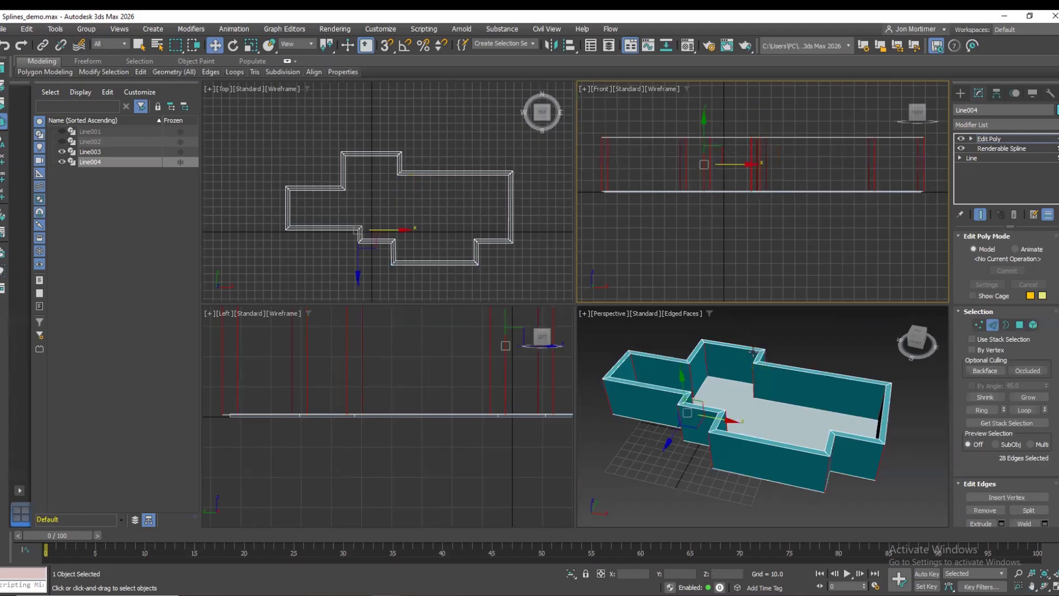
Connect the selected vertical edges with 2 segments, a pinch of 15 and a slide of 0.
{"action": "scroll", "coordinate": [1055, 386], "scroll_direction": "down", "scroll_amount": 5}
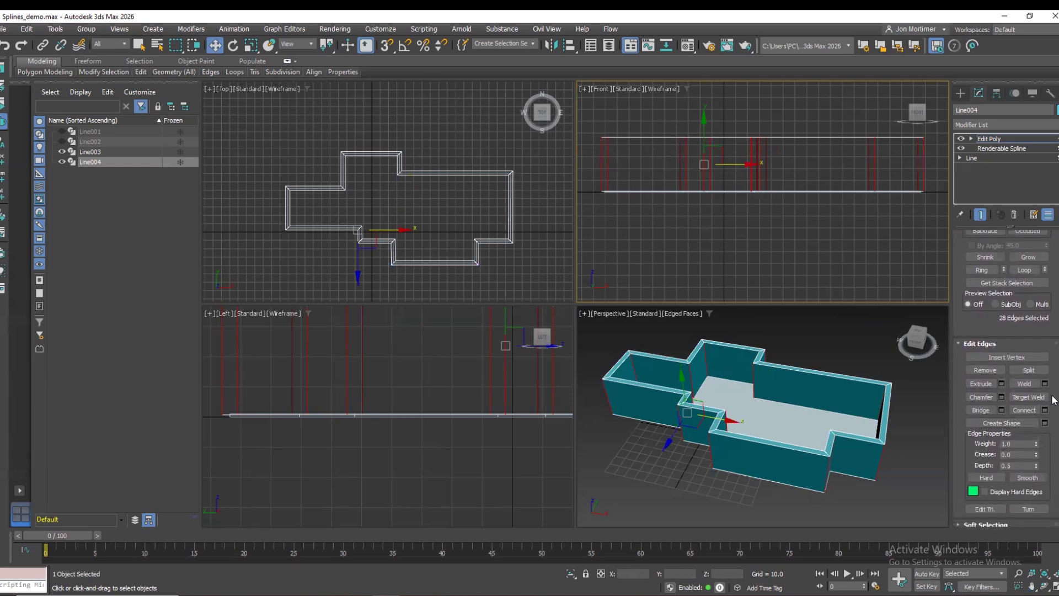
{"action": "scroll", "coordinate": [1054, 400], "scroll_direction": "down", "scroll_amount": 1}
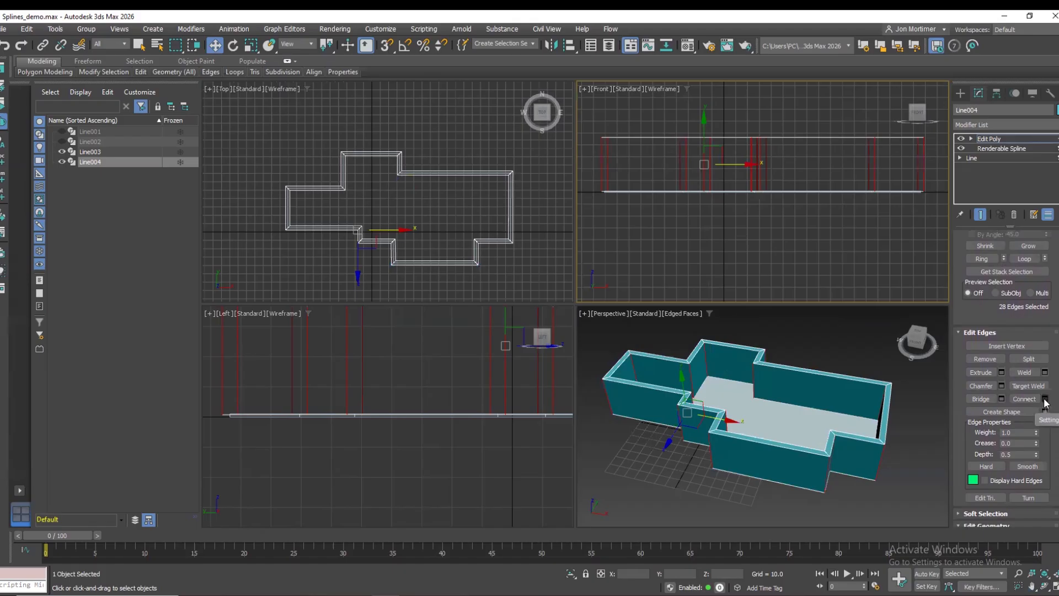
{"action": "left_click", "coordinate": [1045, 400]}
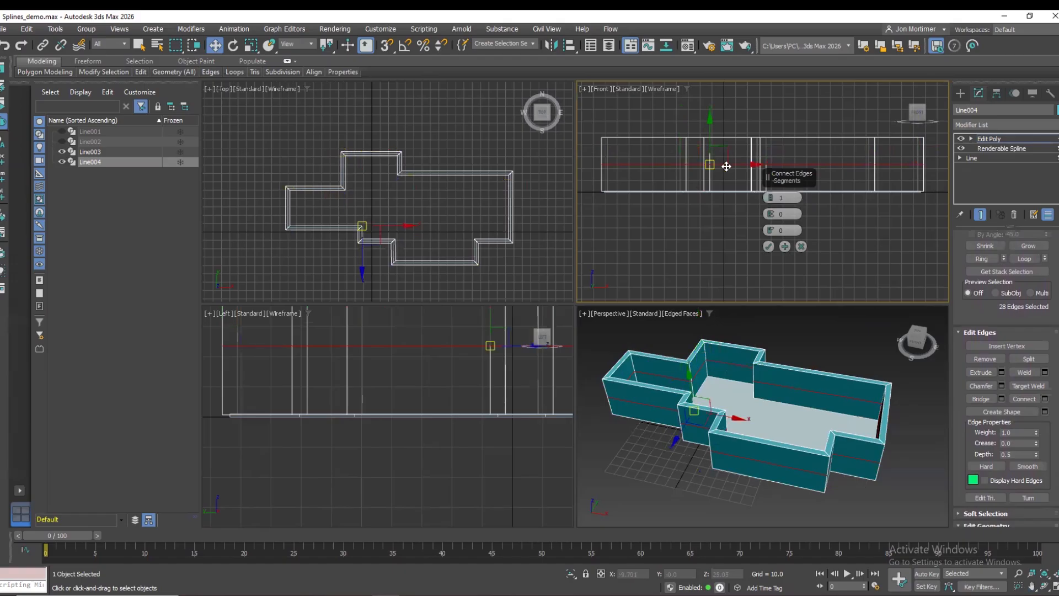
{"action": "left_click", "coordinate": [771, 197]}
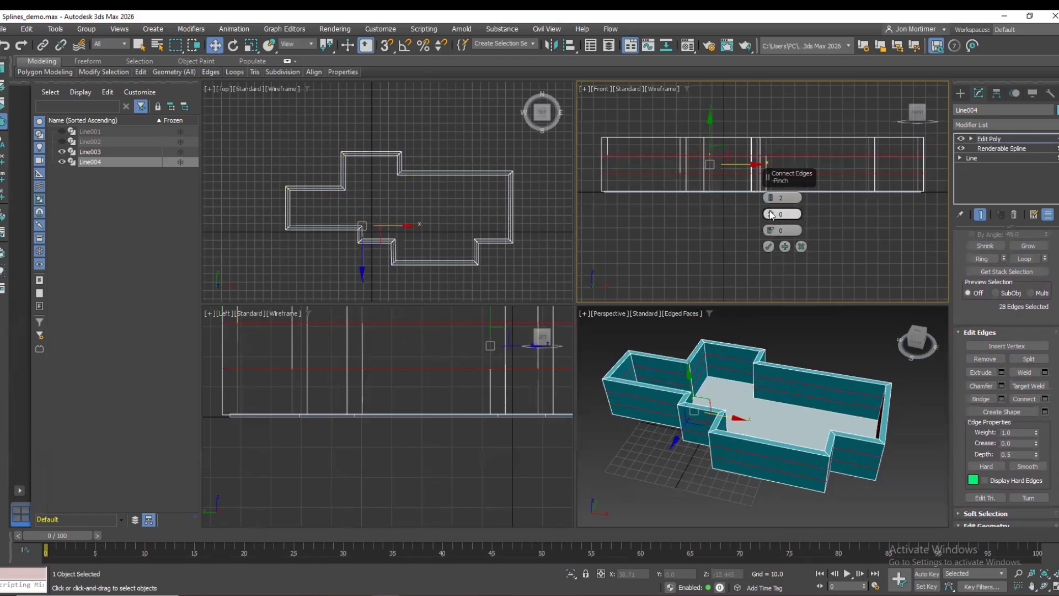
{"action": "left_click_drag", "start_coordinate": [772, 214], "coordinate": [773, 178]}
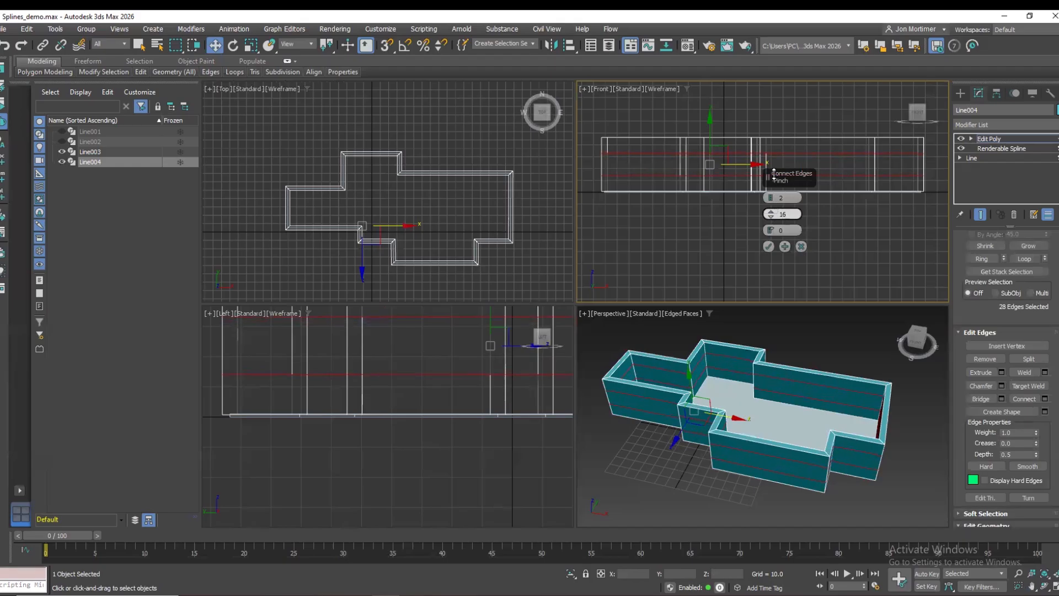
{"action": "mouse_move", "coordinate": [771, 230]}
{"action": "left_mouse_down"}
{"action": "mouse_move", "coordinate": [776, 212]}
{"action": "mouse_move", "coordinate": [787, 232]}
{"action": "left_mouse_up"}
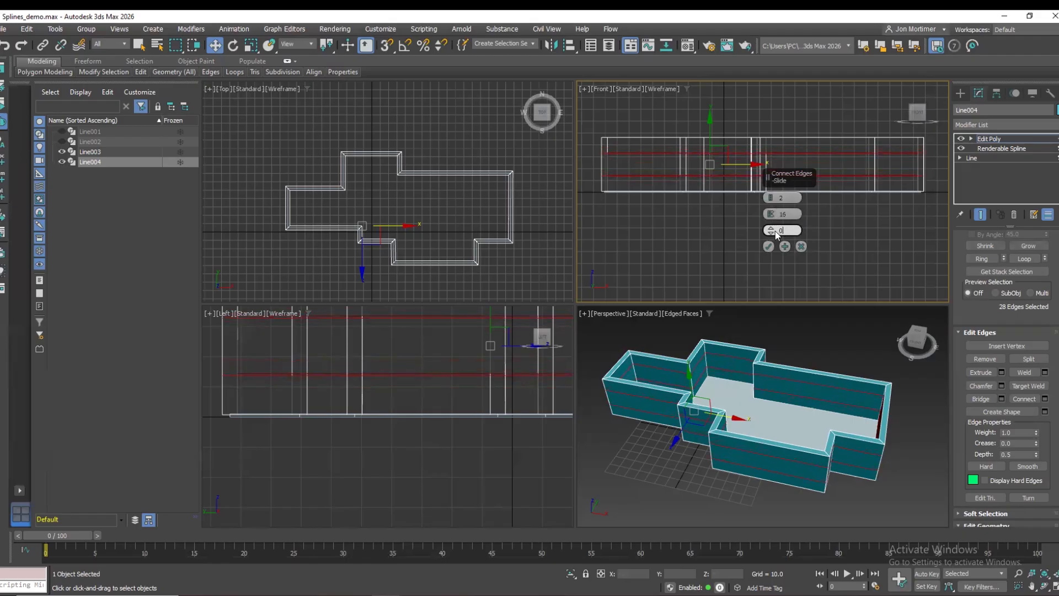
{"action": "left_click", "coordinate": [772, 216]}
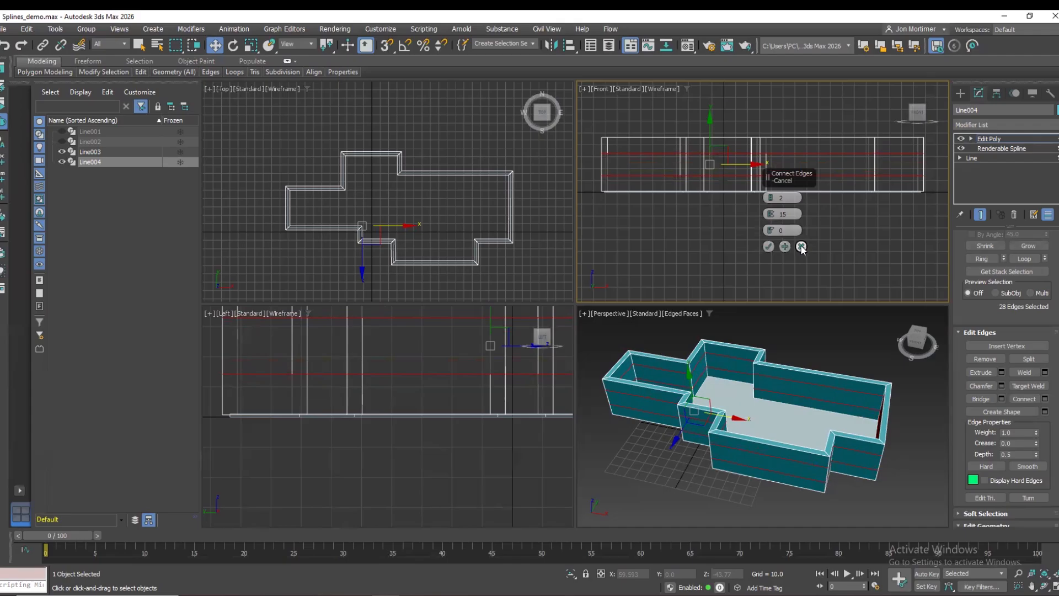
{"action": "left_click", "coordinate": [769, 246]}
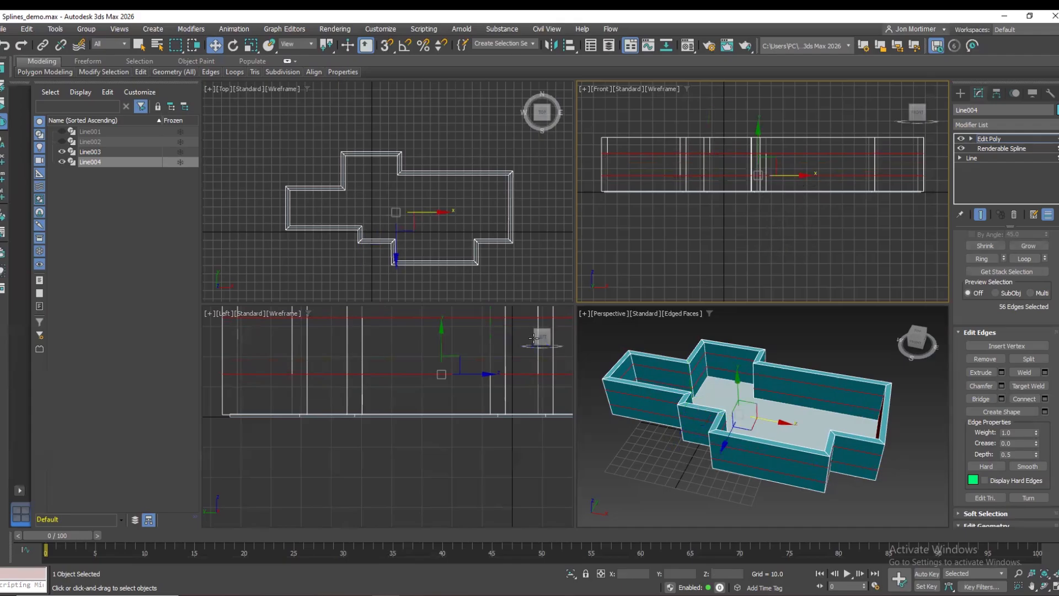
Raise the two new horizontal edge loops slightly on the walls and deselect them.
{"action": "left_click_drag", "start_coordinate": [756, 131], "coordinate": [752, 140]}
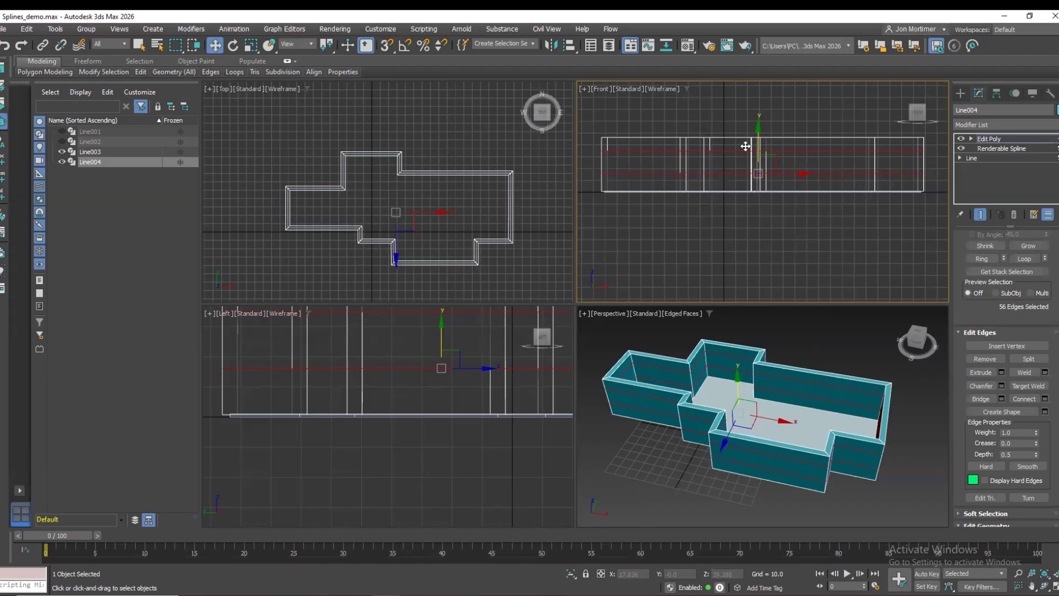
{"action": "left_click", "coordinate": [804, 312]}
{"action": "left_click_drag", "start_coordinate": [916, 343], "coordinate": [872, 346]}
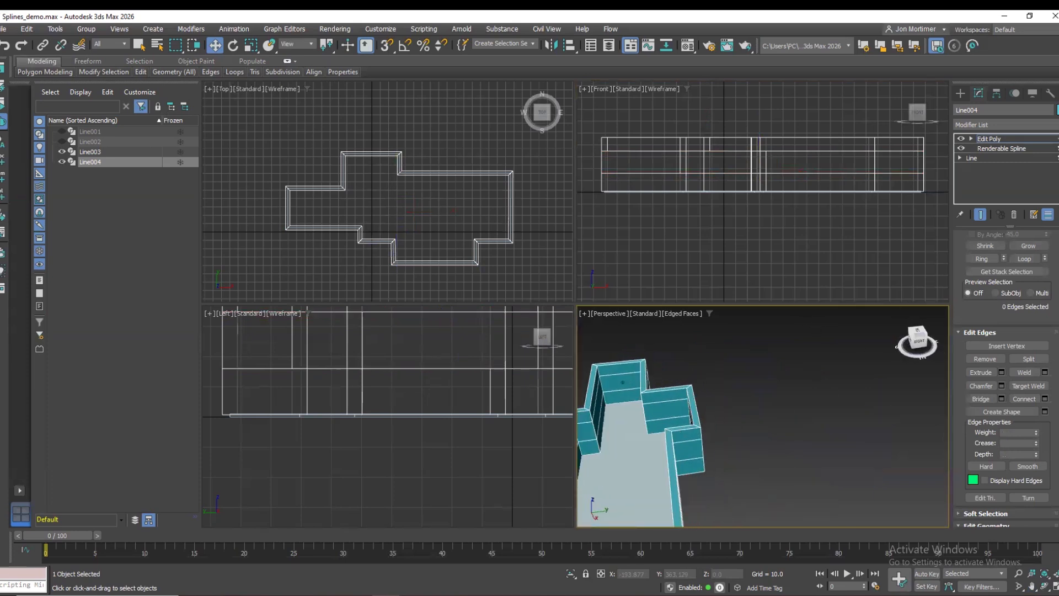
{"action": "left_click", "coordinate": [1033, 588]}
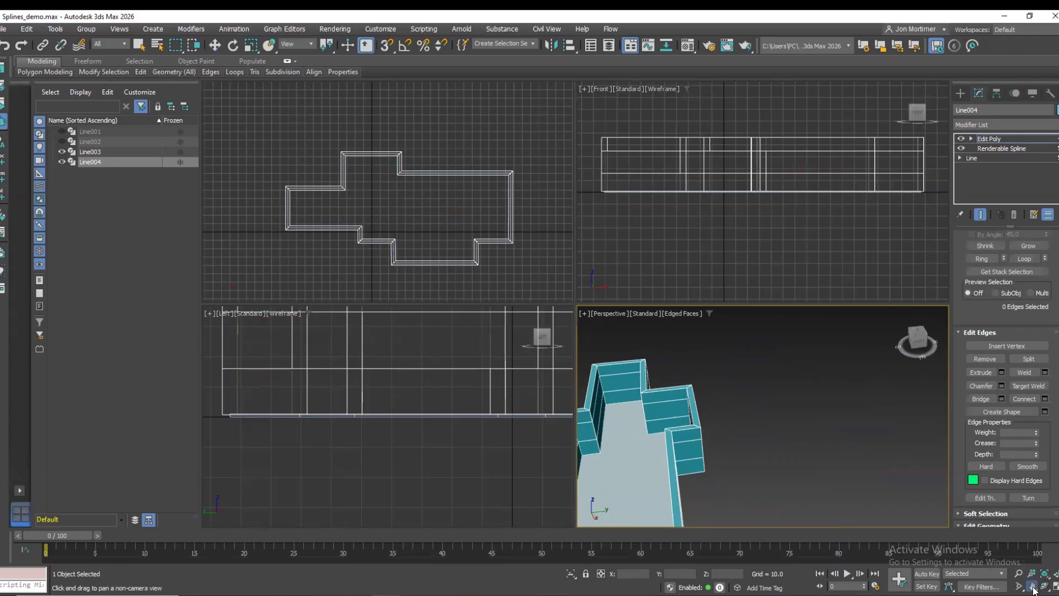
{"action": "left_click_drag", "start_coordinate": [806, 442], "coordinate": [809, 434]}
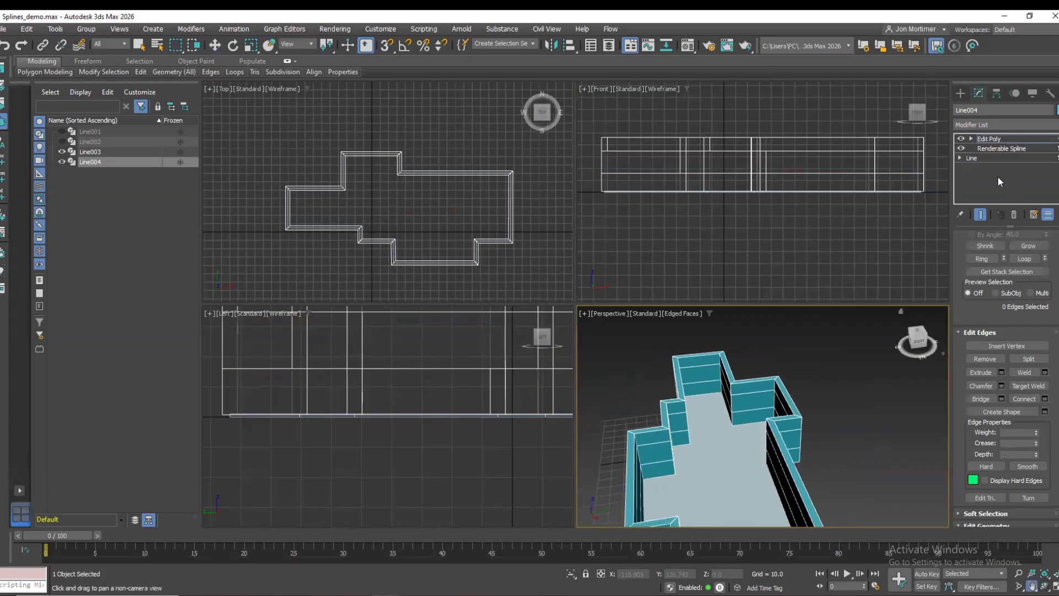
{"action": "scroll", "coordinate": [997, 338], "scroll_direction": "up", "scroll_amount": 5}
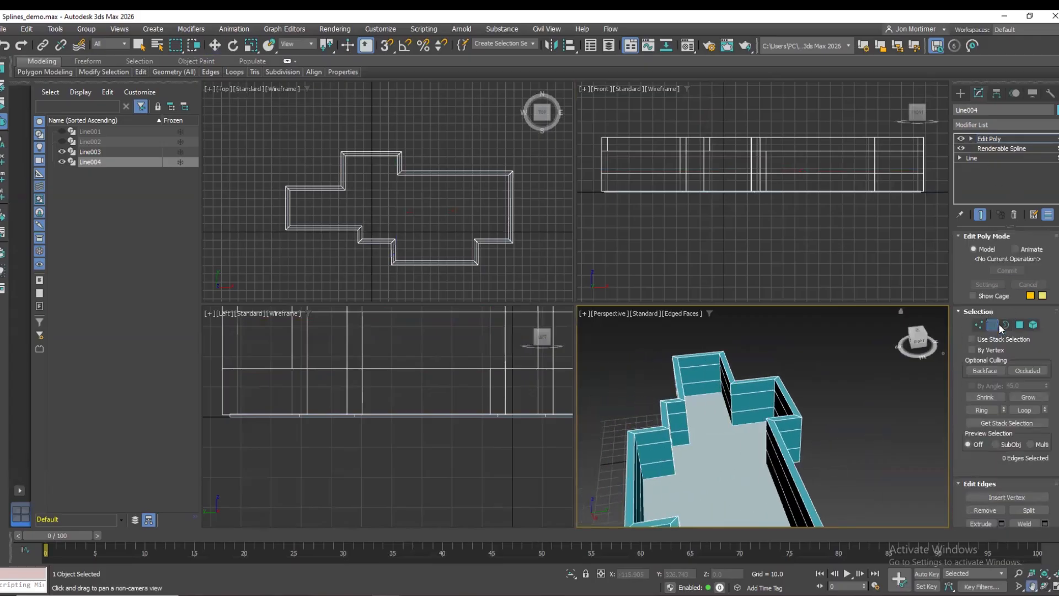
At polygon level, select the middle-band inner polygons of the rear projecting wall, the narrow end wall and the short stepped front wall.
{"action": "left_click", "coordinate": [1019, 324]}
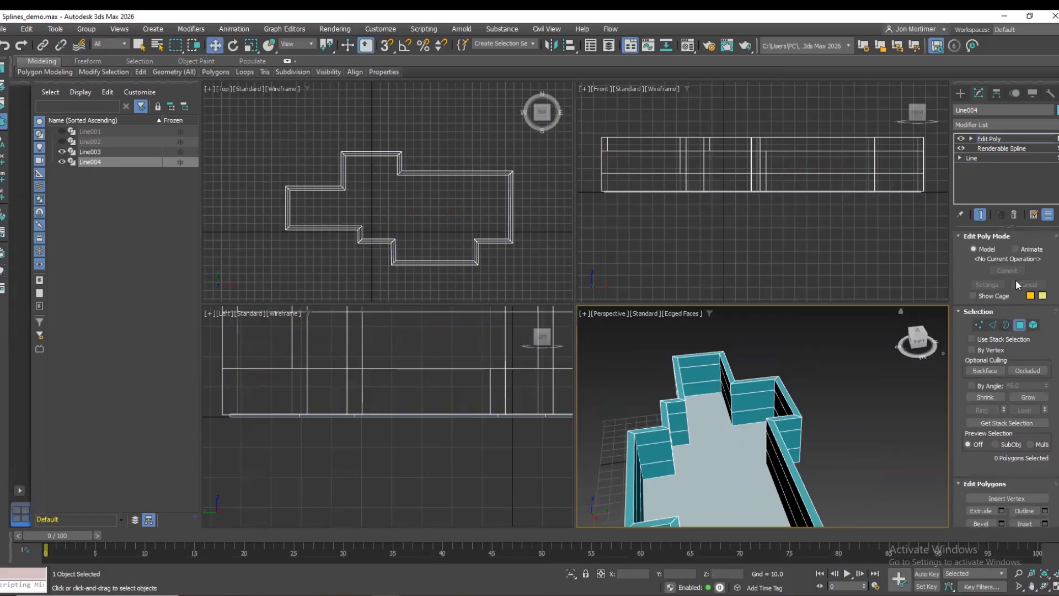
{"action": "left_click", "coordinate": [971, 138]}
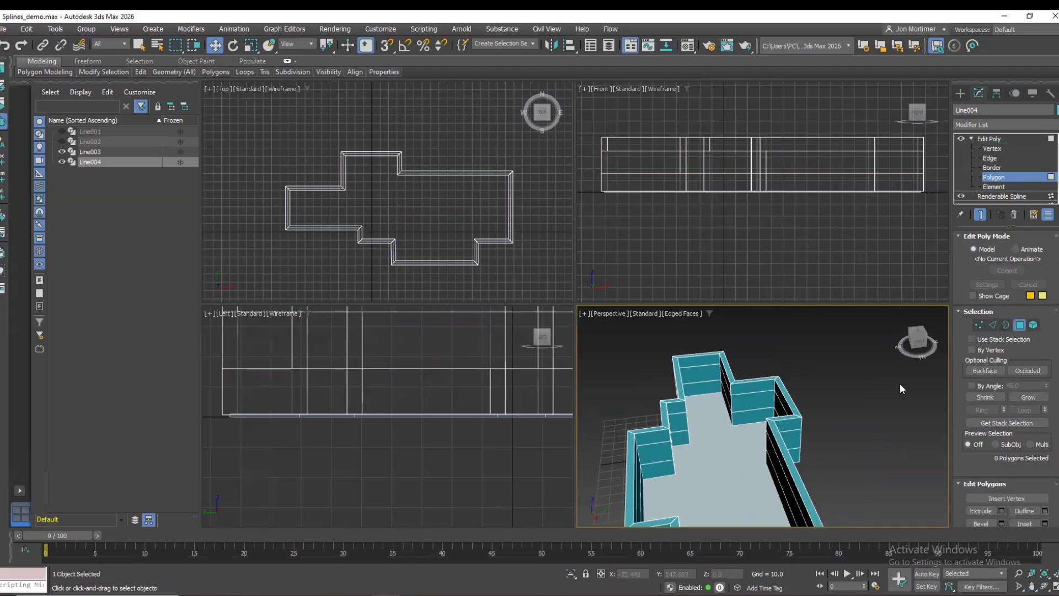
{"action": "left_click_drag", "start_coordinate": [918, 339], "coordinate": [953, 327]}
{"action": "middle_click_drag", "start_coordinate": [700, 375], "coordinate": [726, 393], "text": "alt"}
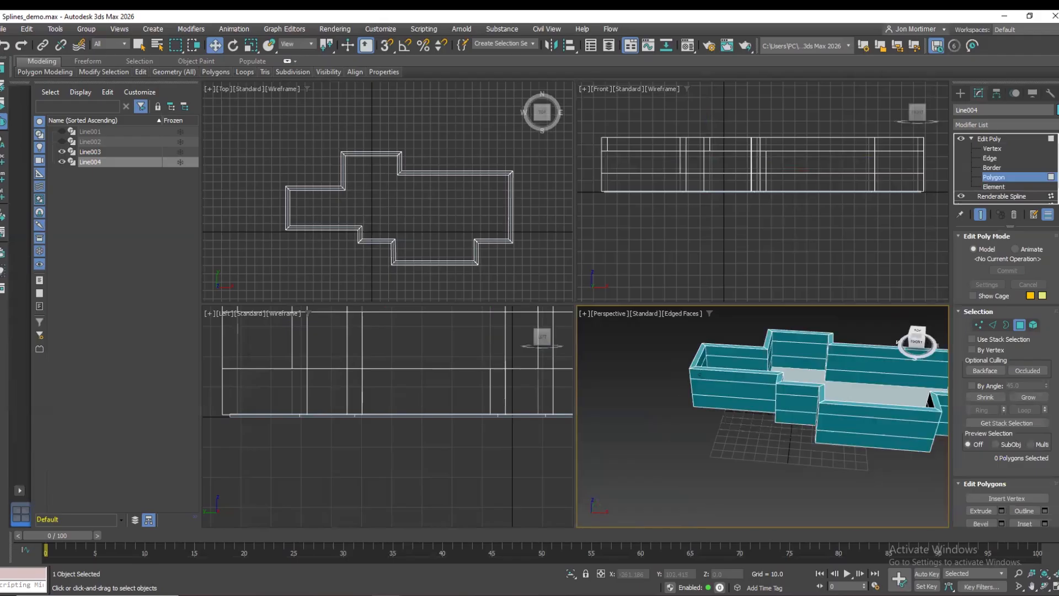
{"action": "left_click", "coordinate": [801, 351]}
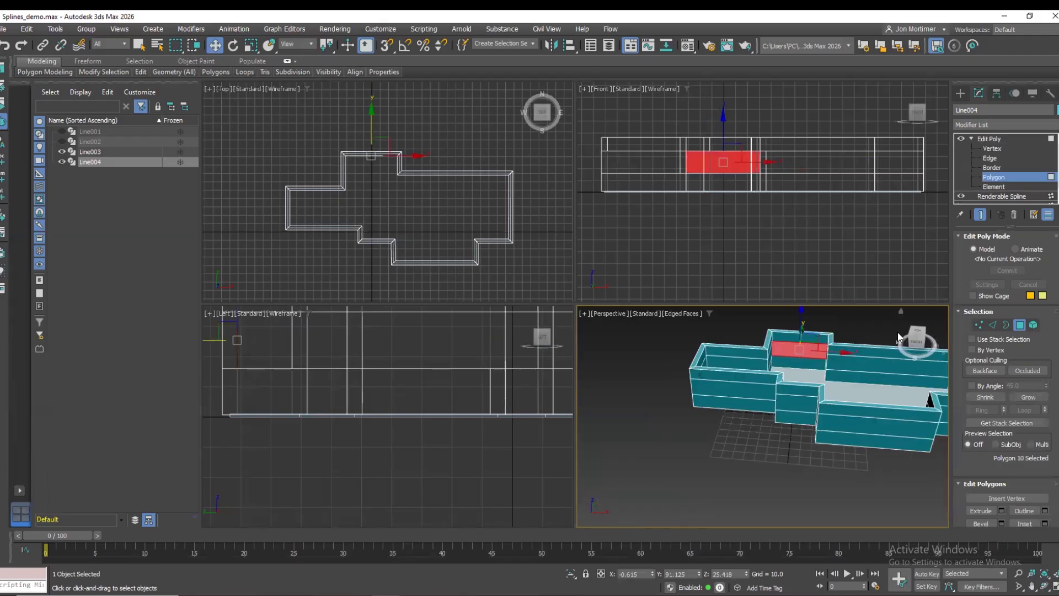
{"action": "left_click_drag", "start_coordinate": [918, 344], "coordinate": [903, 350]}
{"action": "middle_click_drag", "start_coordinate": [700, 374], "coordinate": [765, 358], "text": "alt"}
{"action": "left_click", "coordinate": [695, 371], "text": "ctrl"}
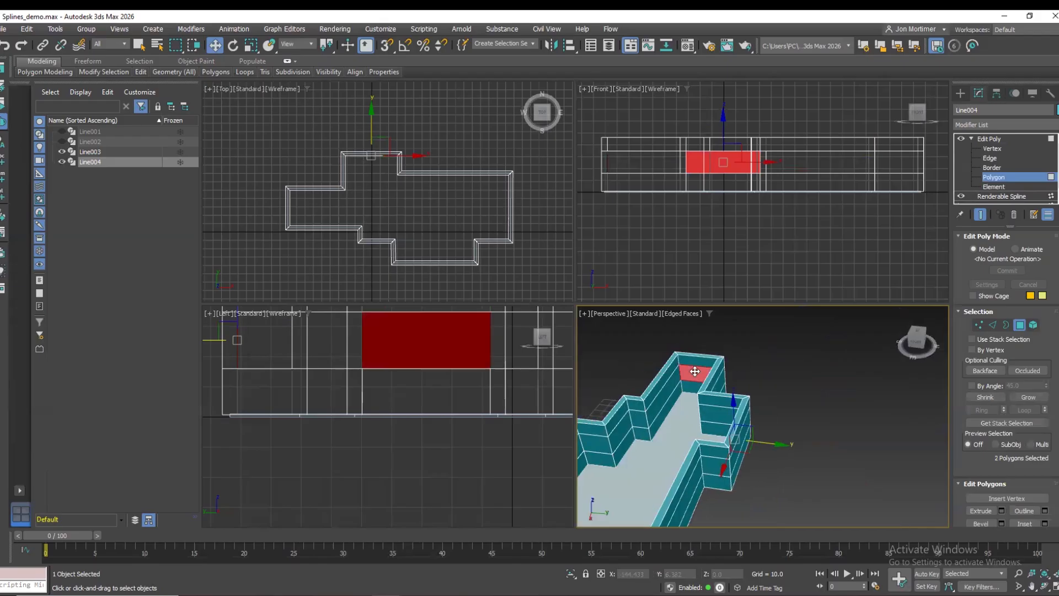
{"action": "left_click", "coordinate": [622, 429], "text": "ctrl"}
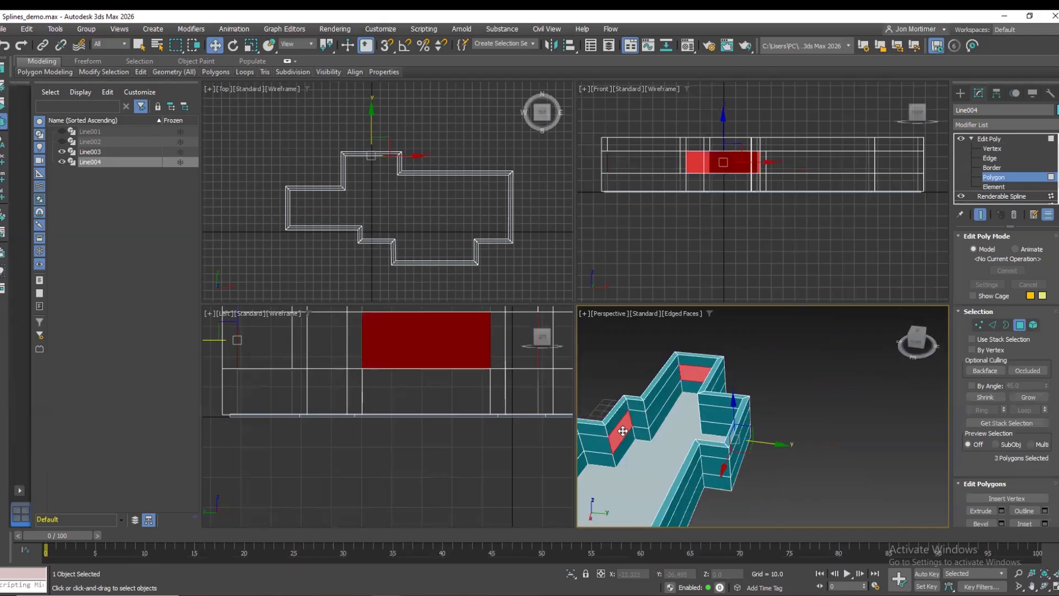
Add the matching outer middle-band polygons of the same three walls to the selection.
{"action": "left_click_drag", "start_coordinate": [909, 347], "coordinate": [916, 342]}
{"action": "mouse_move", "coordinate": [700, 374]}
{"action": "middle_mouse_down", "text": "alt"}
{"action": "mouse_move", "coordinate": [783, 376]}
{"action": "mouse_move", "coordinate": [775, 406]}
{"action": "mouse_move", "coordinate": [699, 370]}
{"action": "middle_mouse_up", "text": "alt"}
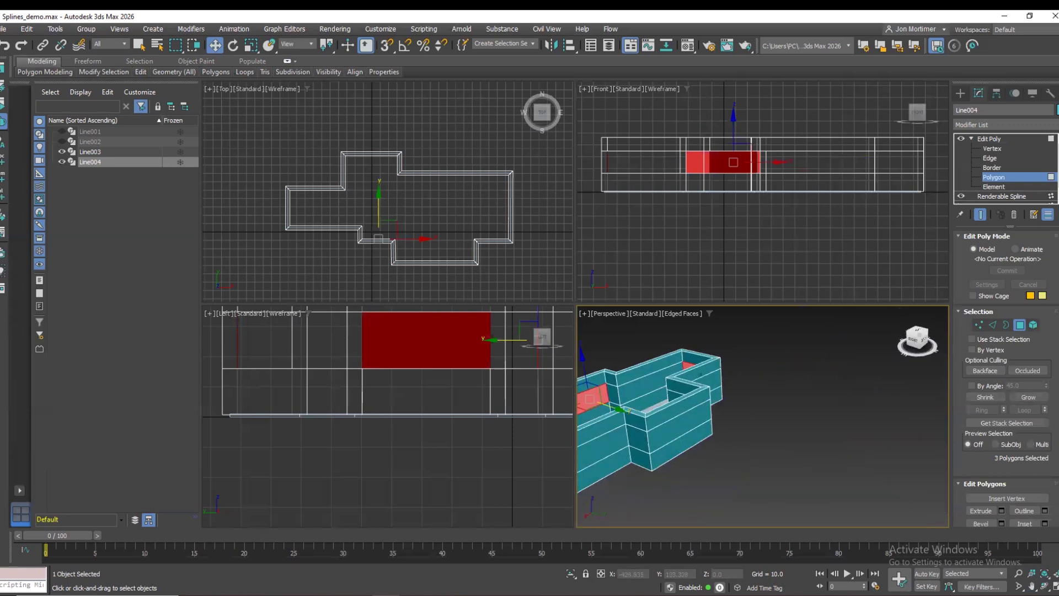
{"action": "left_click", "coordinate": [694, 414], "text": "ctrl"}
{"action": "left_click_drag", "start_coordinate": [917, 338], "coordinate": [857, 336]}
{"action": "left_click", "coordinate": [808, 380], "text": "ctrl"}
{"action": "left_click", "coordinate": [706, 371], "text": "ctrl"}
{"action": "middle_click_drag", "start_coordinate": [700, 374], "coordinate": [659, 367], "text": "alt"}
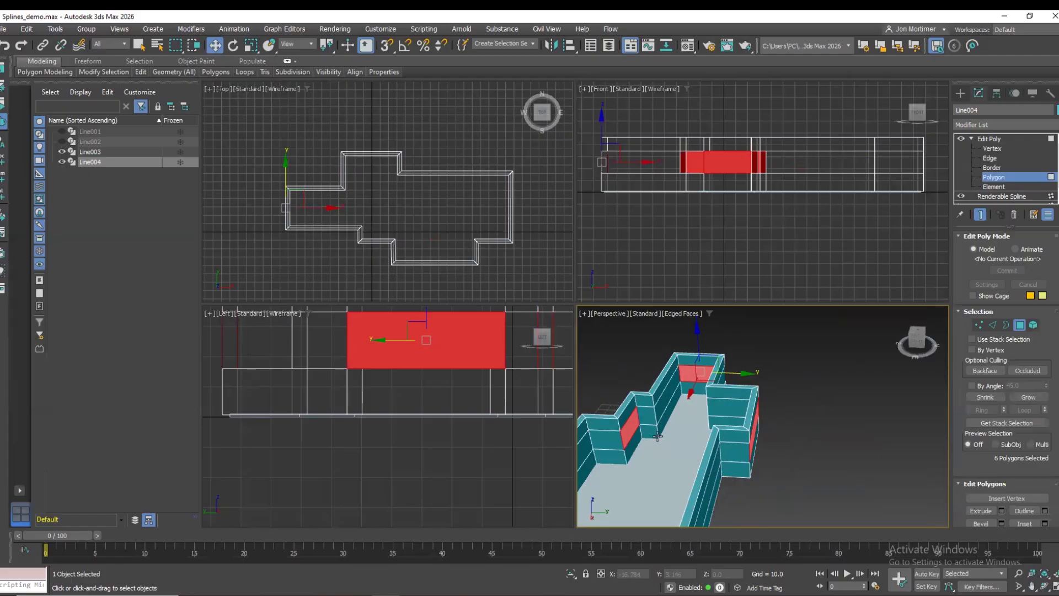
Inset the six selected wall polygons by 2.514.
{"action": "scroll", "coordinate": [673, 415], "scroll_direction": "up", "scroll_amount": 3}
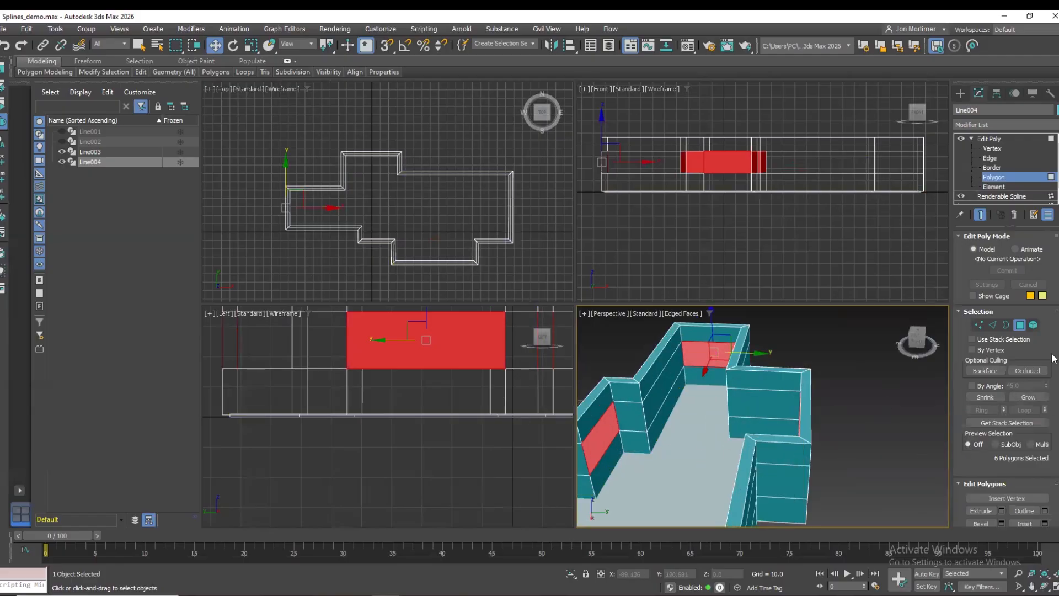
{"action": "scroll", "coordinate": [1054, 364], "scroll_direction": "down", "scroll_amount": 5}
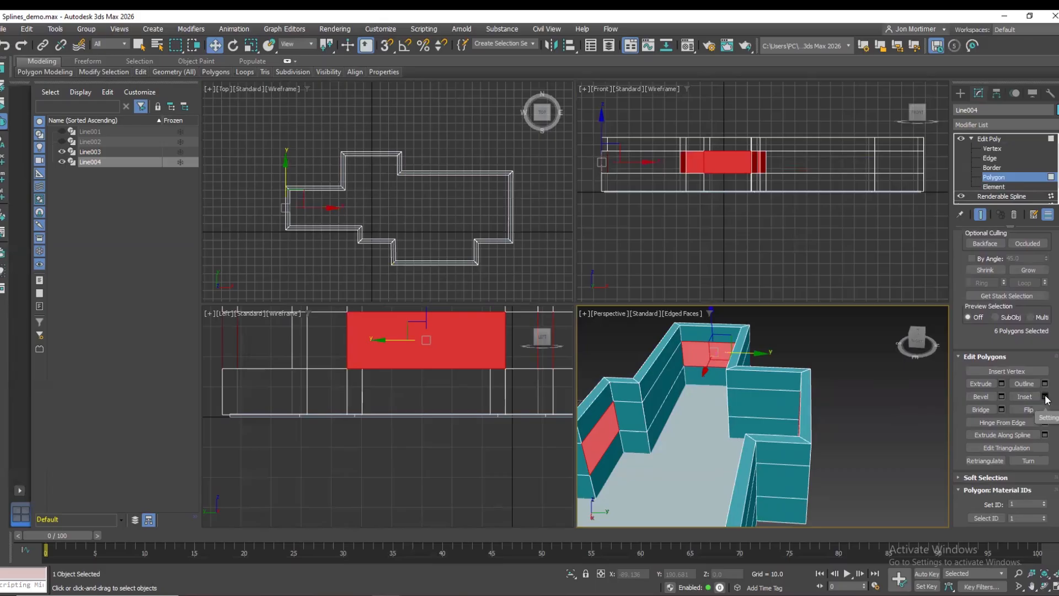
{"action": "left_click", "coordinate": [1045, 397]}
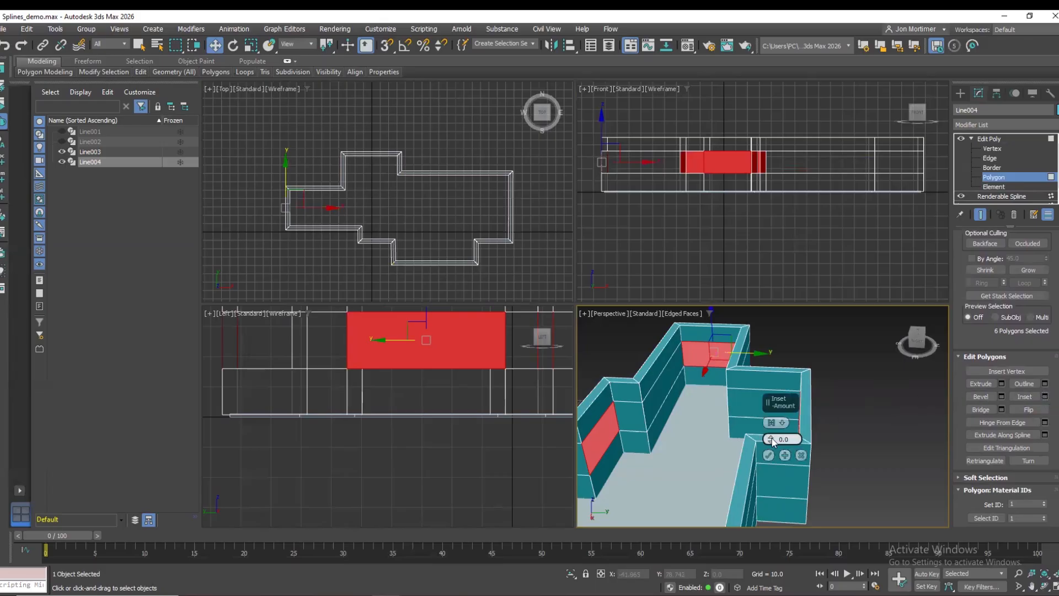
{"action": "left_click_drag", "start_coordinate": [772, 438], "coordinate": [773, 432]}
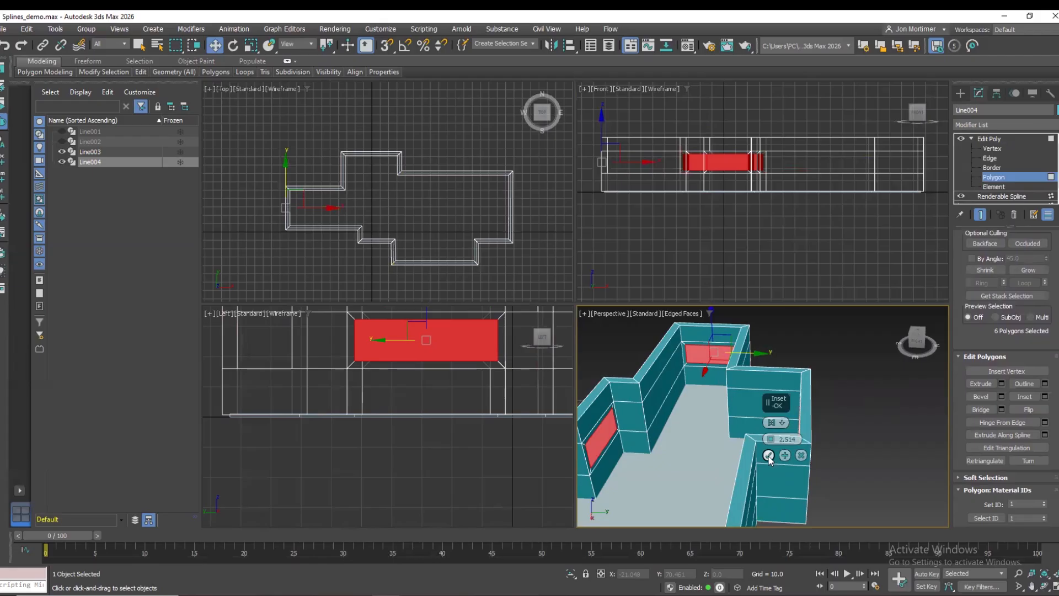
{"action": "left_click", "coordinate": [769, 456]}
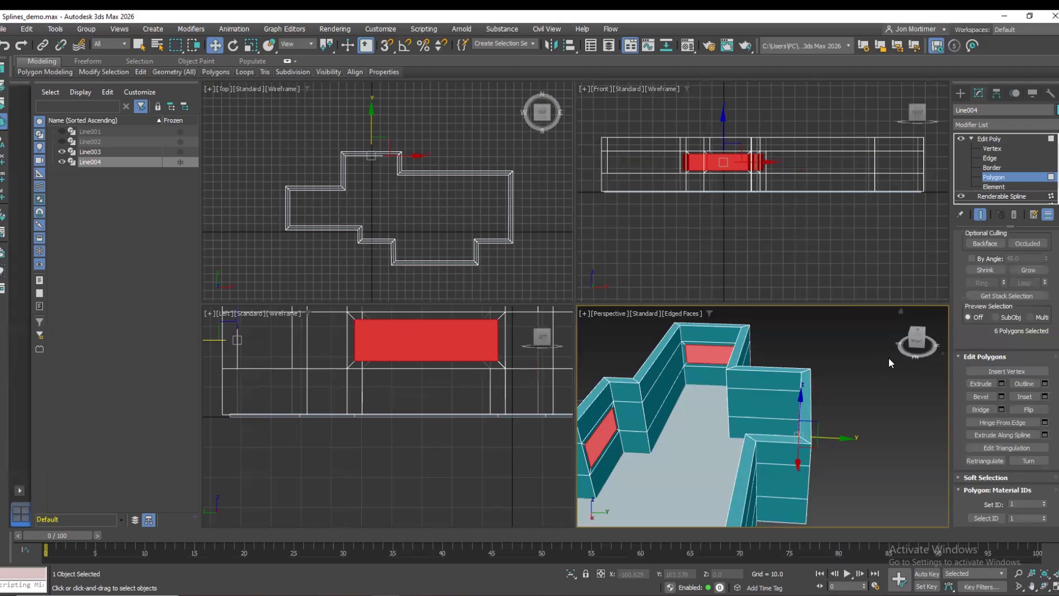
Delete the inset polygons to open the window holes and save the scene.
{"action": "key", "text": "Delete"}
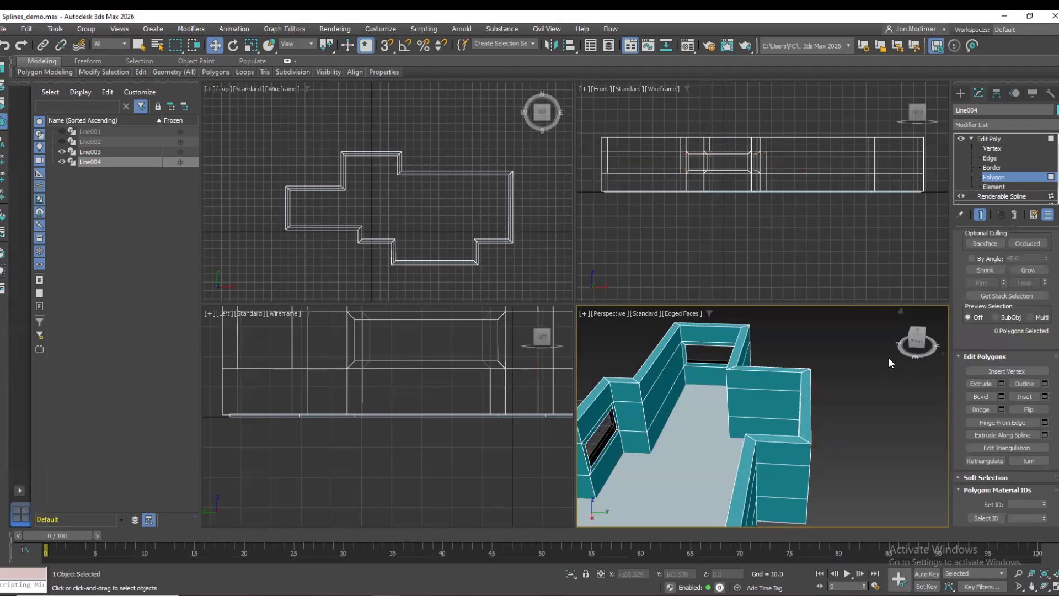
{"action": "mouse_move", "coordinate": [918, 342]}
{"action": "left_mouse_down"}
{"action": "mouse_move", "coordinate": [903, 345]}
{"action": "mouse_move", "coordinate": [916, 344]}
{"action": "left_mouse_up"}
{"action": "left_click", "coordinate": [1030, 585]}
{"action": "left_click_drag", "start_coordinate": [825, 451], "coordinate": [835, 447]}
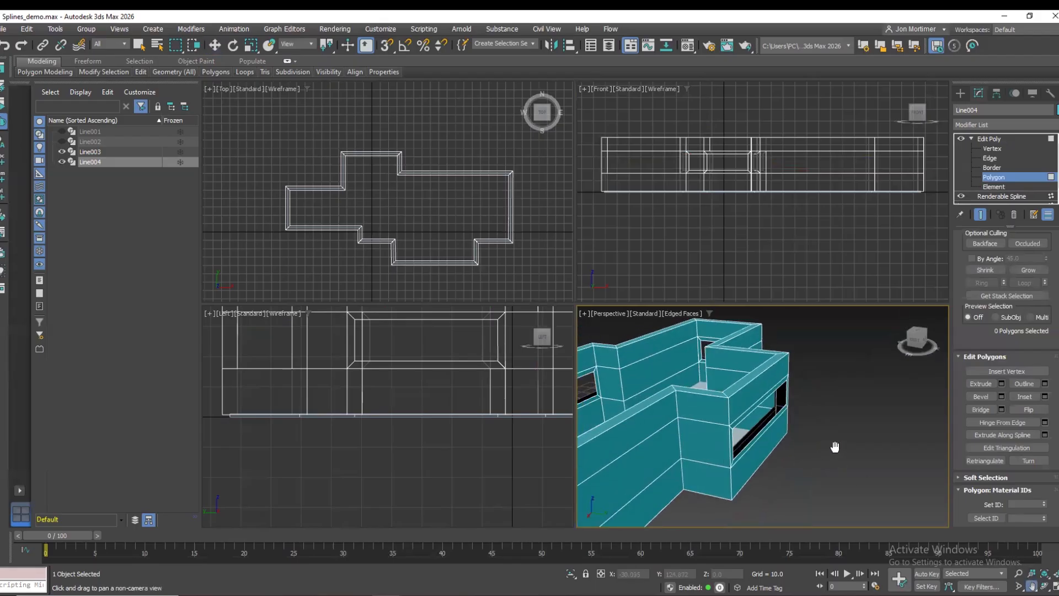
{"action": "key", "text": "ctrl+z"}
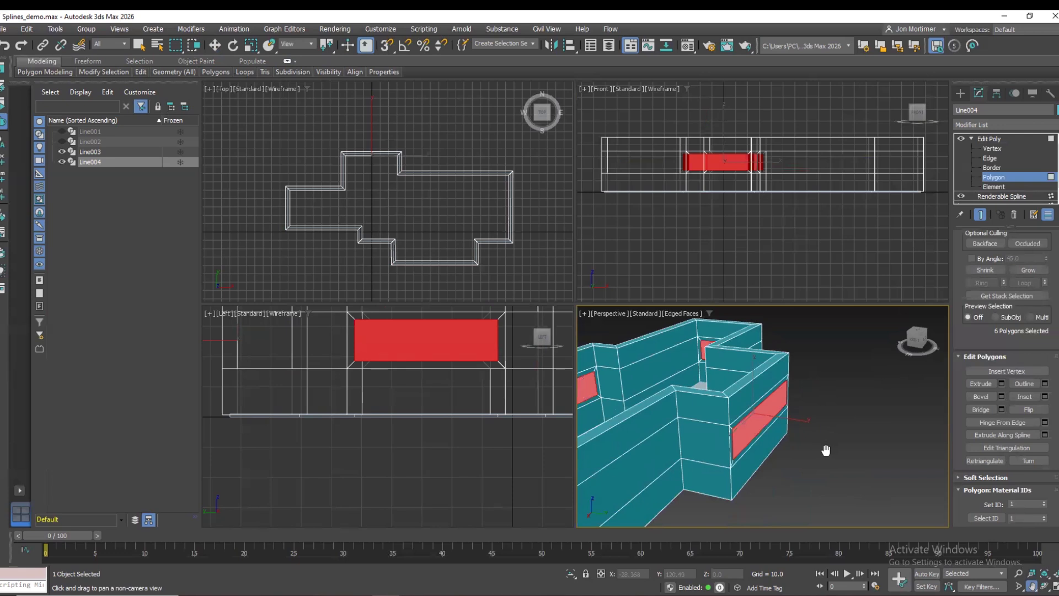
{"action": "left_click", "coordinate": [23, 47]}
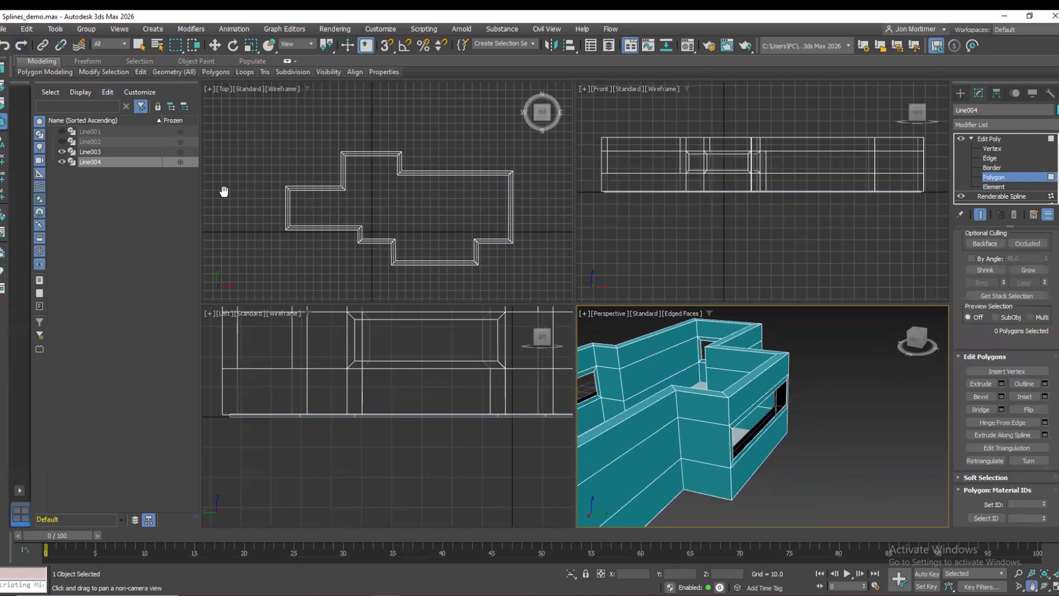
{"action": "left_click", "coordinate": [223, 191]}
{"action": "key", "text": "ctrl+s"}
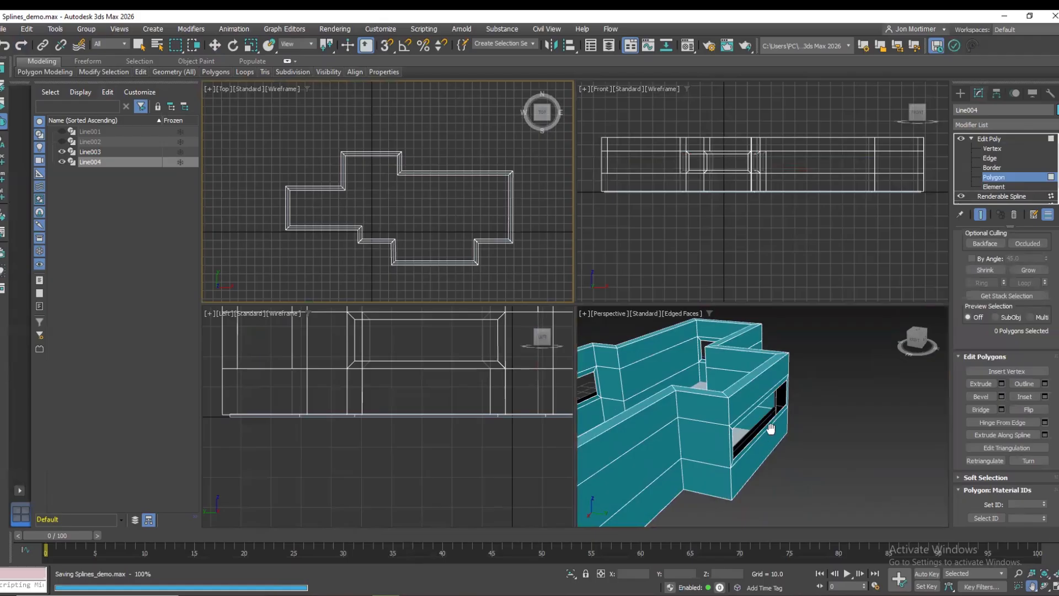
At edge level, bridge the inner and outer bottom edges of the rear wall's window opening.
{"action": "scroll", "coordinate": [770, 430], "scroll_direction": "up", "scroll_amount": 5}
{"action": "mouse_move", "coordinate": [915, 341]}
{"action": "left_mouse_down"}
{"action": "mouse_move", "coordinate": [917, 324]}
{"action": "mouse_move", "coordinate": [916, 349]}
{"action": "left_mouse_up"}
{"action": "middle_click_drag", "start_coordinate": [734, 419], "coordinate": [795, 408]}
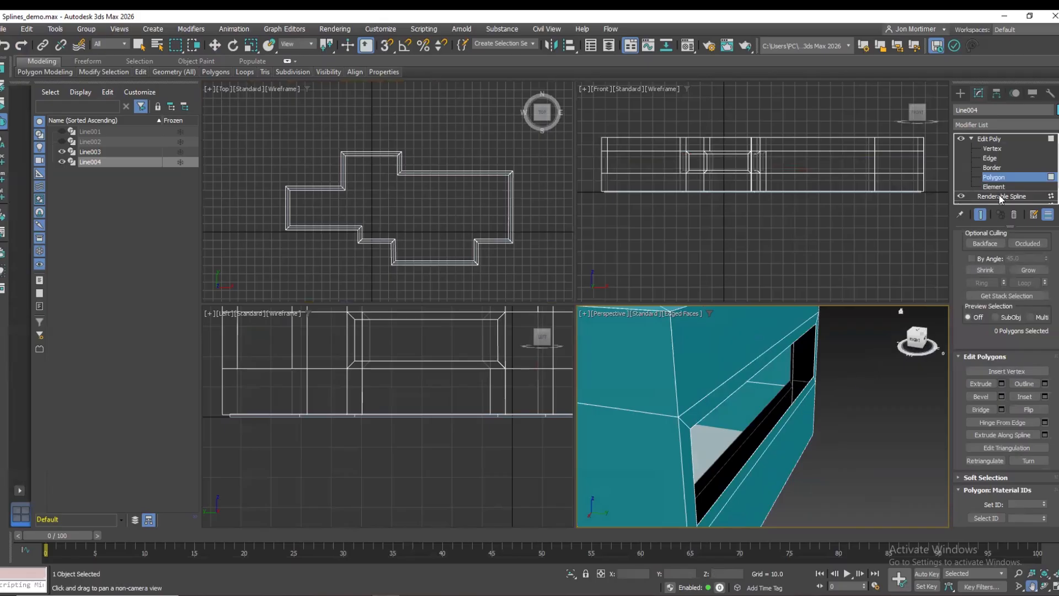
{"action": "left_click", "coordinate": [990, 159]}
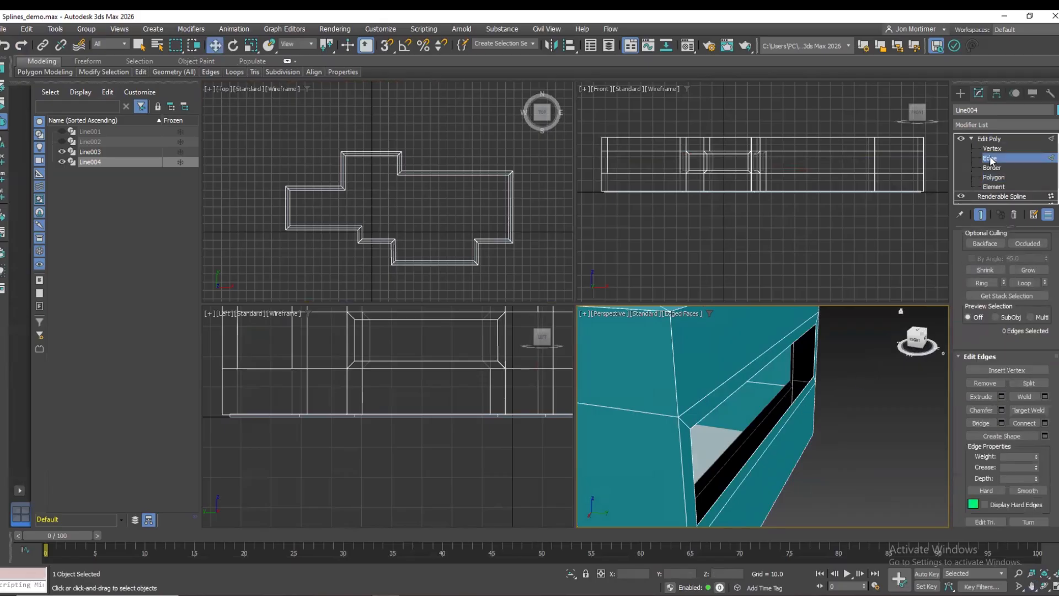
{"action": "left_click", "coordinate": [759, 413]}
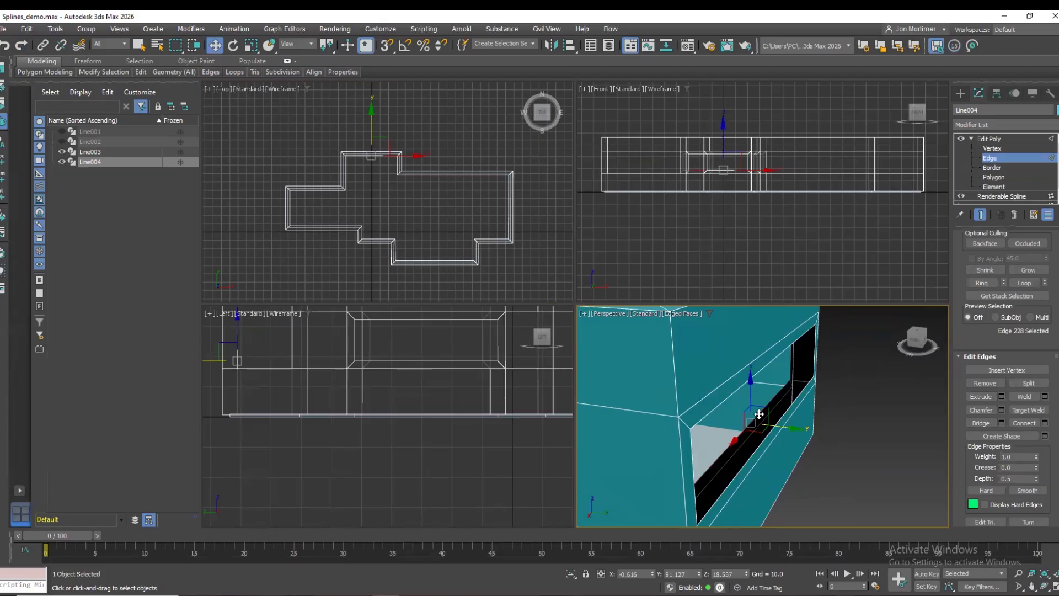
{"action": "left_click", "coordinate": [789, 410], "text": "ctrl"}
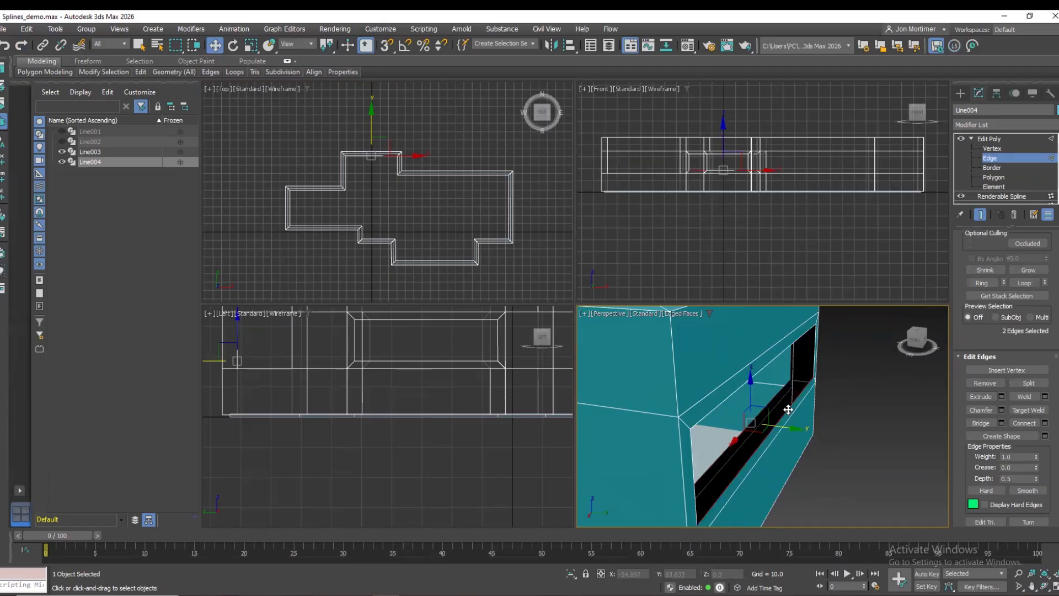
{"action": "left_click", "coordinate": [976, 422]}
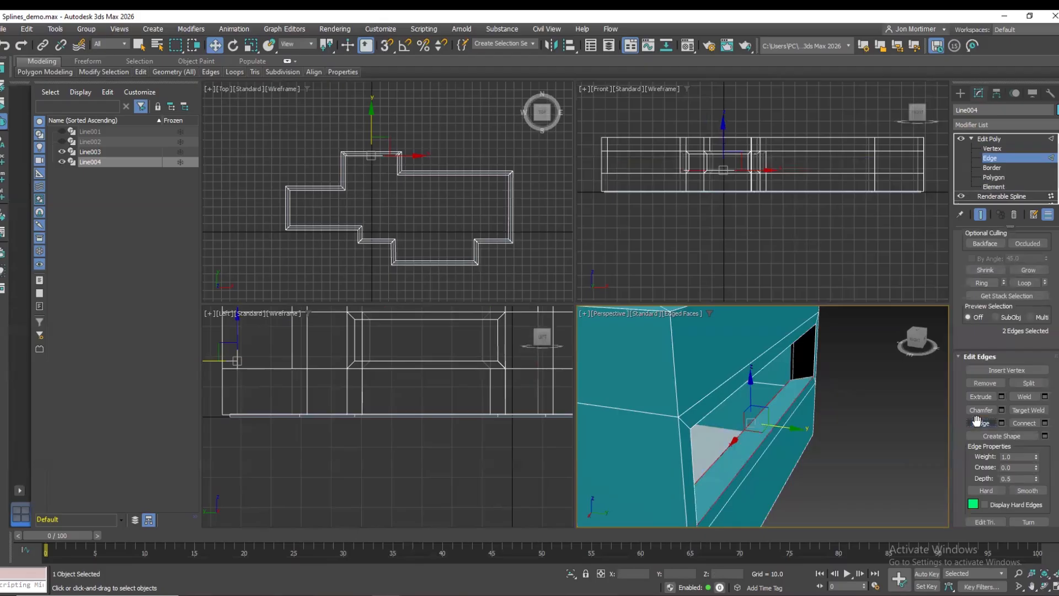
Bridge the inner and outer top edges of the rear wall's window opening.
{"action": "left_click_drag", "start_coordinate": [918, 340], "coordinate": [860, 353]}
{"action": "left_click", "coordinate": [742, 436]}
{"action": "left_click", "coordinate": [750, 433], "text": "ctrl"}
{"action": "left_click", "coordinate": [981, 422]}
{"action": "left_click_drag", "start_coordinate": [927, 345], "coordinate": [911, 343]}
{"action": "middle_click_drag", "start_coordinate": [843, 409], "coordinate": [804, 449]}
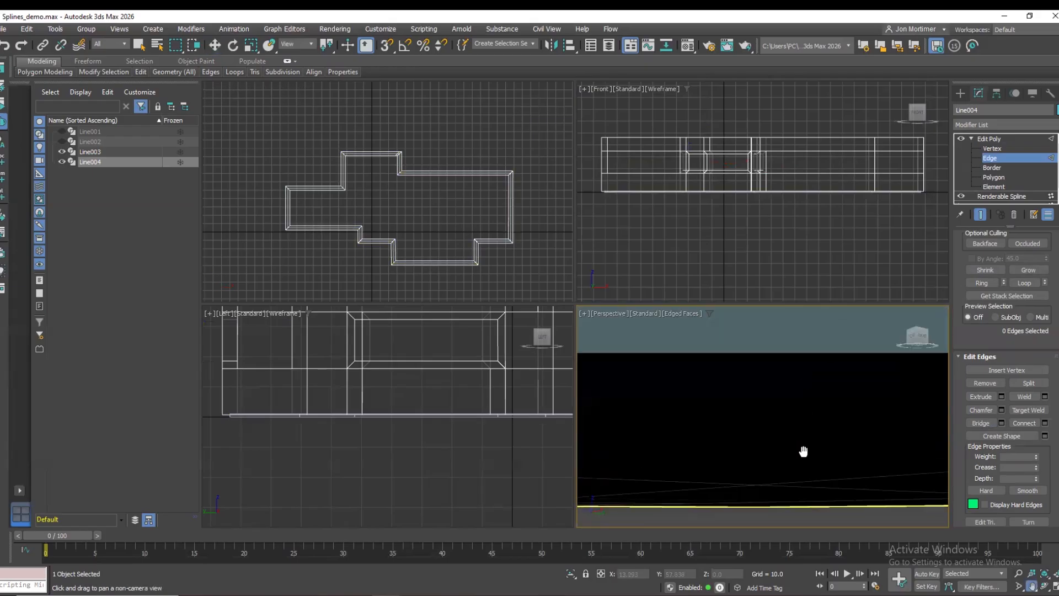
{"action": "key", "text": "z"}
{"action": "left_click_drag", "start_coordinate": [918, 338], "coordinate": [916, 353]}
{"action": "middle_click_drag", "start_coordinate": [883, 375], "coordinate": [846, 383]}
{"action": "scroll", "coordinate": [706, 344], "scroll_direction": "up", "scroll_amount": 6}
{"action": "left_click", "coordinate": [706, 343]}
{"action": "left_click", "coordinate": [709, 325], "text": "ctrl"}
{"action": "left_click", "coordinate": [981, 423]}
Bridge the inner and outer vertical edges on one side of the rear wall's window opening.
{"action": "middle_click_drag", "start_coordinate": [756, 386], "coordinate": [933, 386]}
{"action": "left_click", "coordinate": [788, 380]}
{"action": "left_click", "coordinate": [813, 376], "text": "ctrl"}
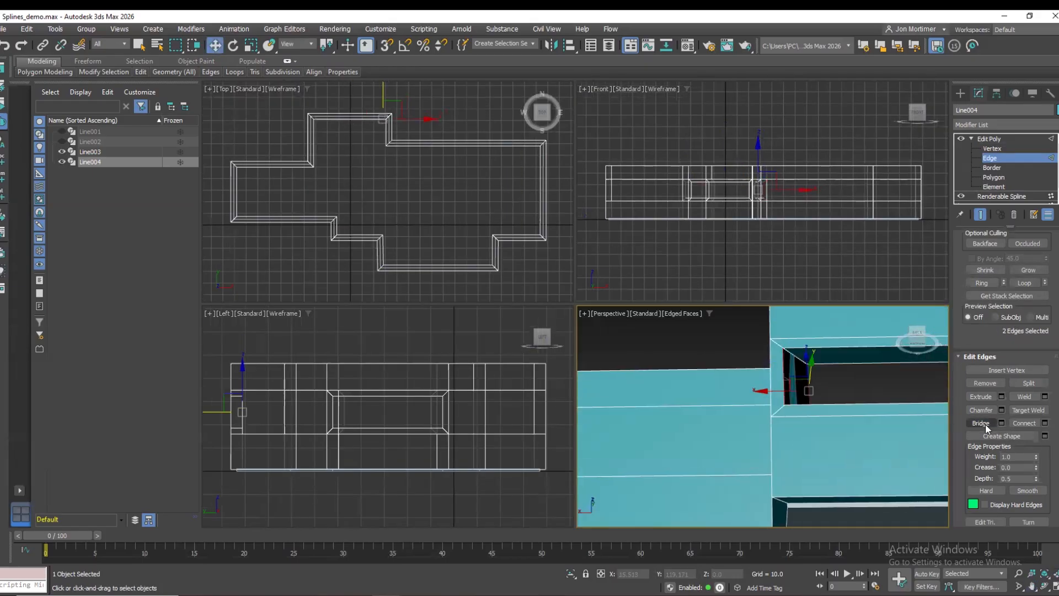
{"action": "left_click", "coordinate": [985, 425]}
{"action": "left_click_drag", "start_coordinate": [929, 343], "coordinate": [917, 336]}
{"action": "middle_click_drag", "start_coordinate": [861, 408], "coordinate": [862, 420]}
Close the remaining side of the rear window opening between its inner and outer vertical edges.
{"action": "left_click", "coordinate": [900, 409]}
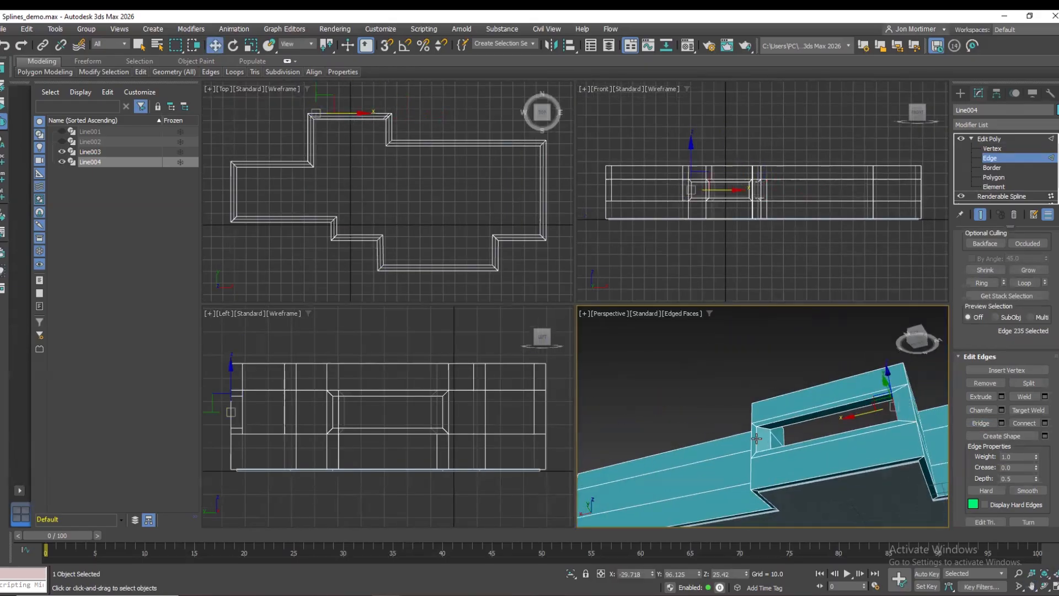
{"action": "left_click", "coordinate": [916, 338]}
{"action": "scroll", "coordinate": [700, 185], "scroll_direction": "up", "scroll_amount": 6}
{"action": "left_click", "coordinate": [703, 206]}
{"action": "left_click", "coordinate": [768, 454]}
{"action": "left_click", "coordinate": [844, 381]}
{"action": "left_click_drag", "start_coordinate": [924, 338], "coordinate": [896, 336]}
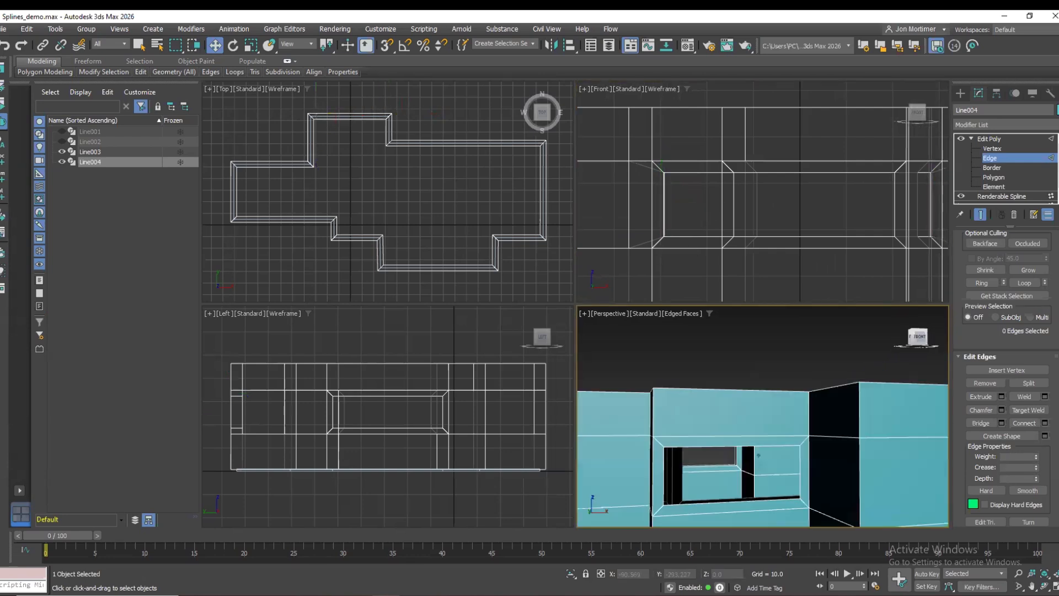
Bridge two pairs of inner and outer edges around the short stepped front wall's window opening.
{"action": "scroll", "coordinate": [729, 452], "scroll_direction": "up", "scroll_amount": 4}
{"action": "middle_click_drag", "start_coordinate": [734, 458], "coordinate": [750, 403]}
{"action": "left_click", "coordinate": [762, 362]}
{"action": "left_click", "coordinate": [762, 369], "text": "ctrl"}
{"action": "middle_click_drag", "start_coordinate": [689, 436], "coordinate": [863, 485]}
{"action": "mouse_move", "coordinate": [916, 338]}
{"action": "left_mouse_down"}
{"action": "mouse_move", "coordinate": [933, 353]}
{"action": "mouse_move", "coordinate": [888, 338]}
{"action": "mouse_move", "coordinate": [995, 494]}
{"action": "mouse_move", "coordinate": [905, 342]}
{"action": "left_mouse_up"}
{"action": "left_click", "coordinate": [794, 373]}
{"action": "scroll", "coordinate": [772, 375], "scroll_direction": "up", "scroll_amount": 3}
{"action": "left_click", "coordinate": [772, 400], "text": "ctrl"}
{"action": "left_click", "coordinate": [981, 423]}
{"action": "left_click", "coordinate": [855, 364]}
{"action": "left_click", "coordinate": [914, 375], "text": "ctrl"}
{"action": "left_click", "coordinate": [980, 423]}
Bridge the inner and outer vertical edges on one side of the end wall's window opening.
{"action": "scroll", "coordinate": [772, 403], "scroll_direction": "down", "scroll_amount": 4}
{"action": "left_click", "coordinate": [643, 409]}
{"action": "left_click", "coordinate": [607, 408], "text": "ctrl"}
{"action": "left_click", "coordinate": [627, 426]}
{"action": "left_click", "coordinate": [763, 386]}
{"action": "scroll", "coordinate": [791, 401], "scroll_direction": "up", "scroll_amount": 5}
{"action": "scroll", "coordinate": [791, 401], "scroll_direction": "down", "scroll_amount": 5}
{"action": "left_click", "coordinate": [686, 407]}
{"action": "left_click", "coordinate": [658, 403], "text": "ctrl"}
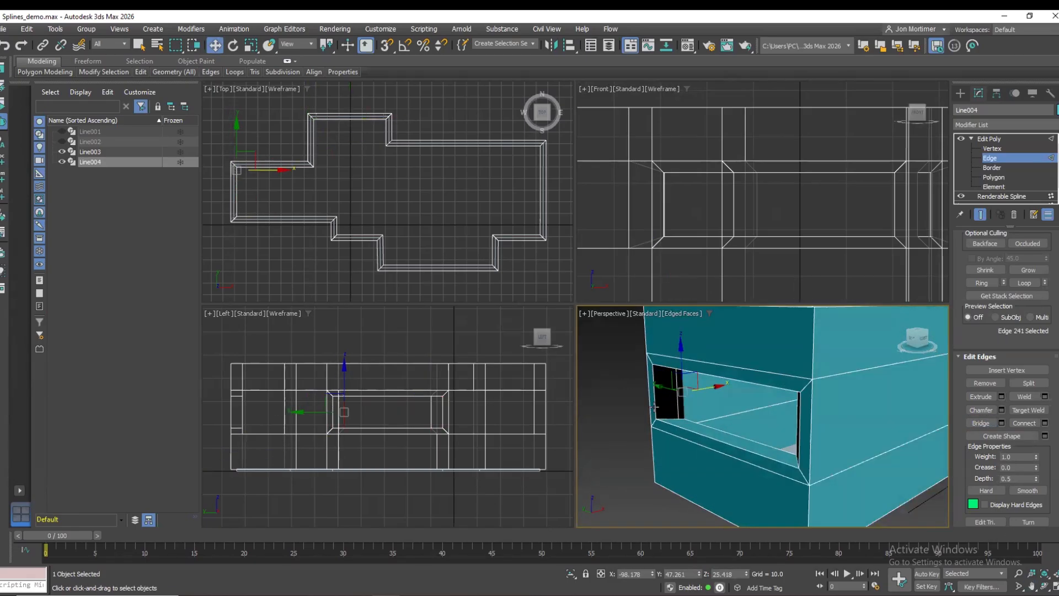
{"action": "left_click", "coordinate": [981, 423]}
Shift a vertical edge of the end wall's window along the wall to line up the inner and outer openings.
{"action": "left_click", "coordinate": [921, 336]}
{"action": "left_click", "coordinate": [893, 335]}
{"action": "middle_click_drag", "start_coordinate": [789, 425], "coordinate": [808, 435]}
{"action": "left_click", "coordinate": [817, 434]}
{"action": "left_click_drag", "start_coordinate": [789, 433], "coordinate": [770, 433]}
{"action": "left_click_drag", "start_coordinate": [459, 411], "coordinate": [459, 412]}
{"action": "left_click", "coordinate": [296, 413]}
{"action": "left_click", "coordinate": [332, 413]}
{"action": "left_click_drag", "start_coordinate": [371, 412], "coordinate": [384, 411]}
{"action": "left_click", "coordinate": [414, 409]}
Bridge two more pairs of inner and outer edges to close the wall thickness around the window opening.
{"action": "left_click_drag", "start_coordinate": [918, 337], "coordinate": [866, 341]}
{"action": "scroll", "coordinate": [883, 430], "scroll_direction": "up", "scroll_amount": 3}
{"action": "middle_click_drag", "start_coordinate": [893, 434], "coordinate": [803, 447]}
{"action": "scroll", "coordinate": [808, 419], "scroll_direction": "up", "scroll_amount": 3}
{"action": "left_click", "coordinate": [800, 432]}
{"action": "left_click_drag", "start_coordinate": [918, 337], "coordinate": [905, 316]}
{"action": "left_click", "coordinate": [800, 424]}
{"action": "left_click", "coordinate": [981, 424]}
{"action": "left_click", "coordinate": [812, 373]}
{"action": "left_click", "coordinate": [814, 364], "text": "ctrl"}
{"action": "left_click", "coordinate": [981, 424]}
Bridge the remaining pairs of inner and outer edges around the window openings.
{"action": "left_click", "coordinate": [780, 395]}
{"action": "mouse_move", "coordinate": [816, 386]}
{"action": "middle_mouse_down", "text": "alt"}
{"action": "mouse_move", "coordinate": [795, 419]}
{"action": "mouse_move", "coordinate": [816, 397]}
{"action": "middle_mouse_up", "text": "alt"}
{"action": "left_click", "coordinate": [745, 396]}
{"action": "left_click", "coordinate": [814, 397], "text": "ctrl"}
{"action": "left_click", "coordinate": [981, 423]}
{"action": "left_click", "coordinate": [933, 426]}
{"action": "mouse_move", "coordinate": [917, 337]}
{"action": "left_mouse_down"}
{"action": "mouse_move", "coordinate": [883, 353]}
{"action": "mouse_move", "coordinate": [867, 347]}
{"action": "mouse_move", "coordinate": [905, 342]}
{"action": "left_mouse_up"}
{"action": "left_click", "coordinate": [727, 421]}
{"action": "left_click", "coordinate": [689, 419], "text": "ctrl"}
{"action": "left_click", "coordinate": [981, 424]}
Move a vertical edge of the stepped front wall's window along X to narrow the opening.
{"action": "left_click", "coordinate": [882, 430]}
{"action": "middle_click_drag", "start_coordinate": [861, 424], "coordinate": [695, 425]}
{"action": "scroll", "coordinate": [695, 425], "scroll_direction": "down", "scroll_amount": 3}
{"action": "left_click", "coordinate": [612, 443]}
{"action": "left_click_drag", "start_coordinate": [917, 338], "coordinate": [943, 345]}
{"action": "left_click", "coordinate": [618, 471]}
{"action": "left_click_drag", "start_coordinate": [643, 458], "coordinate": [667, 444]}
{"action": "middle_click_drag", "start_coordinate": [820, 376], "coordinate": [734, 392], "text": "alt"}
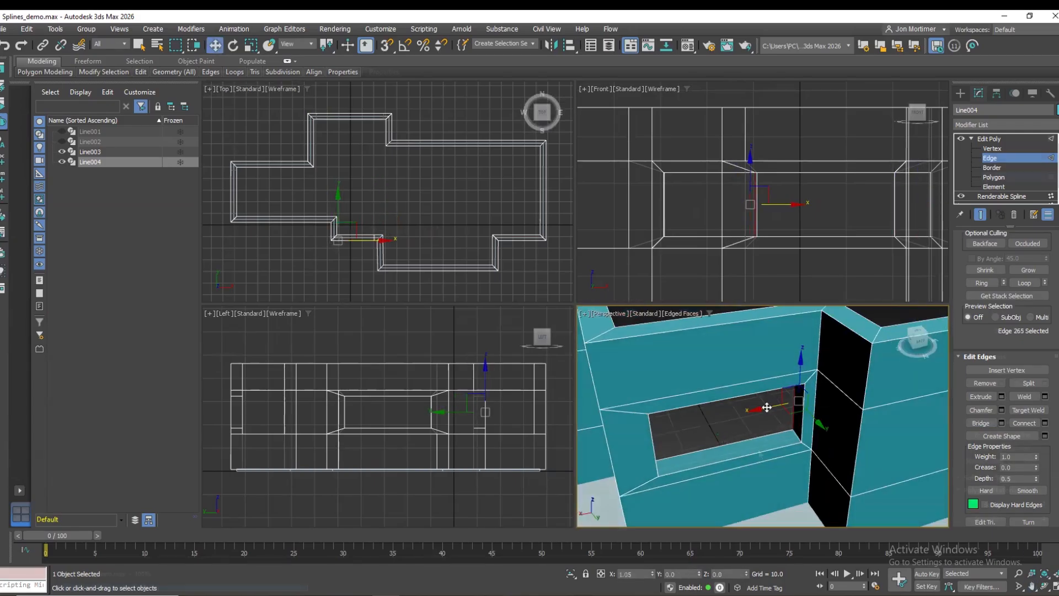
Save the scene and remove the bottom face inside the stepped front window at polygon level.
{"action": "key", "text": "4"}
{"action": "key", "text": "ctrl+s"}
{"action": "left_click", "coordinate": [753, 443]}
{"action": "scroll", "coordinate": [753, 442], "scroll_direction": "up", "scroll_amount": 3}
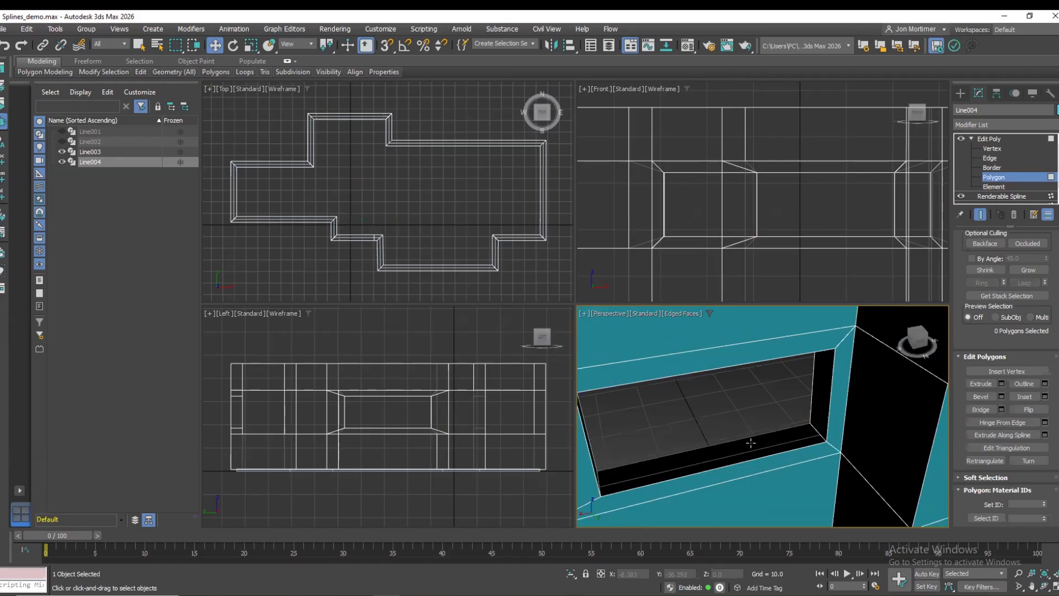
At edge level, select the outer bottom edge of the stepped front wall's window opening.
{"action": "left_click", "coordinate": [1031, 586]}
{"action": "left_click_drag", "start_coordinate": [840, 484], "coordinate": [889, 365]}
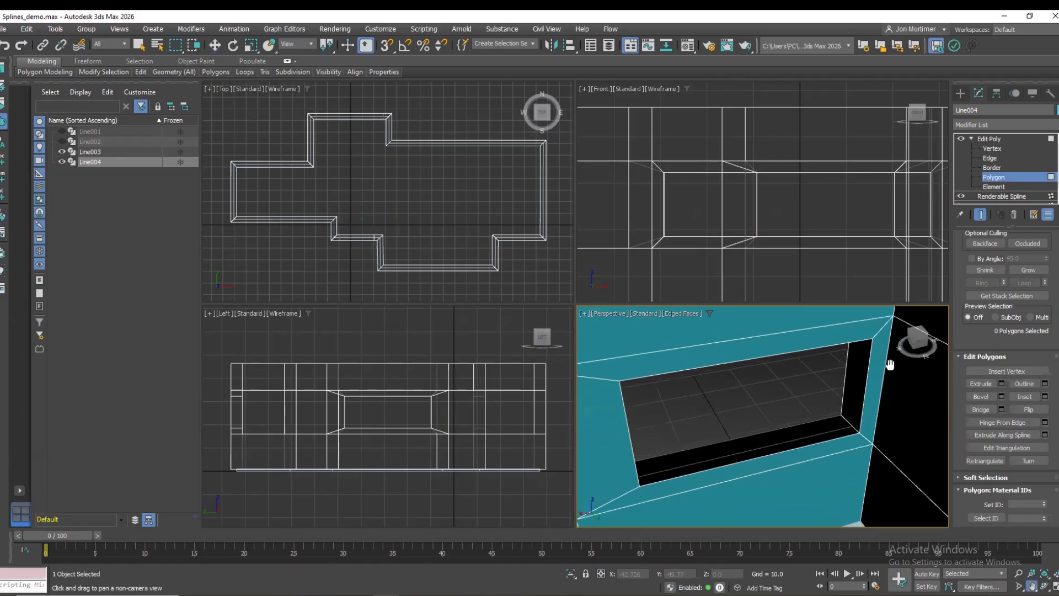
{"action": "left_click", "coordinate": [990, 159]}
{"action": "key", "text": "w"}
{"action": "left_click", "coordinate": [812, 440]}
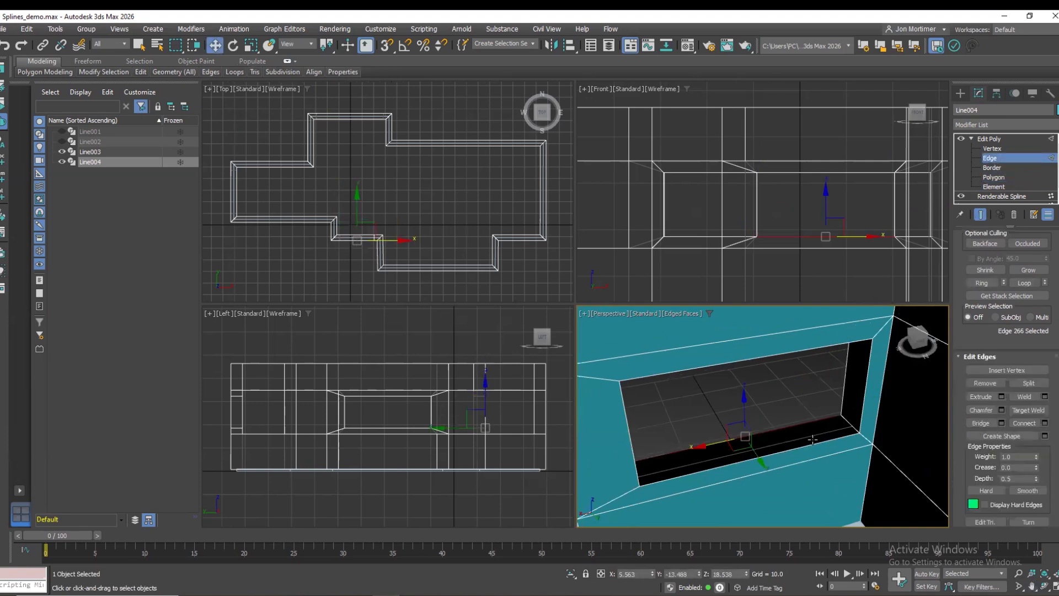
Try bridging the outer and inner bottom edges of the stepped front window, and undo back to the single outer edge selection.
{"action": "left_click", "coordinate": [832, 444], "text": "ctrl"}
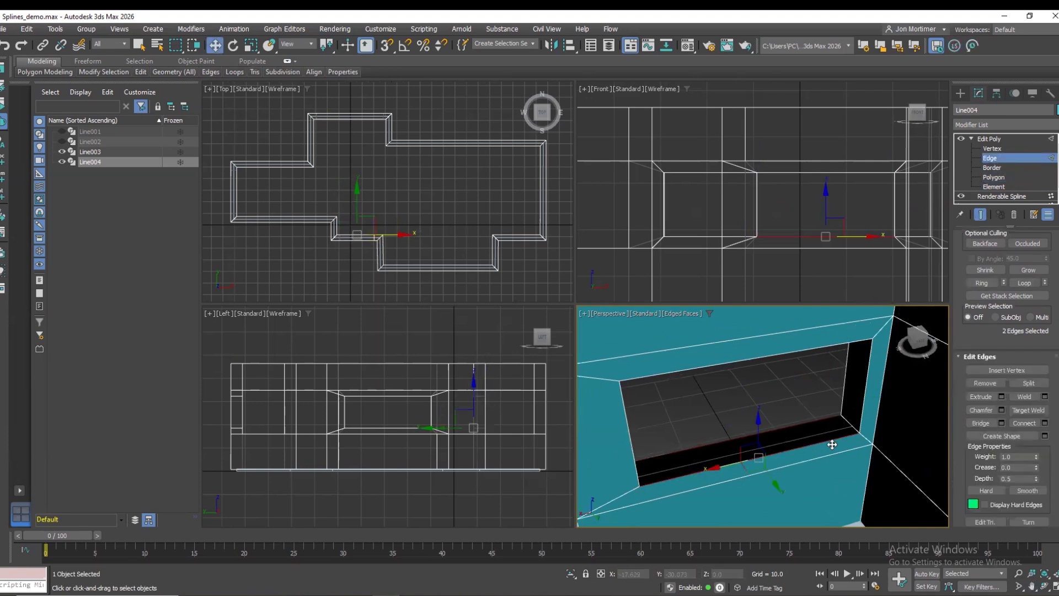
{"action": "left_click", "coordinate": [975, 423]}
{"action": "left_click", "coordinate": [811, 407]}
{"action": "left_click", "coordinate": [775, 434]}
{"action": "key", "text": "ctrl+z"}
{"action": "key", "text": "ctrl+z"}
{"action": "key", "text": "ctrl+z"}
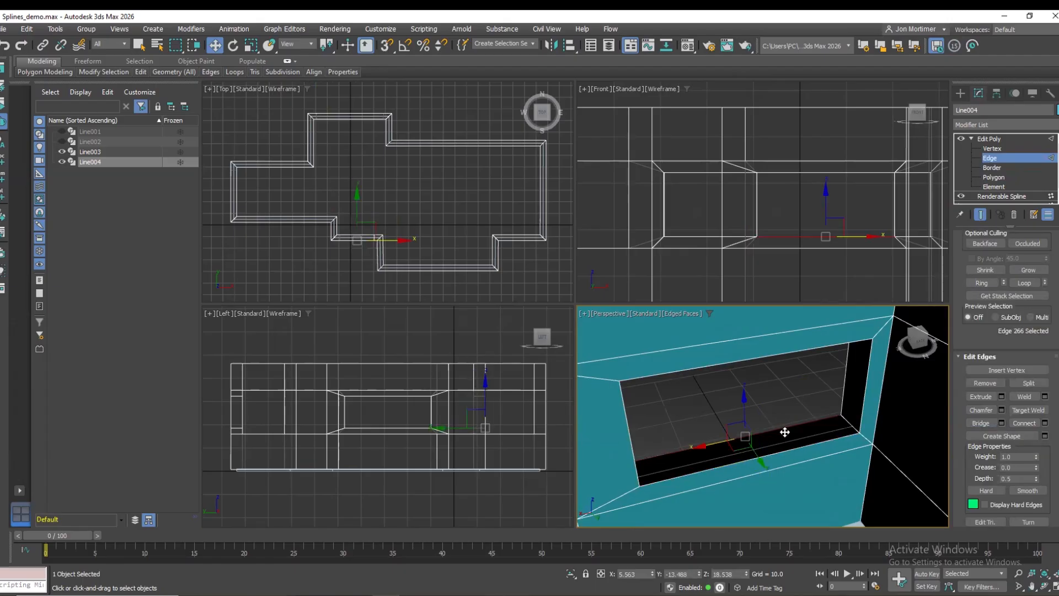
Extrude the outer bottom edge of the stepped front window inward along Y to form a sill face.
{"action": "left_click_drag", "start_coordinate": [756, 453], "coordinate": [764, 464], "text": "shift"}
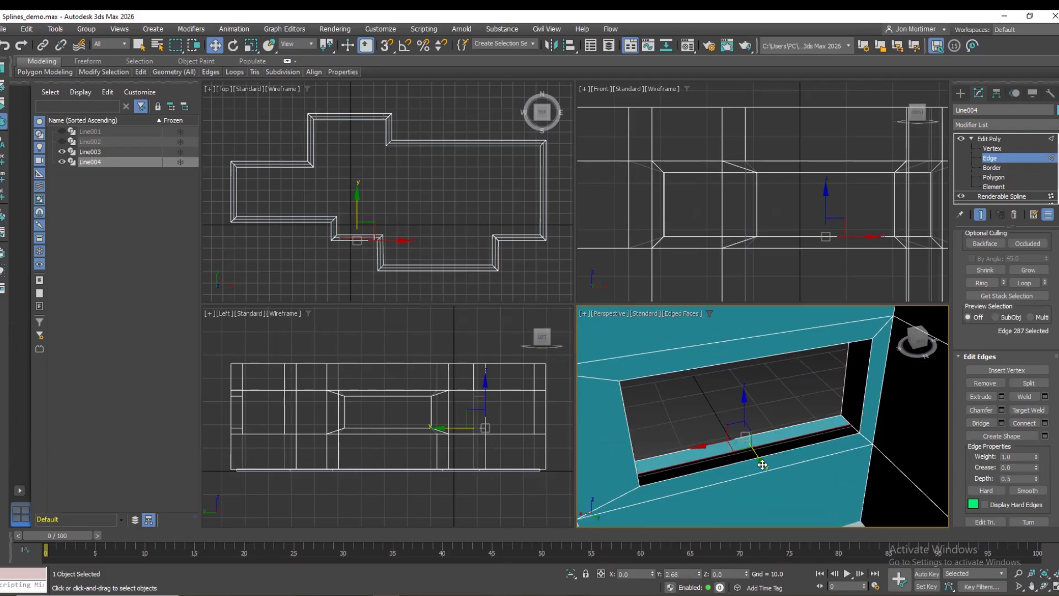
{"action": "left_click", "coordinate": [806, 417]}
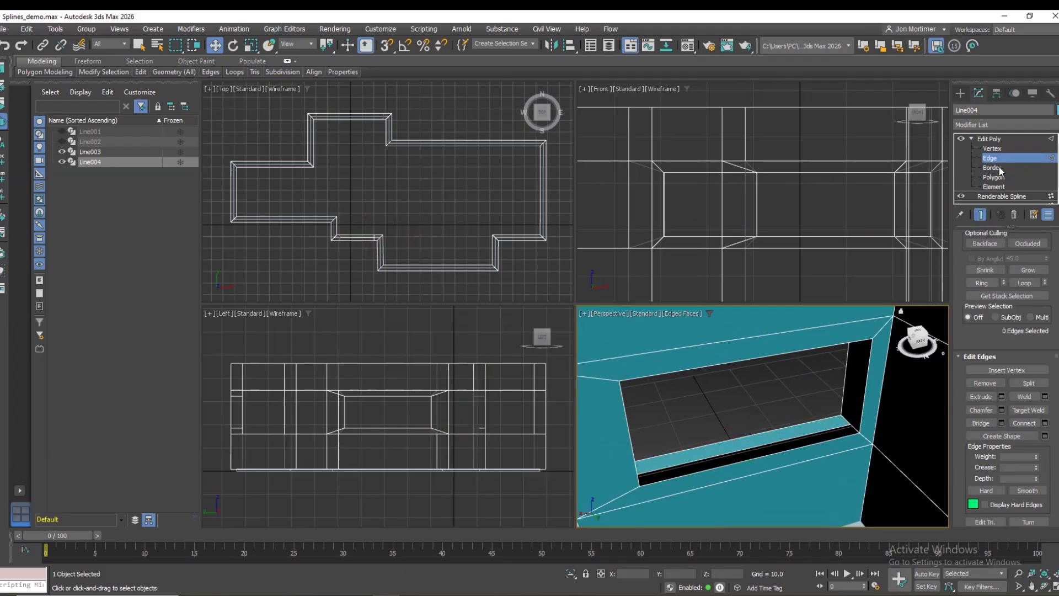
At vertex level, target-weld one end vertex of the new sill face to the adjacent inner bottom corner of the window.
{"action": "left_click", "coordinate": [993, 149]}
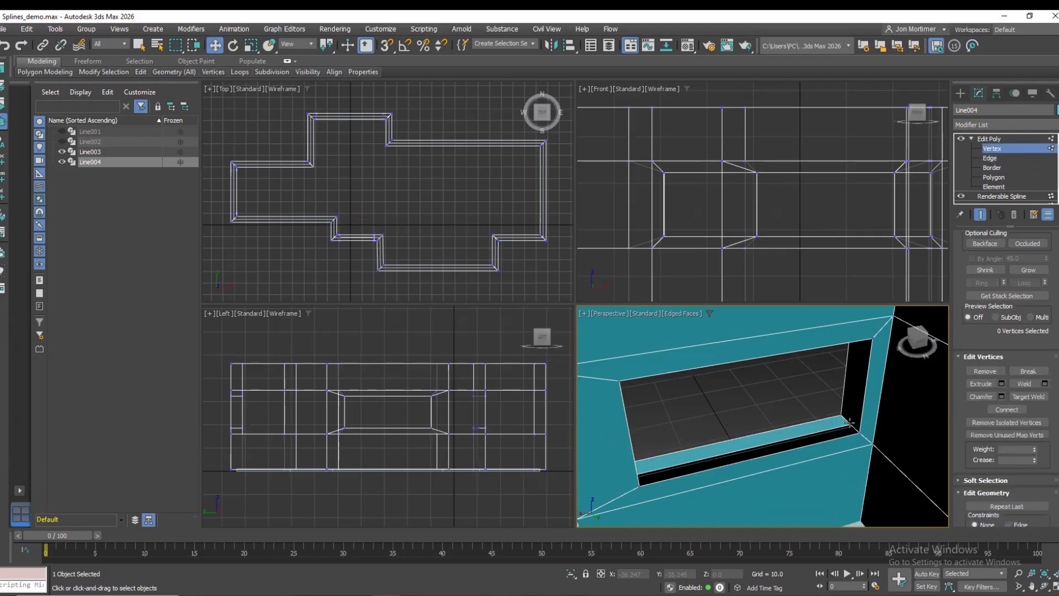
{"action": "scroll", "coordinate": [856, 429], "scroll_direction": "up", "scroll_amount": 3}
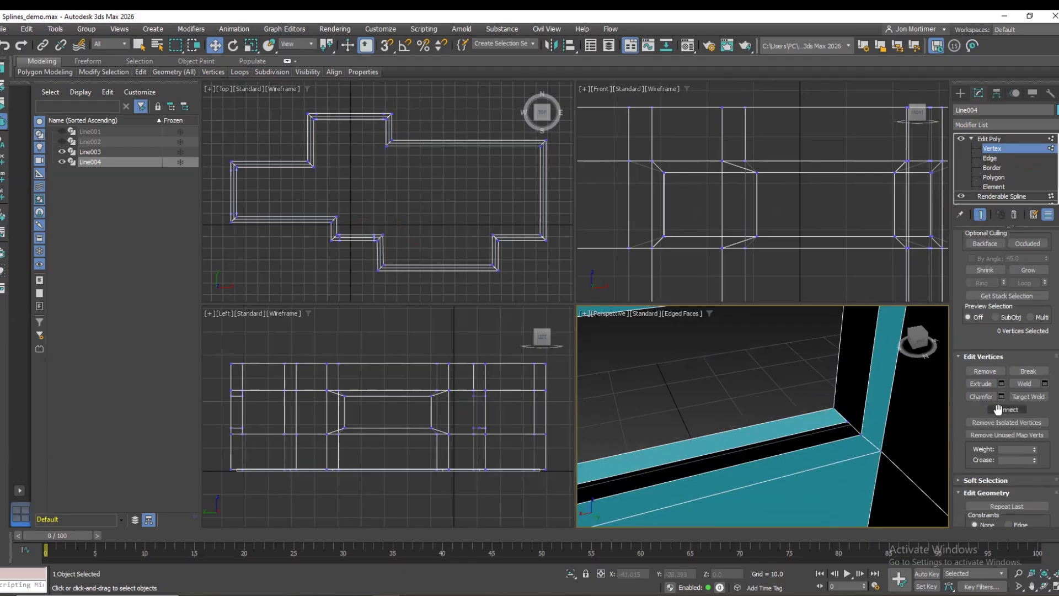
{"action": "left_click", "coordinate": [1025, 397]}
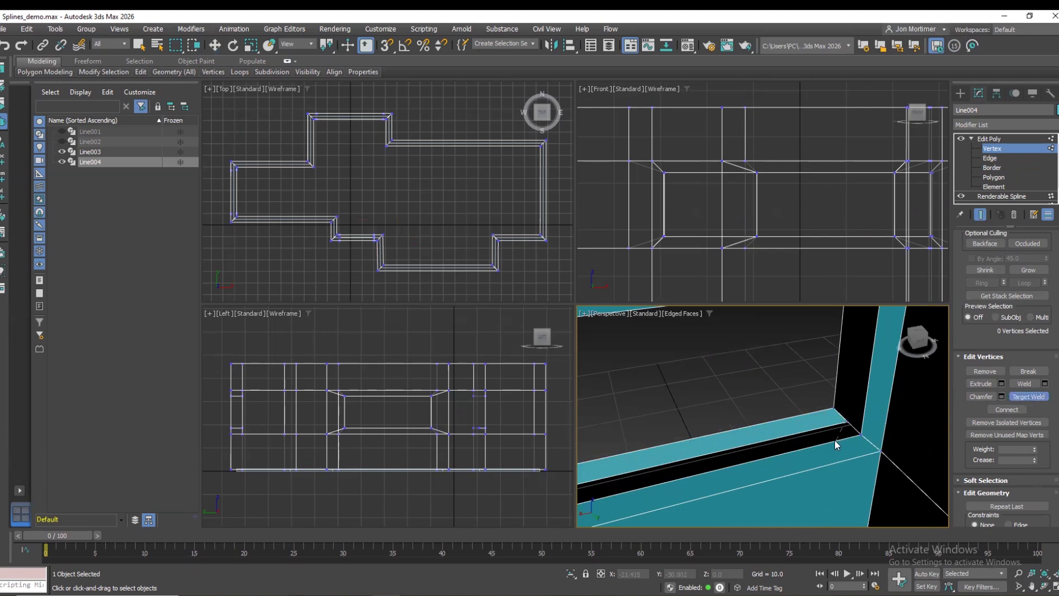
{"action": "left_click", "coordinate": [850, 435]}
{"action": "left_click", "coordinate": [860, 434]}
Target-weld the sill face's other end vertex to the opposite inner corner and turn Target Weld off.
{"action": "left_click", "coordinate": [1030, 587]}
{"action": "left_click_drag", "start_coordinate": [742, 428], "coordinate": [816, 358]}
{"action": "left_click_drag", "start_coordinate": [920, 338], "coordinate": [902, 343]}
{"action": "left_click_drag", "start_coordinate": [700, 381], "coordinate": [799, 383]}
{"action": "left_click_drag", "start_coordinate": [915, 338], "coordinate": [903, 345]}
{"action": "scroll", "coordinate": [794, 438], "scroll_direction": "up", "scroll_amount": 1}
{"action": "right_click", "coordinate": [784, 434]}
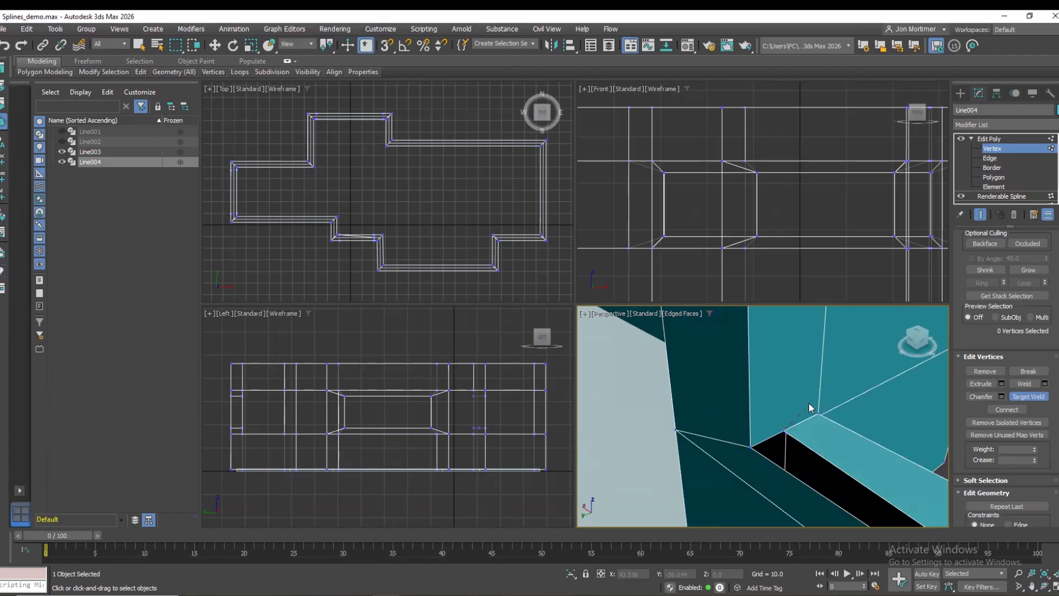
{"action": "left_click", "coordinate": [753, 447]}
{"action": "left_click", "coordinate": [1021, 398]}
Leave vertex level, deselect the walls and save the scene.
{"action": "scroll", "coordinate": [916, 440], "scroll_direction": "down", "scroll_amount": 2}
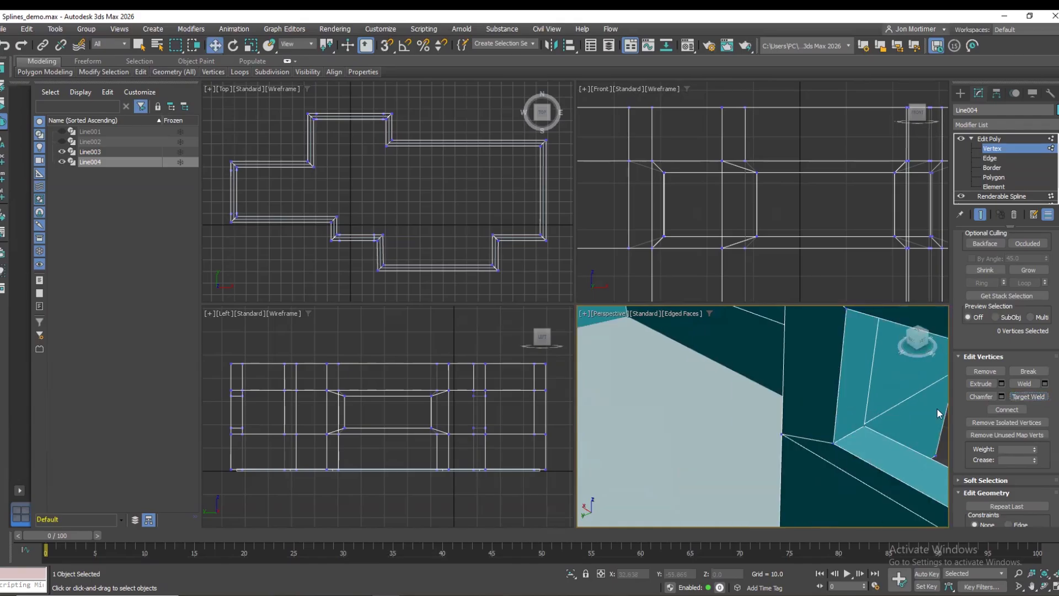
{"action": "left_click", "coordinate": [1032, 586]}
{"action": "left_click_drag", "start_coordinate": [993, 411], "coordinate": [827, 393]}
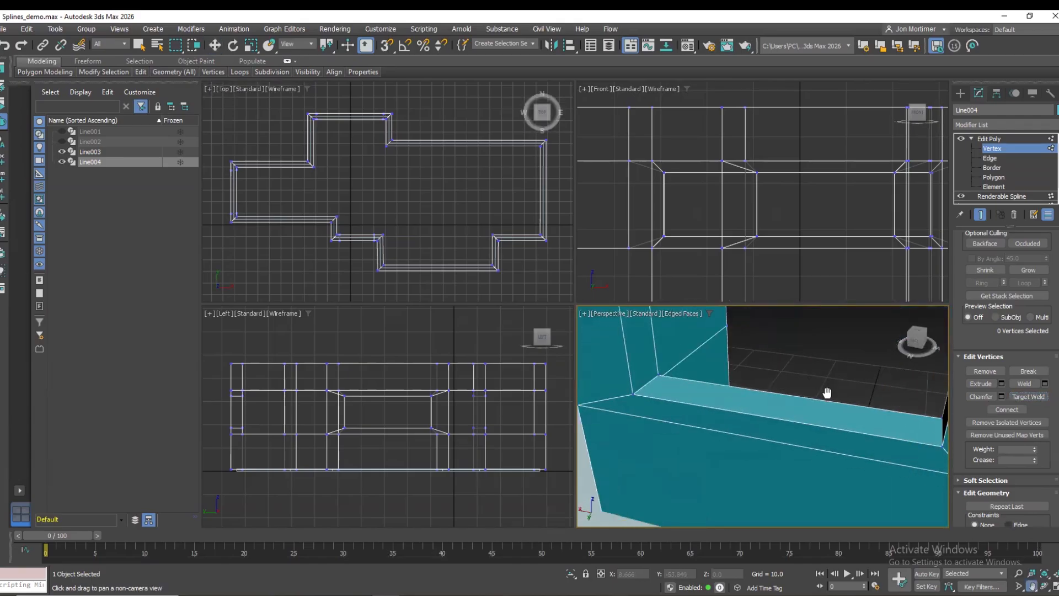
{"action": "scroll", "coordinate": [827, 393], "scroll_direction": "down", "scroll_amount": 3}
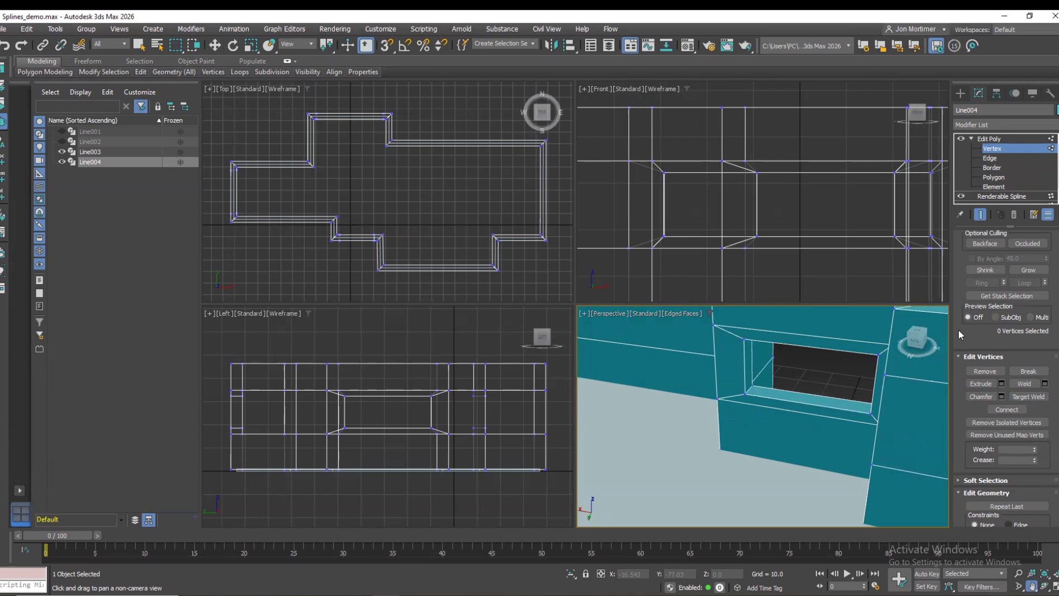
{"action": "left_click", "coordinate": [993, 148]}
{"action": "key", "text": "w"}
{"action": "left_click", "coordinate": [832, 362]}
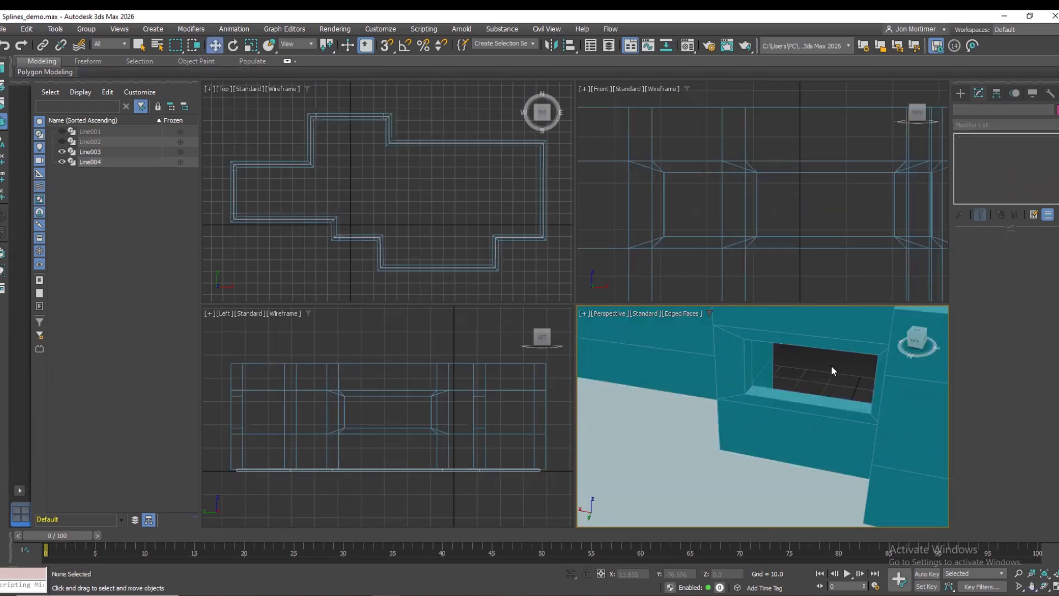
{"action": "key", "text": "ctrl+s"}
Select the walls and, at edge level, move both vertical edges on one side of the rear wall's window along X to narrow it.
{"action": "middle_click_drag", "start_coordinate": [737, 389], "coordinate": [636, 381], "text": "alt"}
{"action": "scroll", "coordinate": [817, 393], "scroll_direction": "down", "scroll_amount": 5}
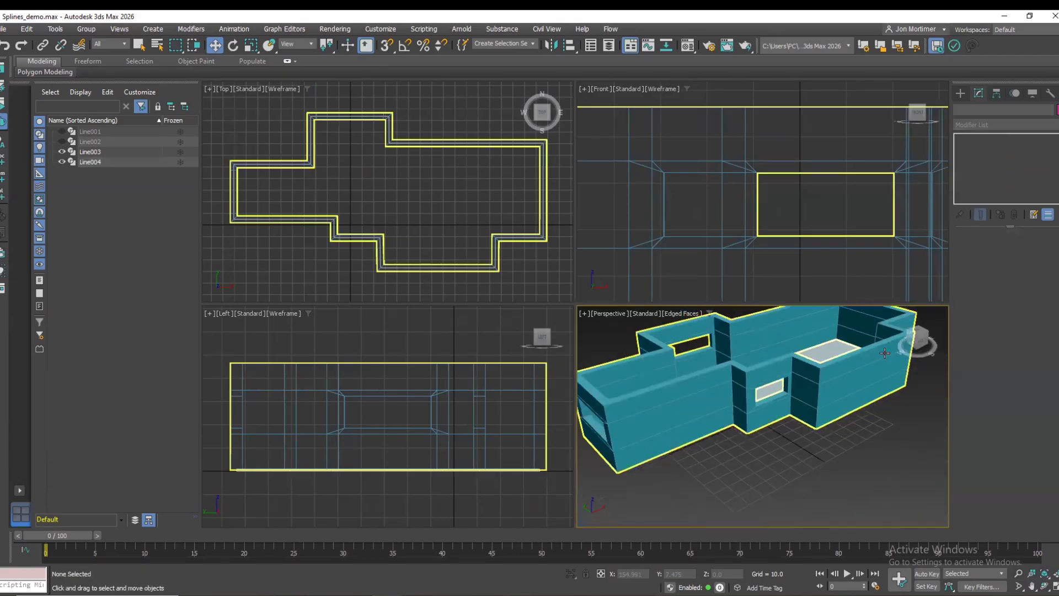
{"action": "left_click_drag", "start_coordinate": [919, 339], "coordinate": [944, 325]}
{"action": "mouse_move", "coordinate": [789, 391]}
{"action": "middle_mouse_down", "text": "alt"}
{"action": "mouse_move", "coordinate": [844, 433]}
{"action": "mouse_move", "coordinate": [898, 434]}
{"action": "mouse_move", "coordinate": [850, 391]}
{"action": "mouse_move", "coordinate": [891, 436]}
{"action": "middle_mouse_up", "text": "alt"}
{"action": "middle_click_drag", "start_coordinate": [786, 353], "coordinate": [884, 406], "text": "alt"}
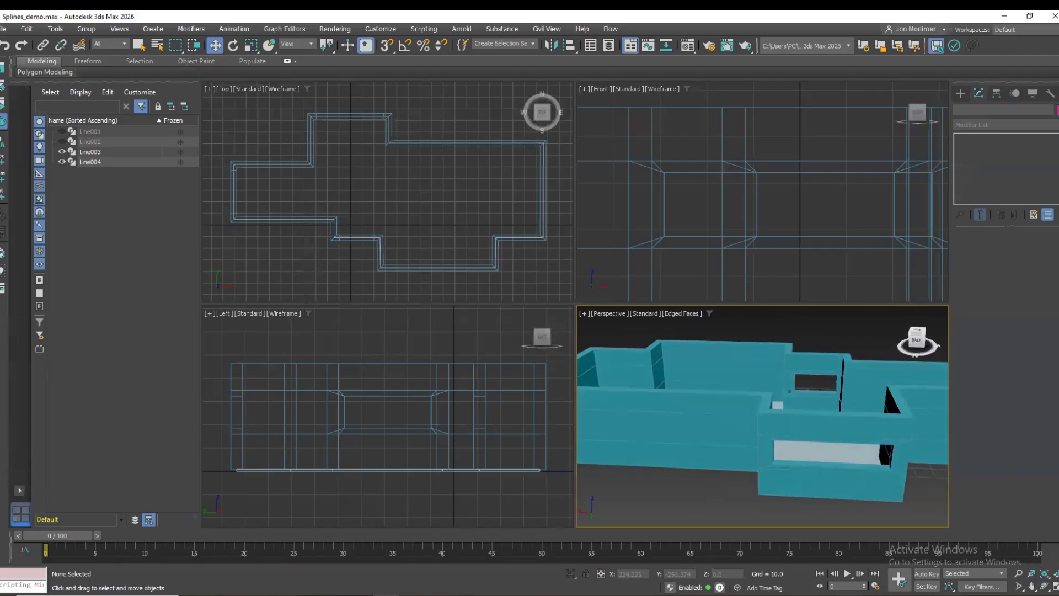
{"action": "scroll", "coordinate": [885, 455], "scroll_direction": "up", "scroll_amount": 4}
{"action": "left_click", "coordinate": [877, 408]}
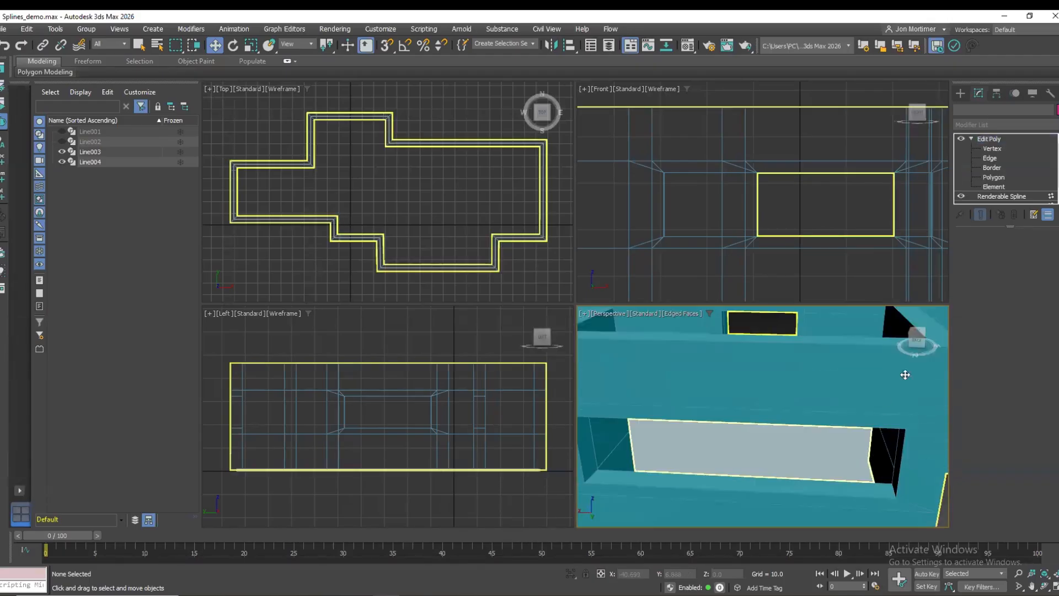
{"action": "key", "text": "2"}
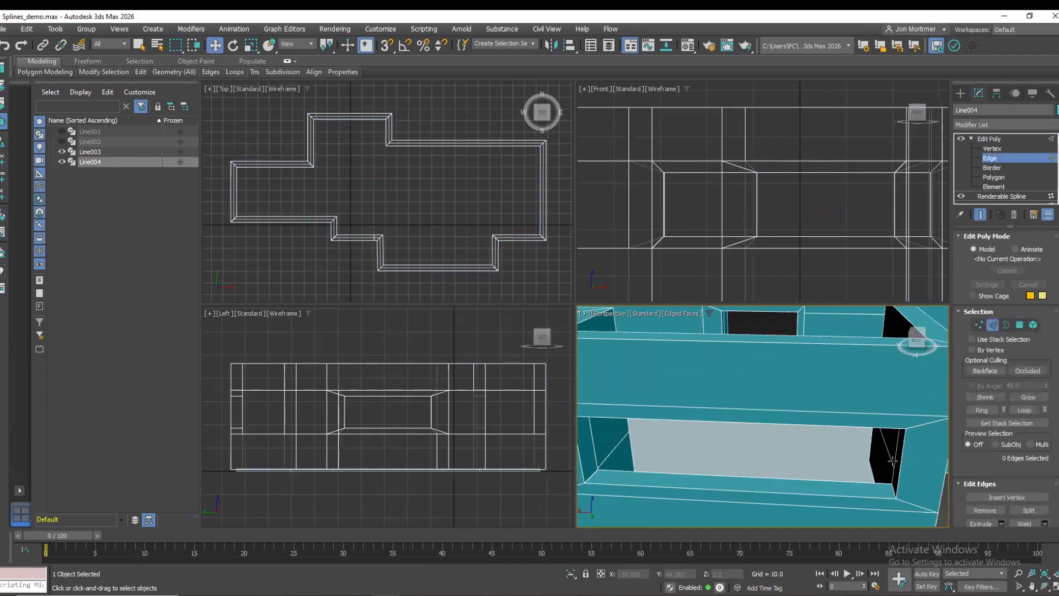
{"action": "left_click", "coordinate": [901, 470]}
{"action": "left_click", "coordinate": [900, 484], "text": "ctrl"}
{"action": "left_click_drag", "start_coordinate": [860, 450], "coordinate": [834, 452]}
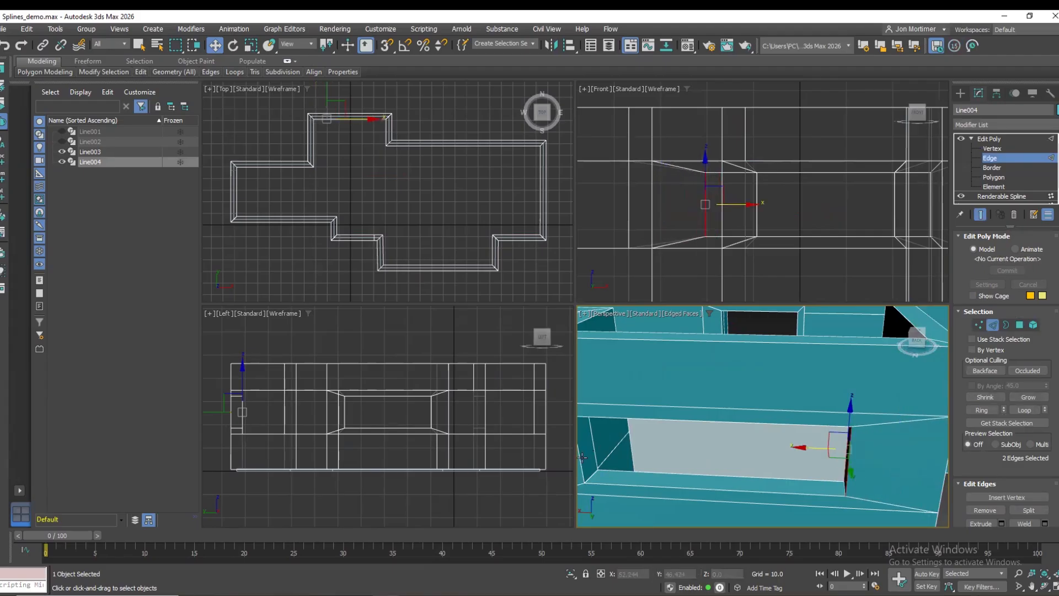
Move the two vertical edges on the rear window's opposite side inward along X to narrow the opening further.
{"action": "left_click", "coordinate": [583, 457]}
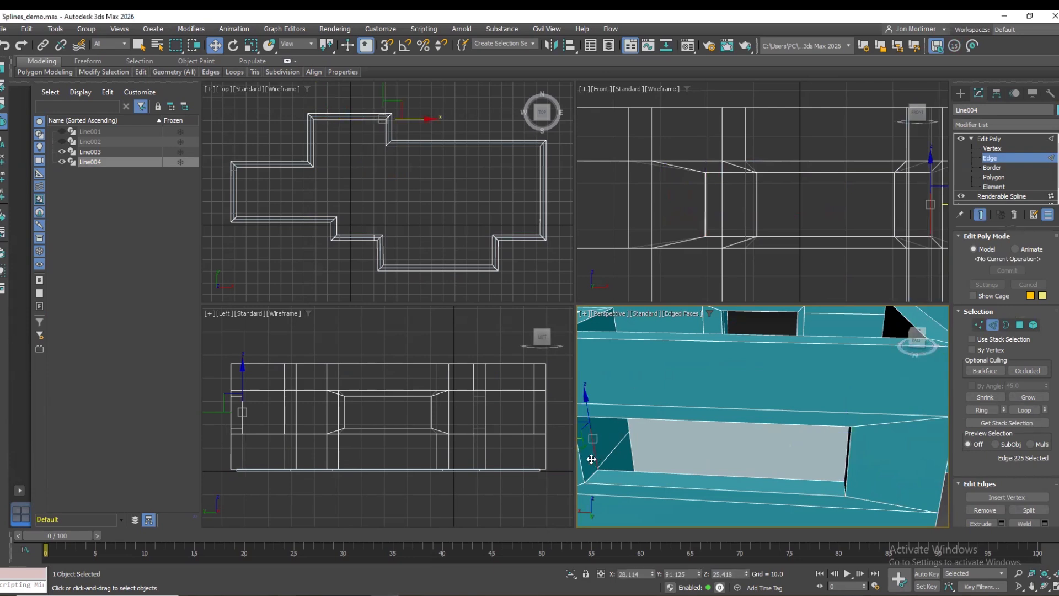
{"action": "left_click", "coordinate": [579, 441], "text": "ctrl"}
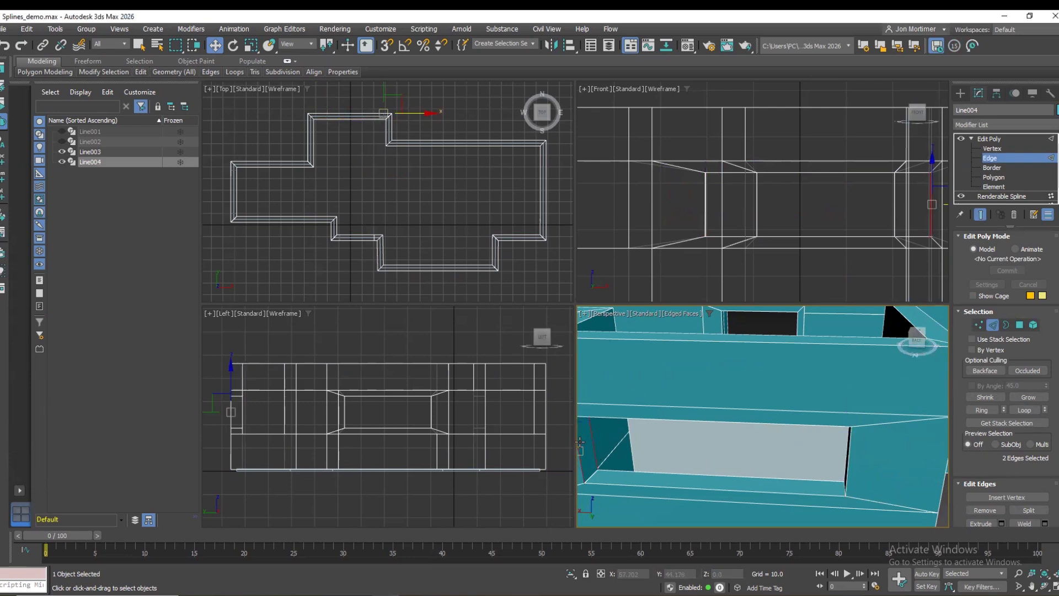
{"action": "scroll", "coordinate": [597, 459], "scroll_direction": "down", "scroll_amount": 3}
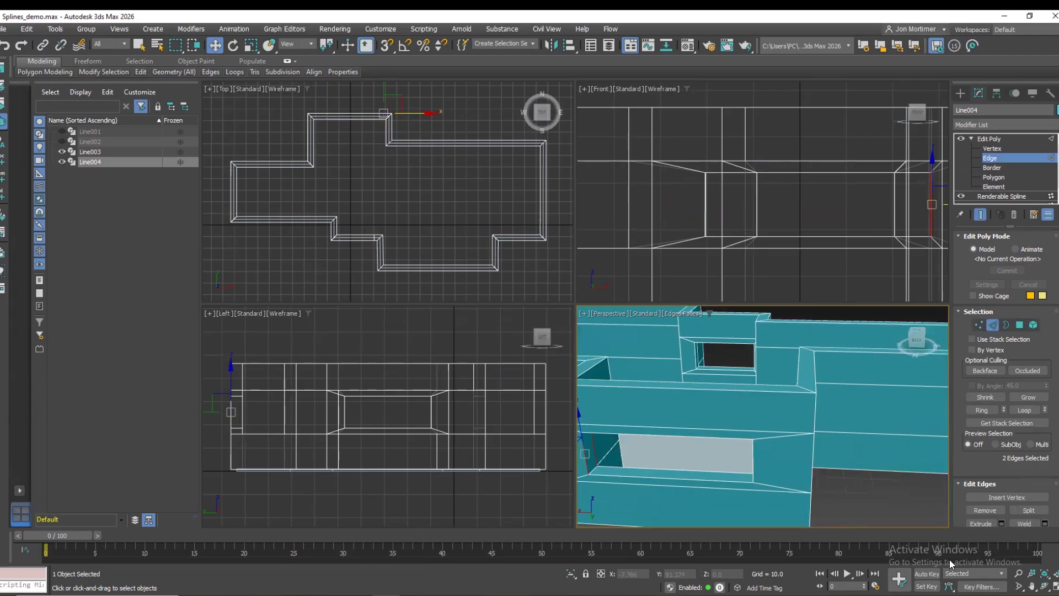
{"action": "left_click", "coordinate": [1035, 588]}
{"action": "left_click_drag", "start_coordinate": [793, 440], "coordinate": [836, 428]}
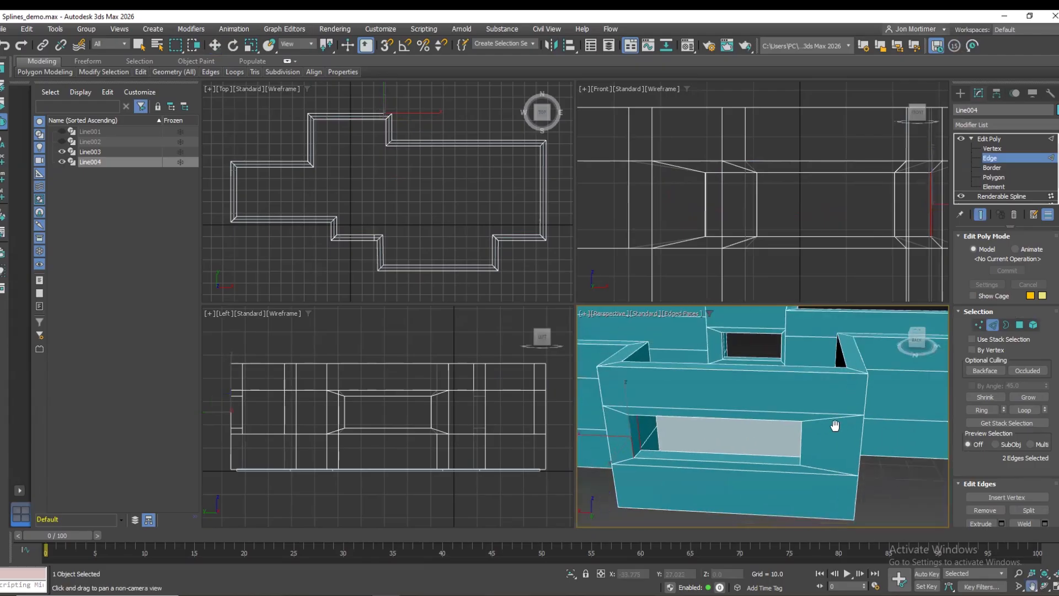
{"action": "key", "text": "w"}
{"action": "left_click_drag", "start_coordinate": [592, 437], "coordinate": [652, 438]}
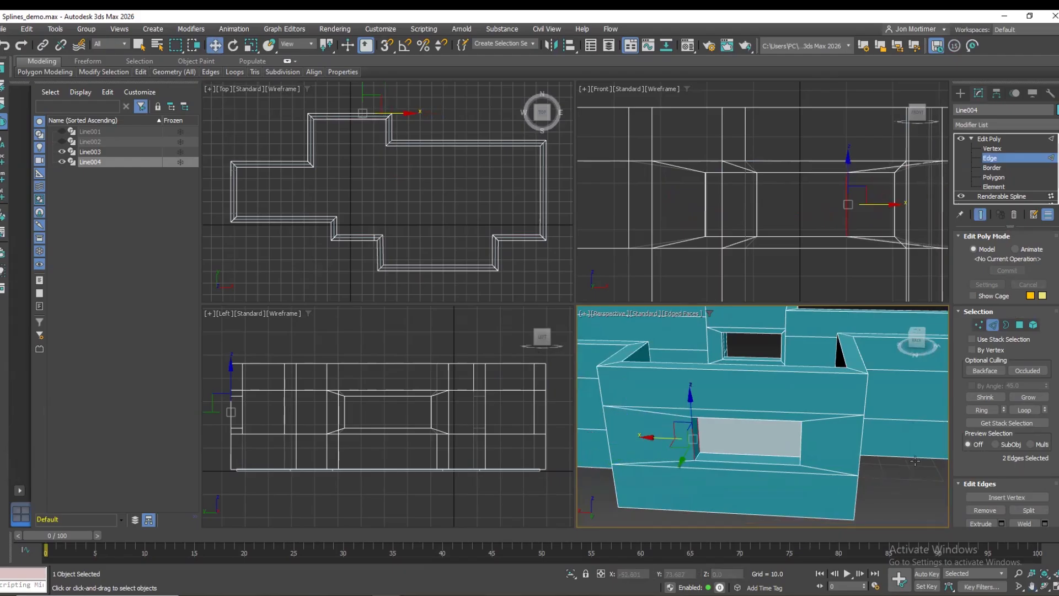
Leave edge level, deselect the walls and bring the whole building into the Perspective view.
{"action": "left_click", "coordinate": [993, 325]}
{"action": "left_click", "coordinate": [933, 309]}
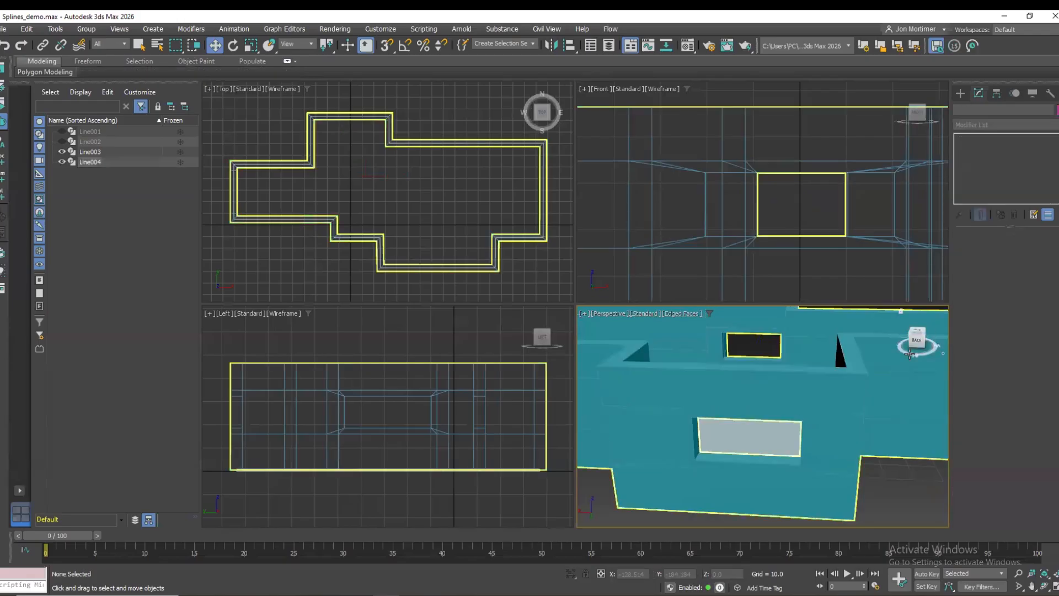
{"action": "middle_click_drag", "start_coordinate": [680, 372], "coordinate": [854, 424], "text": "alt"}
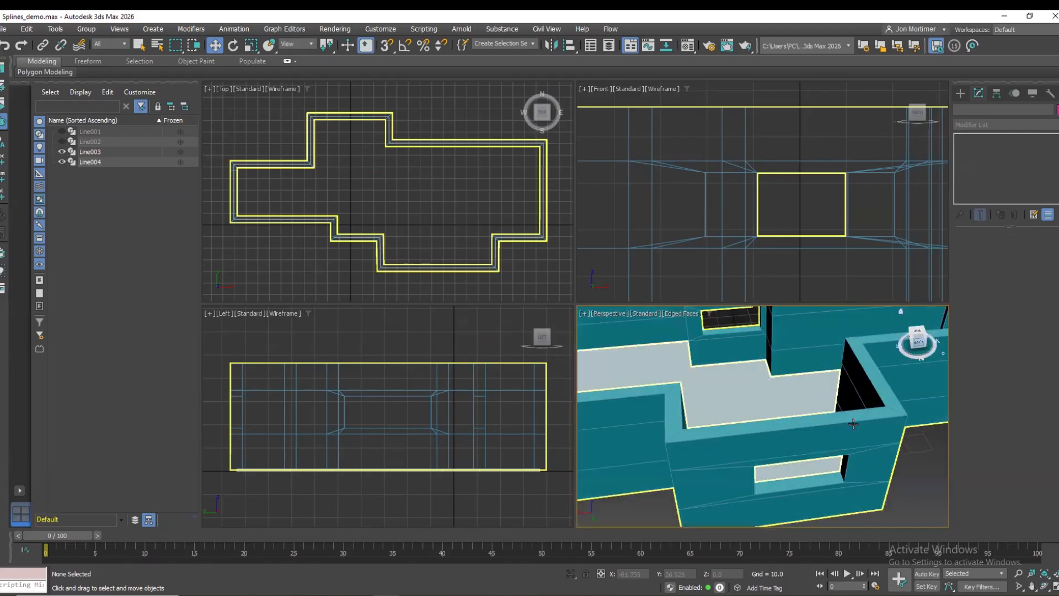
{"action": "scroll", "coordinate": [854, 424], "scroll_direction": "down", "scroll_amount": 6}
{"action": "mouse_move", "coordinate": [920, 339]}
{"action": "left_mouse_down"}
{"action": "mouse_move", "coordinate": [916, 353]}
{"action": "mouse_move", "coordinate": [946, 346]}
{"action": "mouse_move", "coordinate": [916, 342]}
{"action": "left_mouse_up"}
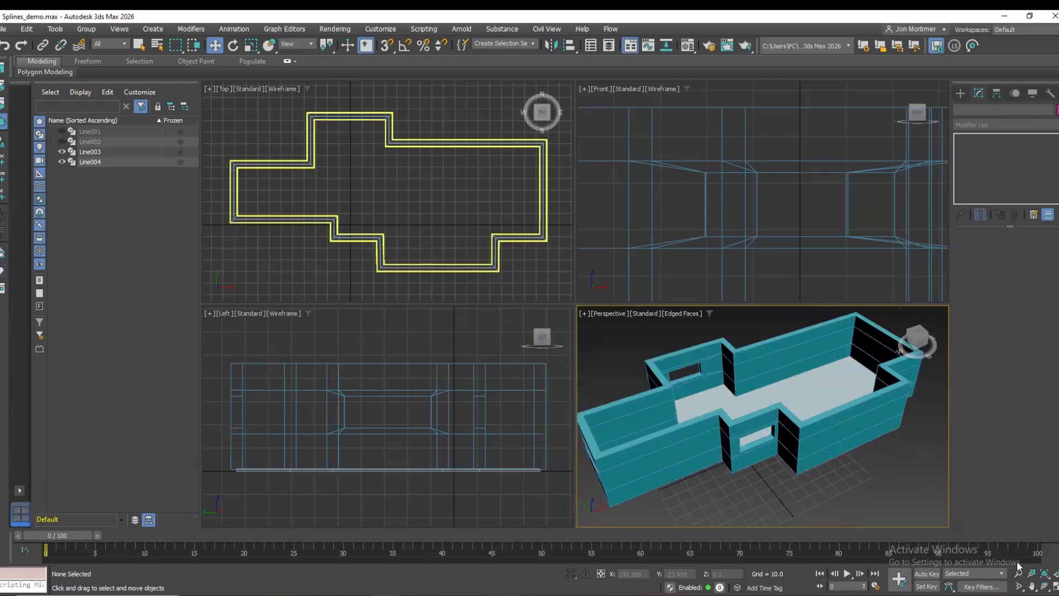
Draw a closed nine-point line with two slanted sides in the Top view, beside the building, and close the spline.
{"action": "left_click", "coordinate": [520, 276]}
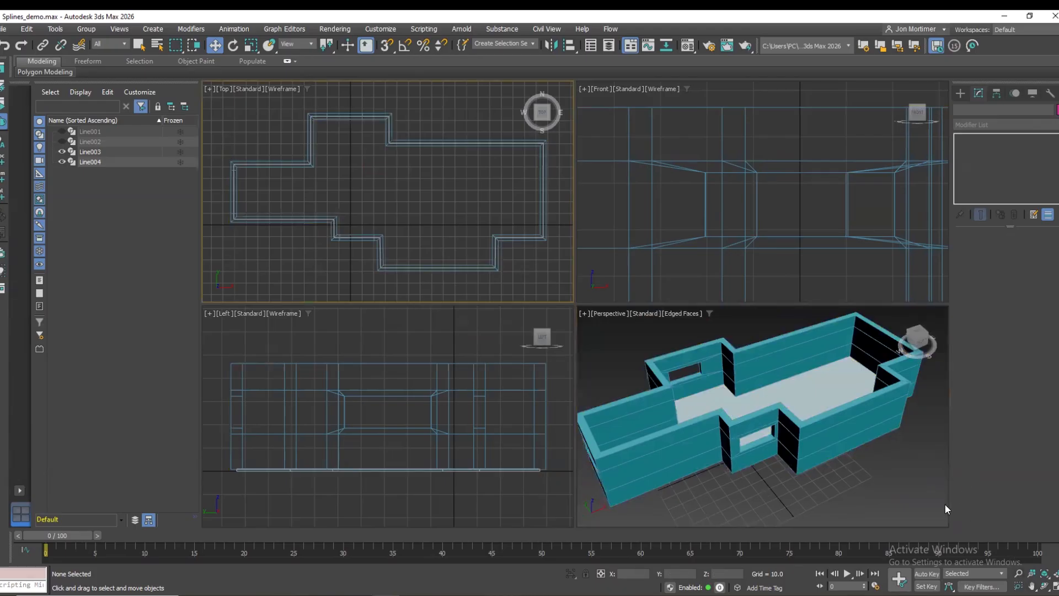
{"action": "left_click", "coordinate": [1032, 587]}
{"action": "left_click_drag", "start_coordinate": [522, 237], "coordinate": [396, 233]}
{"action": "left_click", "coordinate": [959, 94]}
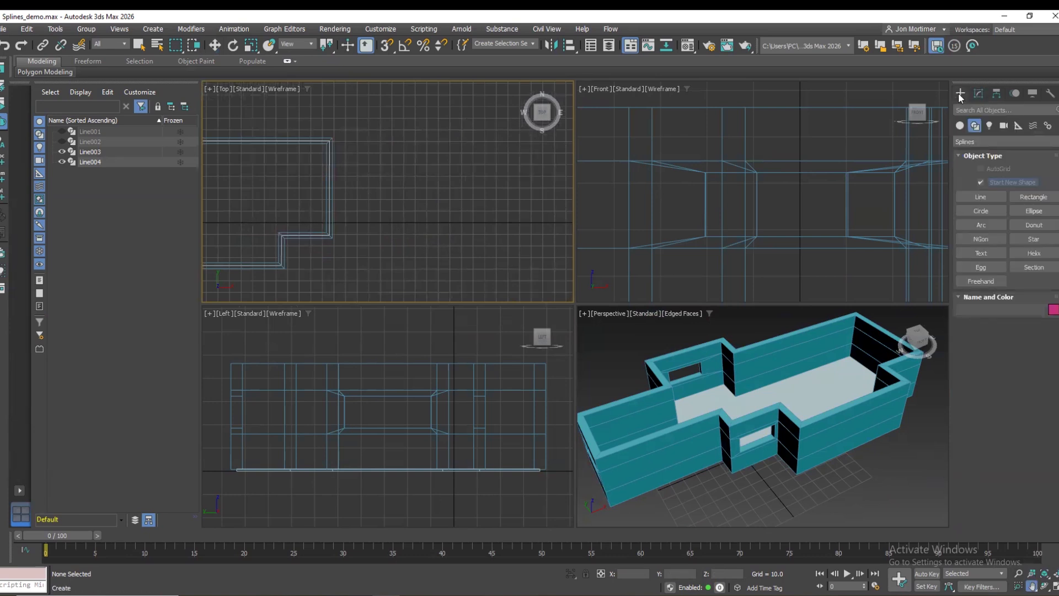
{"action": "left_click", "coordinate": [985, 197]}
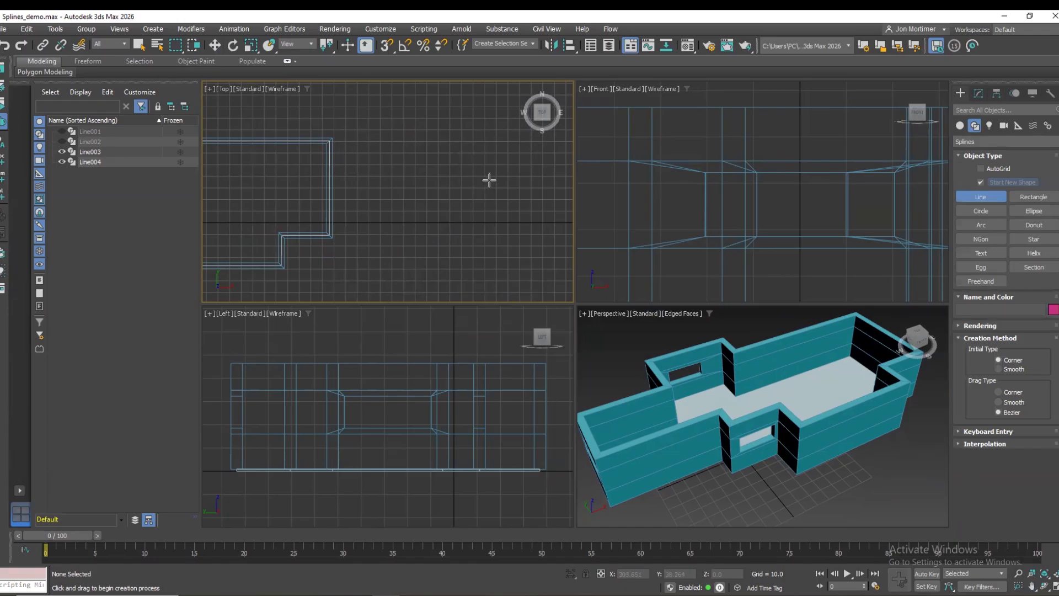
{"action": "left_click", "coordinate": [510, 157]}
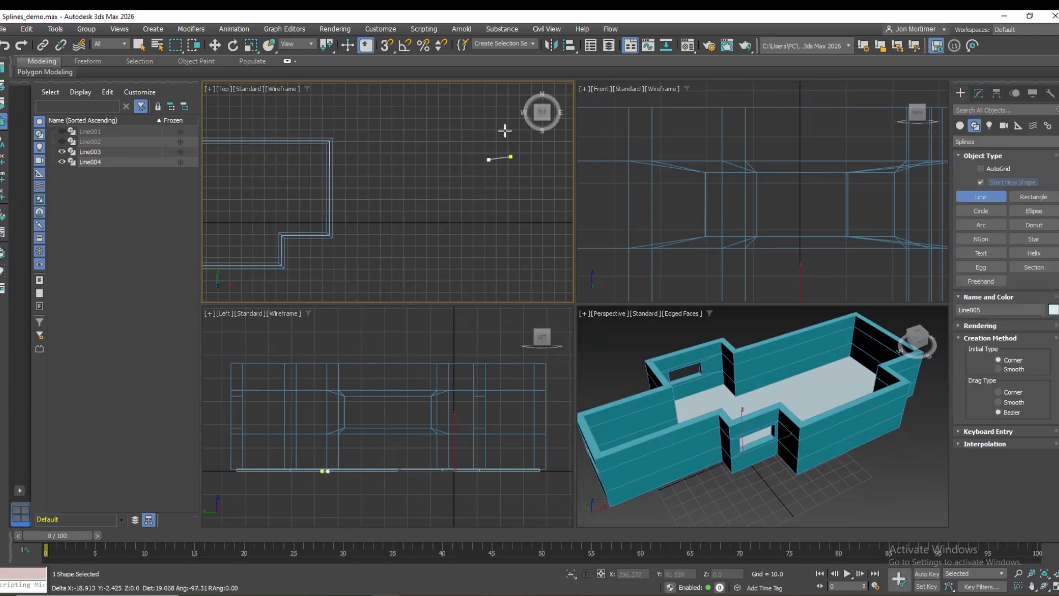
{"action": "left_click", "coordinate": [468, 156]}
{"action": "left_click", "coordinate": [469, 129]}
{"action": "left_click", "coordinate": [406, 129]}
{"action": "left_click", "coordinate": [405, 194]}
{"action": "left_click", "coordinate": [450, 195]}
{"action": "left_click", "coordinate": [492, 223]}
{"action": "left_click", "coordinate": [510, 194]}
{"action": "left_click", "coordinate": [512, 156]}
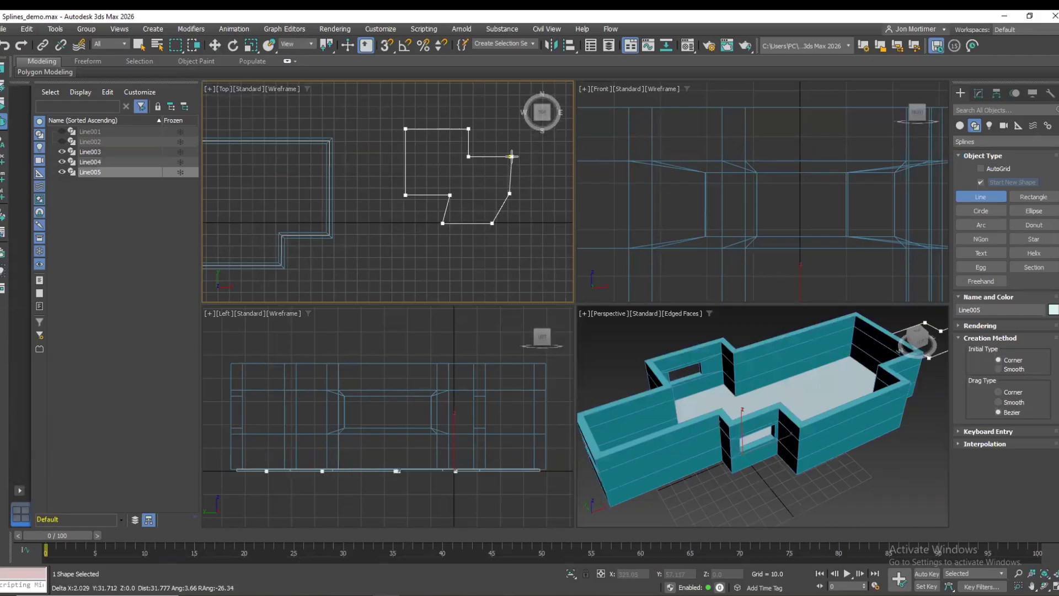
{"action": "left_click", "coordinate": [503, 312]}
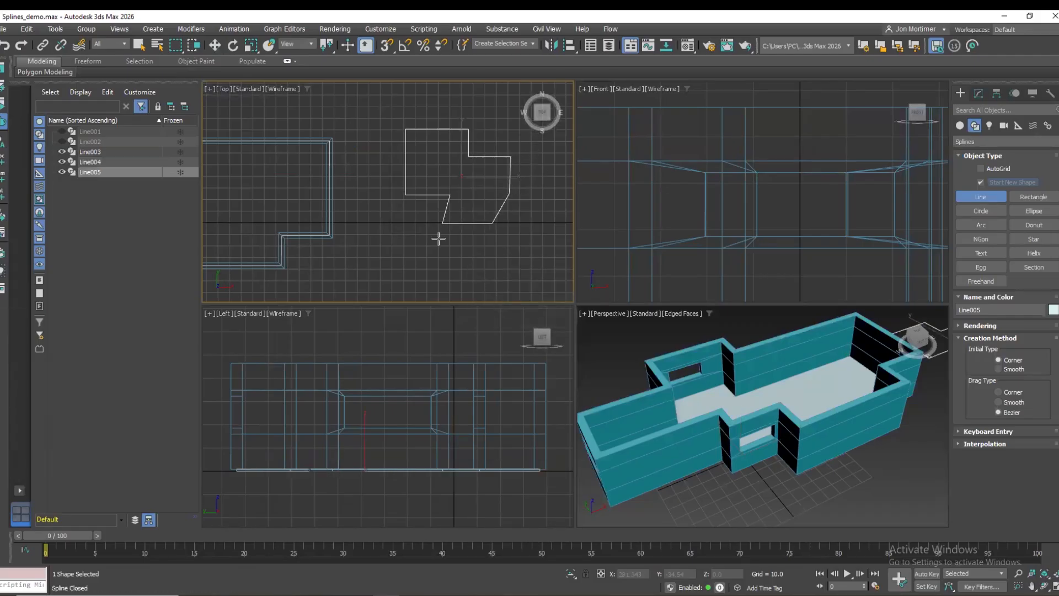
Move the new closed spline slightly toward the building in the Top view.
{"action": "left_click", "coordinate": [217, 46]}
{"action": "left_click_drag", "start_coordinate": [470, 169], "coordinate": [443, 158]}
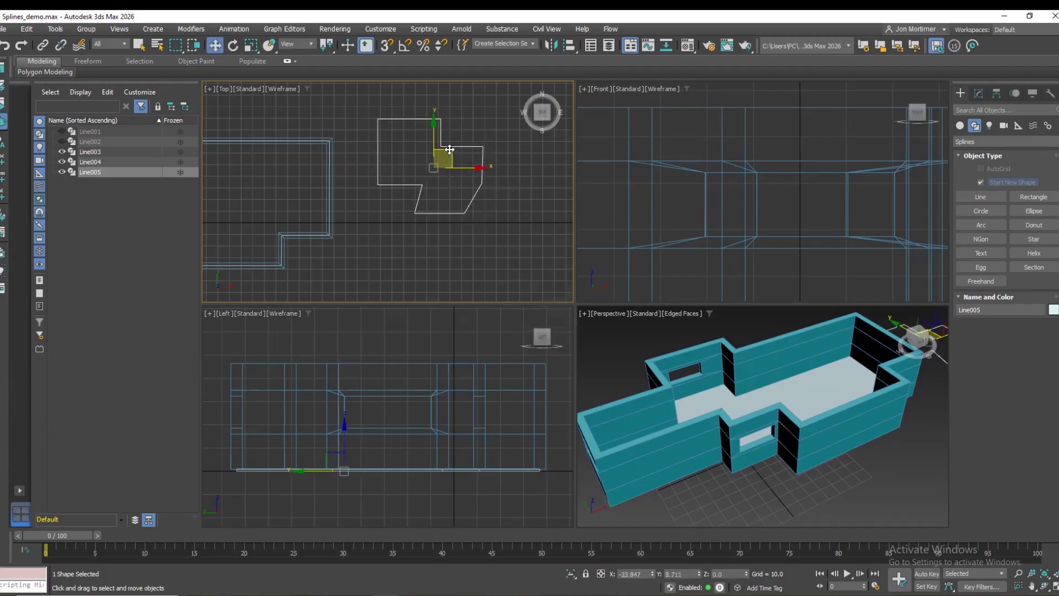
Try drawing a short curved open line beside the closed spline in the Top view, and undo it.
{"action": "left_click", "coordinate": [981, 197]}
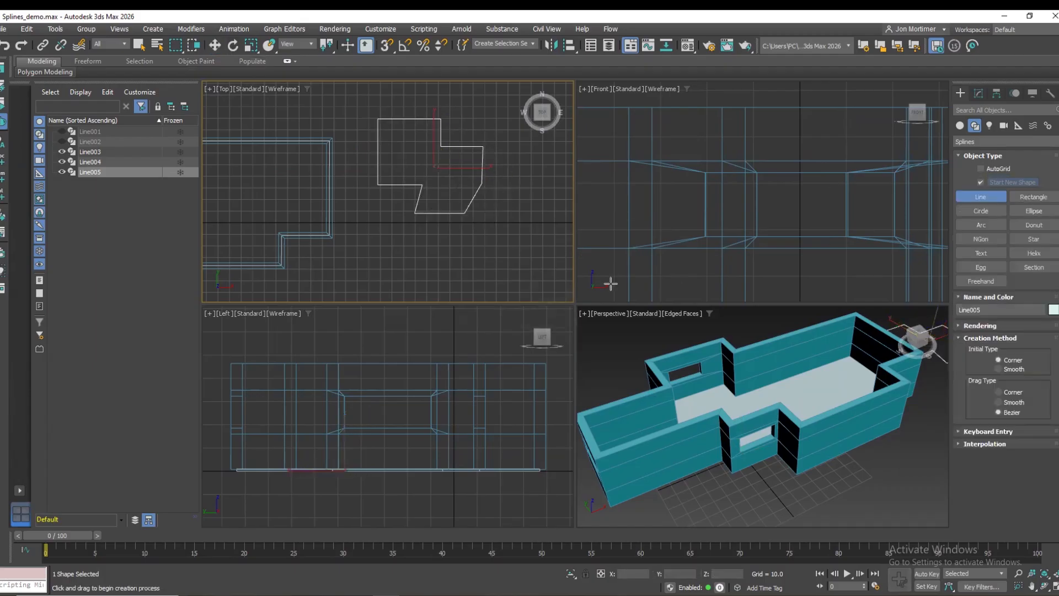
{"action": "left_click", "coordinate": [525, 211]}
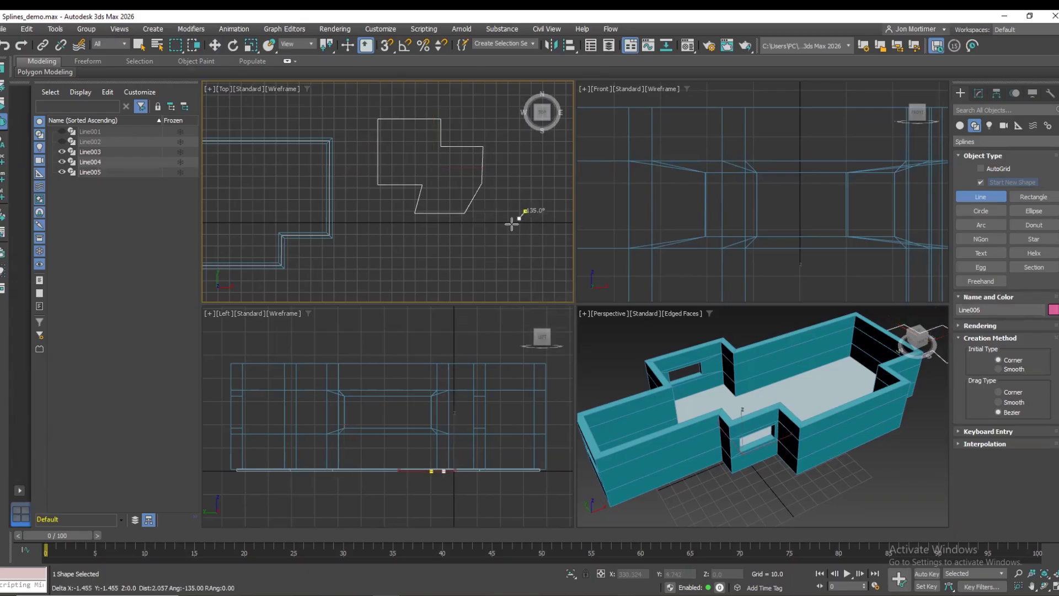
{"action": "left_click_drag", "start_coordinate": [487, 267], "coordinate": [516, 272]}
{"action": "right_click", "coordinate": [534, 254]}
{"action": "left_click", "coordinate": [533, 221]}
{"action": "right_click", "coordinate": [534, 268]}
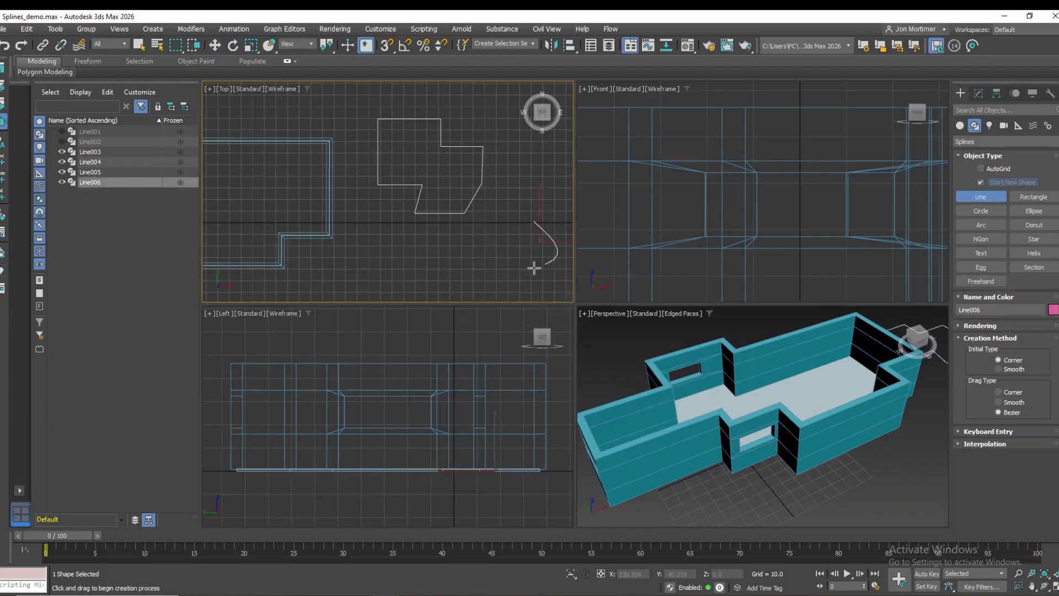
{"action": "key", "text": "ctrl+z"}
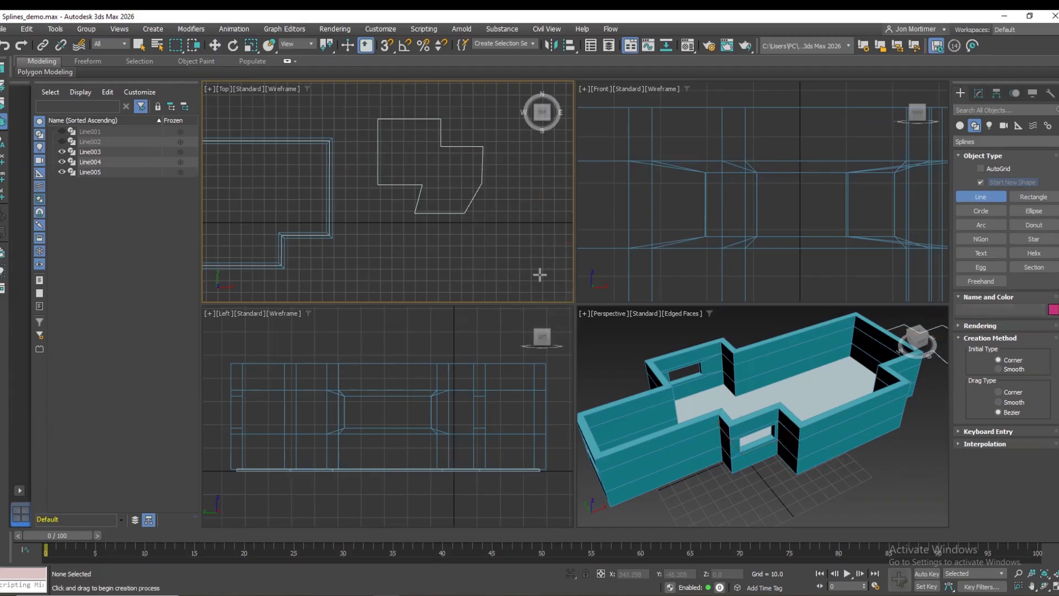
Draw a closed five-point line with curved and straight segments in the Top view, below the slanted closed spline, and close it.
{"action": "left_click", "coordinate": [541, 223]}
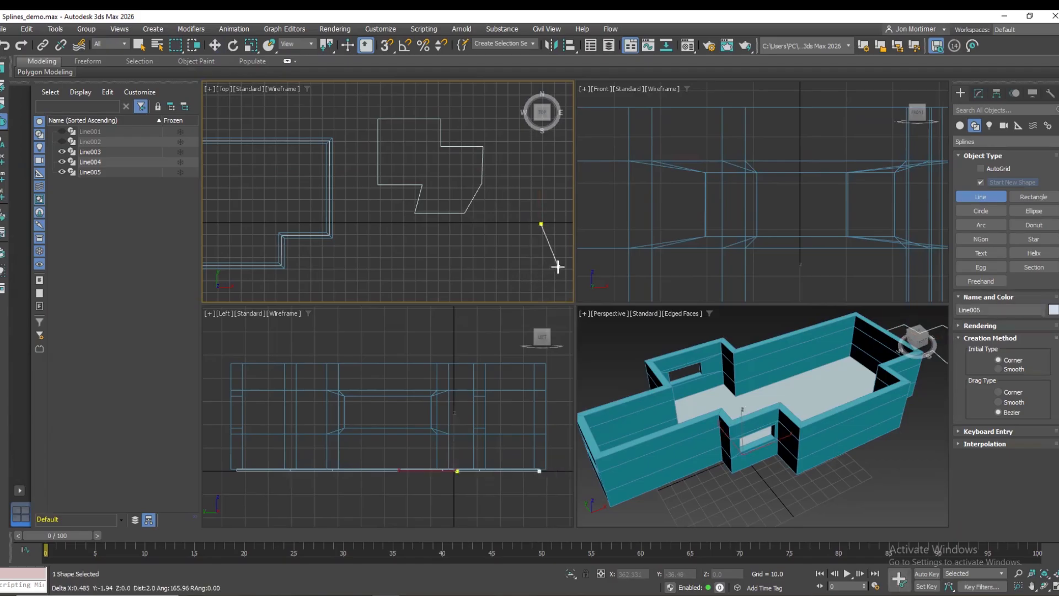
{"action": "left_click_drag", "start_coordinate": [524, 274], "coordinate": [490, 263]}
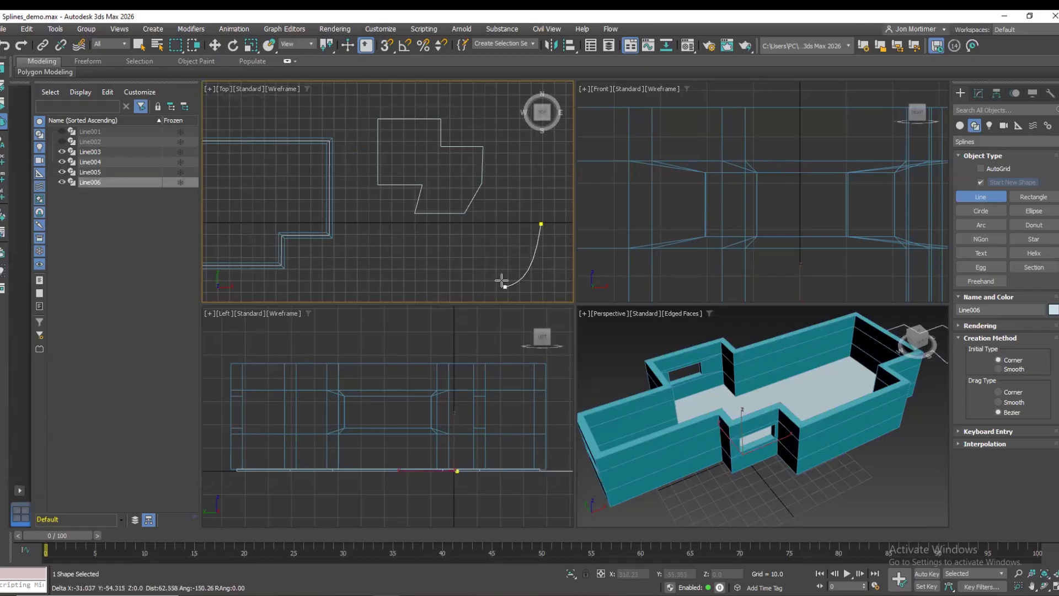
{"action": "left_click", "coordinate": [500, 278]}
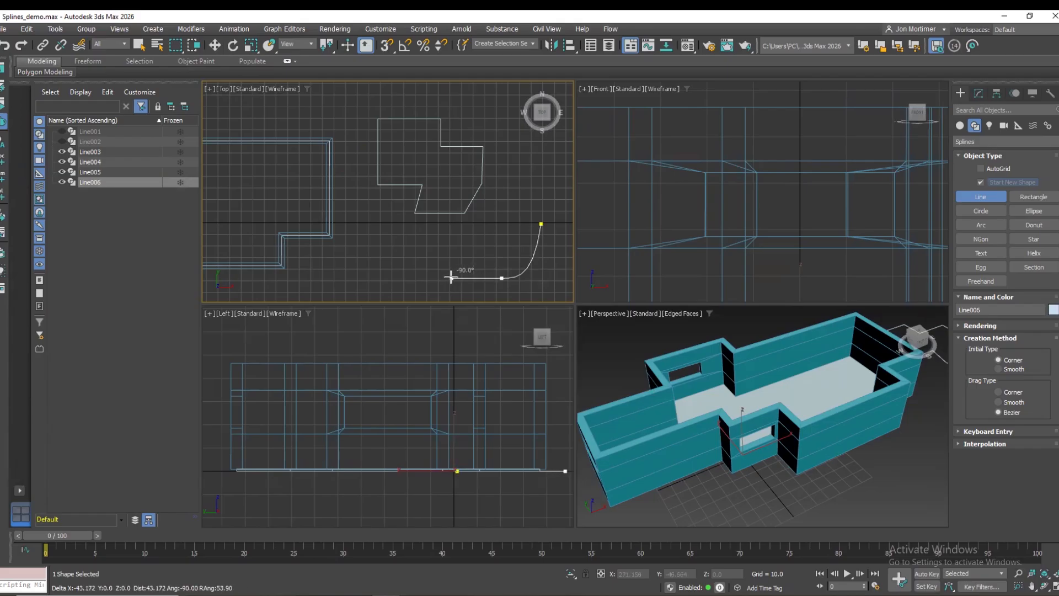
{"action": "left_click", "coordinate": [451, 277]}
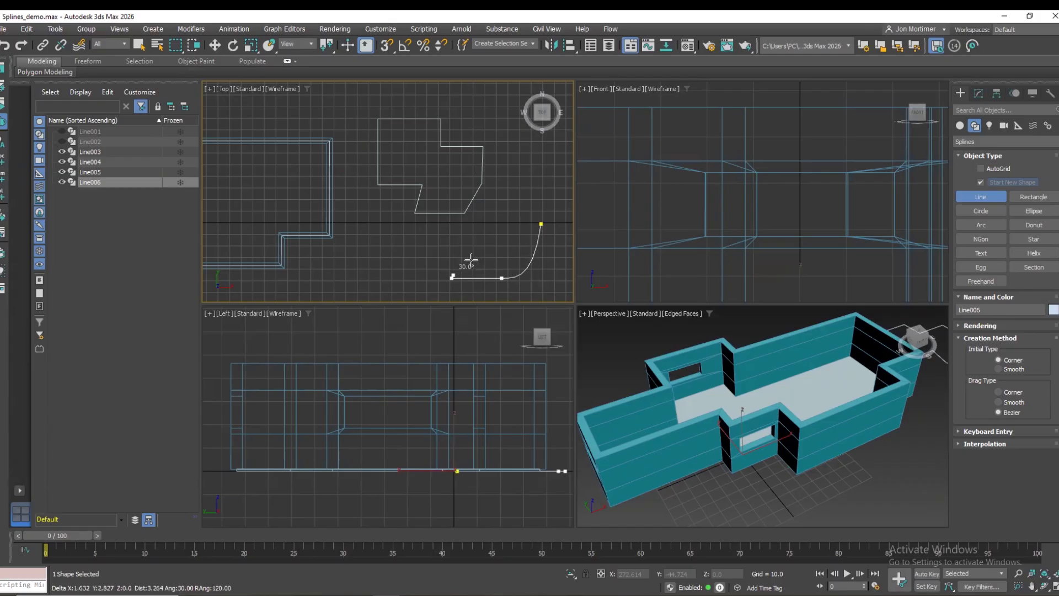
{"action": "left_click", "coordinate": [479, 234]}
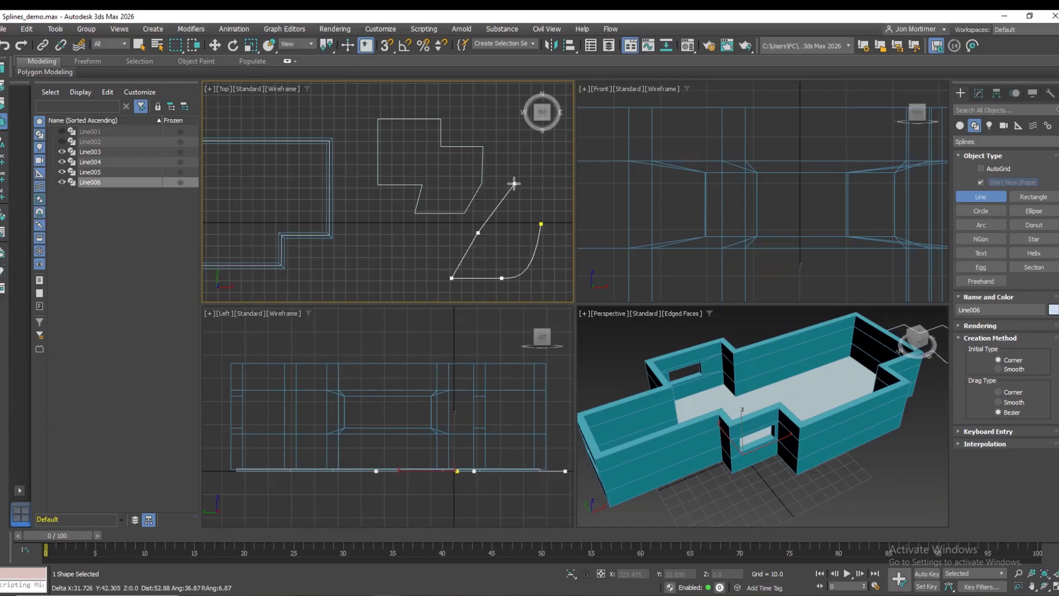
{"action": "left_click_drag", "start_coordinate": [515, 184], "coordinate": [531, 206]}
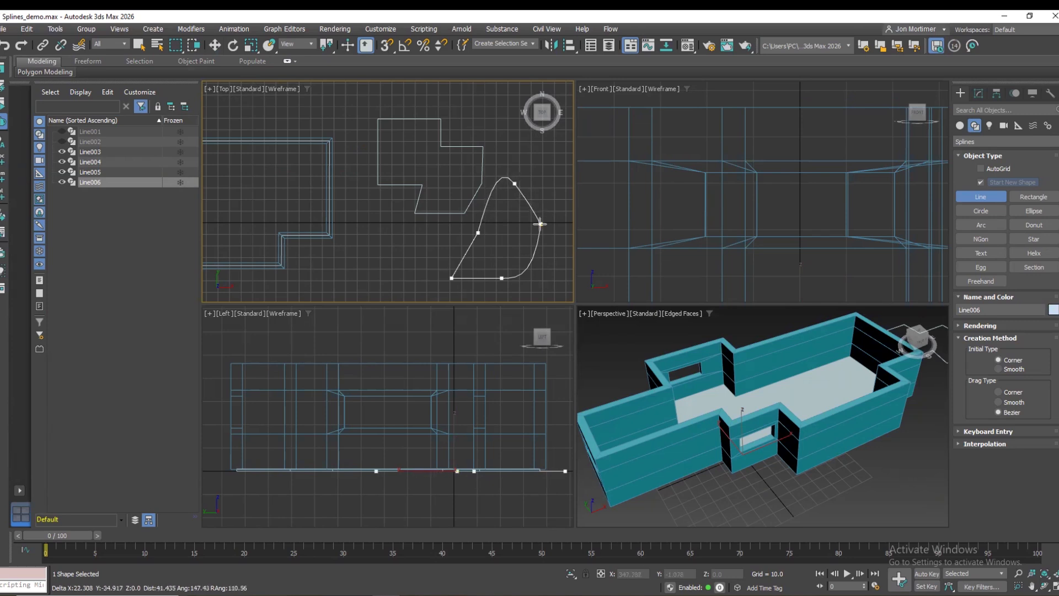
{"action": "left_click", "coordinate": [540, 223]}
{"action": "left_click", "coordinate": [511, 303]}
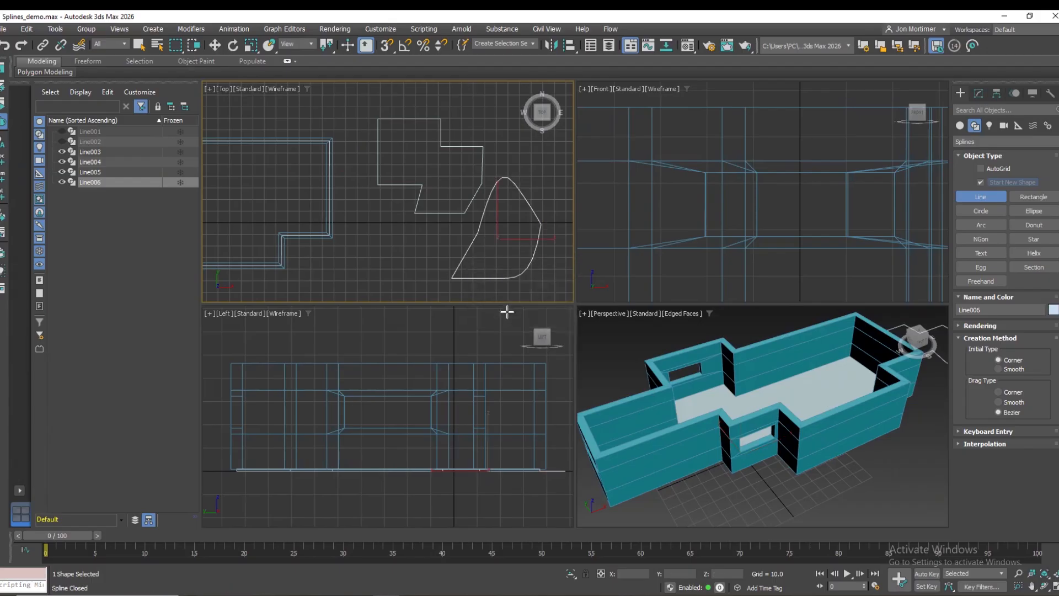
Examine the new curved spline's points at Vertex level in the Top view.
{"action": "left_click", "coordinate": [979, 93]}
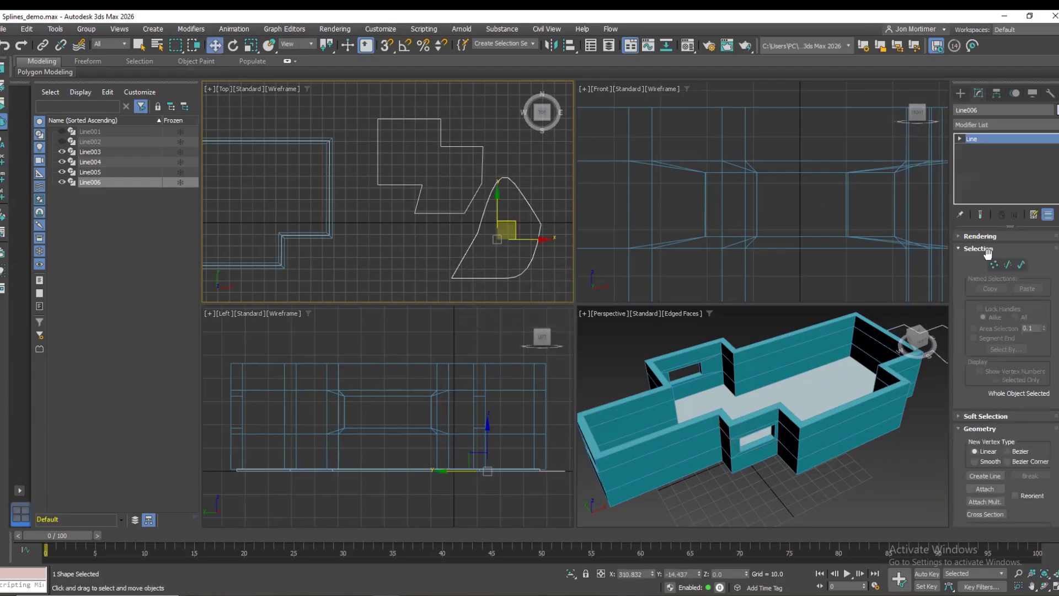
{"action": "left_click", "coordinate": [993, 265]}
{"action": "left_click", "coordinate": [515, 184]}
{"action": "mouse_move", "coordinate": [498, 162]}
{"action": "left_mouse_down"}
{"action": "mouse_move", "coordinate": [506, 174]}
{"action": "mouse_move", "coordinate": [479, 162]}
{"action": "mouse_move", "coordinate": [500, 161]}
{"action": "left_mouse_up"}
{"action": "left_click", "coordinate": [478, 233]}
{"action": "left_click", "coordinate": [514, 204]}
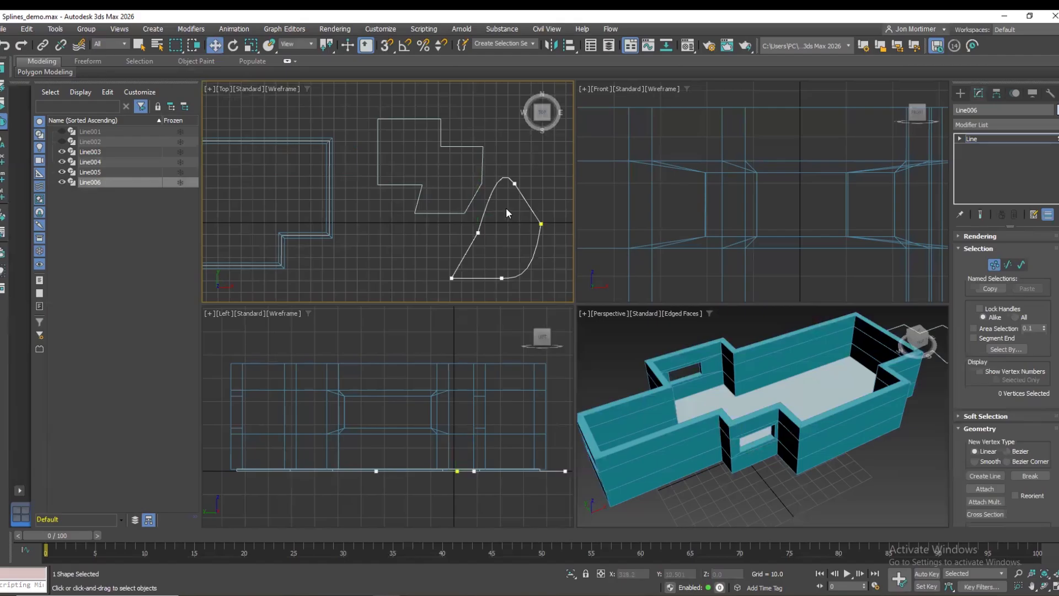
Leave Vertex level and delete the curved closed spline.
{"action": "left_click", "coordinate": [961, 93]}
{"action": "left_click", "coordinate": [550, 180]}
{"action": "left_click", "coordinate": [535, 212]}
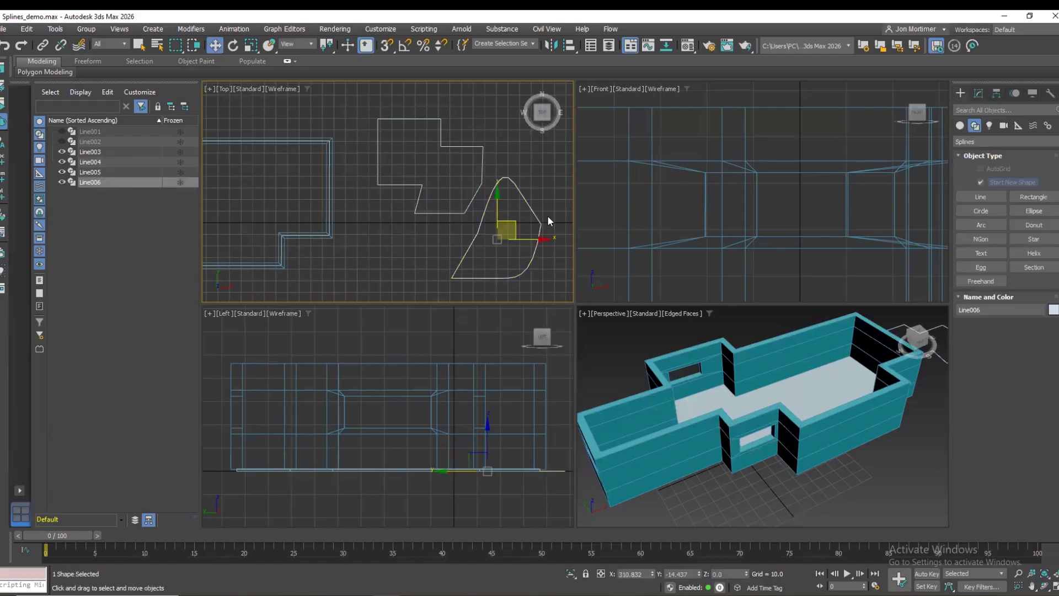
{"action": "key", "text": "Delete"}
Move the slanted closed spline away from the building in the Top view and fillet its upper inner corner vertex.
{"action": "left_click", "coordinate": [473, 146]}
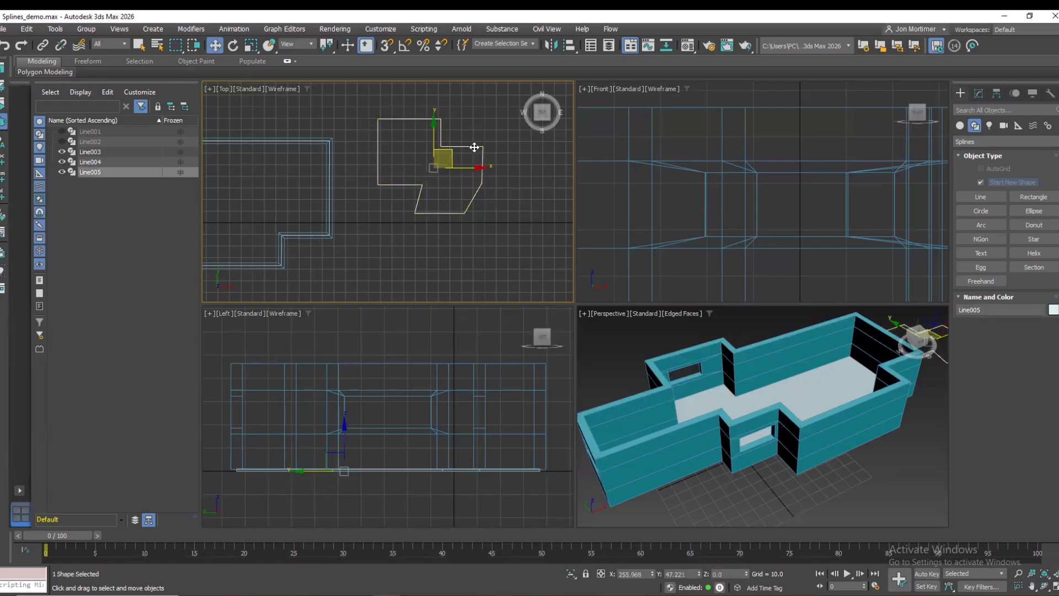
{"action": "left_click_drag", "start_coordinate": [450, 148], "coordinate": [483, 186]}
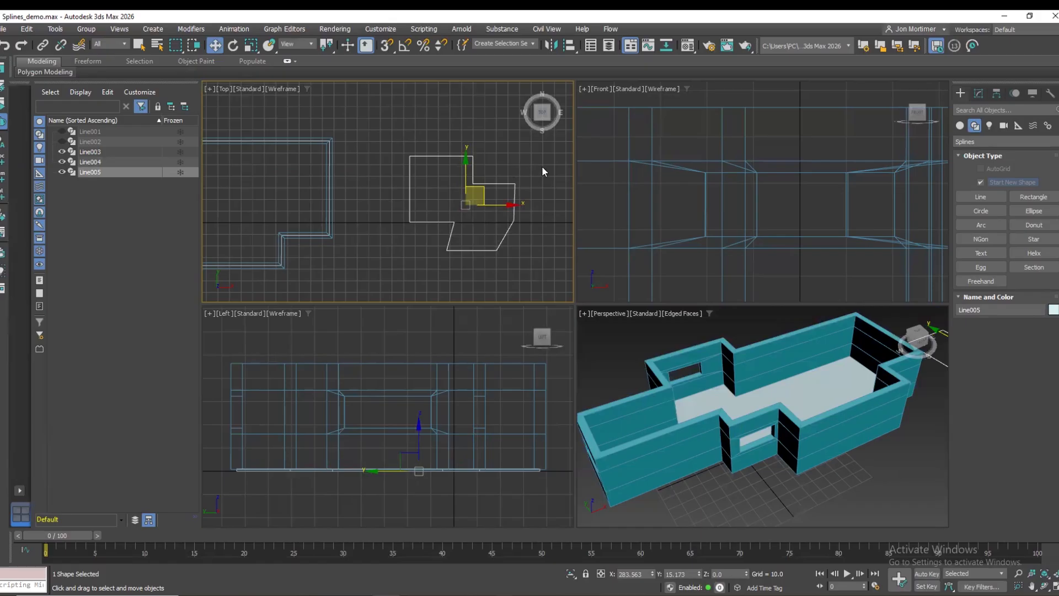
{"action": "left_click", "coordinate": [979, 92]}
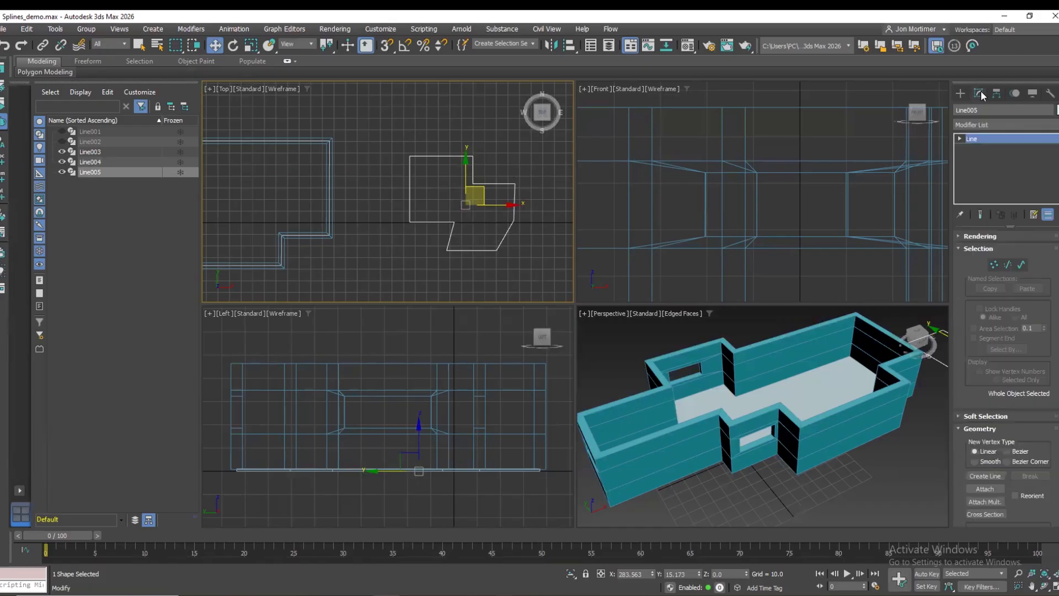
{"action": "left_click", "coordinate": [994, 264]}
{"action": "scroll", "coordinate": [1055, 343], "scroll_direction": "down", "scroll_amount": 5}
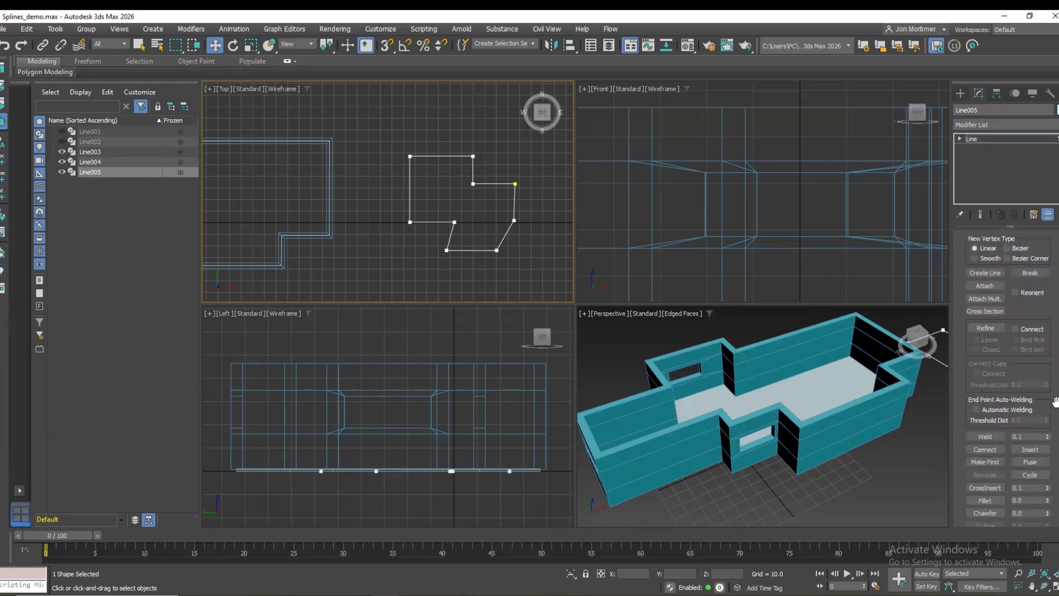
{"action": "scroll", "coordinate": [1055, 393], "scroll_direction": "down", "scroll_amount": 3}
{"action": "left_click", "coordinate": [991, 439]}
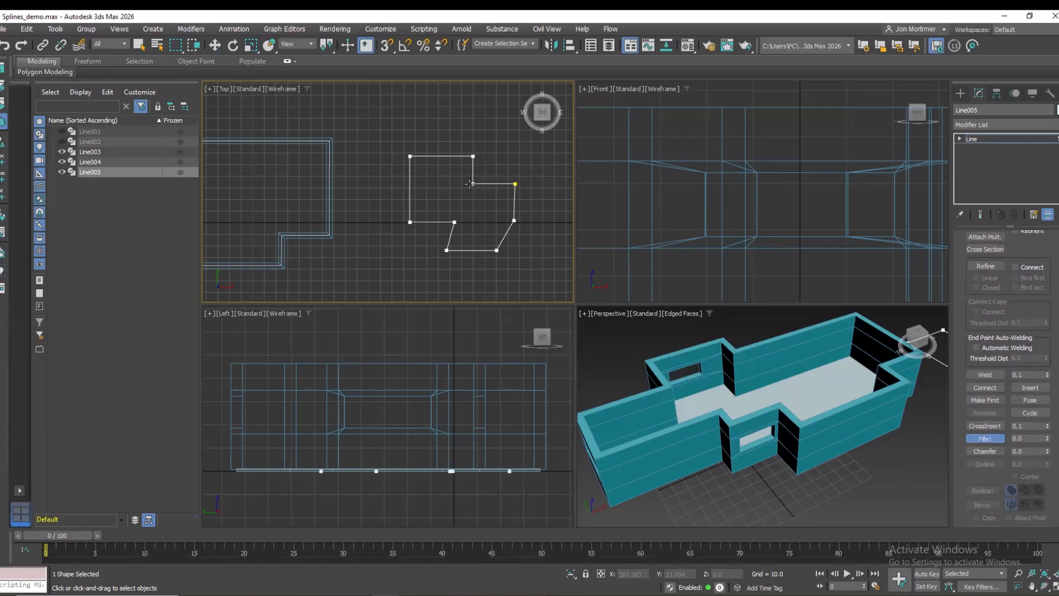
{"action": "left_click_drag", "start_coordinate": [473, 183], "coordinate": [472, 168]}
Try moving the upper end vertex of the spline's fillet in the Top view, and undo it.
{"action": "left_click", "coordinate": [213, 47]}
{"action": "left_click", "coordinate": [473, 167]}
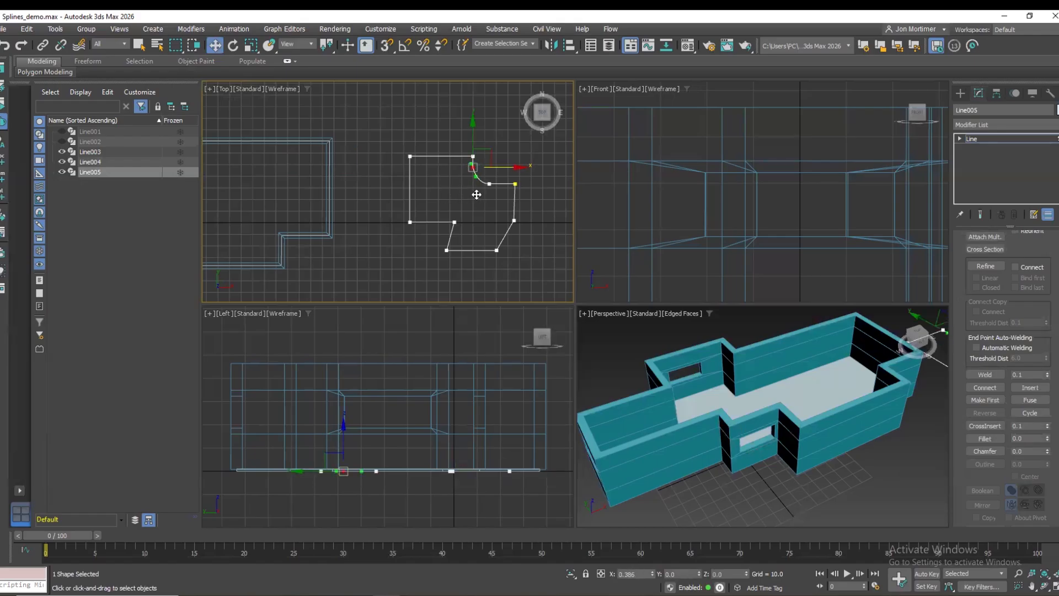
{"action": "left_click", "coordinate": [474, 198]}
{"action": "key", "text": "ctrl+z"}
Select all the filleted spline's vertices, leave Vertex level and delete the whole spline.
{"action": "left_click", "coordinate": [385, 133]}
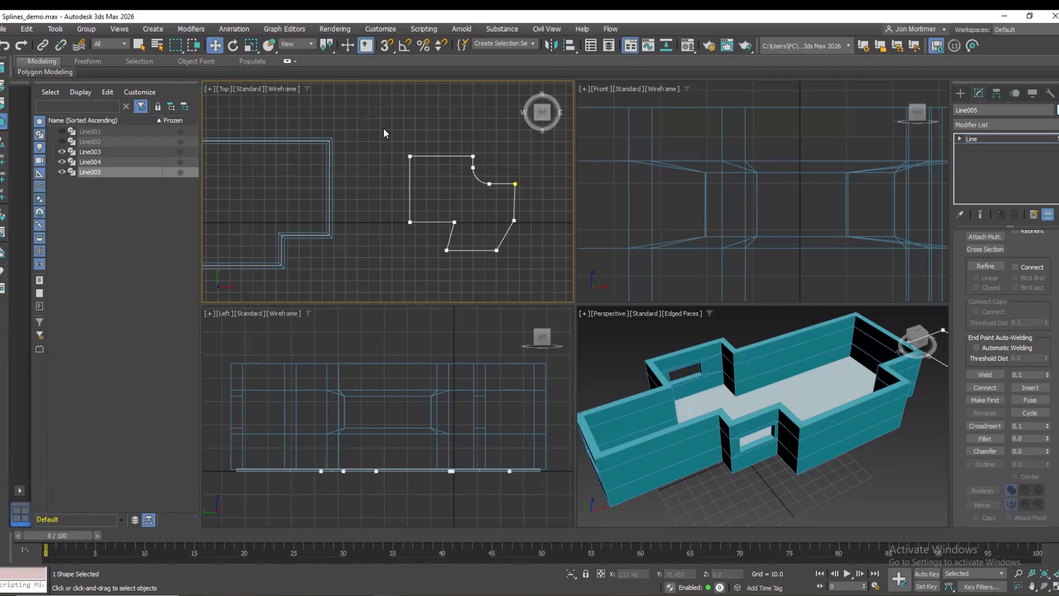
{"action": "left_click_drag", "start_coordinate": [521, 249], "coordinate": [519, 251]}
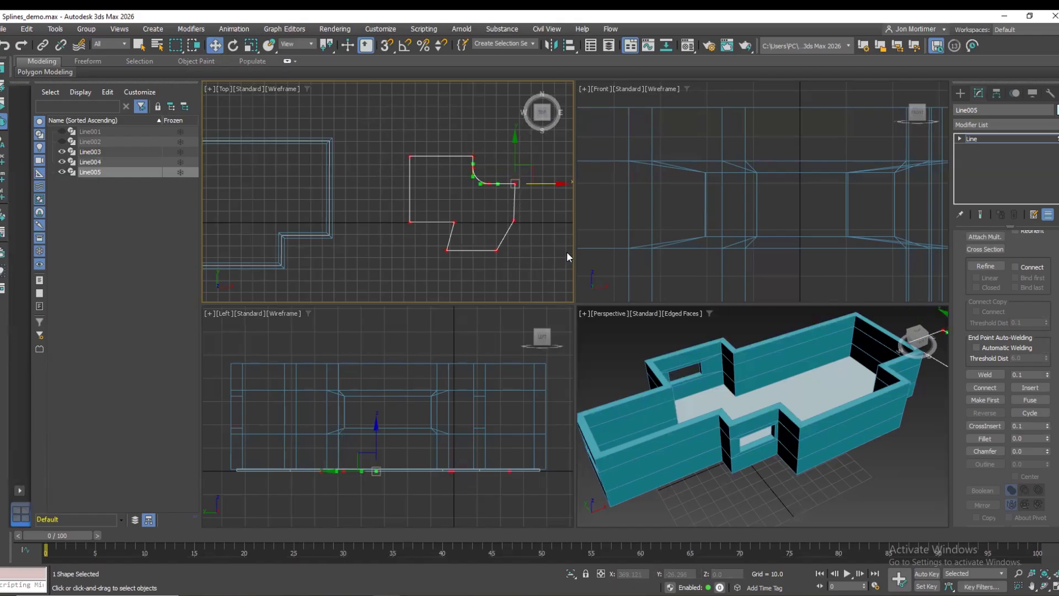
{"action": "left_click", "coordinate": [961, 93]}
{"action": "key", "text": "Delete"}
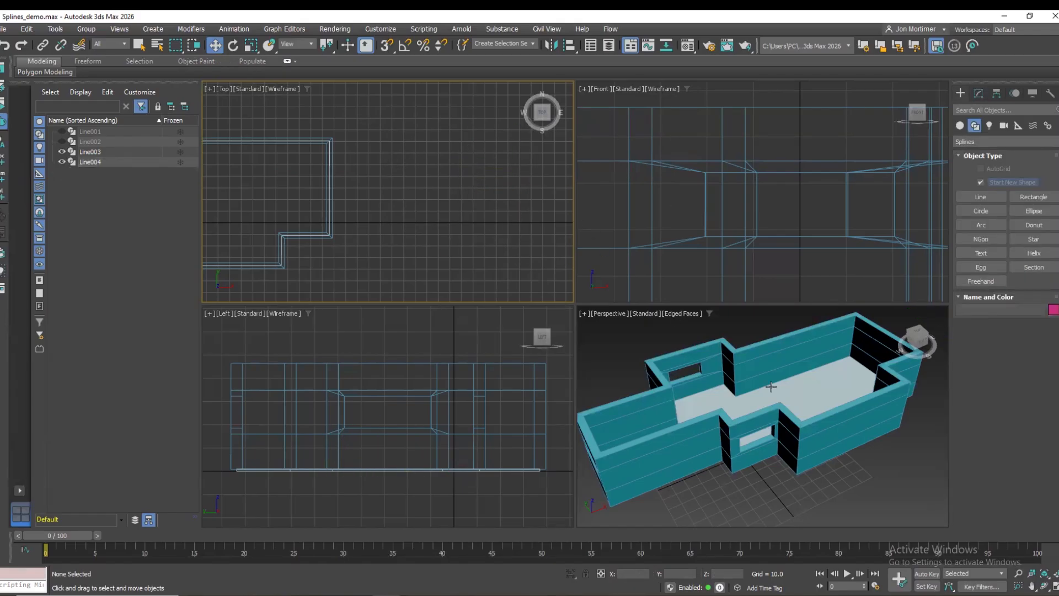
Select the building's walls and enter the Edge level of their Edit Poly modifier.
{"action": "left_click", "coordinate": [1055, 574]}
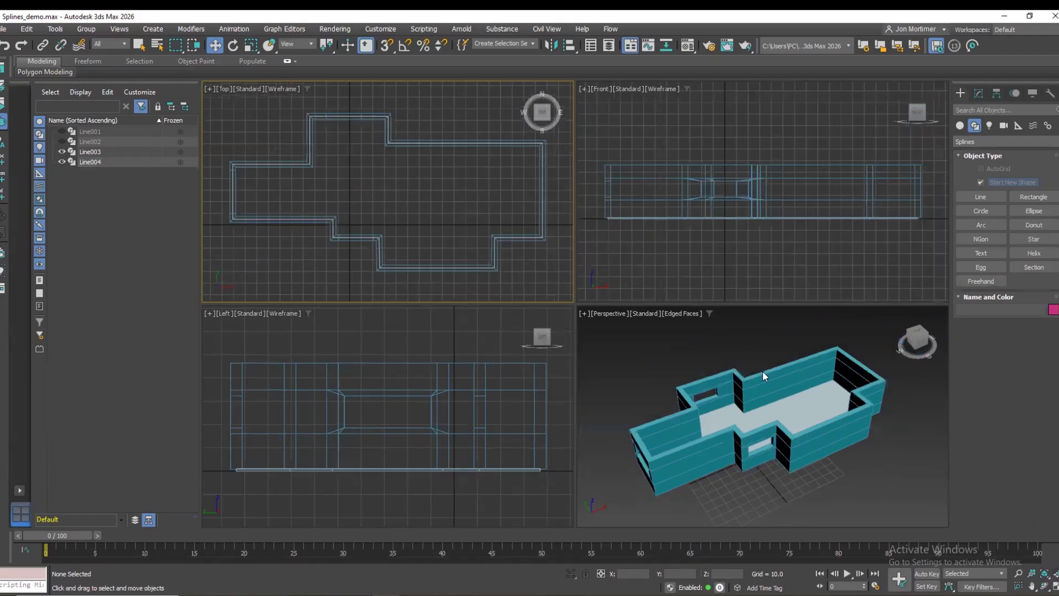
{"action": "left_click_drag", "start_coordinate": [918, 339], "coordinate": [901, 318]}
{"action": "middle_click_drag", "start_coordinate": [902, 317], "coordinate": [890, 343], "text": "alt"}
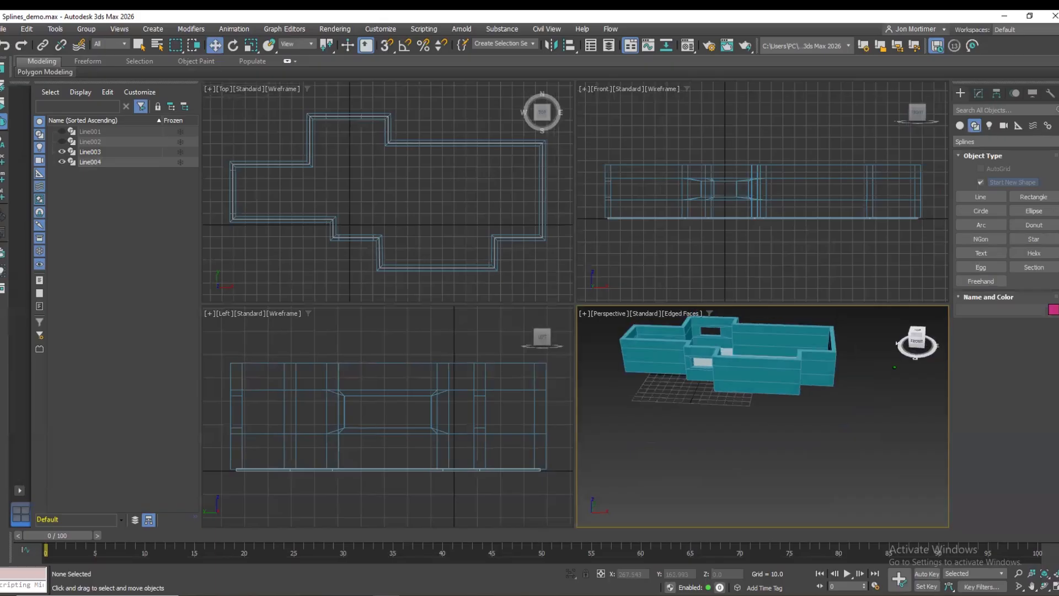
{"action": "left_click", "coordinate": [770, 380]}
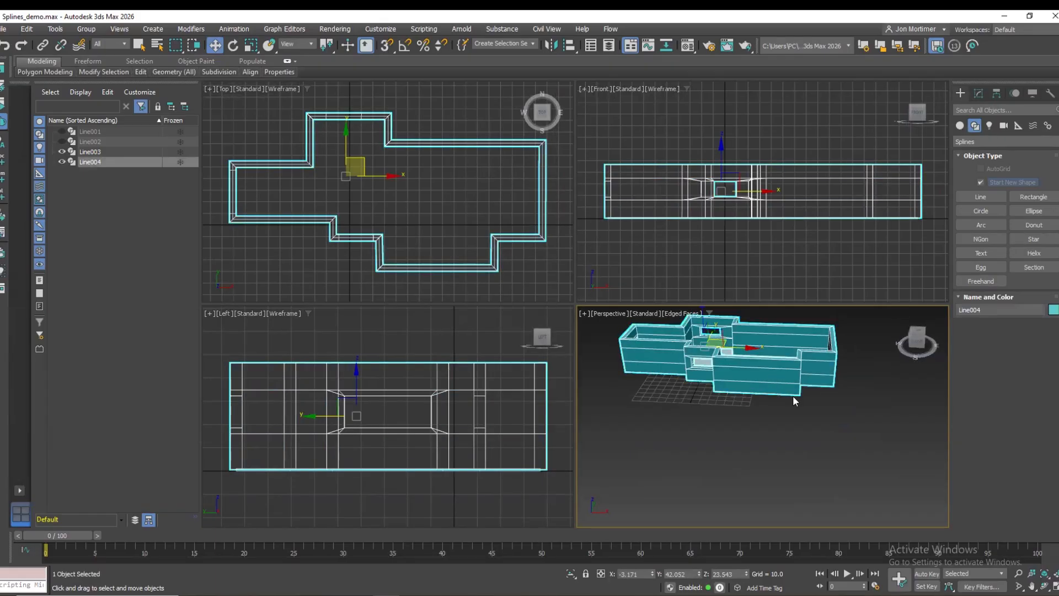
{"action": "left_click", "coordinate": [1033, 588]}
{"action": "left_click_drag", "start_coordinate": [830, 239], "coordinate": [788, 263]}
{"action": "scroll", "coordinate": [784, 234], "scroll_direction": "up", "scroll_amount": 2}
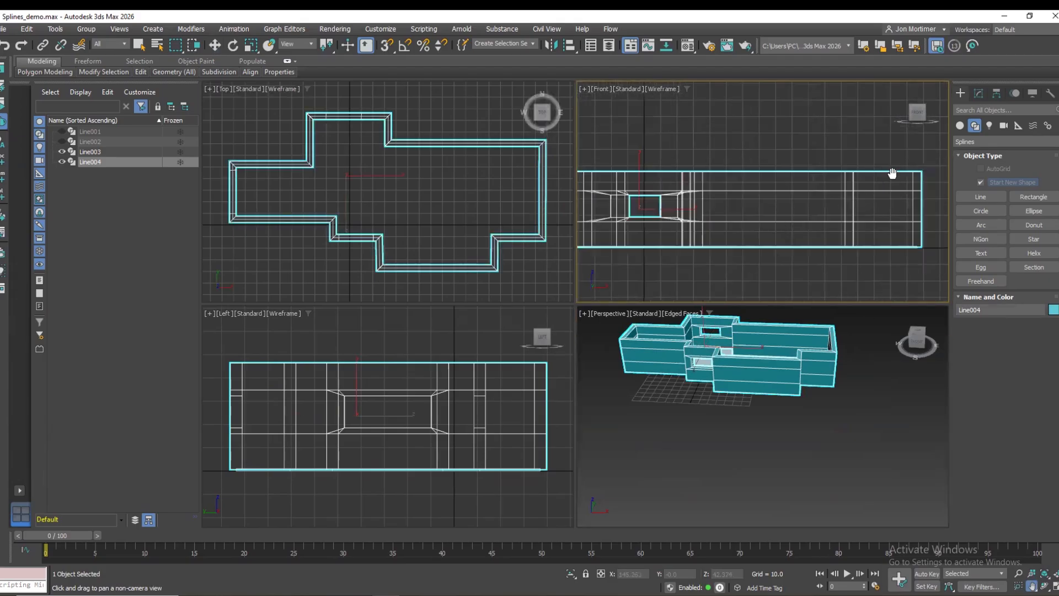
{"action": "left_click", "coordinate": [979, 94]}
{"action": "left_click", "coordinate": [991, 159]}
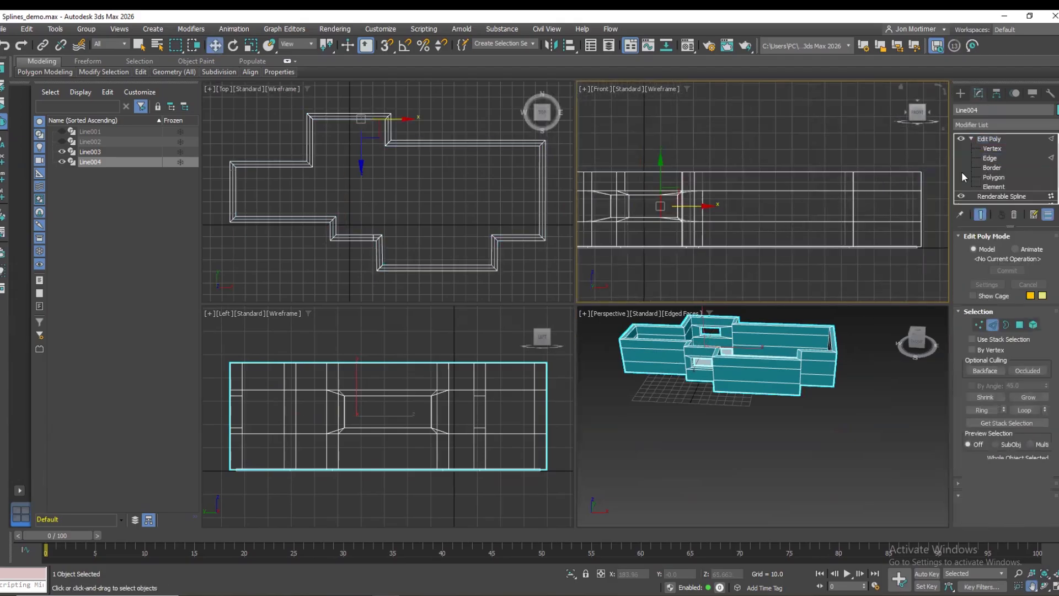
Select the horizontal edges of the projecting front wall, leaving the rear wall's edges out of the selection.
{"action": "left_click", "coordinate": [636, 189]}
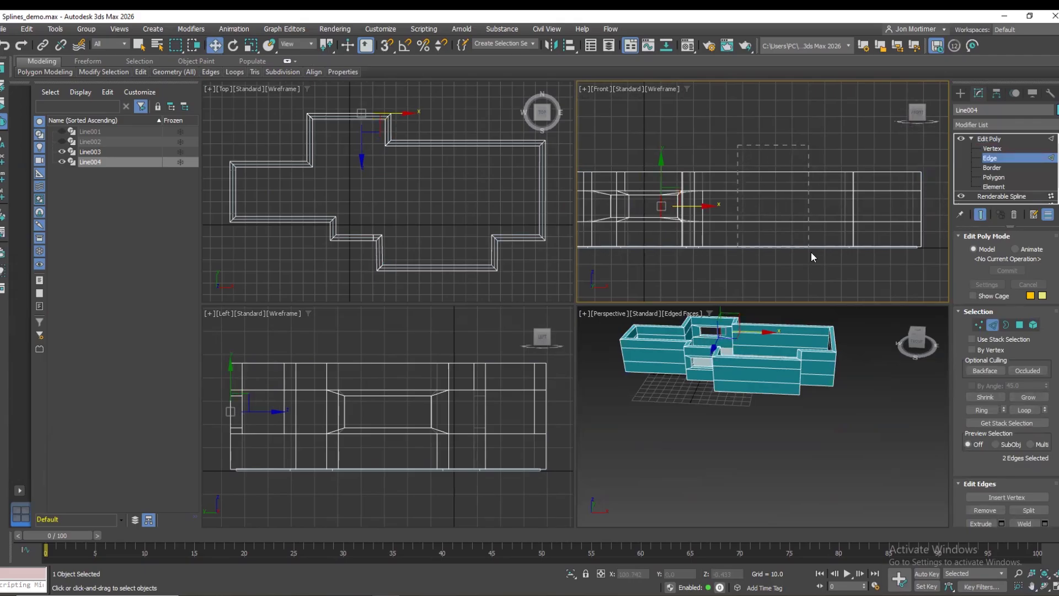
{"action": "left_click_drag", "start_coordinate": [816, 265], "coordinate": [817, 265]}
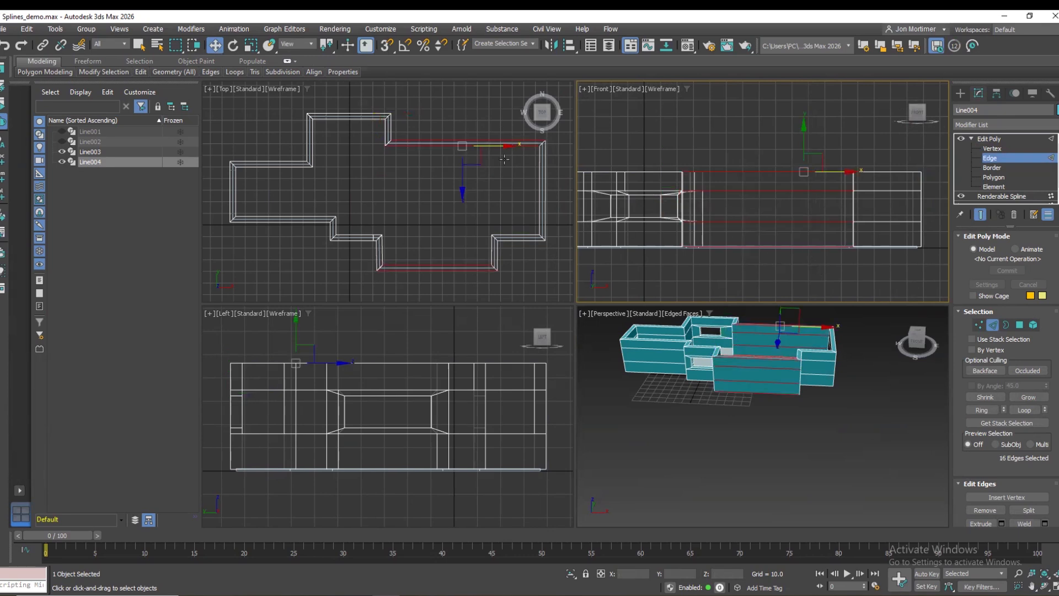
{"action": "left_click_drag", "start_coordinate": [559, 132], "coordinate": [366, 158], "text": "alt"}
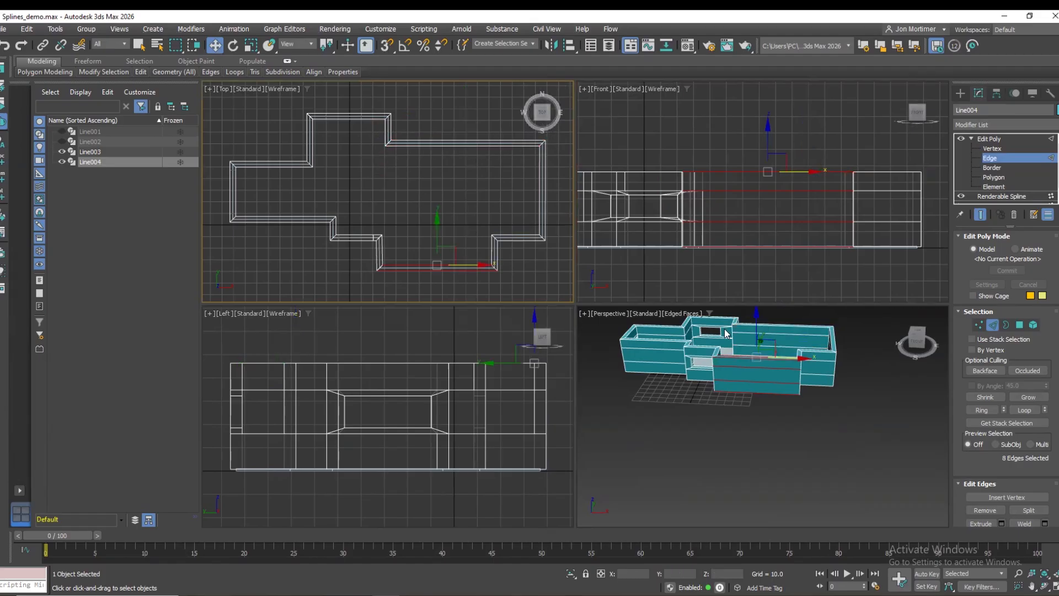
Connect the front wall's selected edges with 2 segments, pinch -29 and slide 33, and shift the new edges slightly along X.
{"action": "left_click_drag", "start_coordinate": [918, 338], "coordinate": [928, 336]}
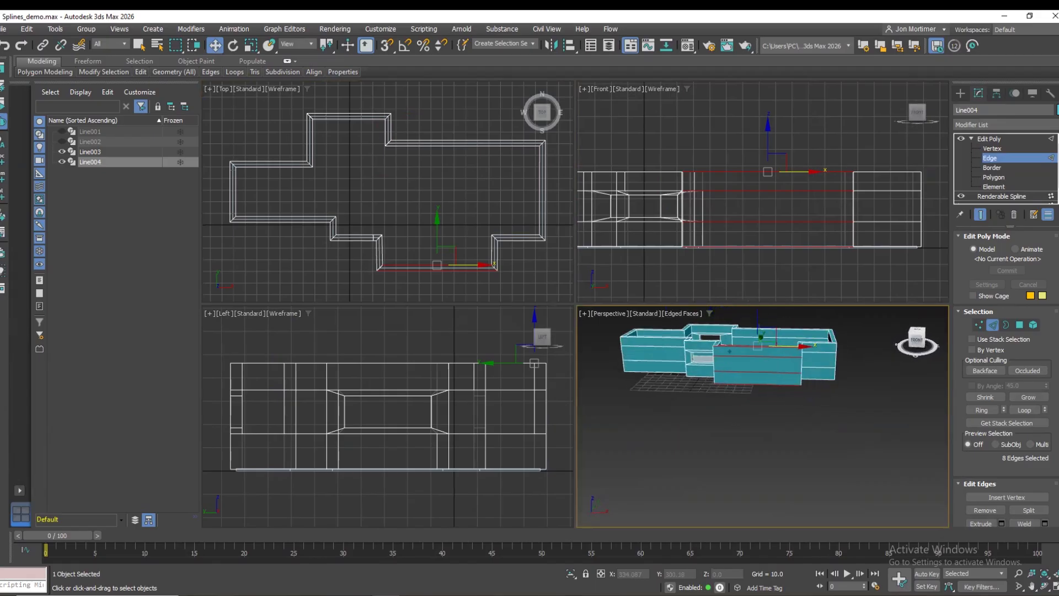
{"action": "scroll", "coordinate": [761, 350], "scroll_direction": "up", "scroll_amount": 3}
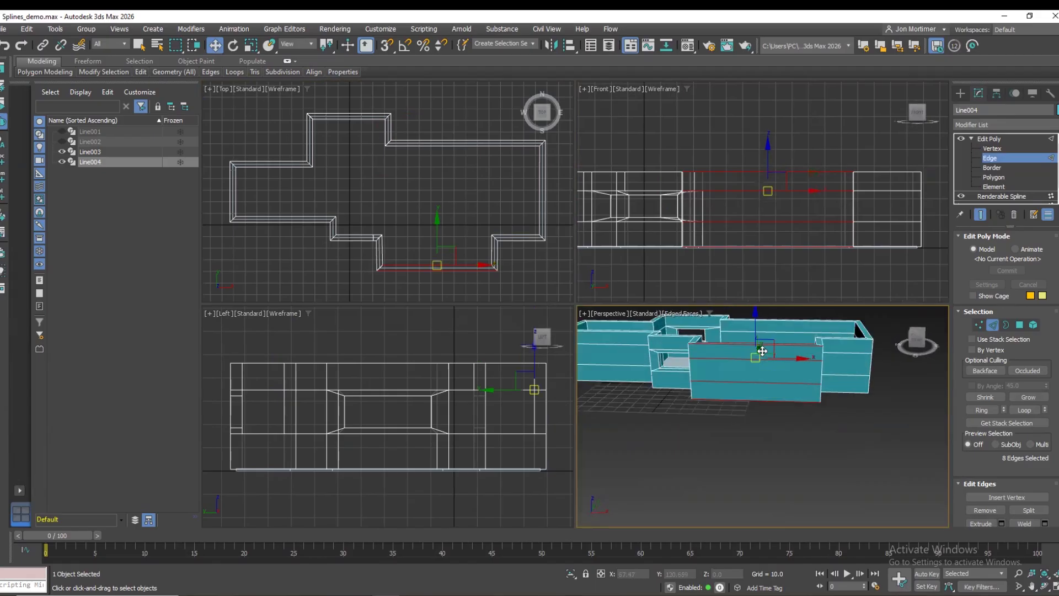
{"action": "scroll", "coordinate": [1053, 360], "scroll_direction": "down", "scroll_amount": 5}
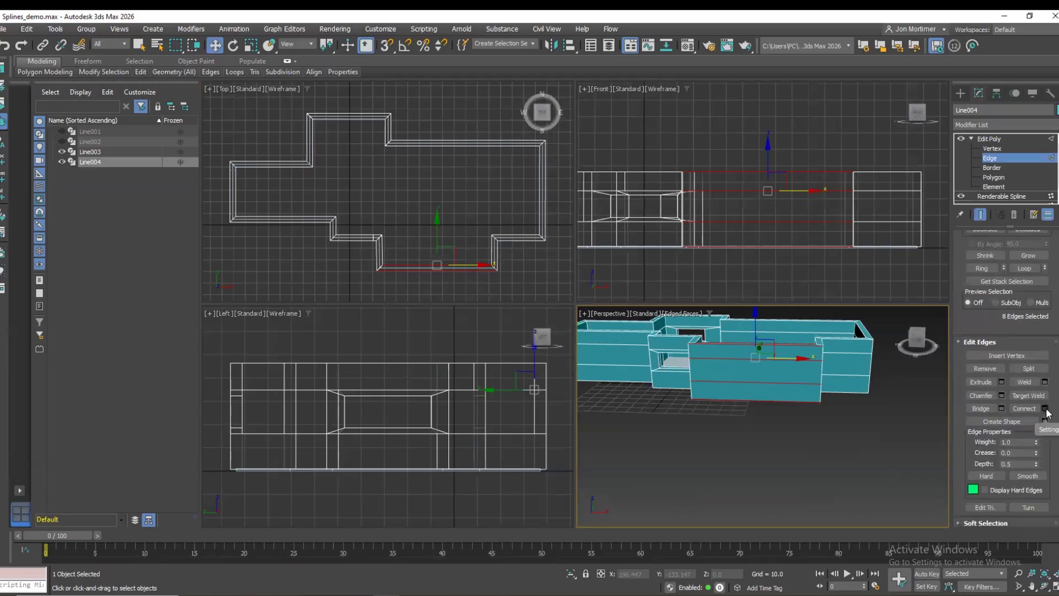
{"action": "left_click", "coordinate": [1045, 409]}
{"action": "left_click", "coordinate": [781, 423]}
{"action": "left_click", "coordinate": [771, 428]}
{"action": "left_click", "coordinate": [771, 421]}
{"action": "left_click_drag", "start_coordinate": [773, 448], "coordinate": [773, 541]}
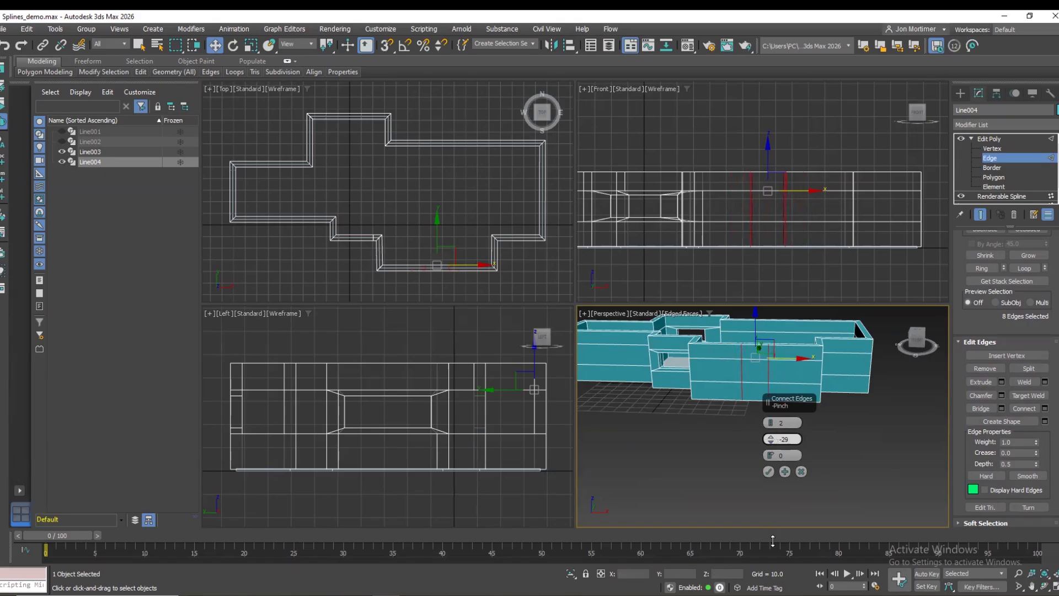
{"action": "left_click_drag", "start_coordinate": [772, 457], "coordinate": [792, 381]}
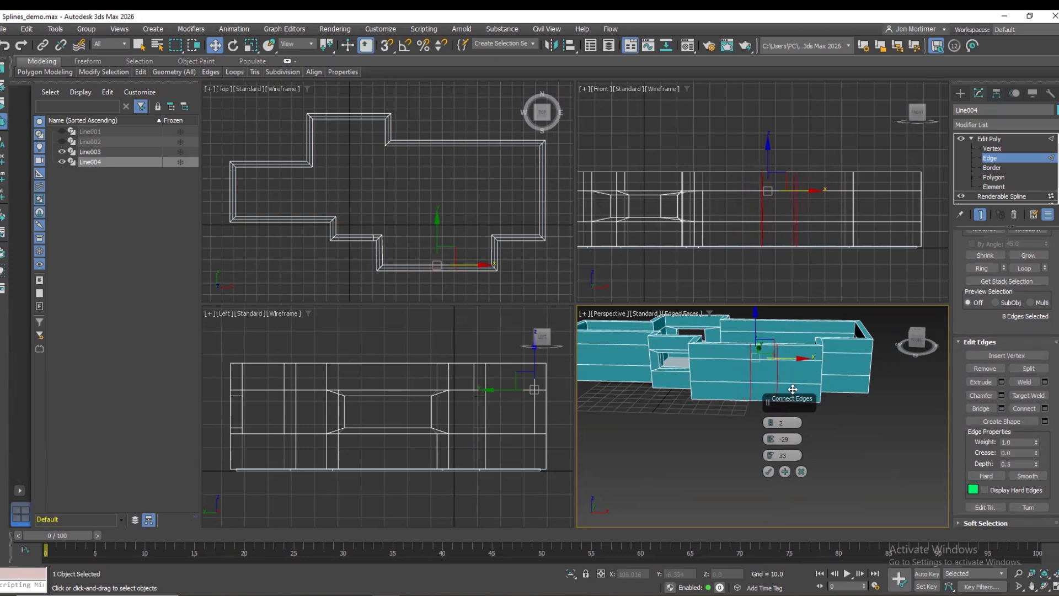
{"action": "left_click", "coordinate": [768, 472]}
{"action": "left_click_drag", "start_coordinate": [817, 373], "coordinate": [823, 374]}
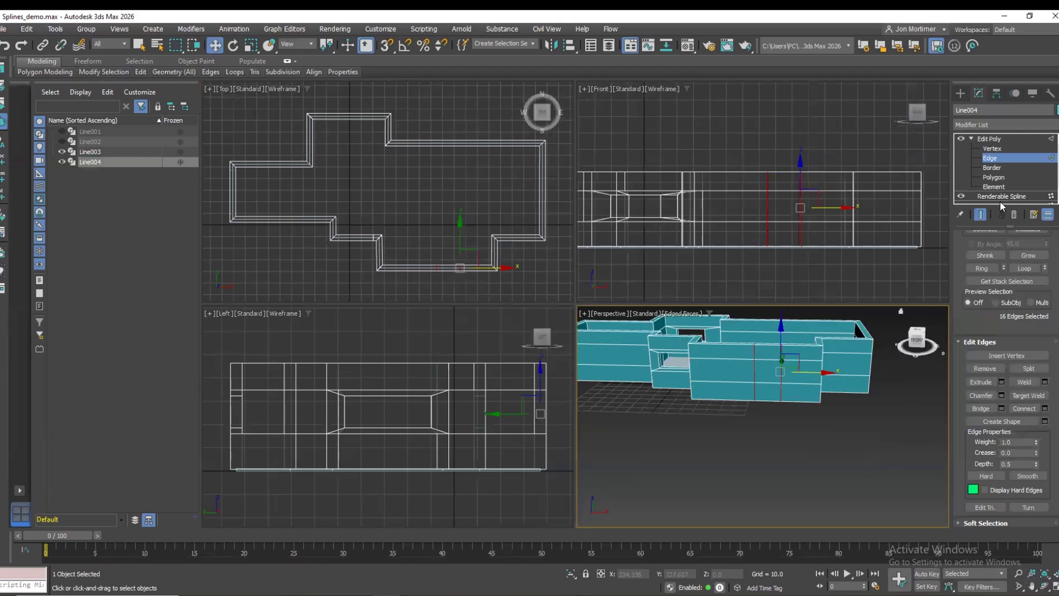
At Polygon level, delete the middle and lower outer polygons between the new vertical edges on the projecting front wall.
{"action": "left_click", "coordinate": [995, 178]}
{"action": "left_click", "coordinate": [771, 372]}
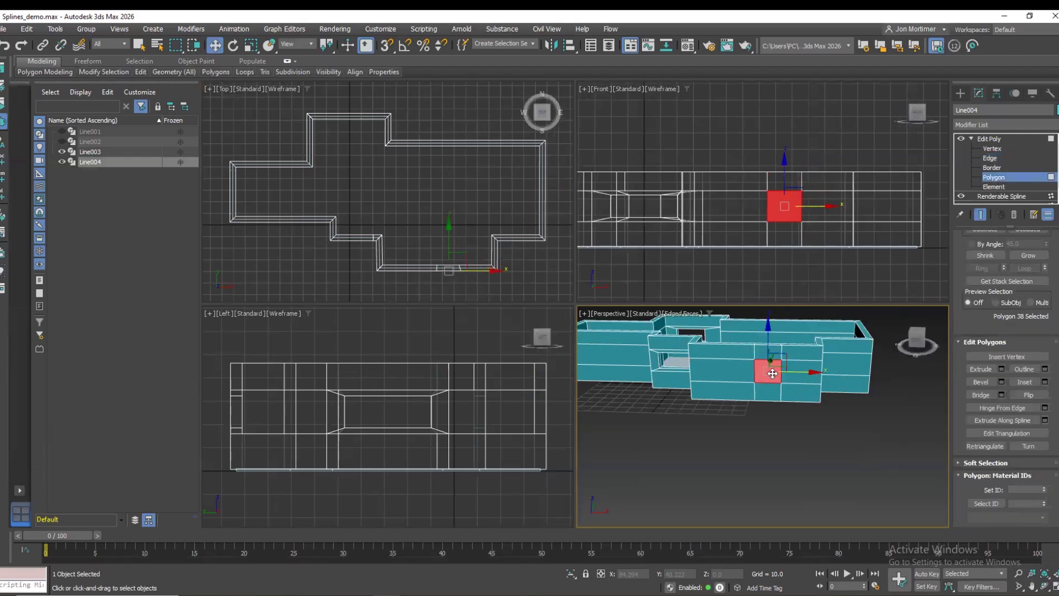
{"action": "key", "text": "shift"}
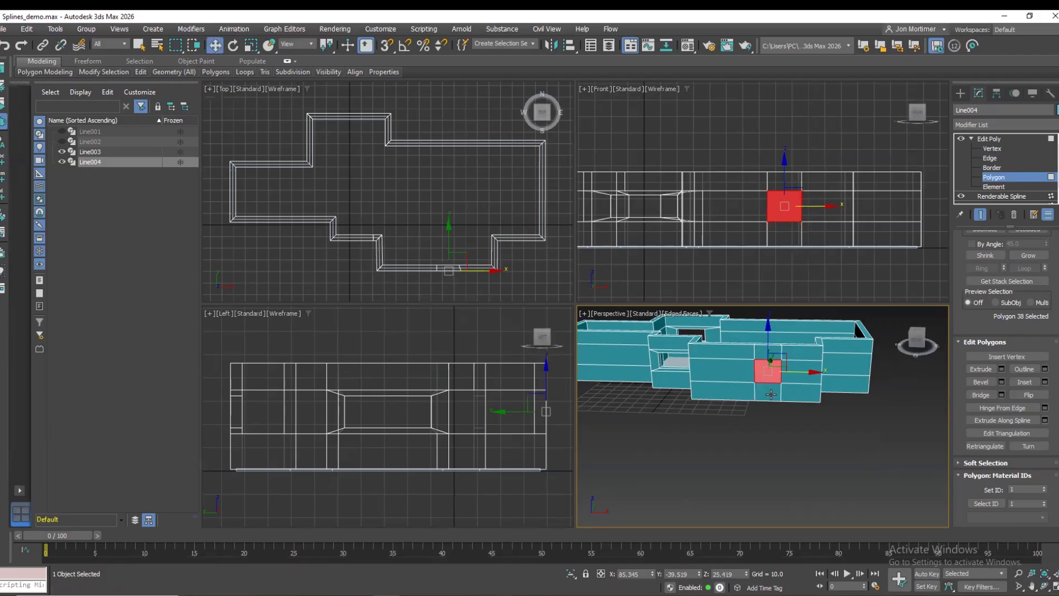
{"action": "key", "text": "Delete"}
{"action": "left_click", "coordinate": [769, 392]}
{"action": "key", "text": "Delete"}
Delete the matching inner wall polygons and the bottom polygon across the doorway to cut it through the front wall.
{"action": "left_click_drag", "start_coordinate": [916, 338], "coordinate": [912, 327]}
{"action": "left_click", "coordinate": [756, 358]}
{"action": "key", "text": "Delete"}
{"action": "left_click", "coordinate": [749, 372]}
{"action": "key", "text": "Delete"}
{"action": "left_click_drag", "start_coordinate": [923, 342], "coordinate": [930, 353]}
{"action": "scroll", "coordinate": [800, 406], "scroll_direction": "up", "scroll_amount": 5}
{"action": "left_click", "coordinate": [789, 384]}
{"action": "key", "text": "Delete"}
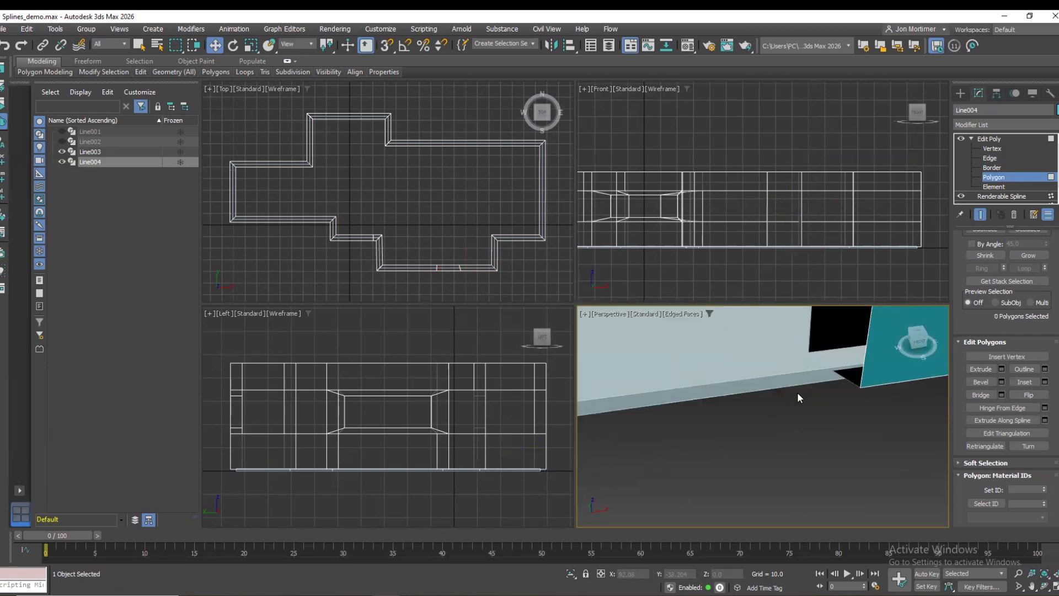
{"action": "scroll", "coordinate": [798, 395], "scroll_direction": "down", "scroll_amount": 5}
{"action": "left_click_drag", "start_coordinate": [920, 342], "coordinate": [908, 333]}
{"action": "left_click", "coordinate": [1054, 576]}
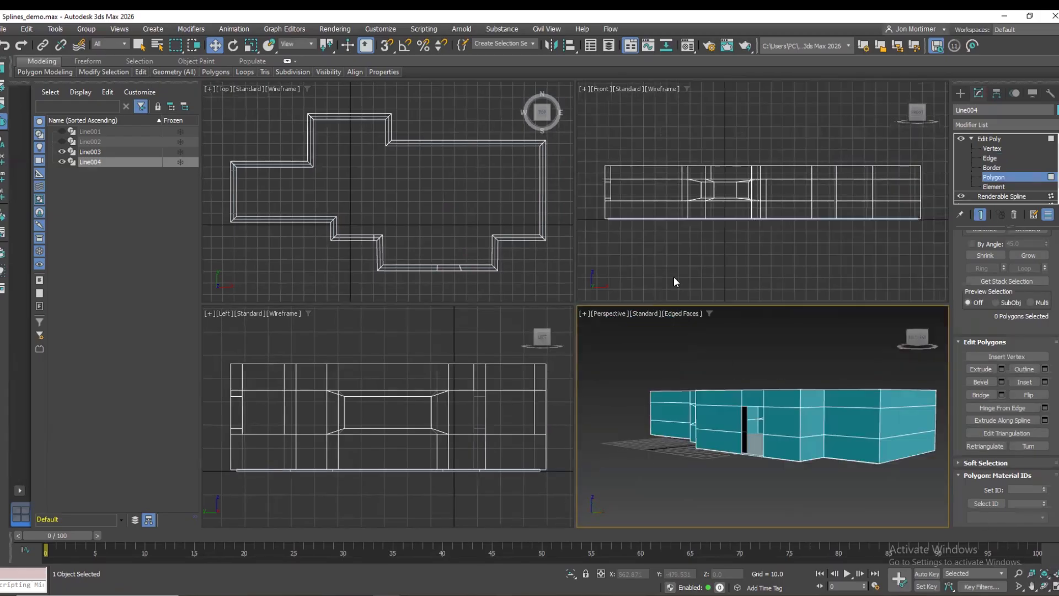
At Edge level, bridge the lower inner and outer vertical edges on the doorway's left side.
{"action": "left_click", "coordinate": [991, 158]}
{"action": "scroll", "coordinate": [754, 447], "scroll_direction": "up", "scroll_amount": 3}
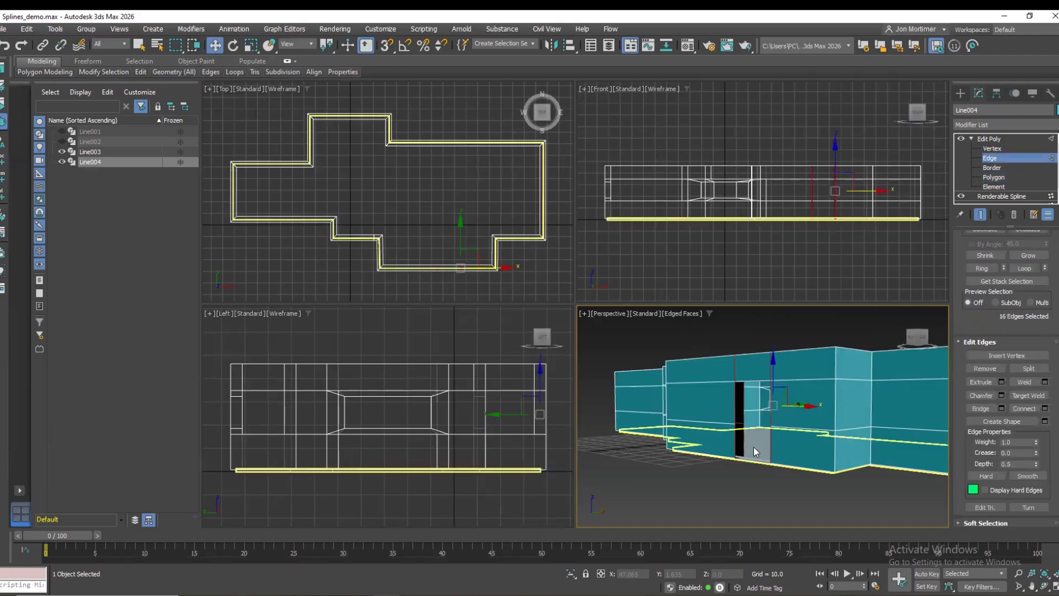
{"action": "left_click", "coordinate": [744, 496]}
{"action": "scroll", "coordinate": [742, 429], "scroll_direction": "up", "scroll_amount": 5}
{"action": "left_click", "coordinate": [723, 362]}
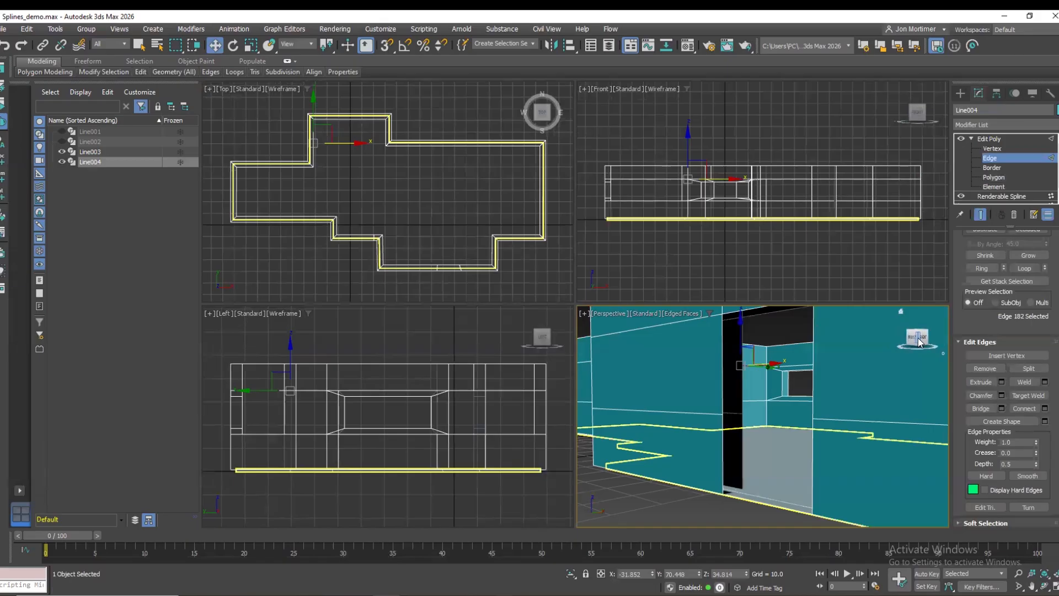
{"action": "left_click_drag", "start_coordinate": [919, 340], "coordinate": [911, 336]}
{"action": "left_click", "coordinate": [717, 514]}
{"action": "left_click", "coordinate": [742, 467]}
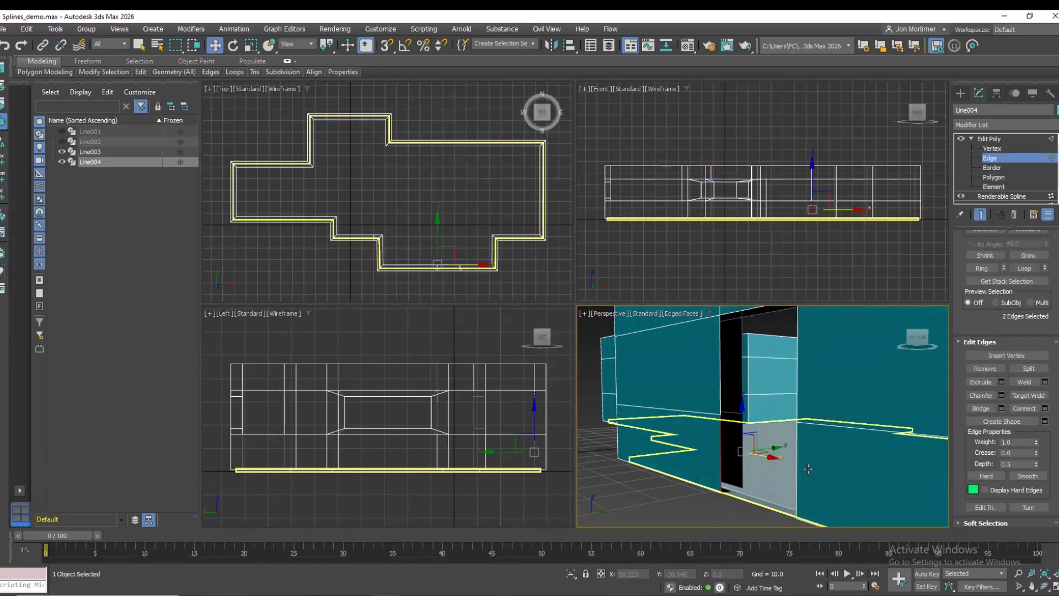
{"action": "left_click", "coordinate": [981, 408]}
{"action": "left_click", "coordinate": [699, 516]}
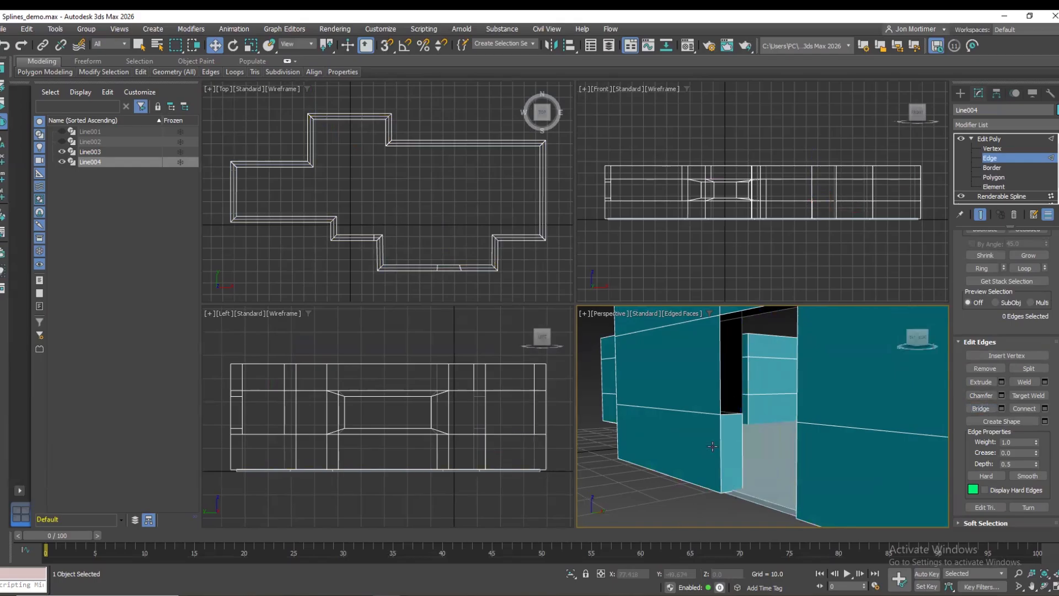
Bridge the upper inner and outer vertical edges on the doorway's left side to complete that jamb.
{"action": "left_click", "coordinate": [762, 314]}
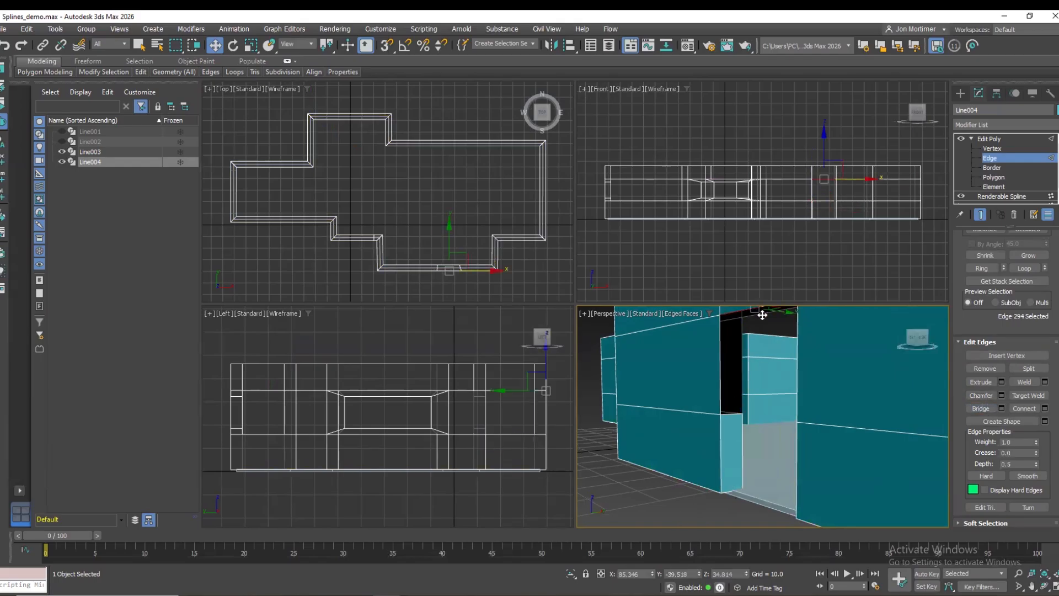
{"action": "left_click", "coordinate": [1033, 586]}
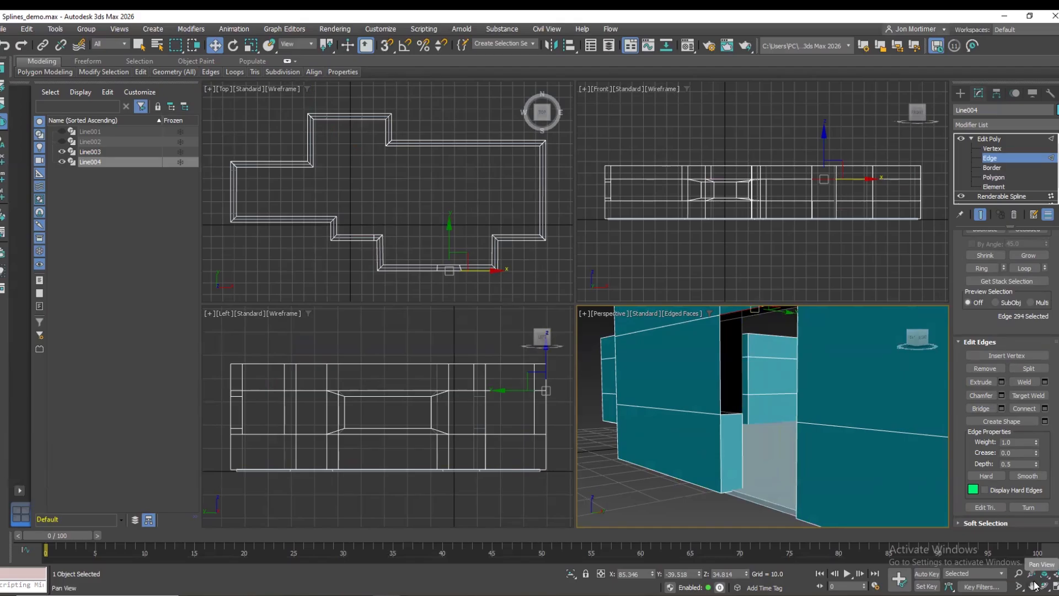
{"action": "left_click_drag", "start_coordinate": [751, 353], "coordinate": [748, 384]}
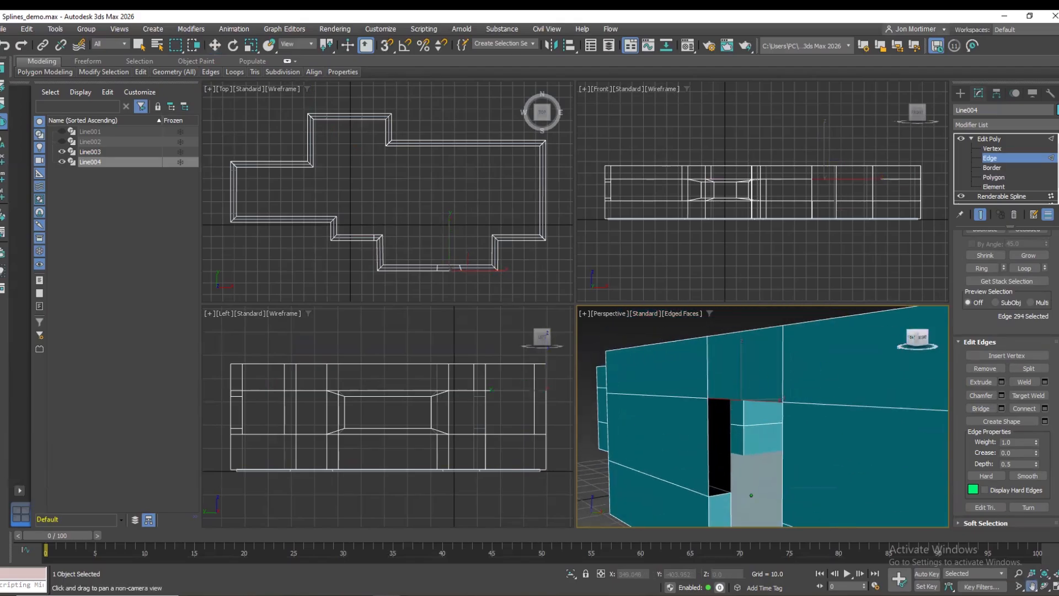
{"action": "left_click_drag", "start_coordinate": [901, 341], "coordinate": [877, 353]}
{"action": "key", "text": "w"}
{"action": "left_click", "coordinate": [748, 408], "text": "ctrl"}
{"action": "left_click", "coordinate": [743, 417]}
{"action": "left_click", "coordinate": [748, 402], "text": "ctrl"}
{"action": "left_click", "coordinate": [981, 408]}
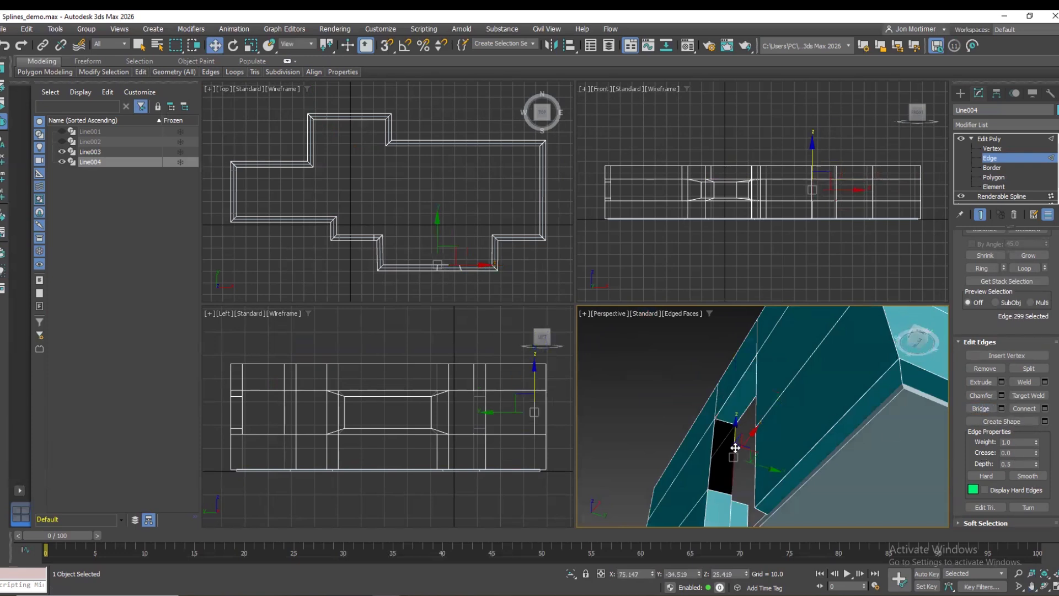
{"action": "left_click", "coordinate": [981, 408]}
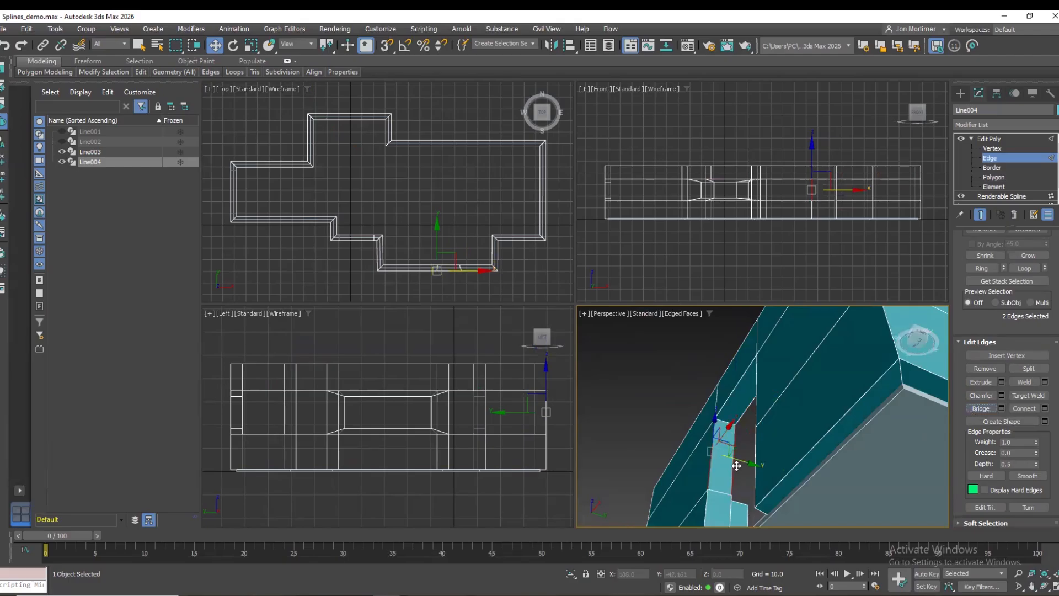
Bridge the upper inner and outer vertical edges on the doorway's right side.
{"action": "left_click", "coordinate": [754, 451]}
{"action": "left_click_drag", "start_coordinate": [912, 339], "coordinate": [920, 345]}
{"action": "left_click", "coordinate": [809, 429]}
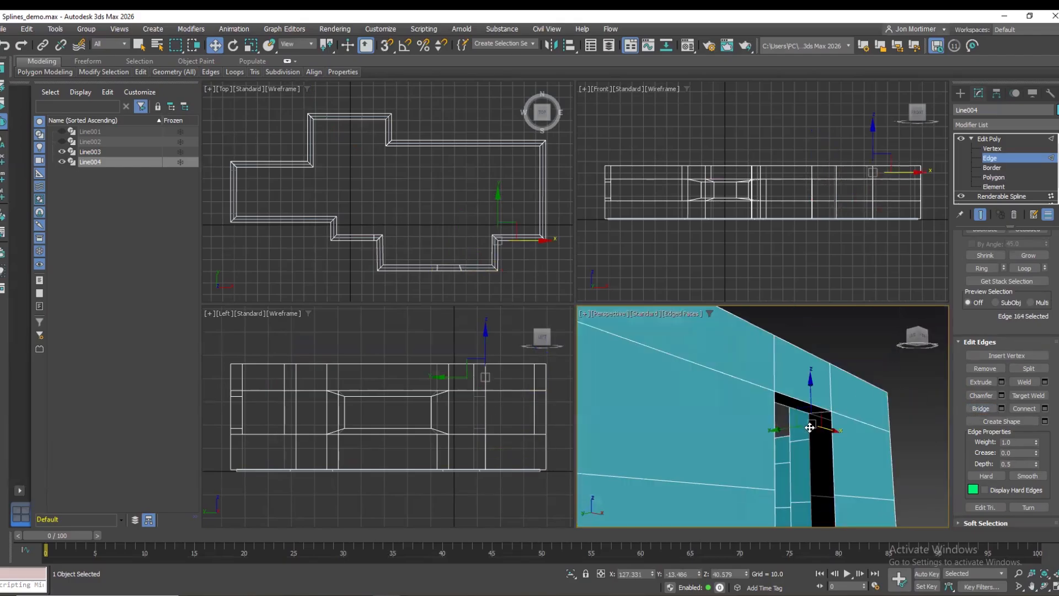
{"action": "left_click", "coordinate": [931, 434]}
{"action": "left_click_drag", "start_coordinate": [917, 334], "coordinate": [919, 337]}
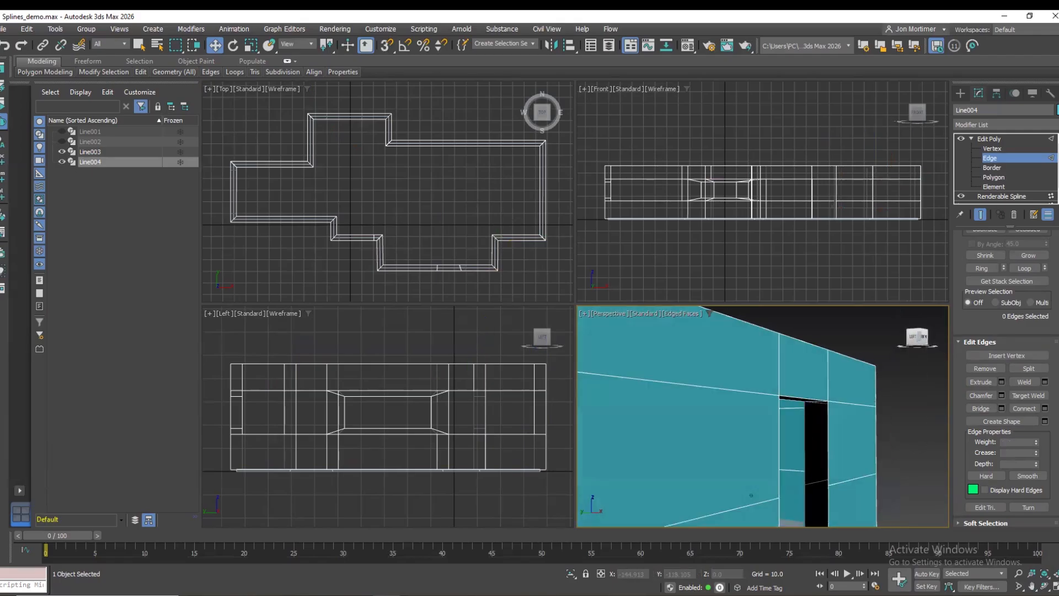
{"action": "left_click", "coordinate": [804, 445]}
{"action": "left_click", "coordinate": [899, 433]}
{"action": "left_click_drag", "start_coordinate": [918, 344], "coordinate": [918, 336]}
{"action": "scroll", "coordinate": [804, 448], "scroll_direction": "up", "scroll_amount": 3}
{"action": "left_click", "coordinate": [798, 447]}
{"action": "left_click", "coordinate": [840, 459], "text": "ctrl"}
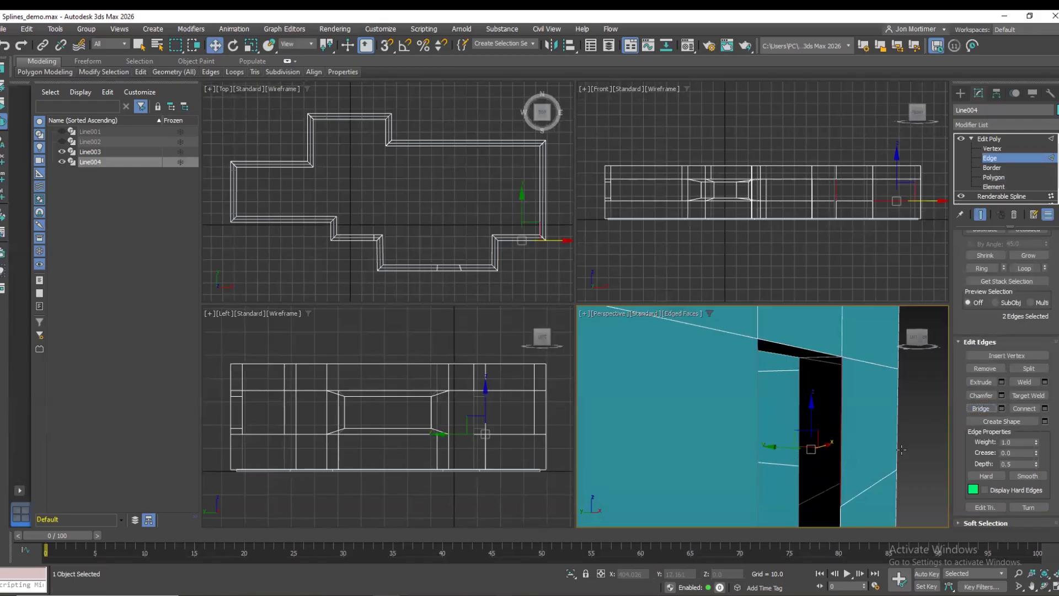
{"action": "left_click", "coordinate": [797, 478]}
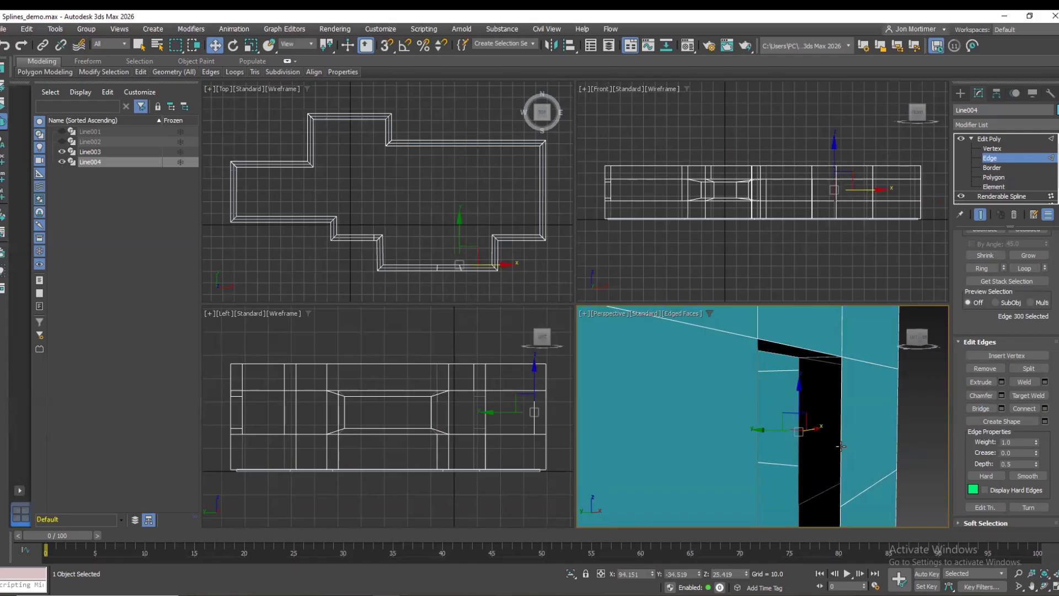
{"action": "left_click", "coordinate": [970, 408]}
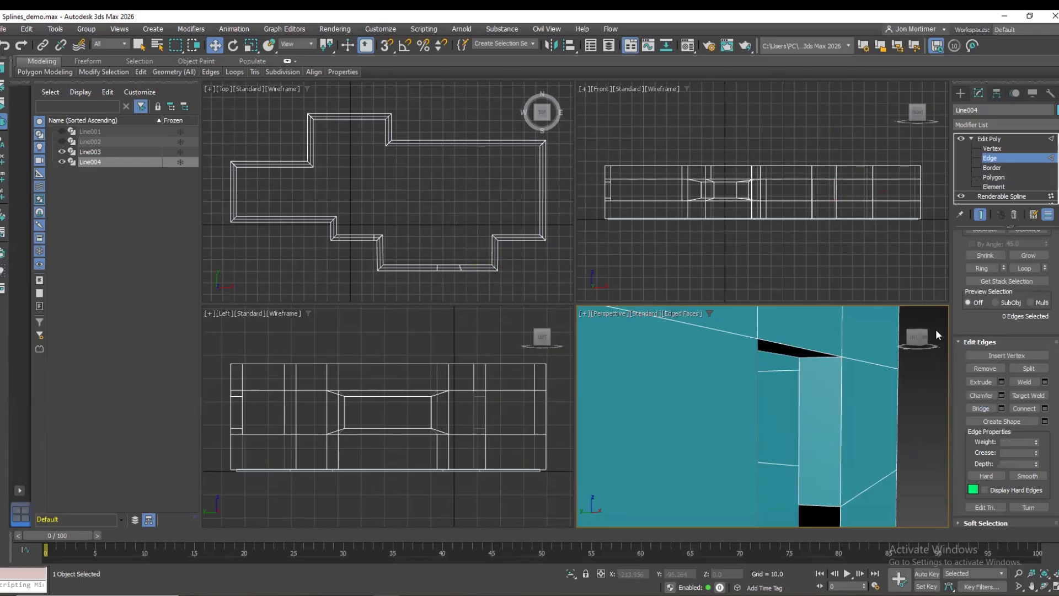
Bridge the lower inner and outer vertical edges on the doorway's right side and clear the edge selection.
{"action": "left_click", "coordinate": [1035, 587]}
{"action": "left_click_drag", "start_coordinate": [942, 497], "coordinate": [943, 407]}
{"action": "right_click", "coordinate": [784, 454]}
{"action": "left_click", "coordinate": [786, 454]}
{"action": "left_click", "coordinate": [786, 458]}
{"action": "left_click", "coordinate": [785, 487]}
{"action": "left_click", "coordinate": [825, 492], "text": "ctrl"}
{"action": "left_click", "coordinate": [793, 494]}
{"action": "left_click", "coordinate": [786, 502]}
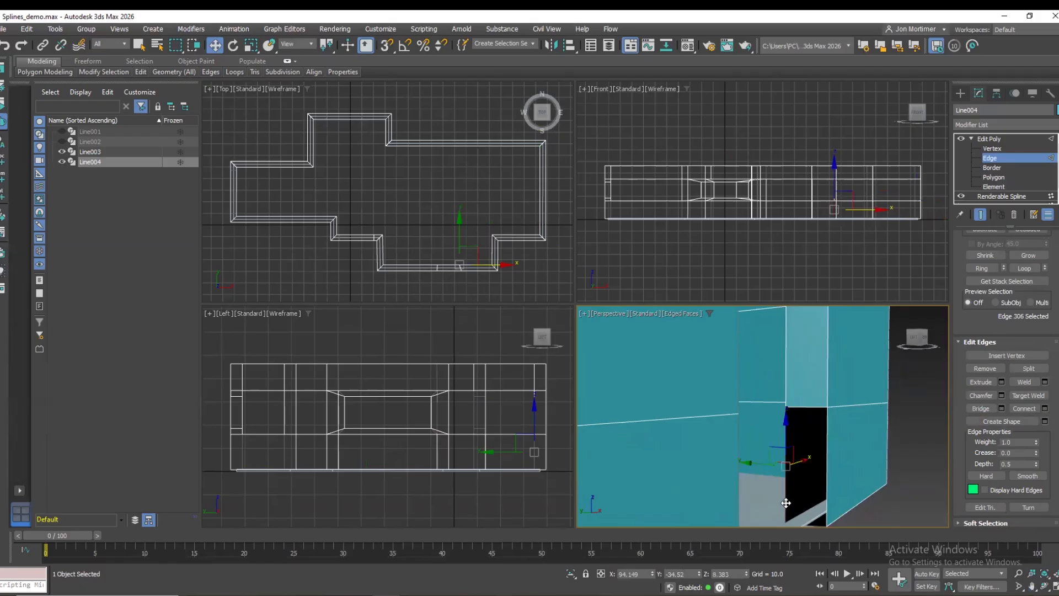
{"action": "left_click", "coordinate": [826, 501], "text": "ctrl"}
{"action": "left_click", "coordinate": [980, 409]}
{"action": "left_click", "coordinate": [915, 449]}
Save the scene with the new doorway and check the building's walls and openings from several sides.
{"action": "middle_click_drag", "start_coordinate": [881, 458], "coordinate": [931, 337], "text": "alt"}
{"action": "left_click_drag", "start_coordinate": [918, 337], "coordinate": [910, 337]}
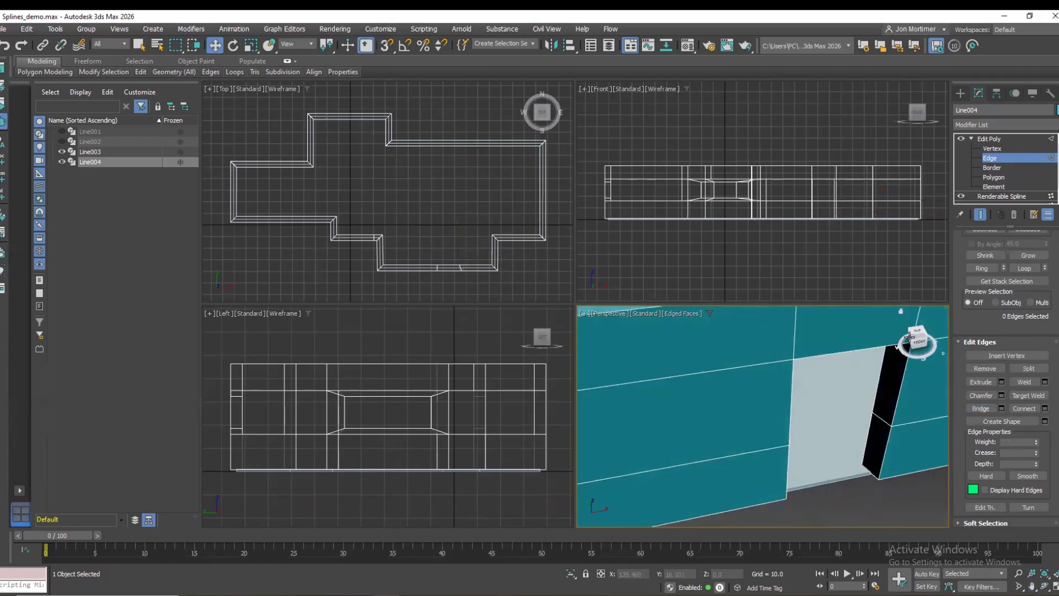
{"action": "key", "text": "ctrl+s"}
{"action": "left_click", "coordinate": [919, 335]}
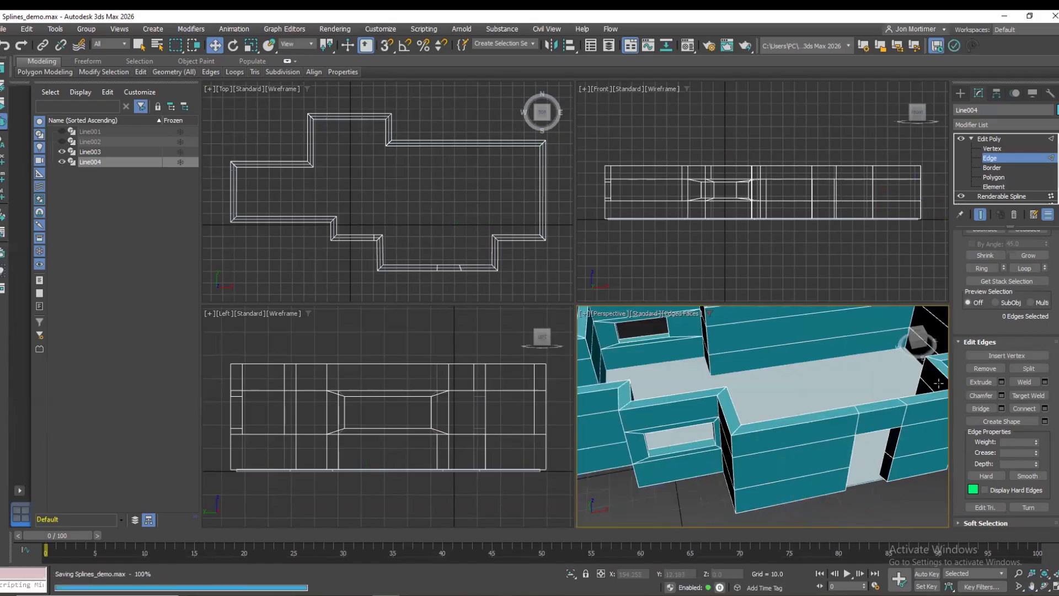
{"action": "left_click_drag", "start_coordinate": [920, 334], "coordinate": [942, 352]}
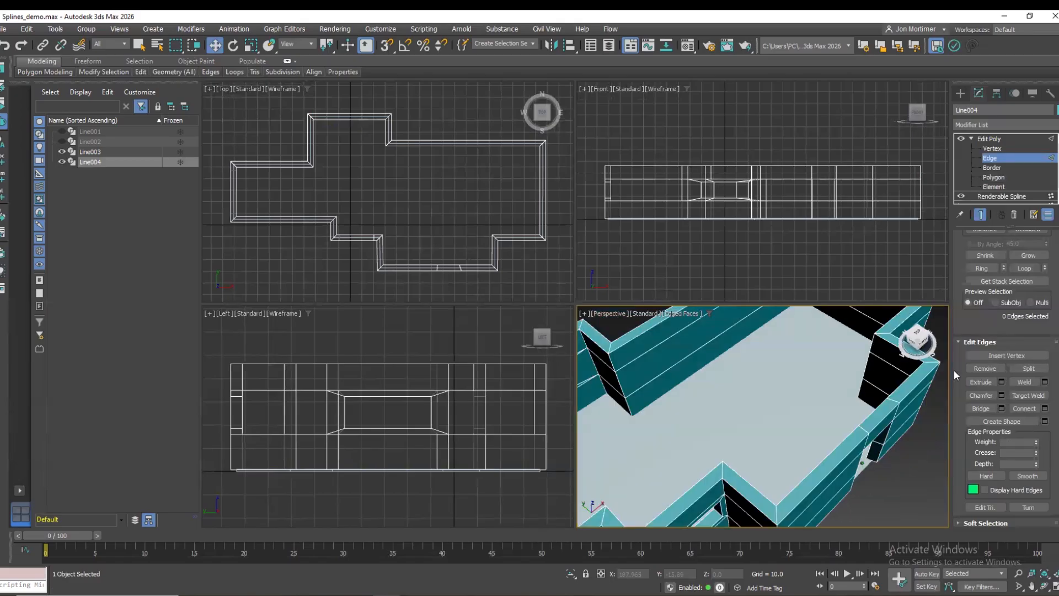
{"action": "left_click", "coordinate": [1052, 577]}
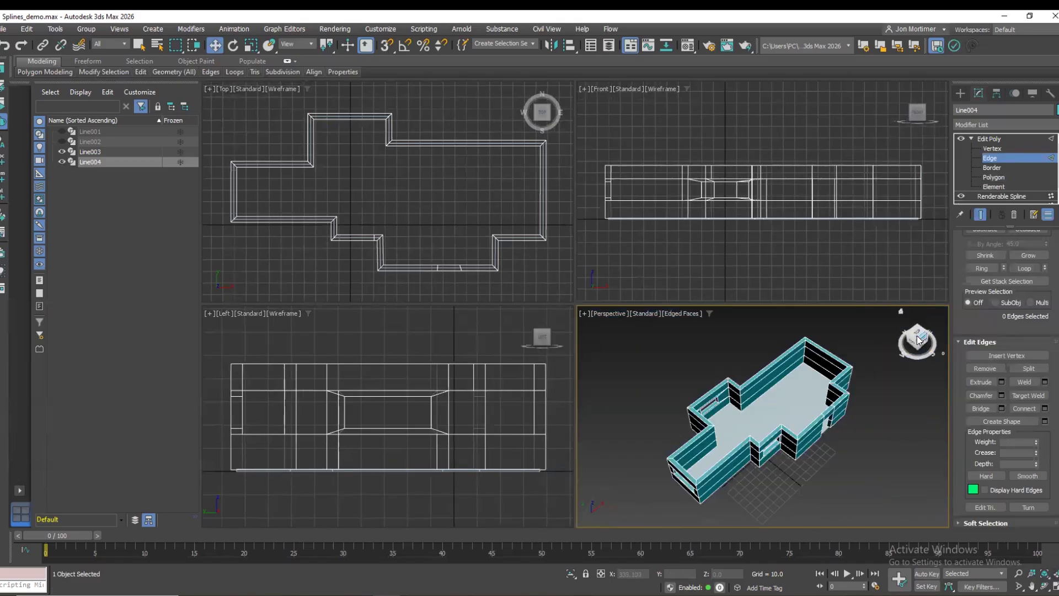
{"action": "left_click_drag", "start_coordinate": [913, 337], "coordinate": [917, 345]}
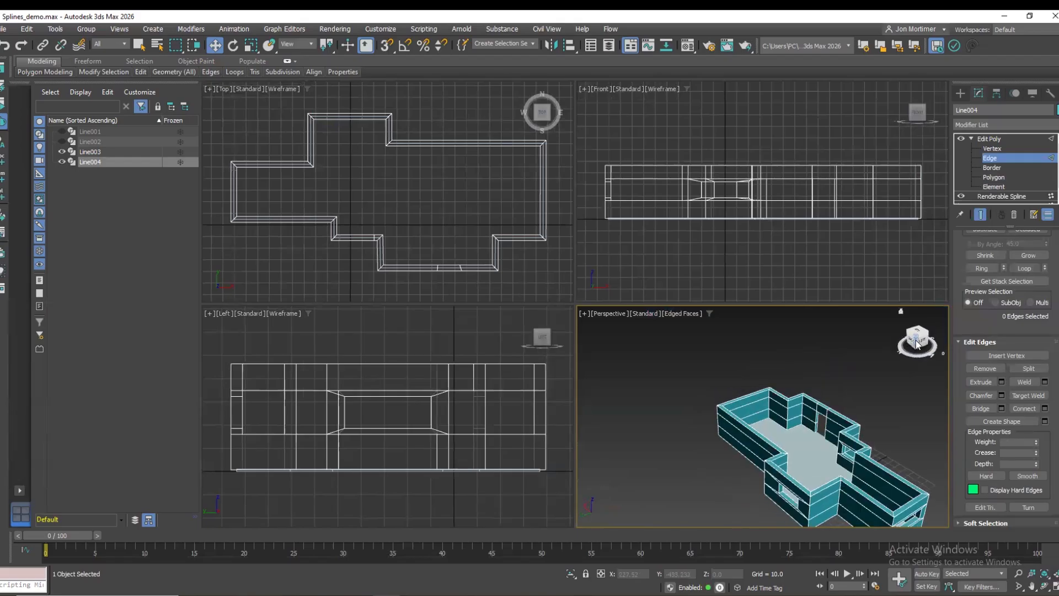
{"action": "key", "text": "ctrl+s"}
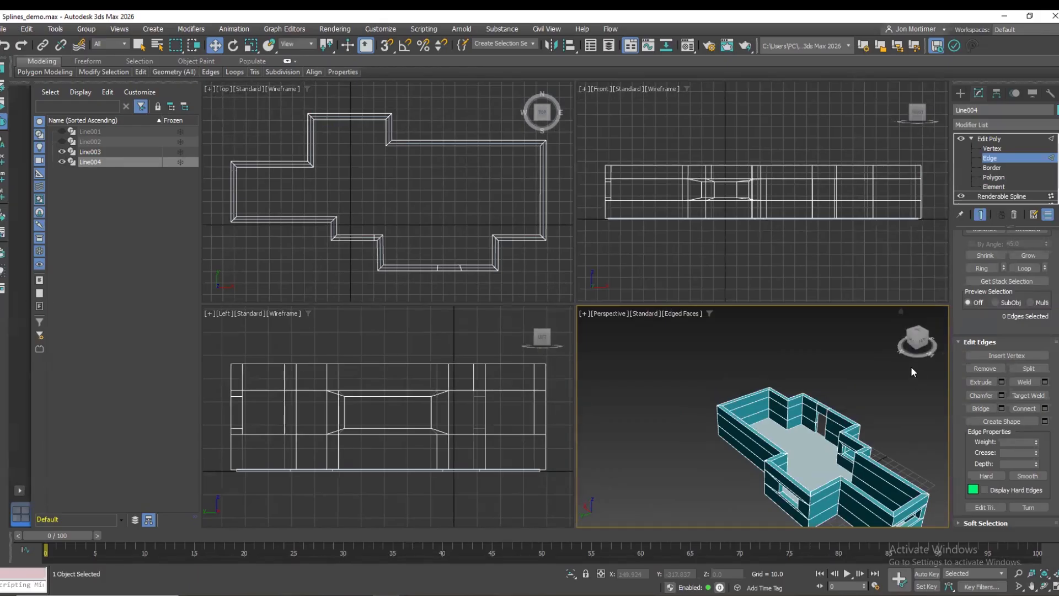
{"action": "left_click", "coordinate": [1033, 587]}
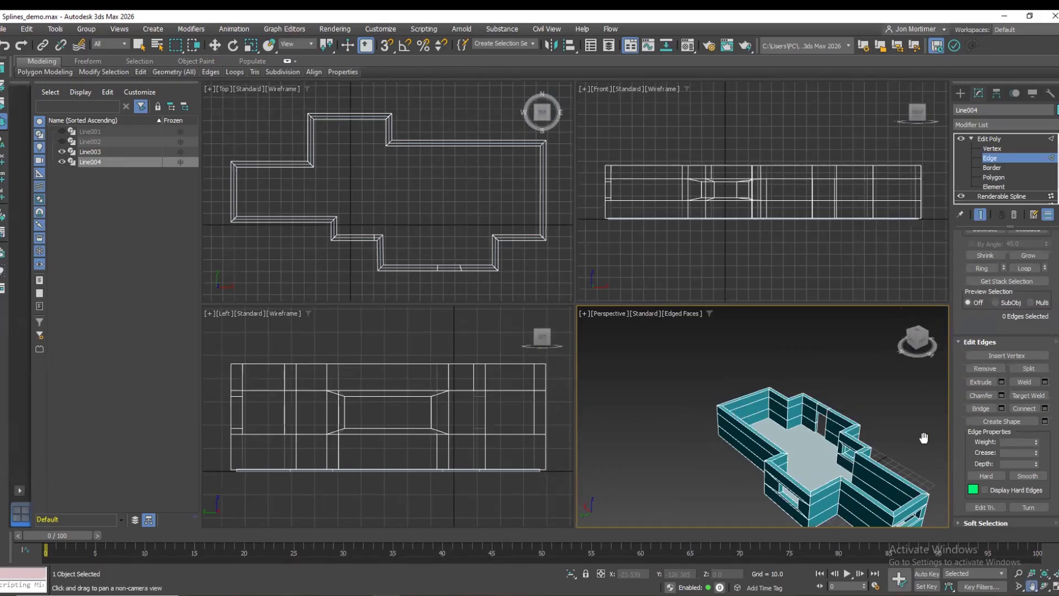
{"action": "left_click_drag", "start_coordinate": [924, 438], "coordinate": [873, 393]}
{"action": "left_click_drag", "start_coordinate": [921, 341], "coordinate": [880, 337]}
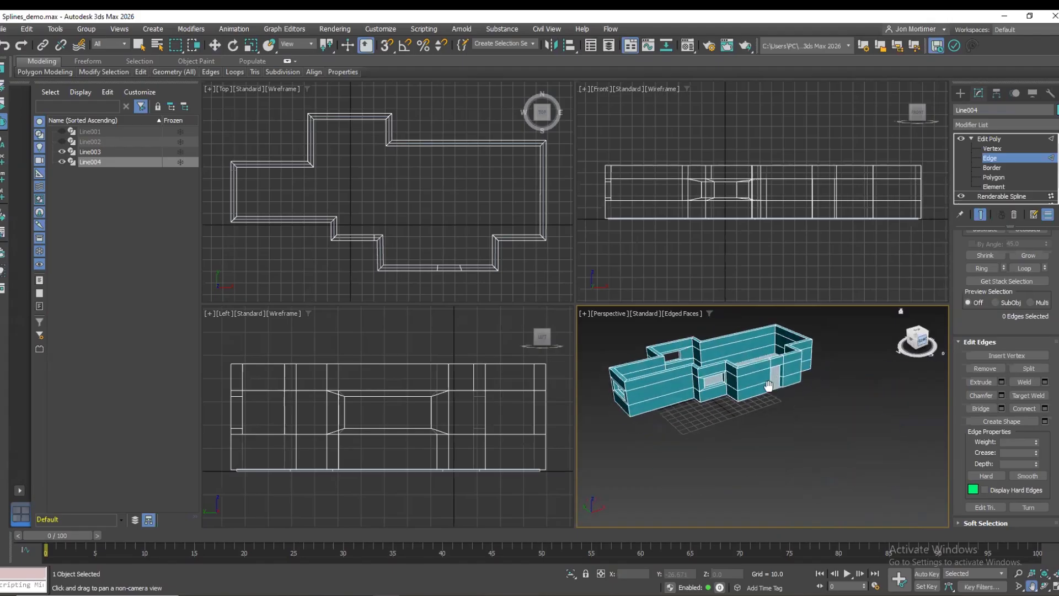
{"action": "scroll", "coordinate": [770, 386], "scroll_direction": "up", "scroll_amount": 2}
{"action": "scroll", "coordinate": [787, 420], "scroll_direction": "up", "scroll_amount": 2}
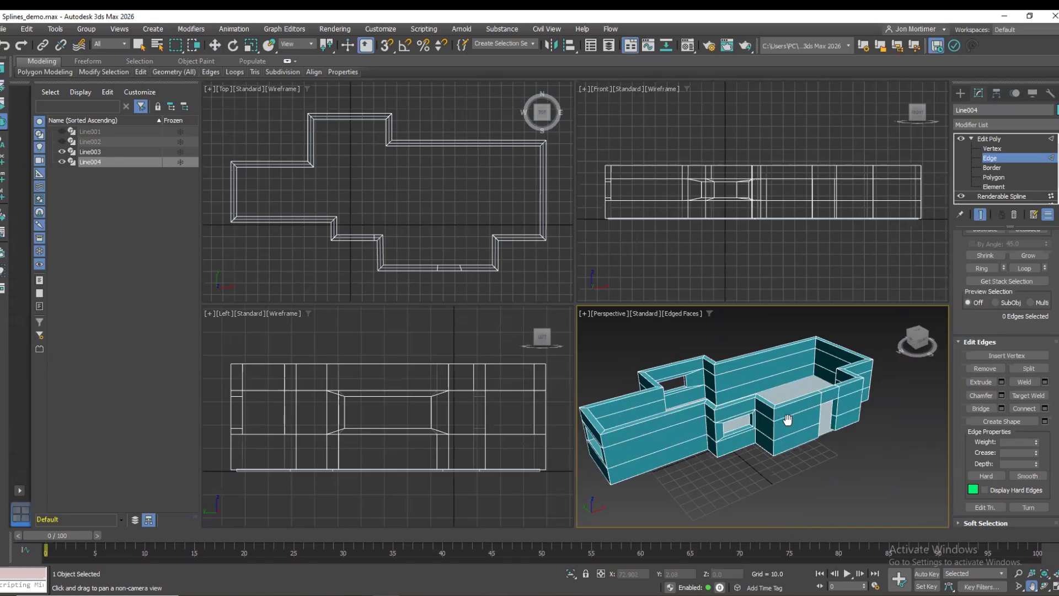
Switch to Photoshop and review the Assets_3d.psd board of repeatable objects, hero items and book sketches.
{"action": "left_click", "coordinate": [406, 594]}
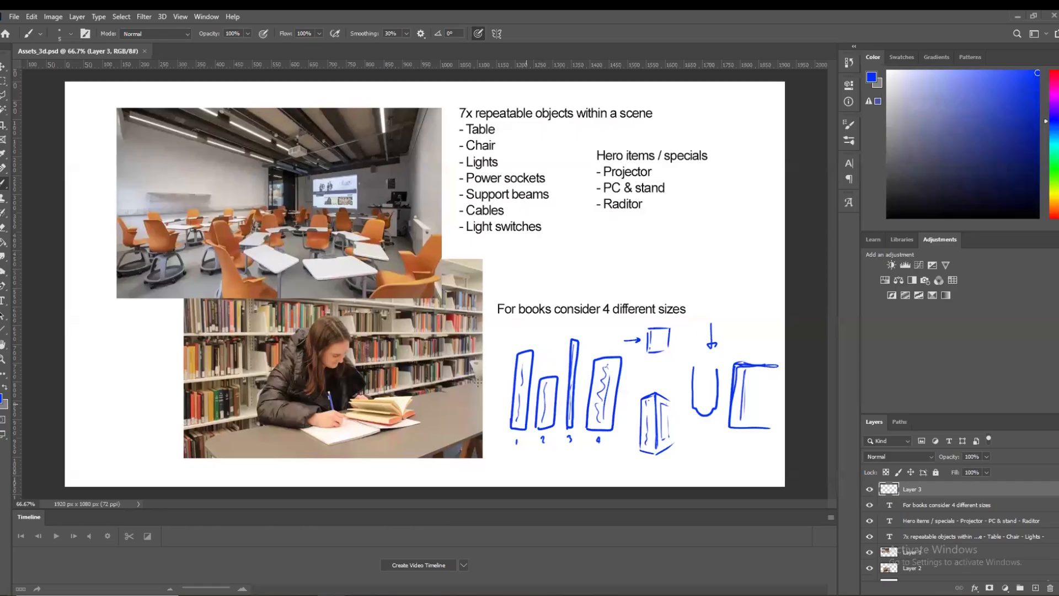
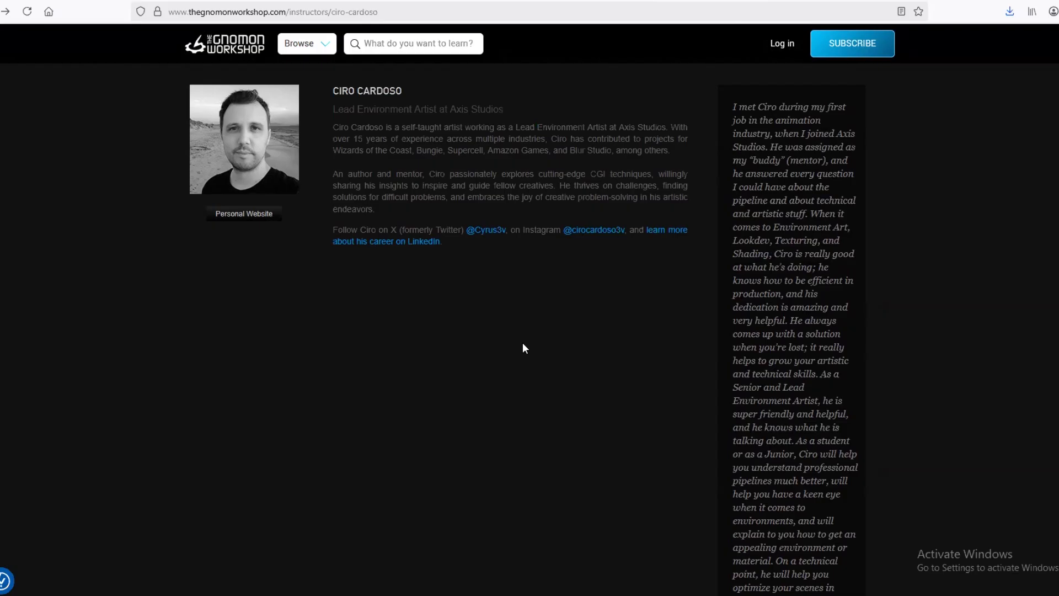
On the instructor's Gnomon Workshop page in the browser, open the tutorial "Creating Environment Art for Digital Production".
{"action": "scroll", "coordinate": [519, 347], "scroll_direction": "down", "scroll_amount": 10}
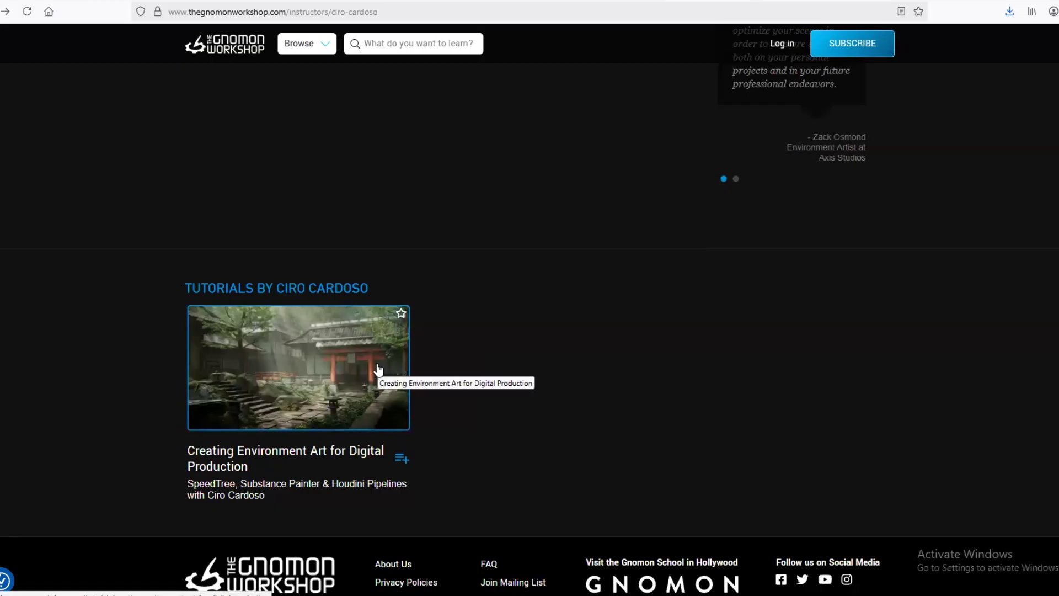
{"action": "left_click", "coordinate": [357, 359]}
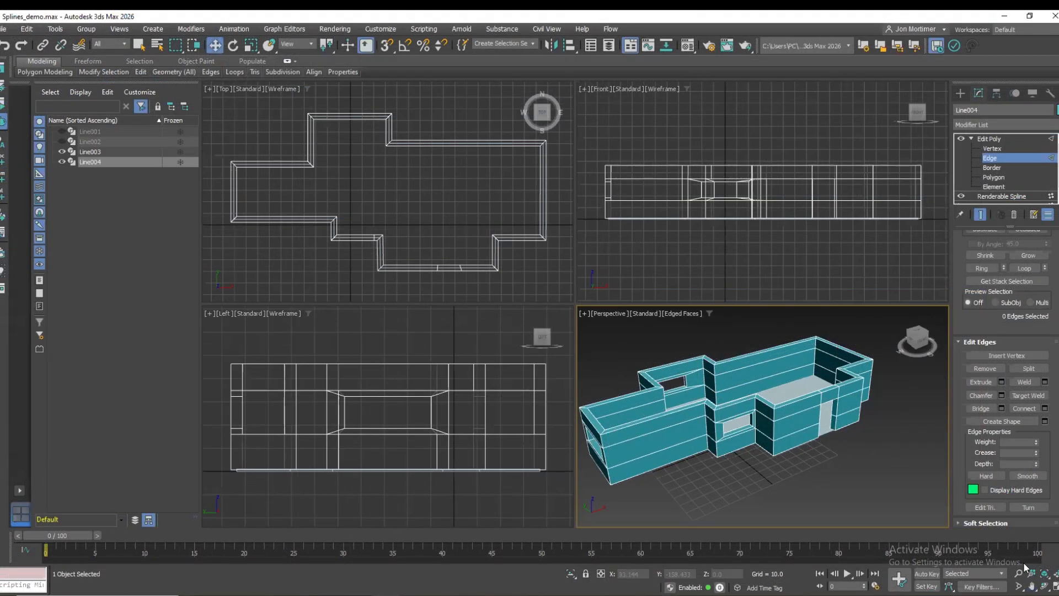
Create a standard primitive box about 62.5 long, 78.5 wide and 70.6 high on the ground beside the building.
{"action": "left_click", "coordinate": [1033, 586]}
{"action": "left_click_drag", "start_coordinate": [891, 475], "coordinate": [790, 462]}
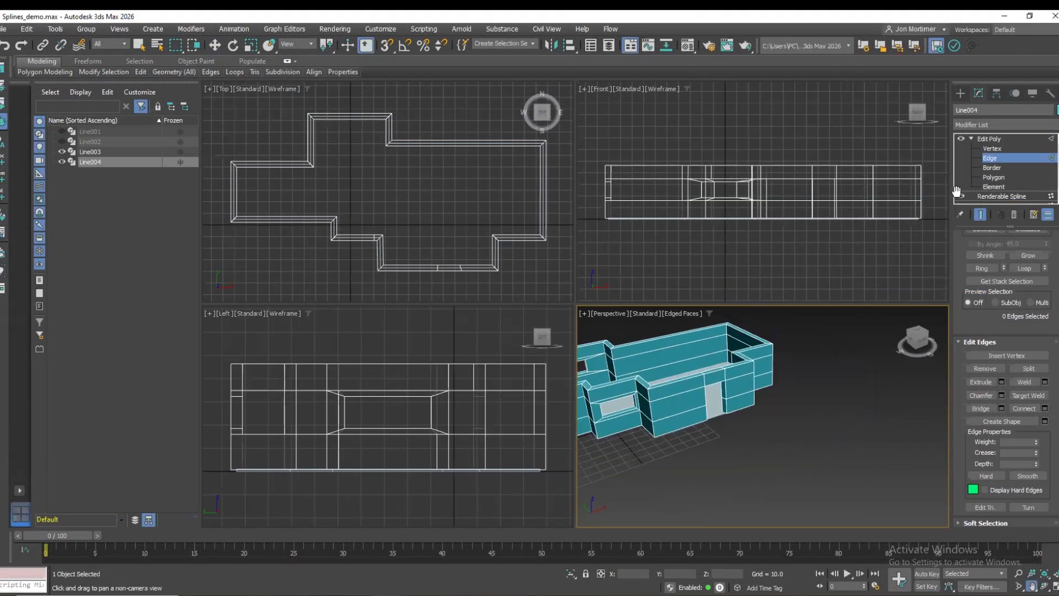
{"action": "left_click", "coordinate": [961, 94]}
{"action": "left_click", "coordinate": [960, 126]}
{"action": "left_click", "coordinate": [979, 141]}
{"action": "left_click", "coordinate": [973, 147]}
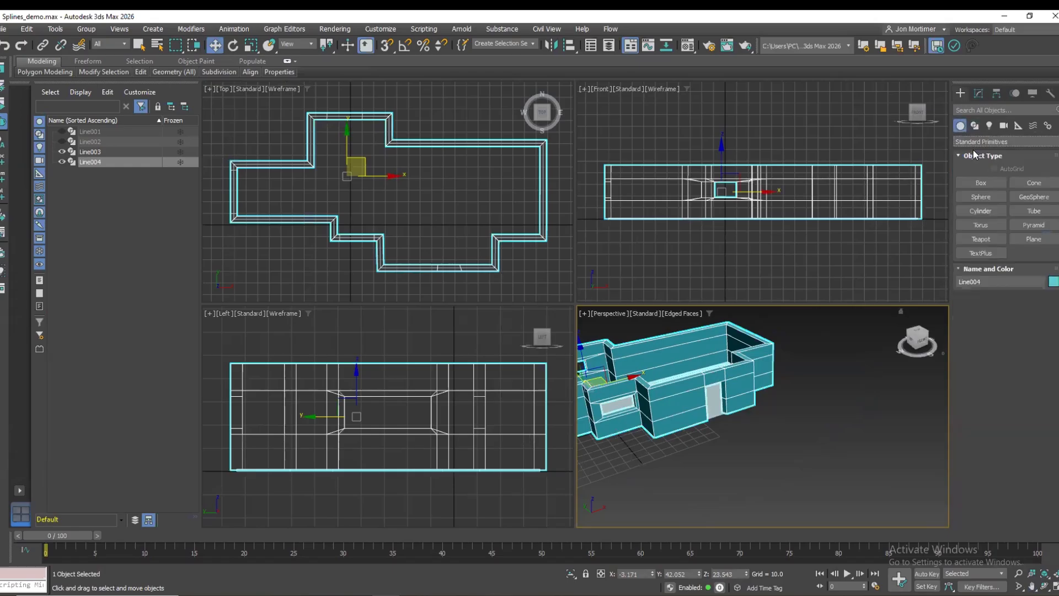
{"action": "left_click", "coordinate": [992, 183]}
{"action": "left_click_drag", "start_coordinate": [792, 448], "coordinate": [914, 451]}
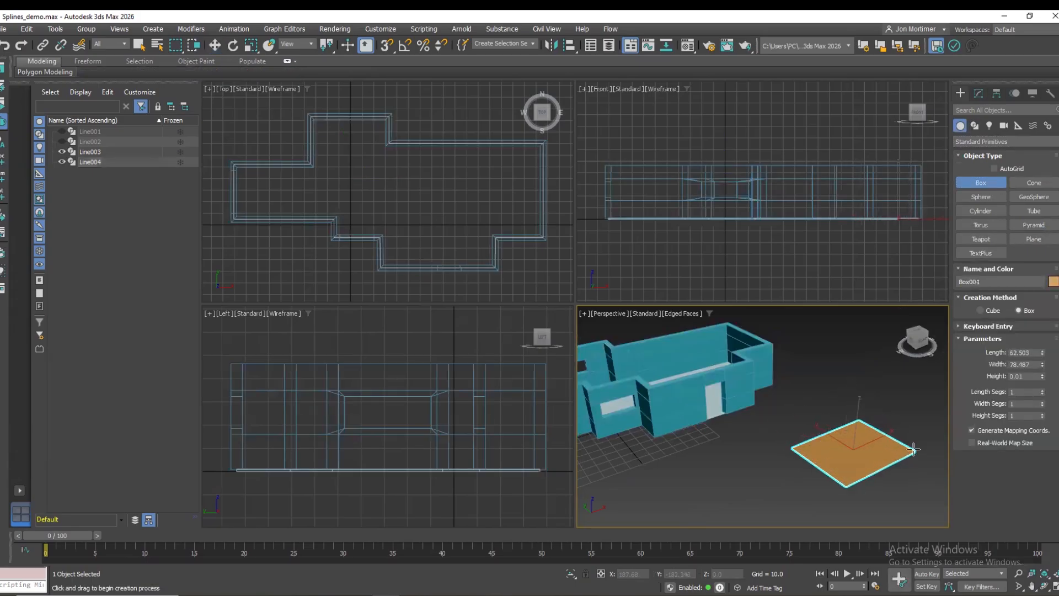
{"action": "left_click", "coordinate": [900, 368]}
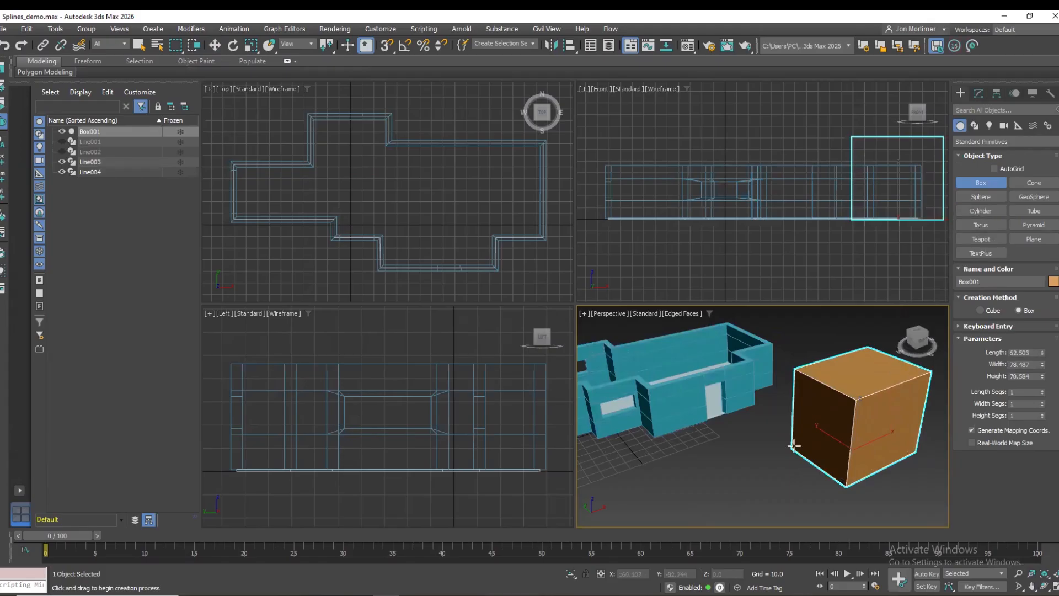
Create a smaller box about 38 by 46 by 22 overlapping the large box's lower corner, and move it slightly down.
{"action": "left_click_drag", "start_coordinate": [765, 448], "coordinate": [837, 448]}
{"action": "left_click", "coordinate": [832, 423]}
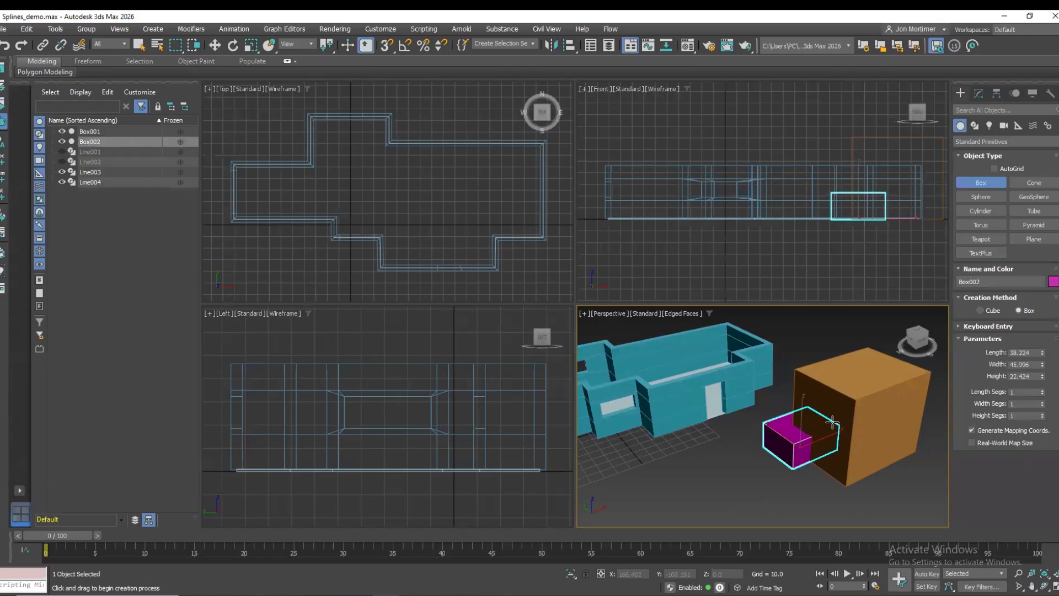
{"action": "left_click", "coordinate": [215, 45]}
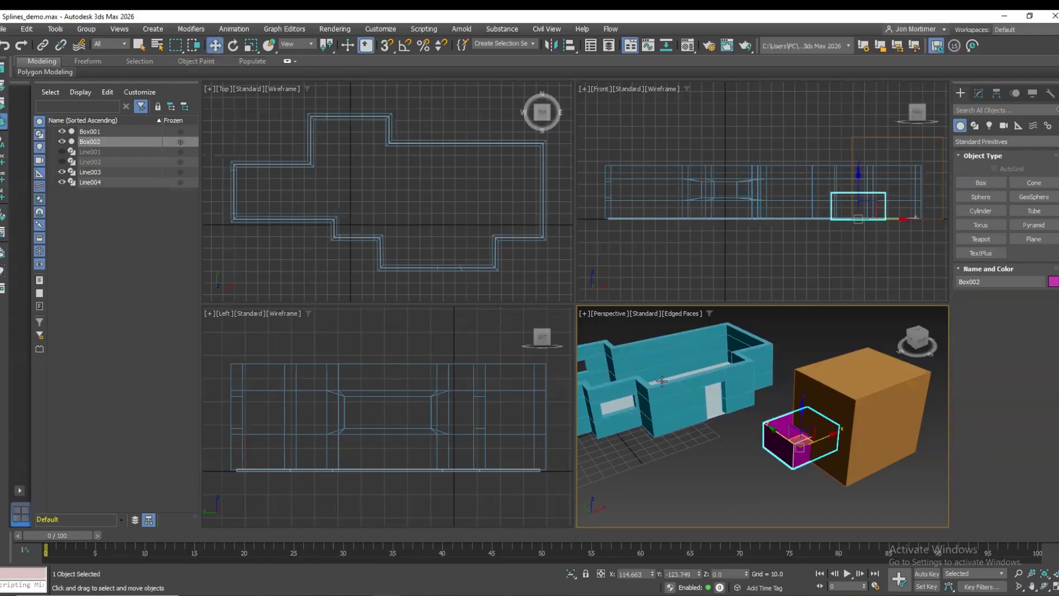
{"action": "left_click", "coordinate": [791, 441]}
{"action": "left_click_drag", "start_coordinate": [804, 415], "coordinate": [805, 421]}
{"action": "left_click", "coordinate": [898, 484]}
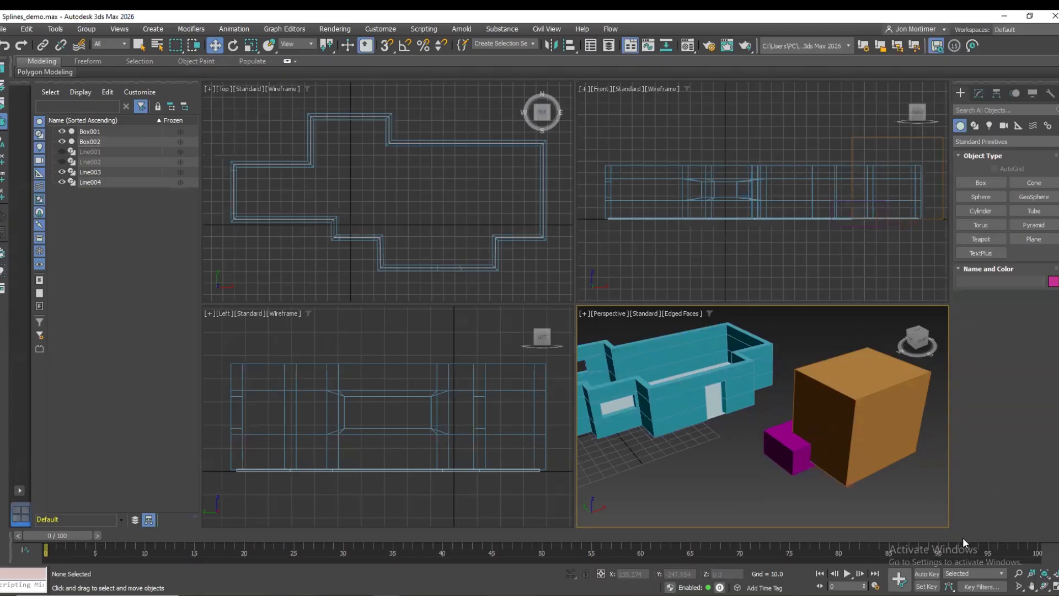
Subtract the small box from the large box with the ProBoolean compound object set to Subtraction.
{"action": "left_click", "coordinate": [1046, 574]}
{"action": "left_click_drag", "start_coordinate": [832, 484], "coordinate": [887, 445]}
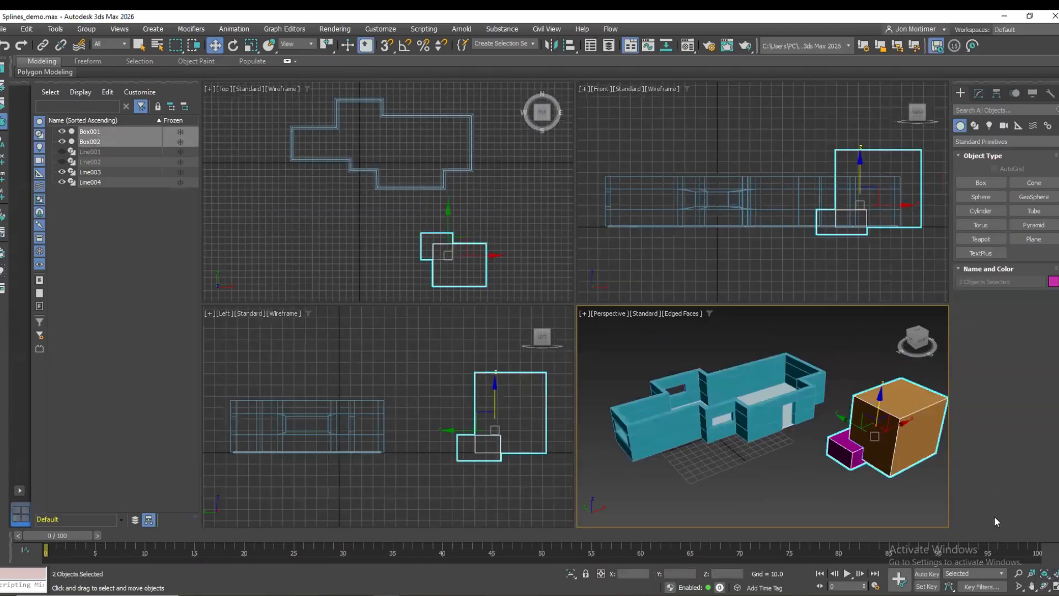
{"action": "left_click", "coordinate": [1045, 574]}
{"action": "left_click", "coordinate": [903, 465]}
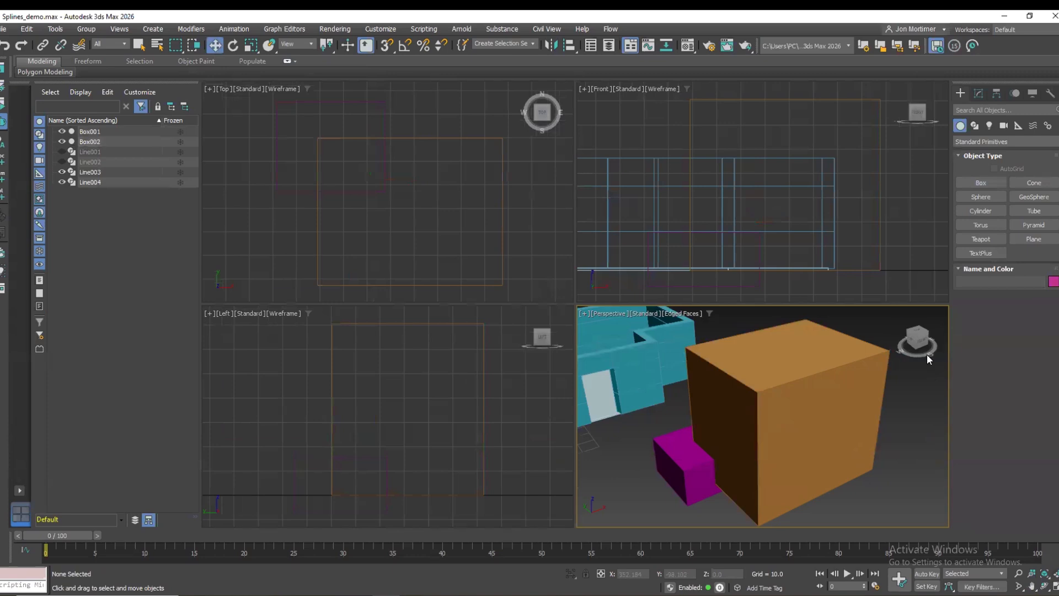
{"action": "left_click", "coordinate": [919, 345]}
{"action": "left_click_drag", "start_coordinate": [920, 341], "coordinate": [932, 365]}
{"action": "scroll", "coordinate": [881, 433], "scroll_direction": "down", "scroll_amount": 3}
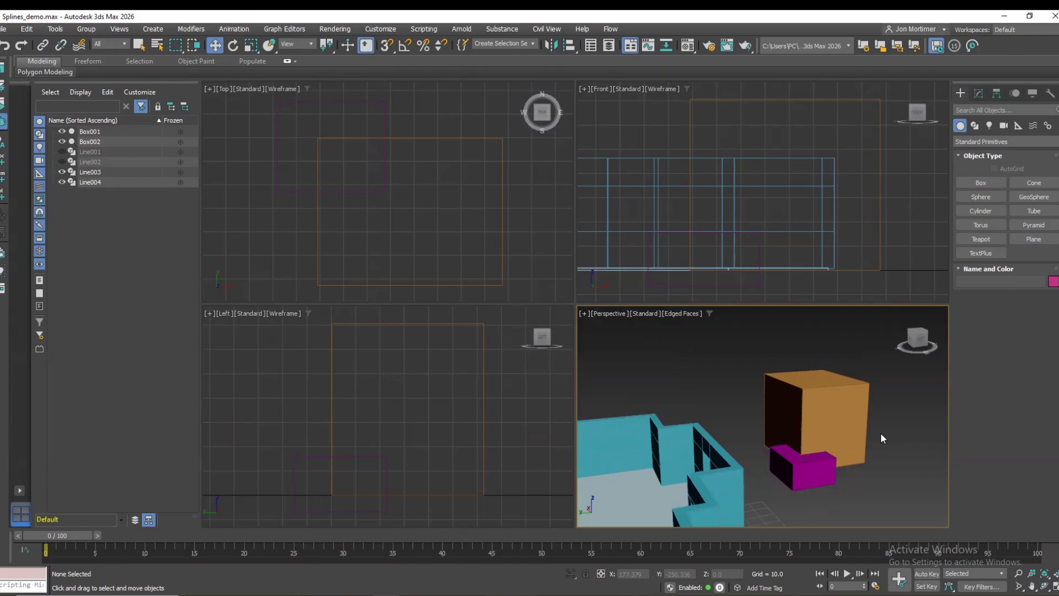
{"action": "left_click", "coordinate": [840, 392]}
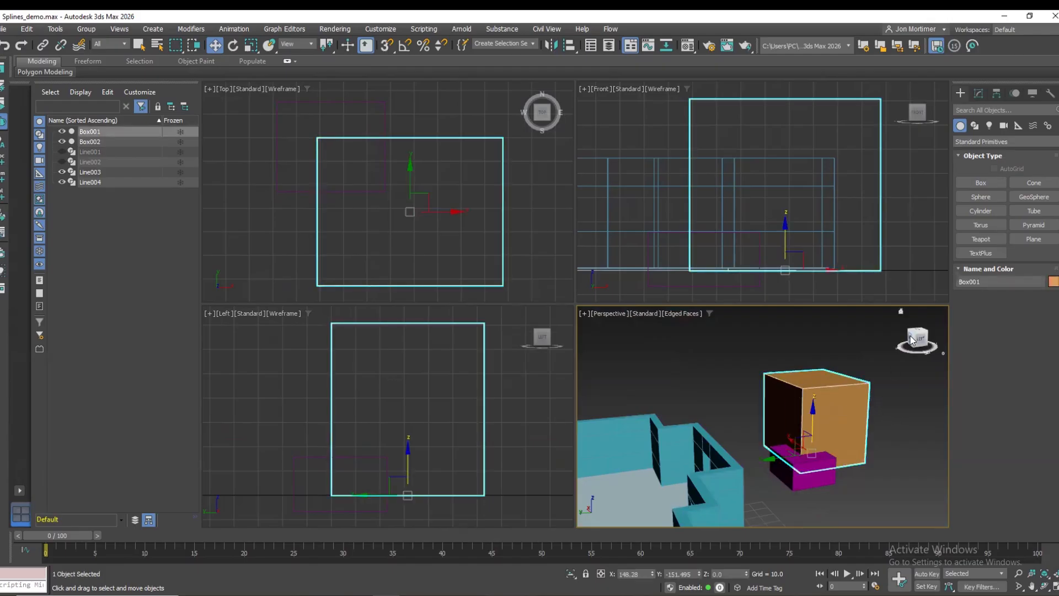
{"action": "left_click", "coordinate": [998, 143]}
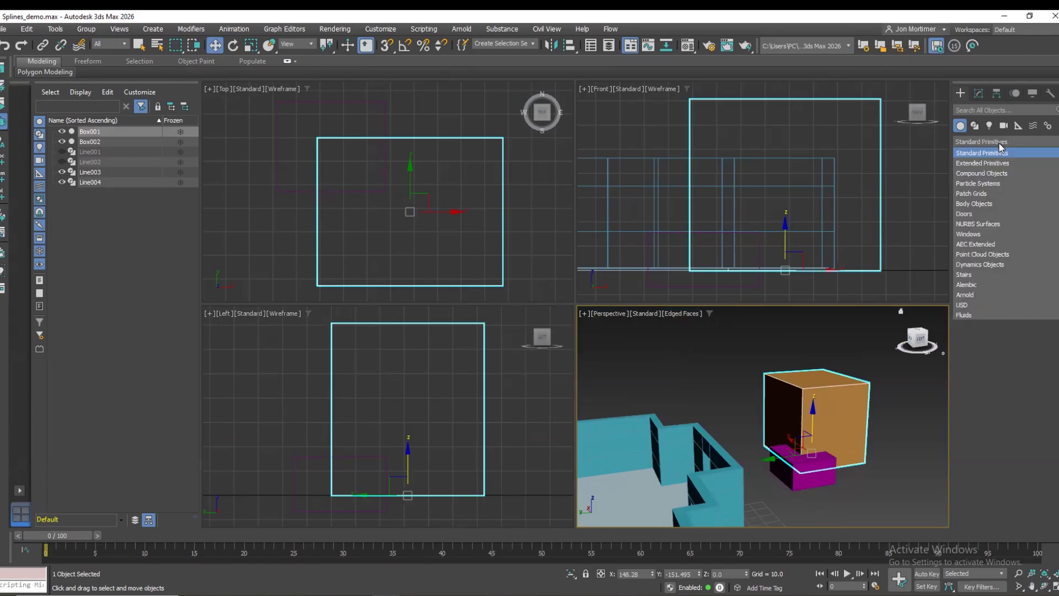
{"action": "left_click", "coordinate": [996, 174]}
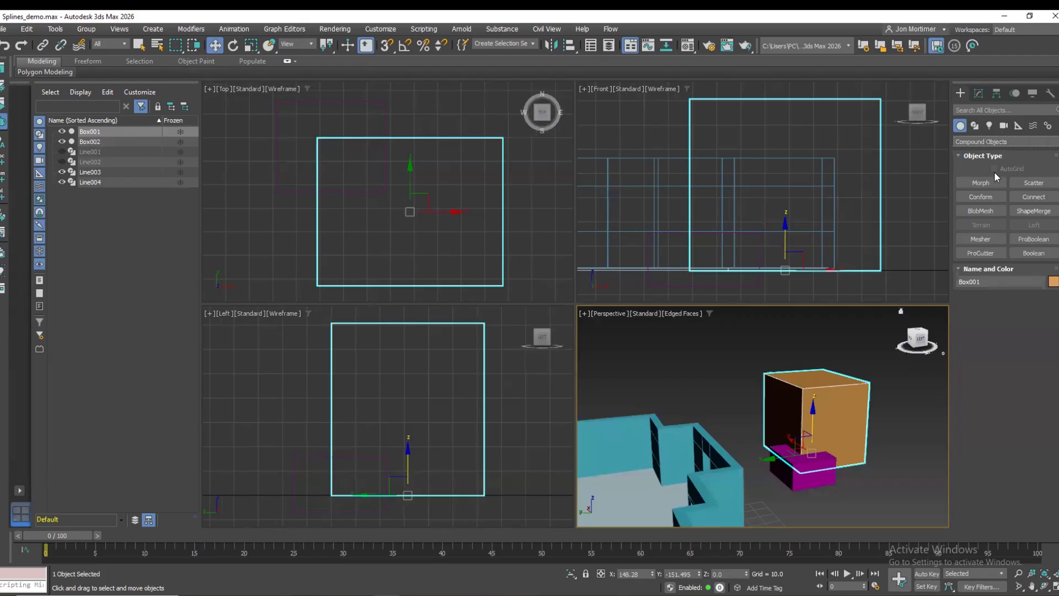
{"action": "left_click", "coordinate": [1033, 240]}
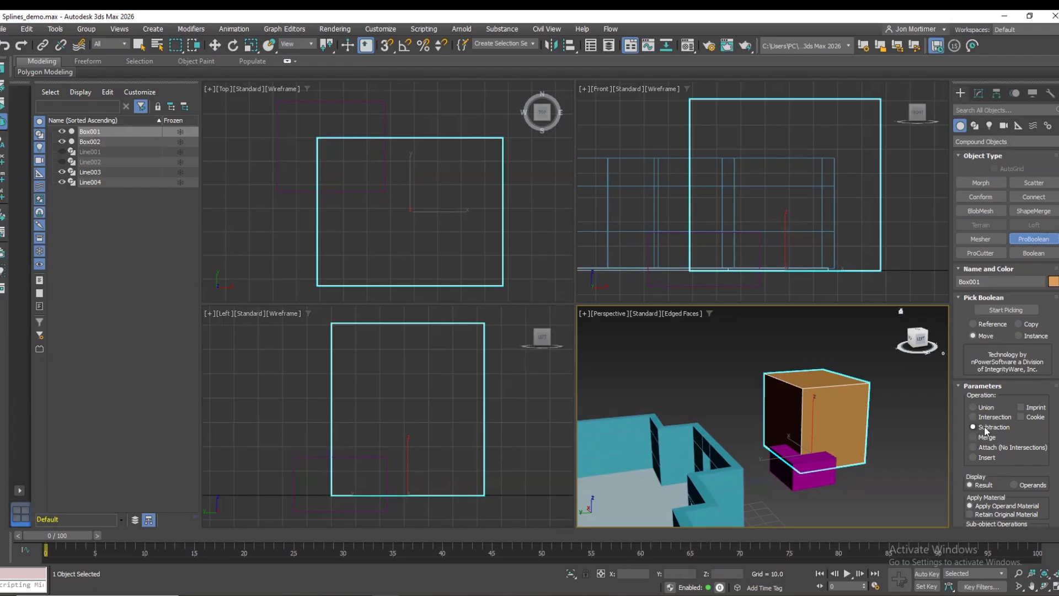
{"action": "left_click", "coordinate": [1005, 309]}
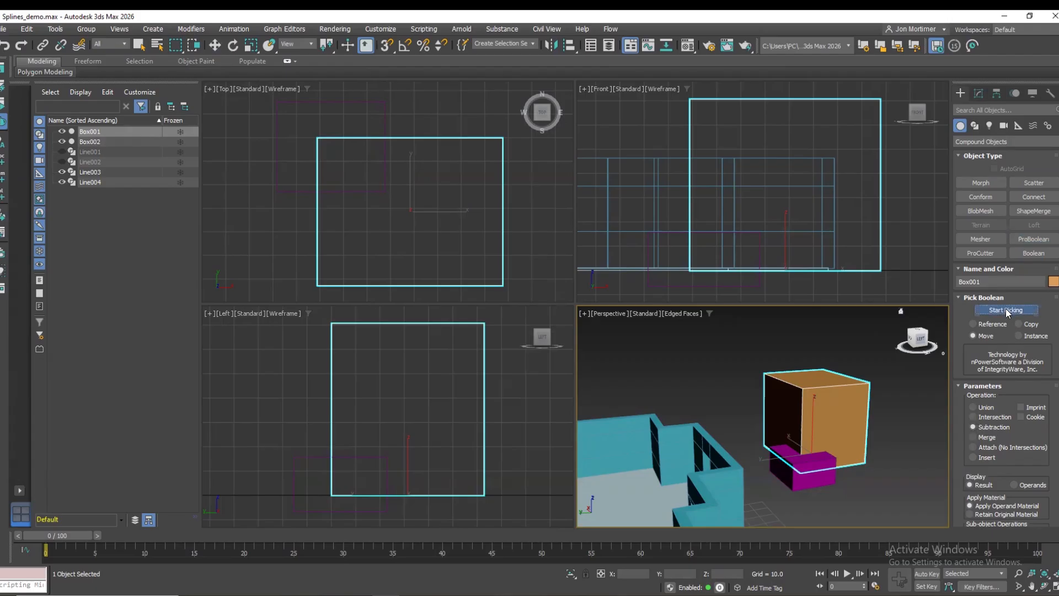
{"action": "left_click", "coordinate": [811, 483]}
{"action": "mouse_move", "coordinate": [917, 337]}
{"action": "left_mouse_down"}
{"action": "mouse_move", "coordinate": [908, 346]}
{"action": "mouse_move", "coordinate": [920, 356]}
{"action": "mouse_move", "coordinate": [913, 345]}
{"action": "mouse_move", "coordinate": [927, 339]}
{"action": "left_mouse_up"}
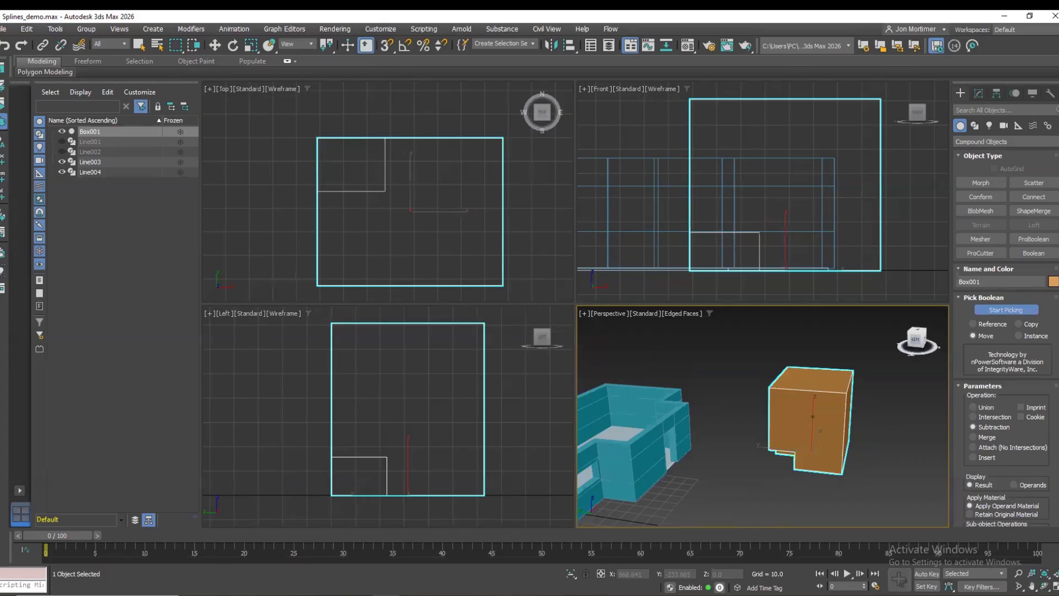
{"action": "left_click", "coordinate": [1000, 310]}
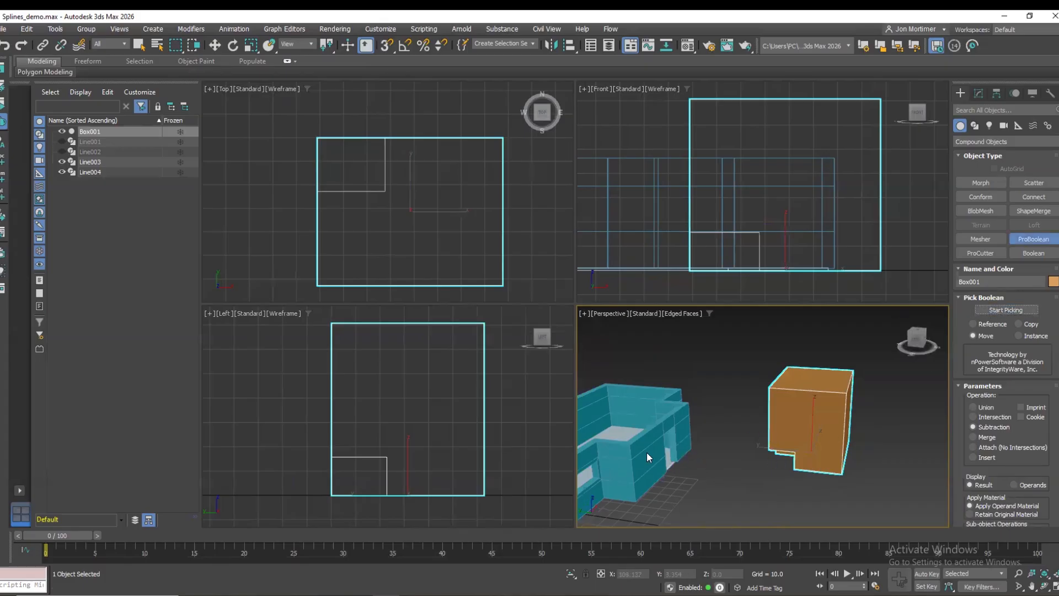
Examine the notched box and its ProBoolean modifier parameters from different sides.
{"action": "scroll", "coordinate": [696, 442], "scroll_direction": "down", "scroll_amount": 3}
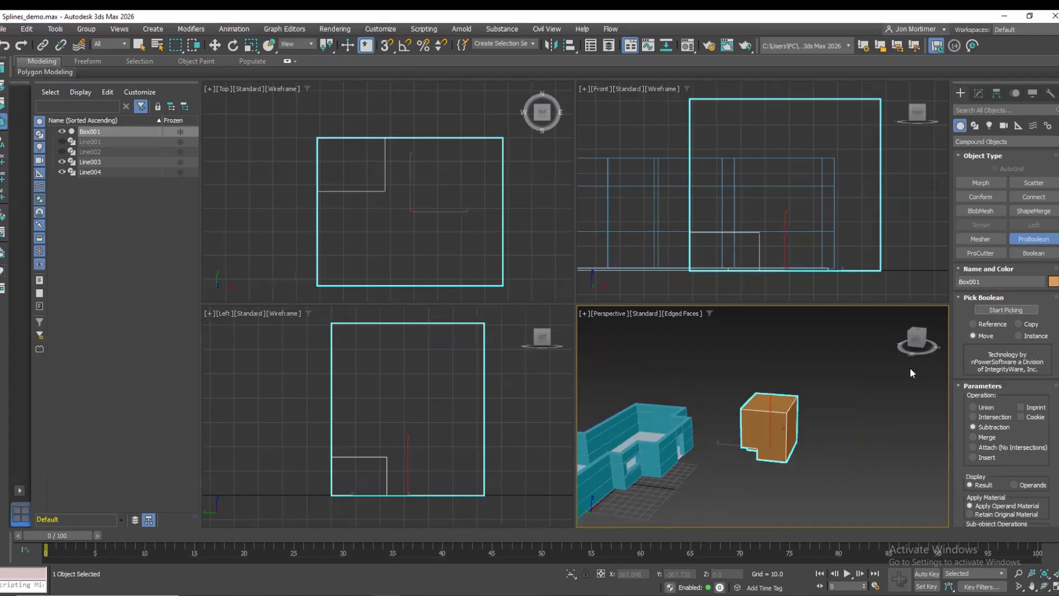
{"action": "left_click", "coordinate": [1031, 586]}
{"action": "left_click_drag", "start_coordinate": [835, 446], "coordinate": [870, 430]}
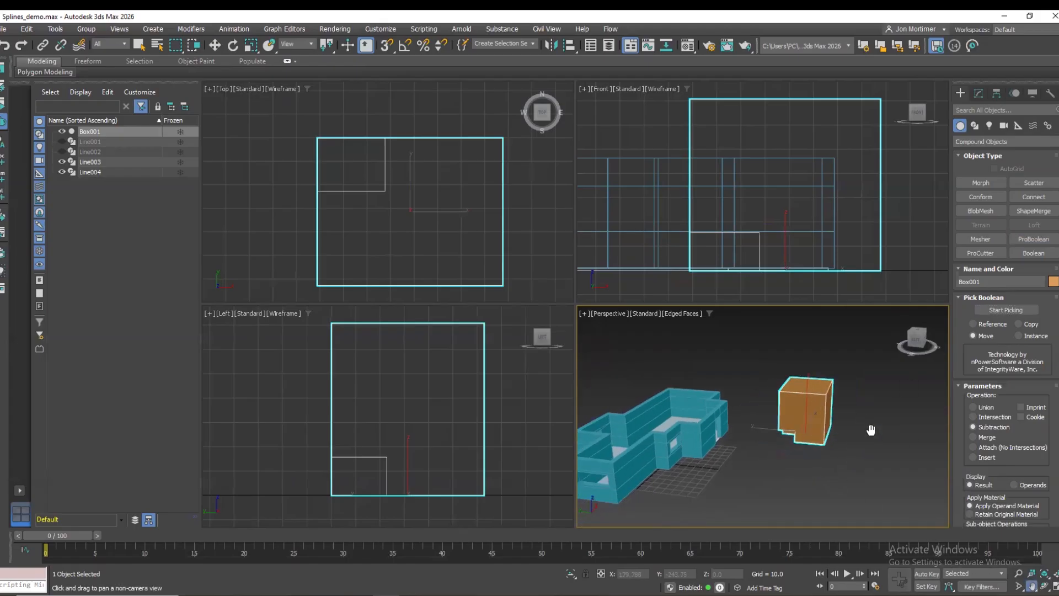
{"action": "key", "text": "w"}
{"action": "left_click", "coordinate": [979, 93]}
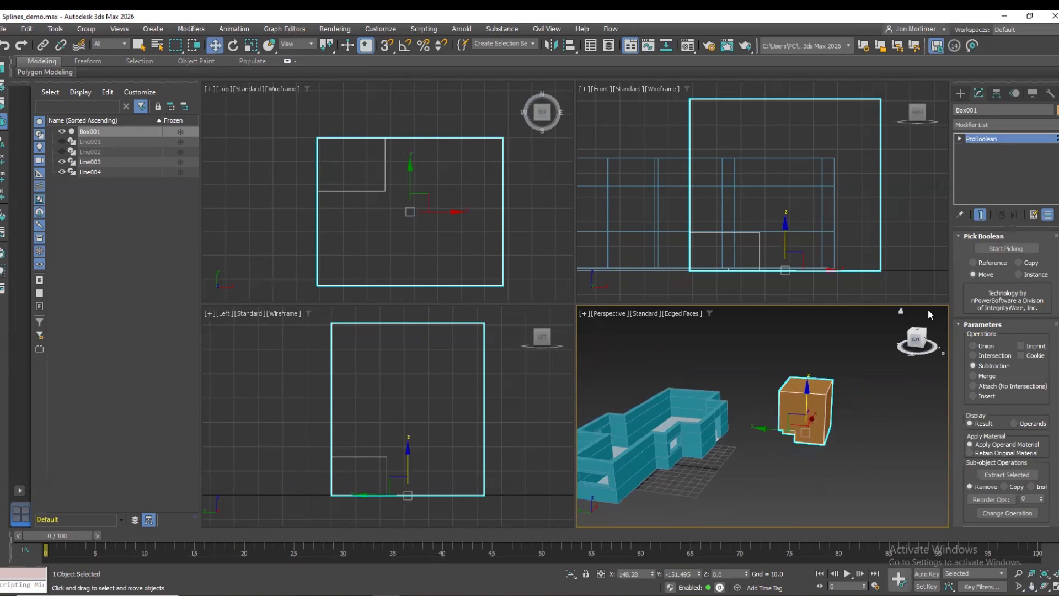
{"action": "left_click", "coordinate": [864, 416]}
{"action": "left_click", "coordinate": [815, 402]}
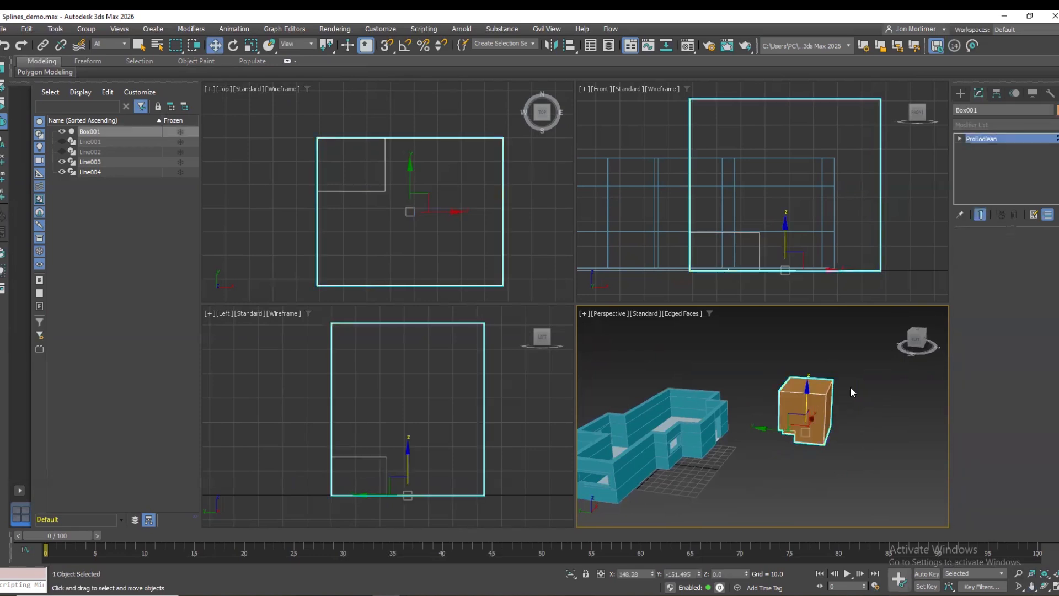
{"action": "left_click", "coordinate": [915, 336]}
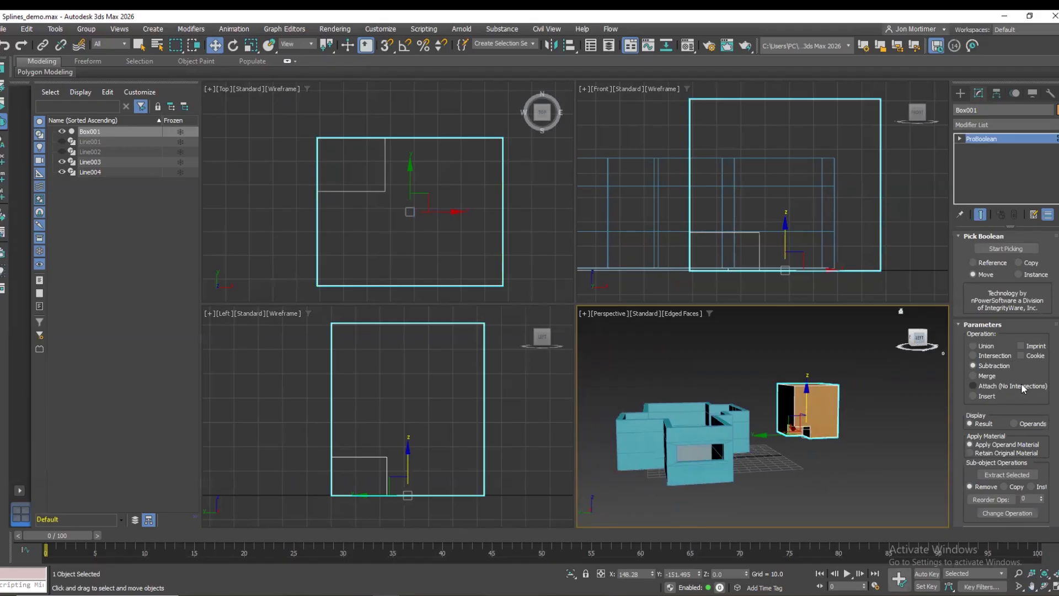
Select the building walls, temporarily disable their Edit Poly and Renderable Spline modifiers, and enable both again.
{"action": "left_click", "coordinate": [735, 431]}
{"action": "left_click", "coordinate": [734, 430]}
{"action": "left_click", "coordinate": [971, 139]}
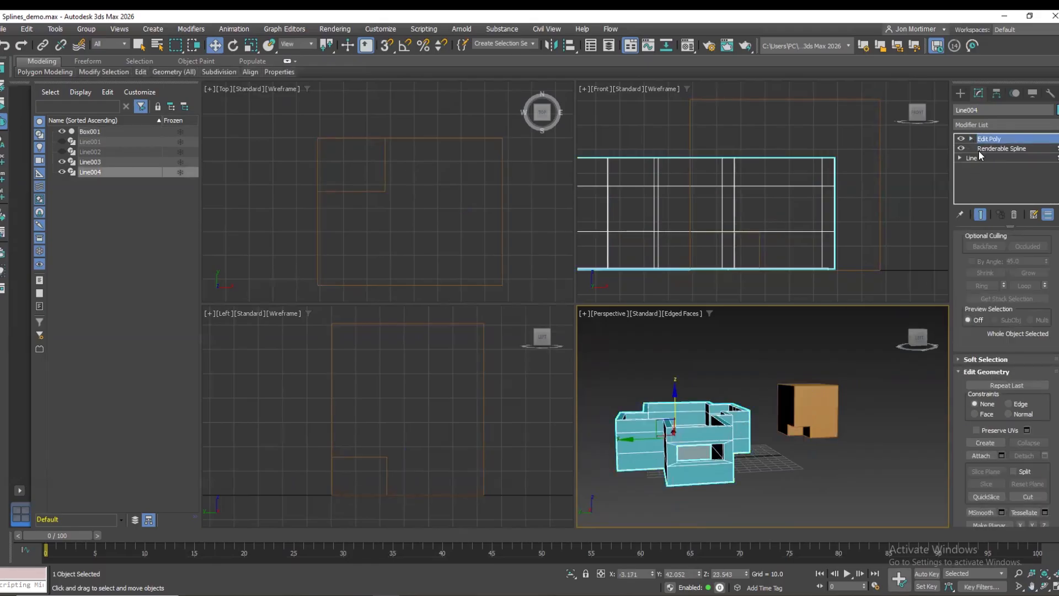
{"action": "left_click", "coordinate": [961, 139]}
{"action": "left_click", "coordinate": [961, 149]}
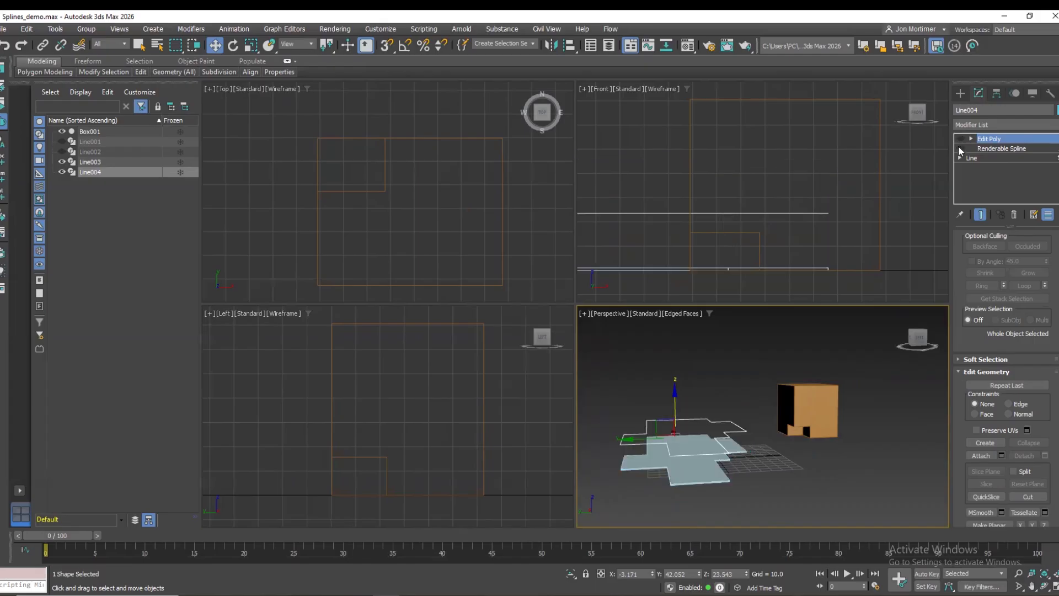
{"action": "left_click", "coordinate": [960, 148]}
{"action": "left_click", "coordinate": [960, 141]}
Clear the selection and save the scene.
{"action": "left_click", "coordinate": [883, 334]}
{"action": "left_click_drag", "start_coordinate": [919, 335], "coordinate": [919, 341]}
{"action": "key", "text": "ctrl+s"}
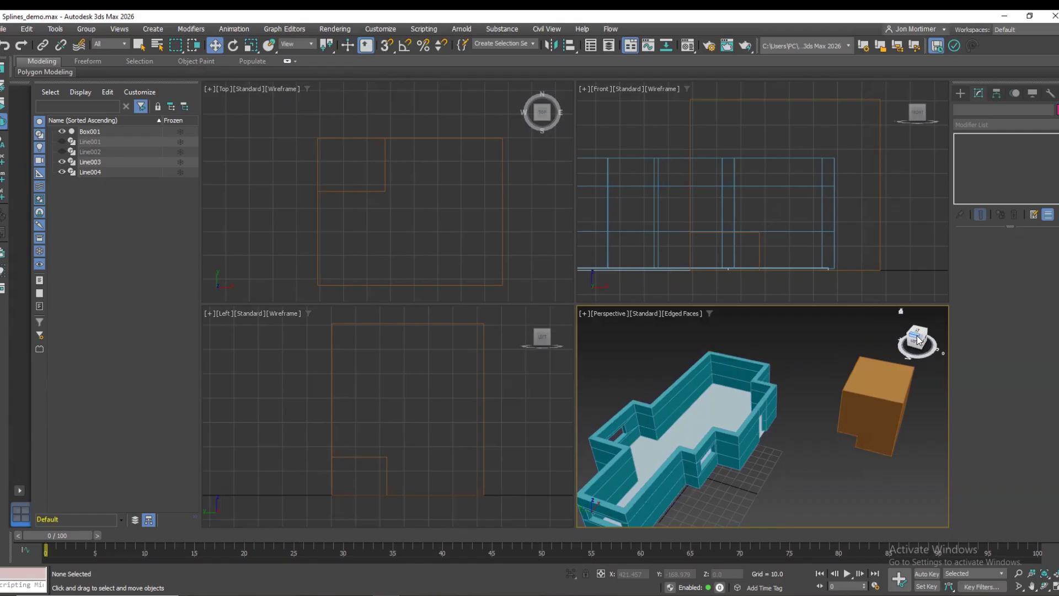
Delete the notched box beside the building and frame the remaining objects.
{"action": "left_click", "coordinate": [880, 427]}
{"action": "key", "text": "Delete"}
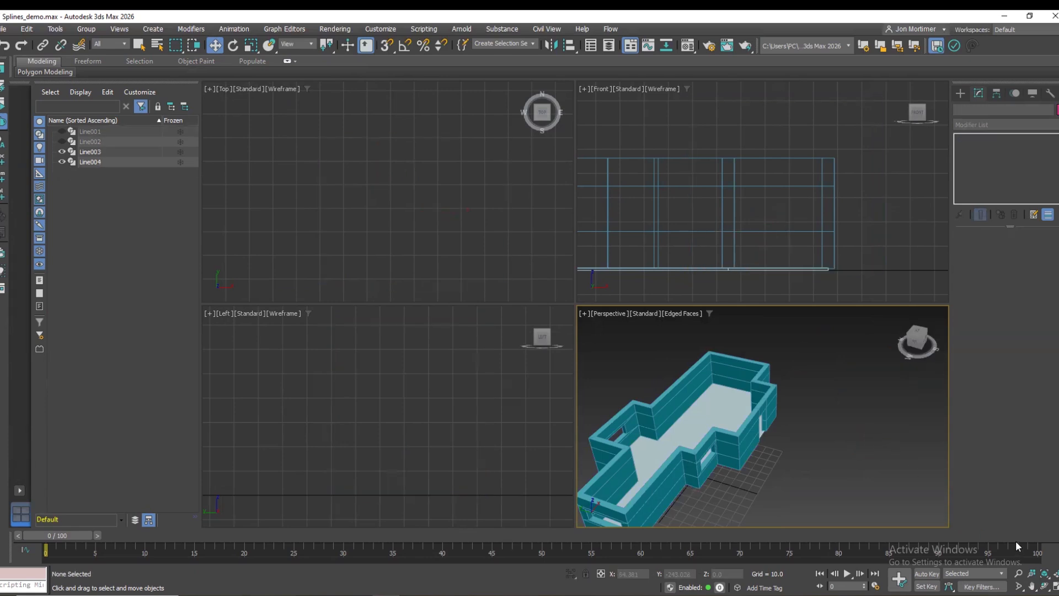
{"action": "left_click", "coordinate": [1053, 577]}
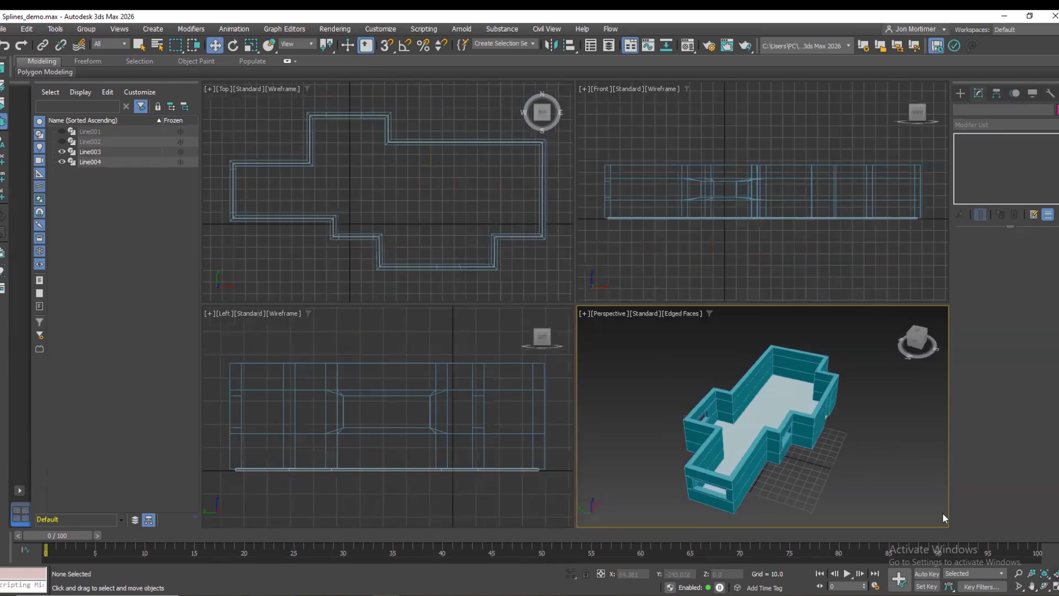
Draw an open, wavy six-point spline on the ground alongside the front of the building with the Line tool.
{"action": "left_click", "coordinate": [961, 90]}
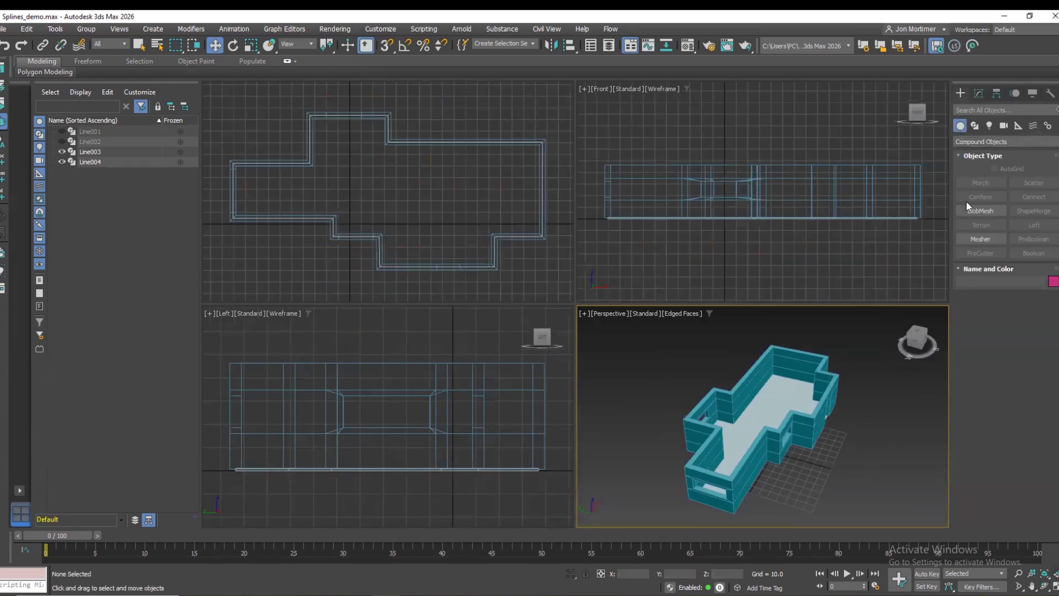
{"action": "left_click", "coordinate": [977, 141]}
{"action": "left_click", "coordinate": [980, 154]}
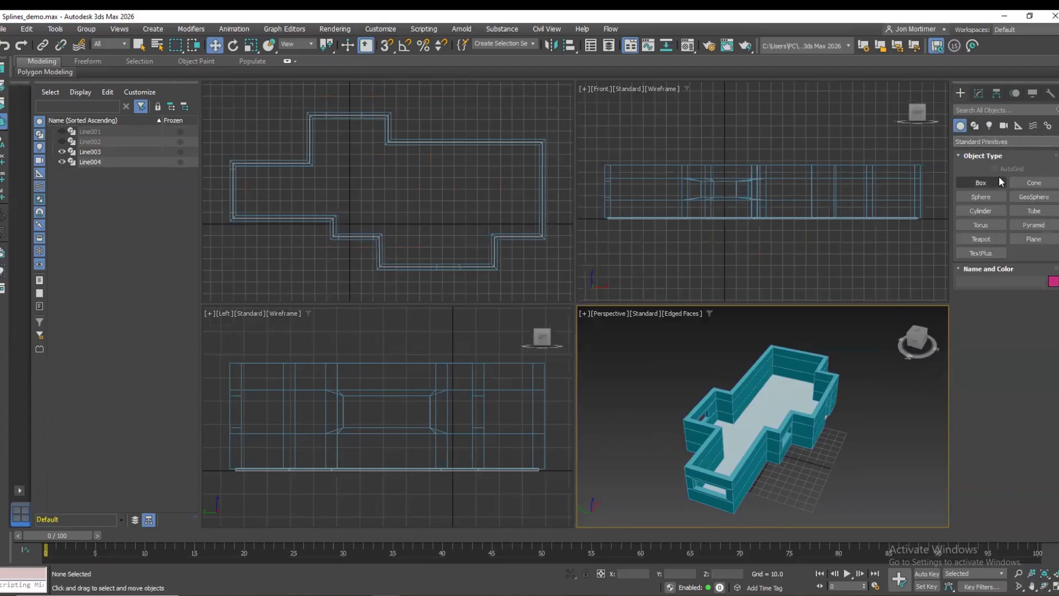
{"action": "left_click", "coordinate": [975, 125]}
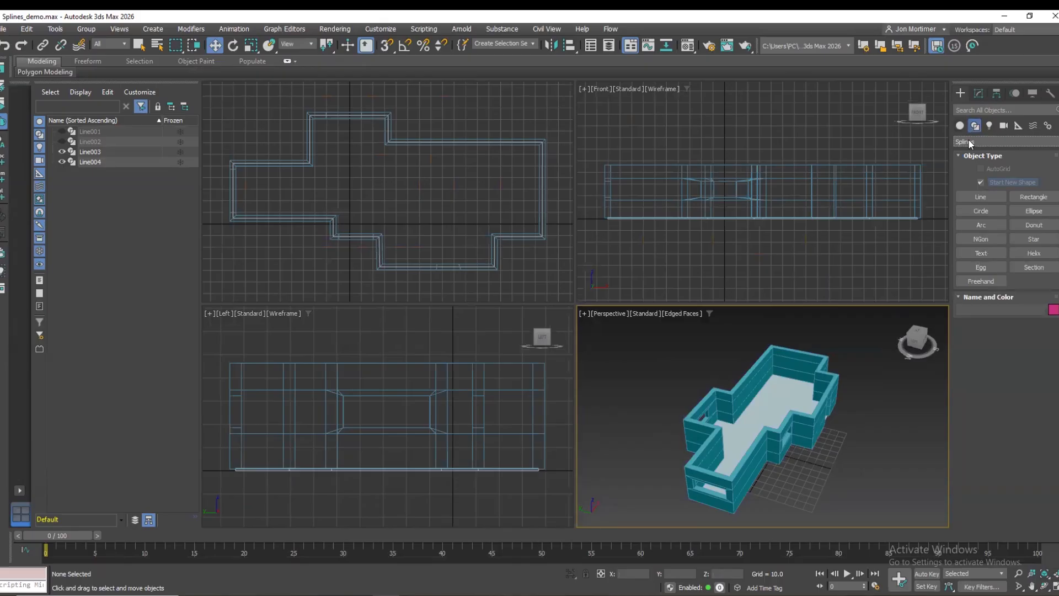
{"action": "left_click", "coordinate": [981, 197]}
{"action": "left_click_drag", "start_coordinate": [875, 396], "coordinate": [894, 416]}
{"action": "left_click", "coordinate": [876, 427]}
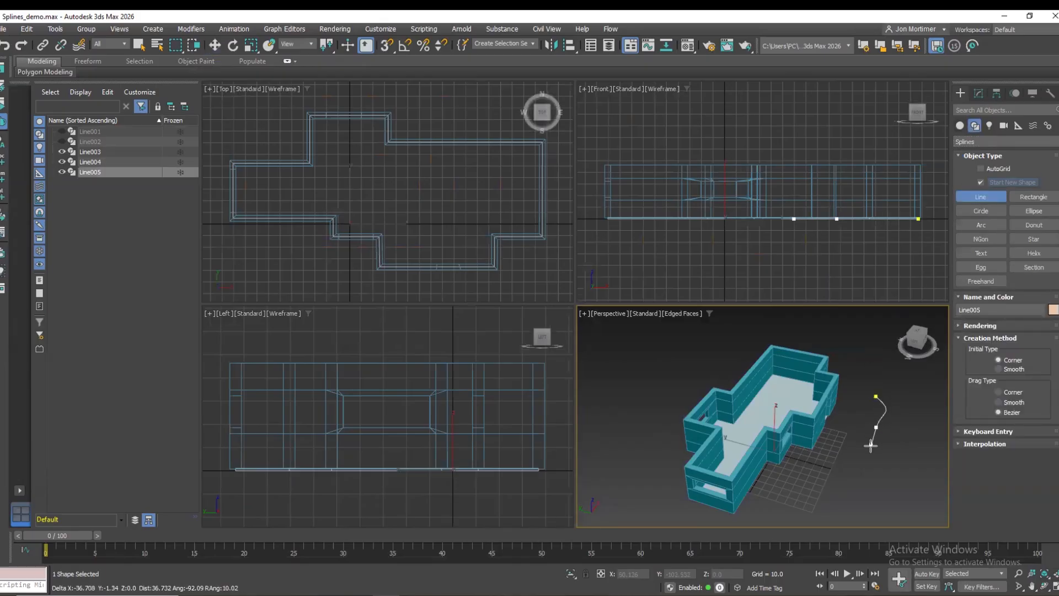
{"action": "left_click", "coordinate": [845, 454]}
{"action": "left_click", "coordinate": [833, 488]}
{"action": "left_click", "coordinate": [805, 514]}
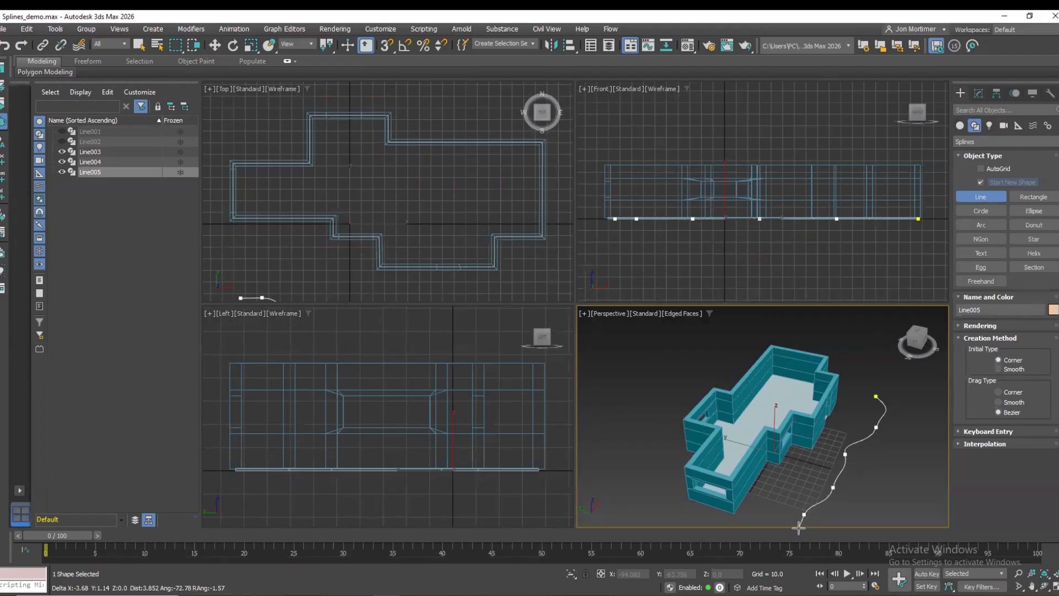
{"action": "left_click", "coordinate": [781, 522]}
{"action": "right_click", "coordinate": [819, 503]}
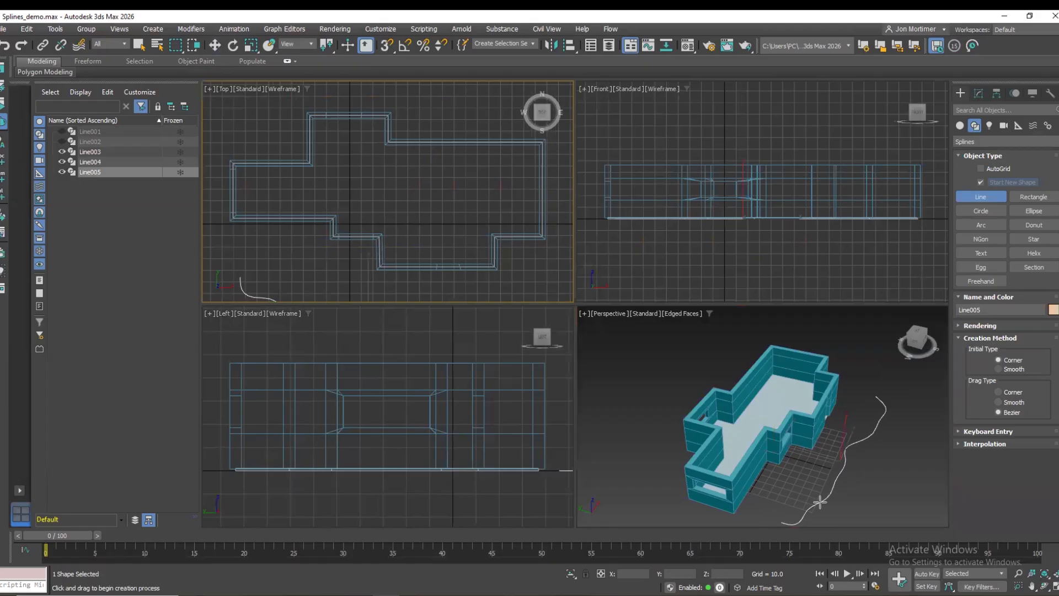
Draw a second, nearly straight spline on the ground outside the wavy one.
{"action": "left_click", "coordinate": [920, 415]}
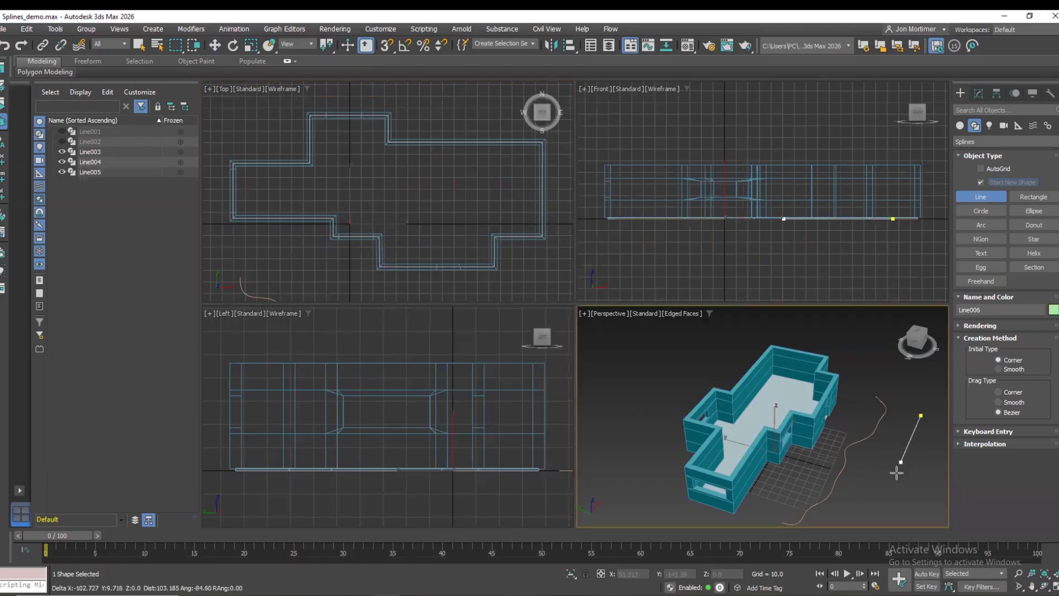
{"action": "left_click", "coordinate": [899, 515]}
{"action": "right_click", "coordinate": [887, 504]}
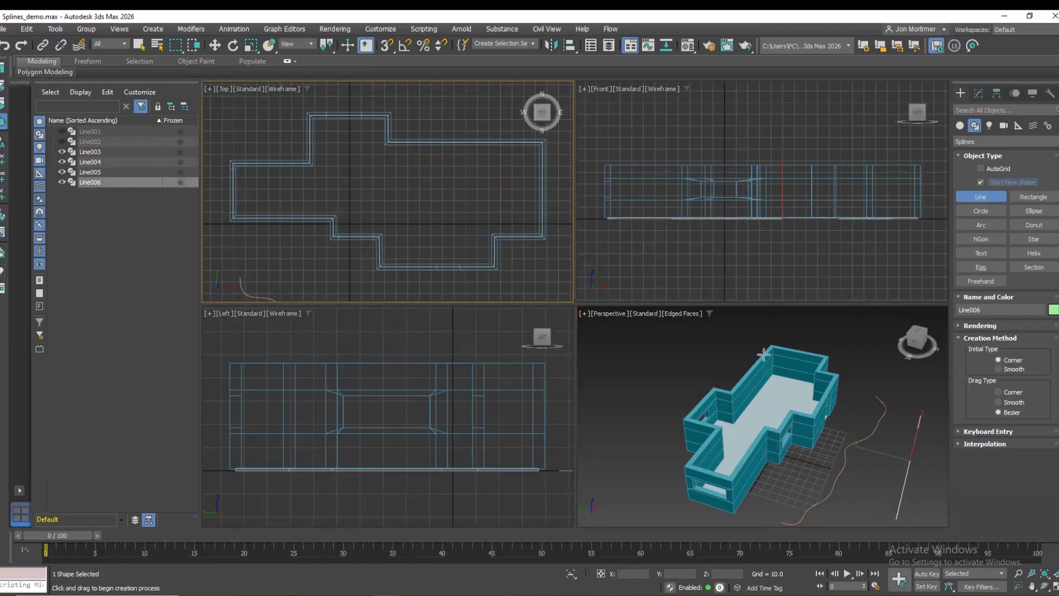
Select the wavy spline at vertex level and lower its second vertex to about 8.8 units below the ground.
{"action": "left_click", "coordinate": [214, 45]}
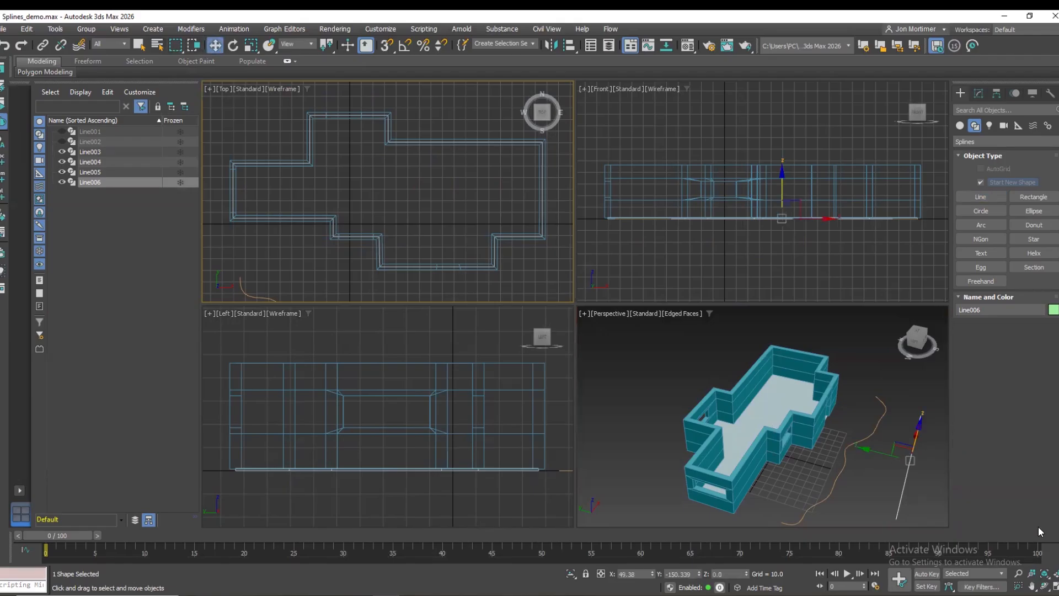
{"action": "left_click", "coordinate": [1054, 575]}
{"action": "left_click", "coordinate": [820, 418]}
{"action": "scroll", "coordinate": [819, 418], "scroll_direction": "down", "scroll_amount": 5}
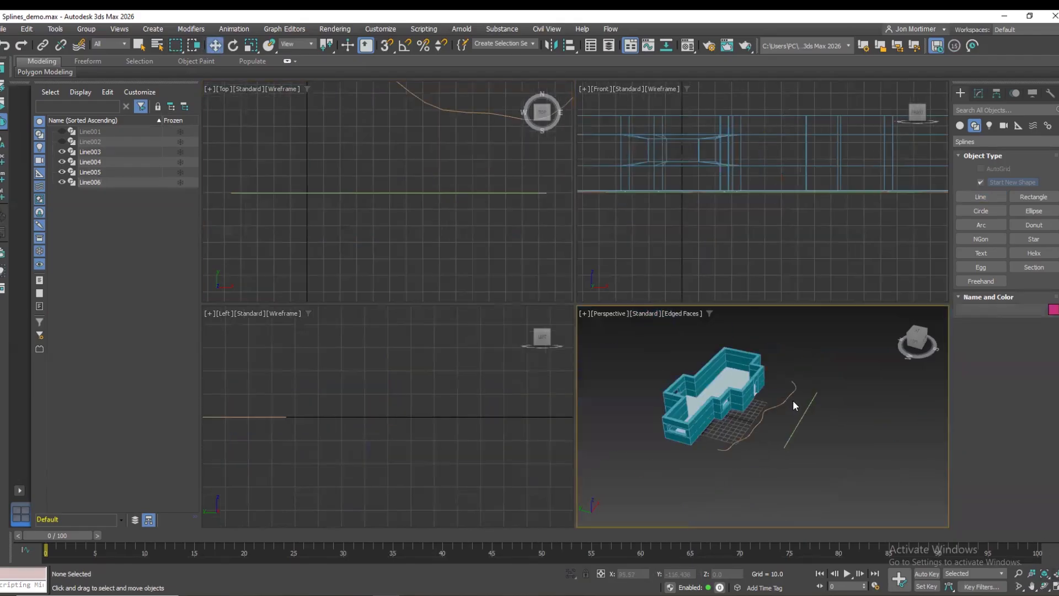
{"action": "left_click", "coordinate": [786, 401]}
{"action": "scroll", "coordinate": [508, 236], "scroll_direction": "down", "scroll_amount": 2}
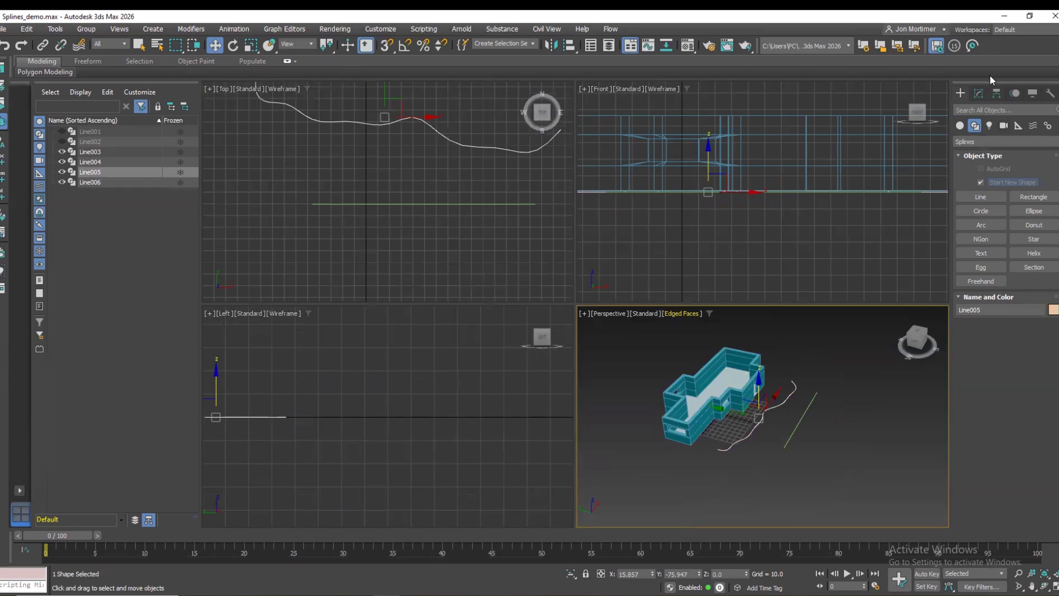
{"action": "left_click", "coordinate": [979, 93]}
{"action": "key", "text": "1"}
{"action": "mouse_move", "coordinate": [832, 181]}
{"action": "left_mouse_down"}
{"action": "mouse_move", "coordinate": [851, 203]}
{"action": "mouse_move", "coordinate": [843, 182]}
{"action": "left_mouse_up"}
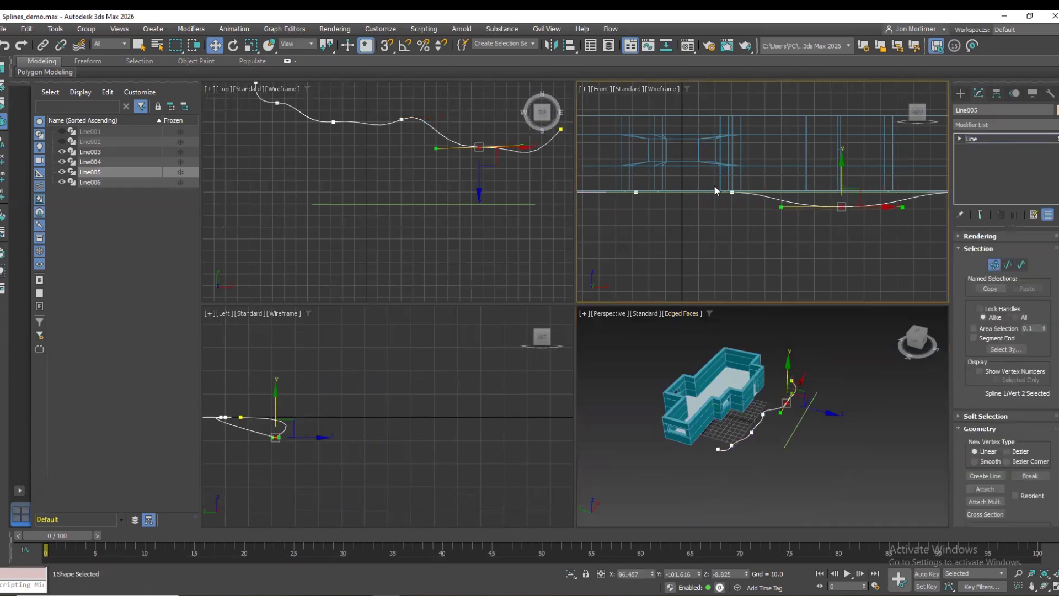
Lower the wavy spline's fourth and fifth vertices below the ground until both sit at about the same depth.
{"action": "left_click", "coordinate": [635, 192]}
{"action": "left_click_drag", "start_coordinate": [637, 165], "coordinate": [638, 172]}
{"action": "left_click", "coordinate": [733, 224]}
{"action": "scroll", "coordinate": [721, 232], "scroll_direction": "down", "scroll_amount": 2}
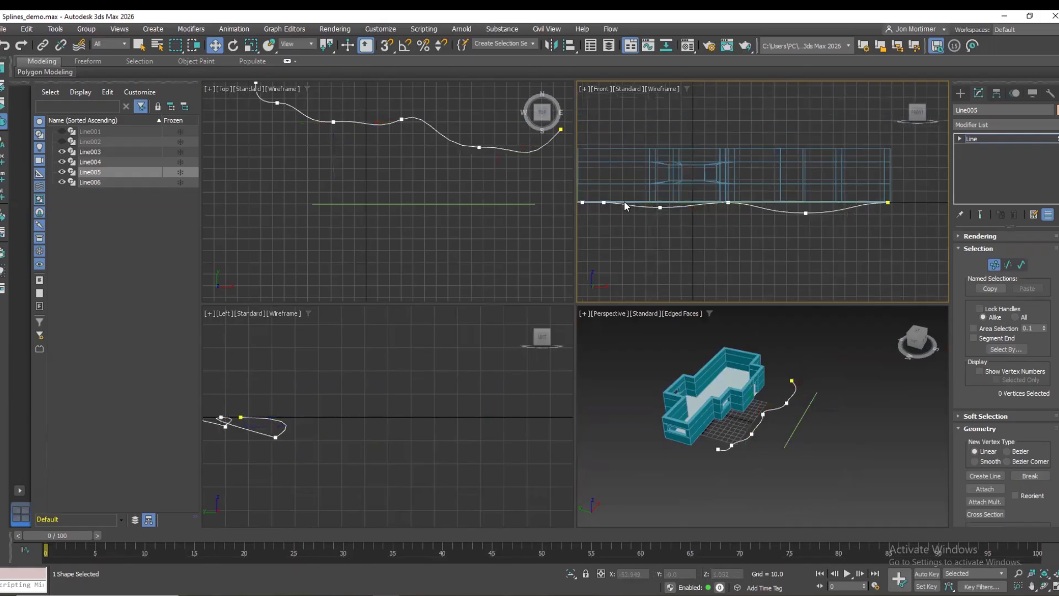
{"action": "left_click_drag", "start_coordinate": [596, 190], "coordinate": [692, 221]}
{"action": "left_click_drag", "start_coordinate": [660, 173], "coordinate": [661, 183]}
{"action": "left_click", "coordinate": [654, 245]}
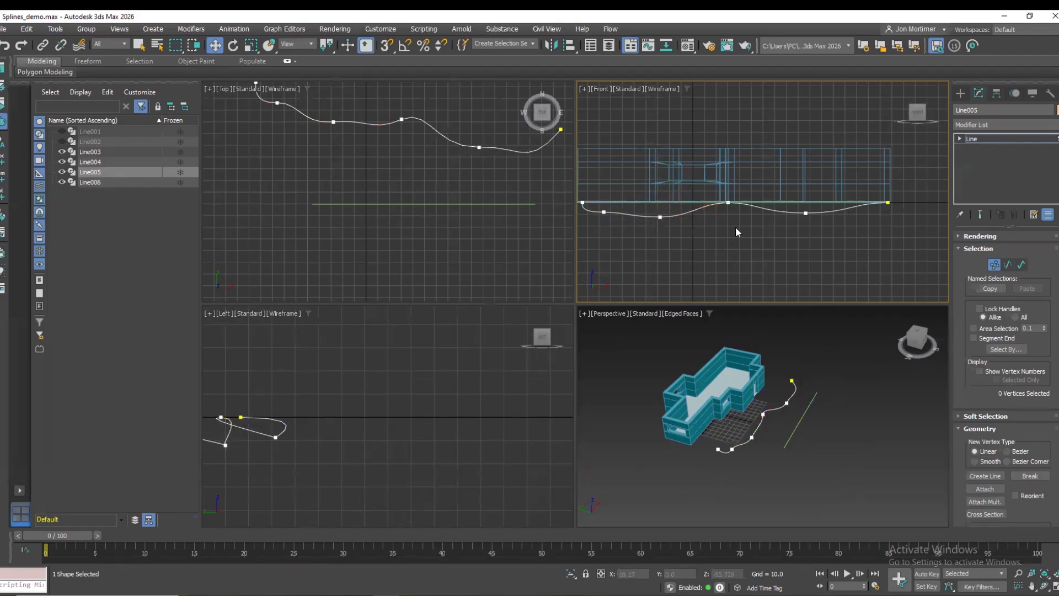
{"action": "left_click", "coordinate": [606, 212]}
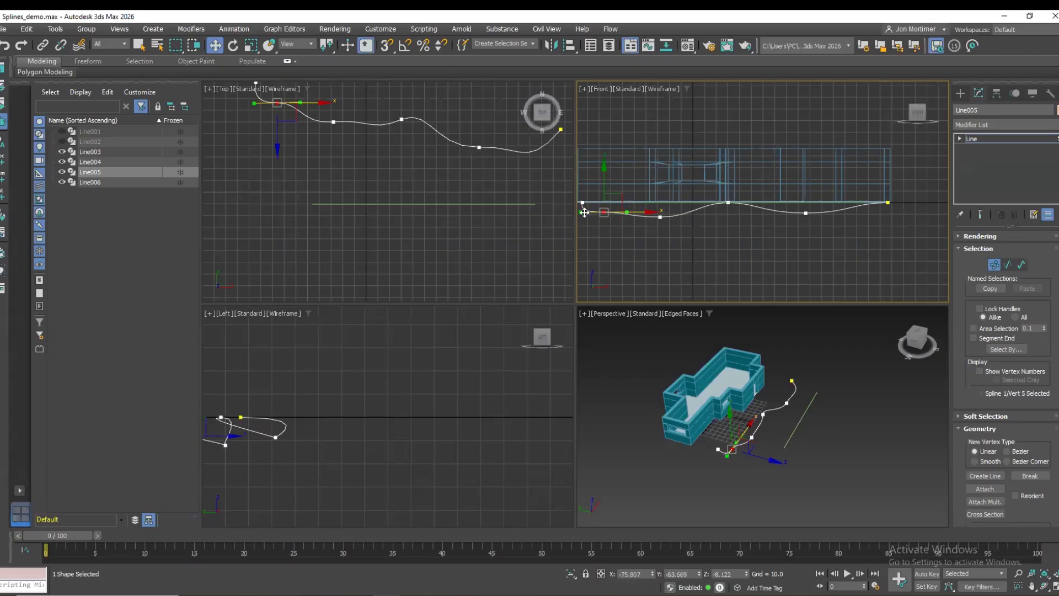
{"action": "left_click_drag", "start_coordinate": [623, 200], "coordinate": [621, 205]}
{"action": "left_click", "coordinate": [652, 234]}
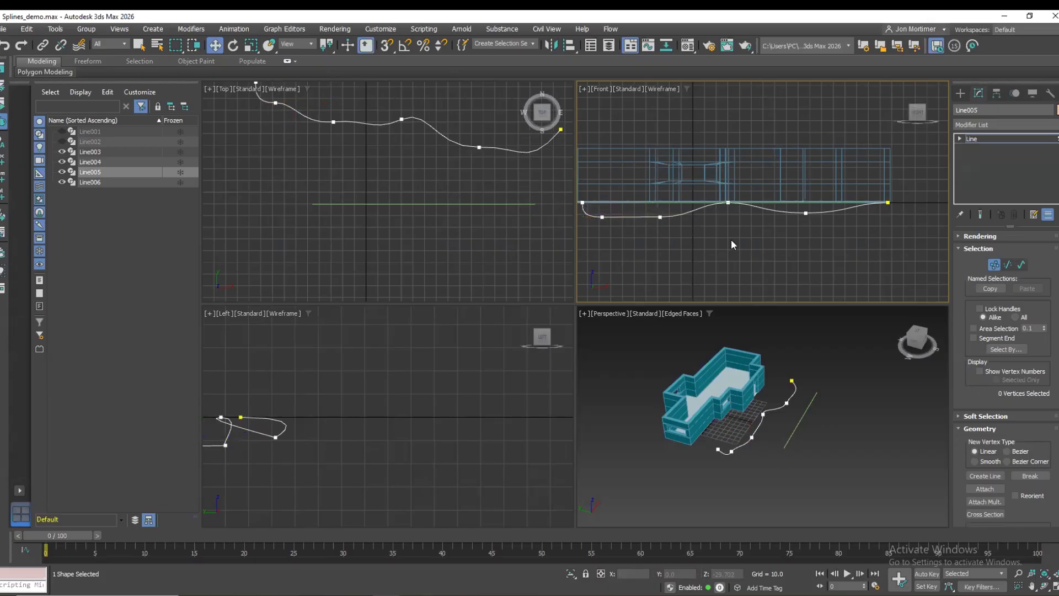
Move the wavy spline's first vertex along Y away from the building, leave vertex level and clear the selection.
{"action": "left_click", "coordinate": [854, 439]}
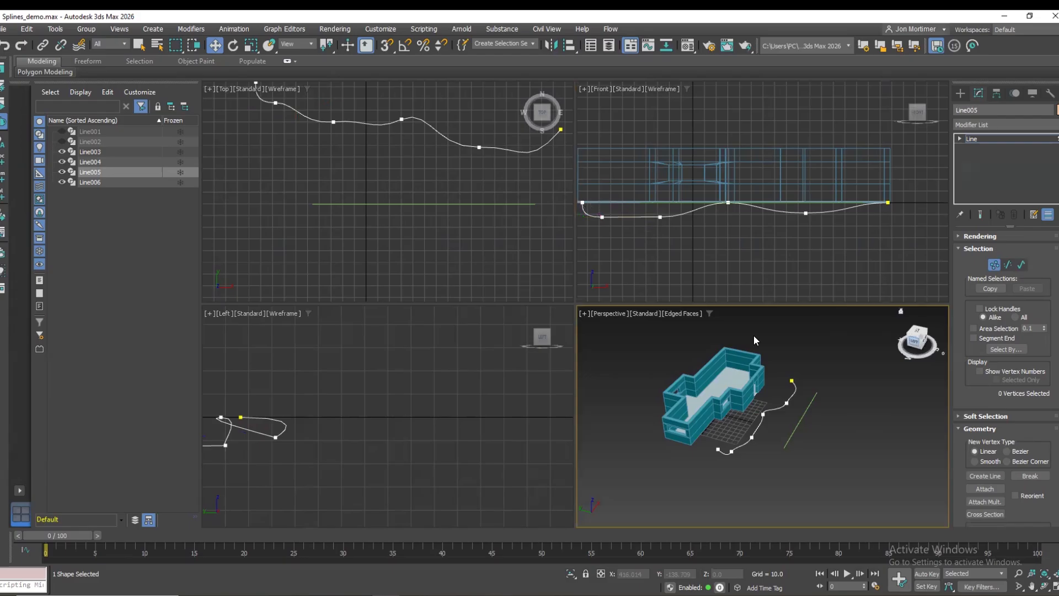
{"action": "left_click_drag", "start_coordinate": [912, 338], "coordinate": [876, 357]}
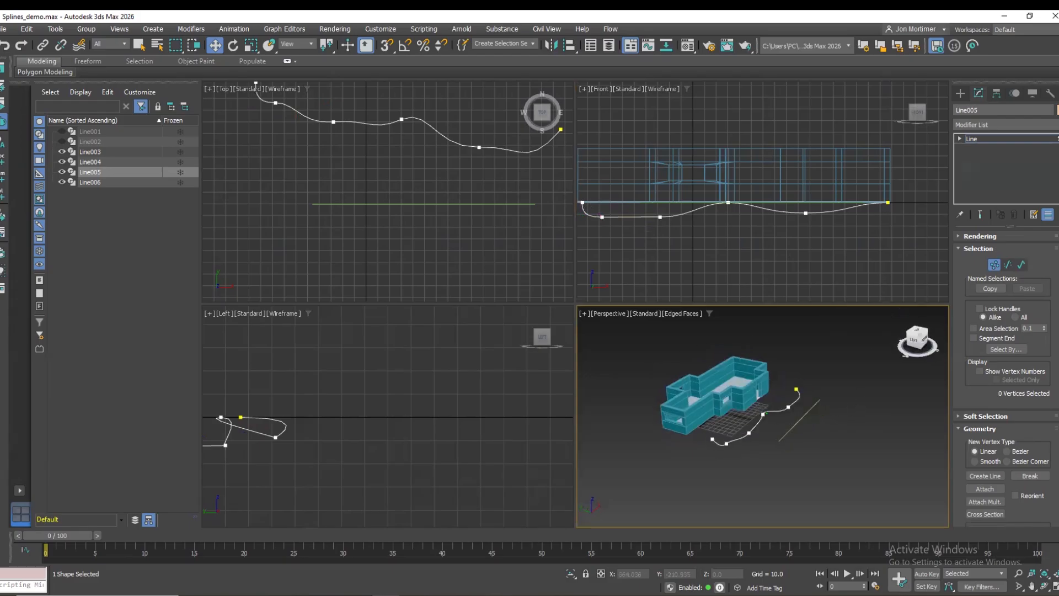
{"action": "left_click", "coordinate": [795, 391]}
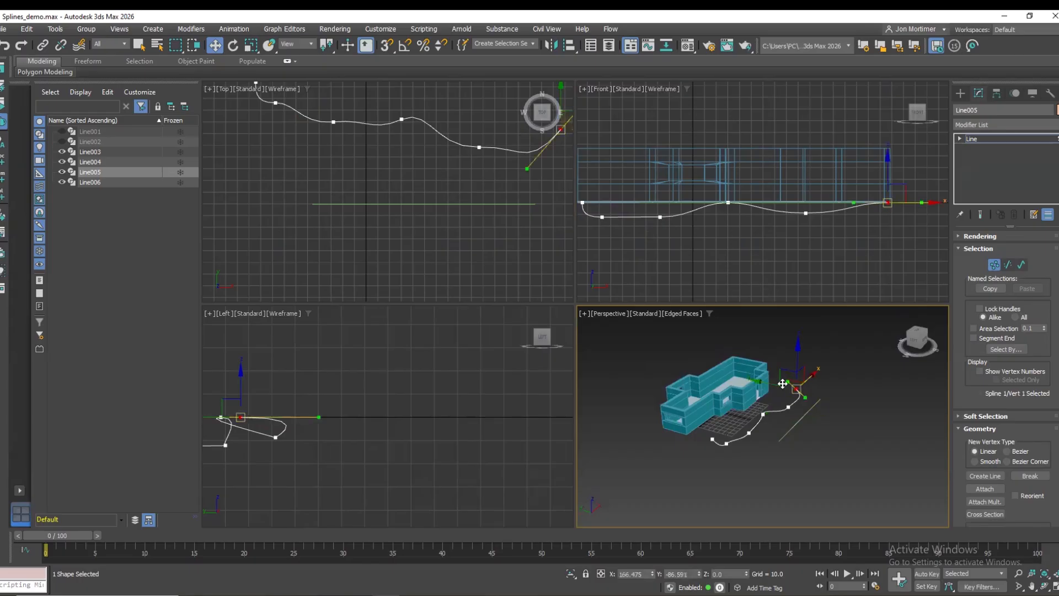
{"action": "left_click_drag", "start_coordinate": [772, 385], "coordinate": [793, 394]}
{"action": "left_click", "coordinate": [856, 416]}
{"action": "left_click", "coordinate": [994, 265]}
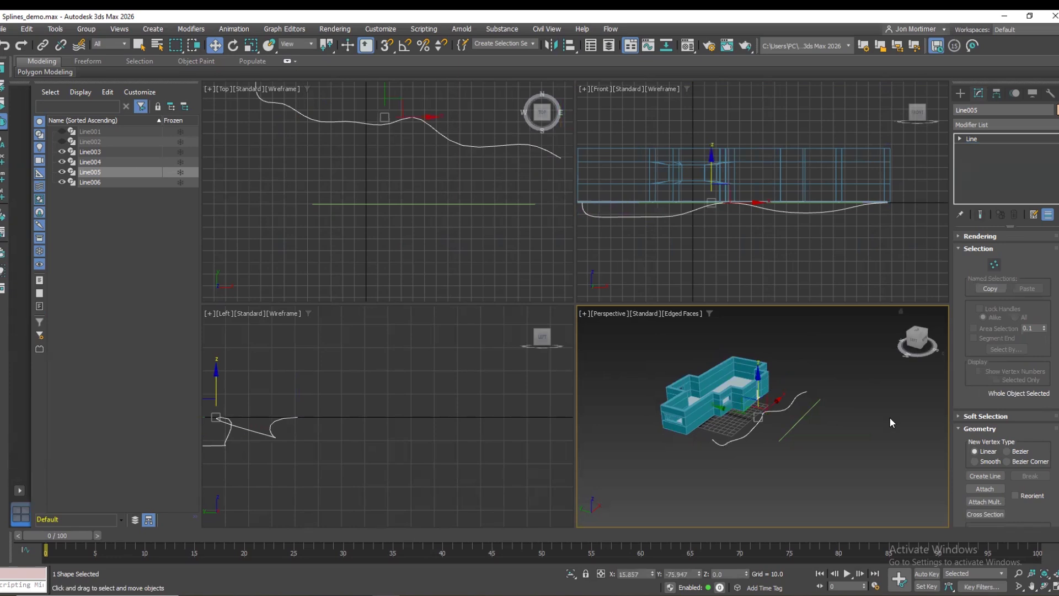
{"action": "left_click", "coordinate": [888, 422]}
{"action": "scroll", "coordinate": [819, 426], "scroll_direction": "up", "scroll_amount": 3}
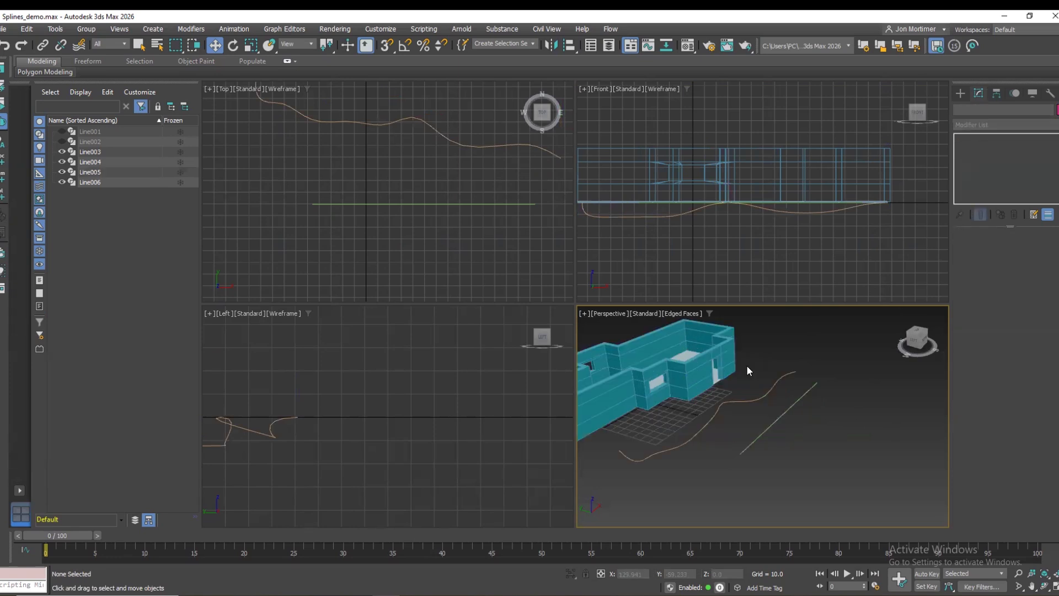
Apply a Renderable Spline modifier to the straight spline outside the wavy one.
{"action": "left_click", "coordinate": [697, 374]}
{"action": "left_click", "coordinate": [760, 436]}
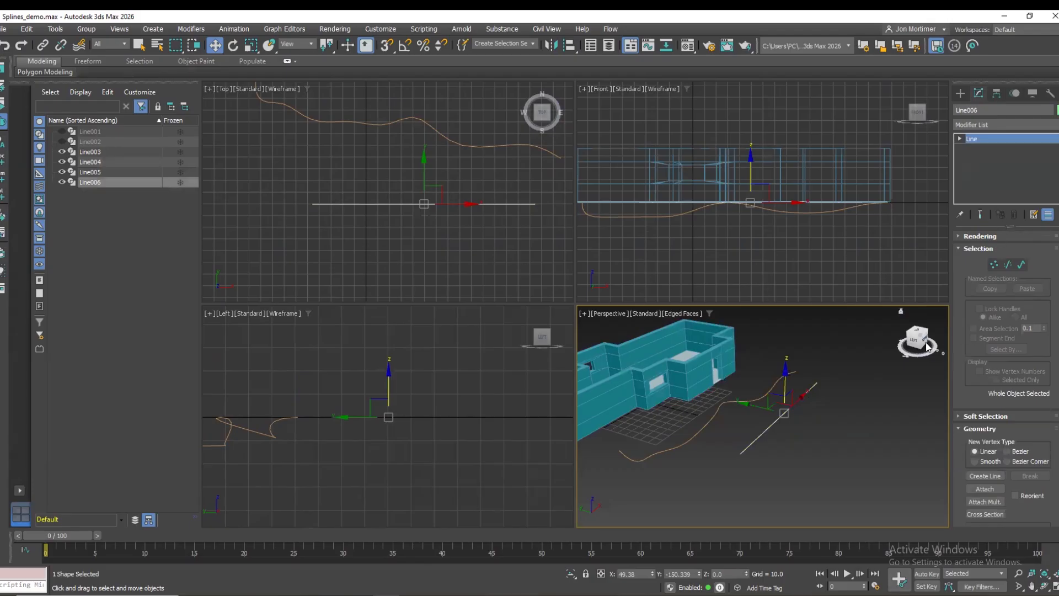
{"action": "left_click", "coordinate": [832, 408]}
{"action": "left_click", "coordinate": [797, 397]}
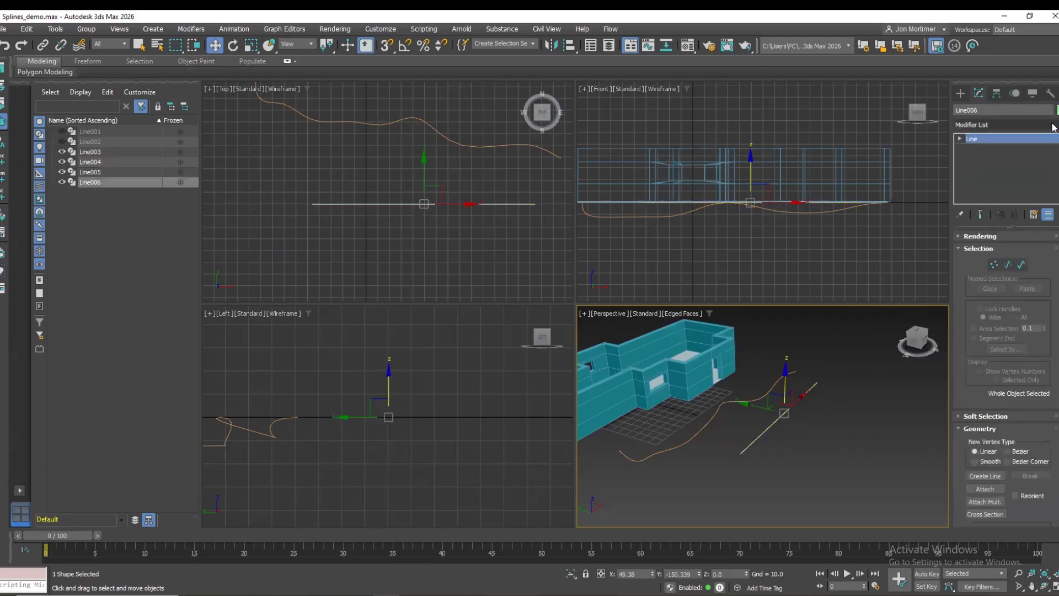
{"action": "left_click", "coordinate": [1054, 125]}
{"action": "scroll", "coordinate": [1053, 165], "scroll_direction": "down", "scroll_amount": 1}
{"action": "left_click_drag", "start_coordinate": [1054, 166], "coordinate": [1054, 262]}
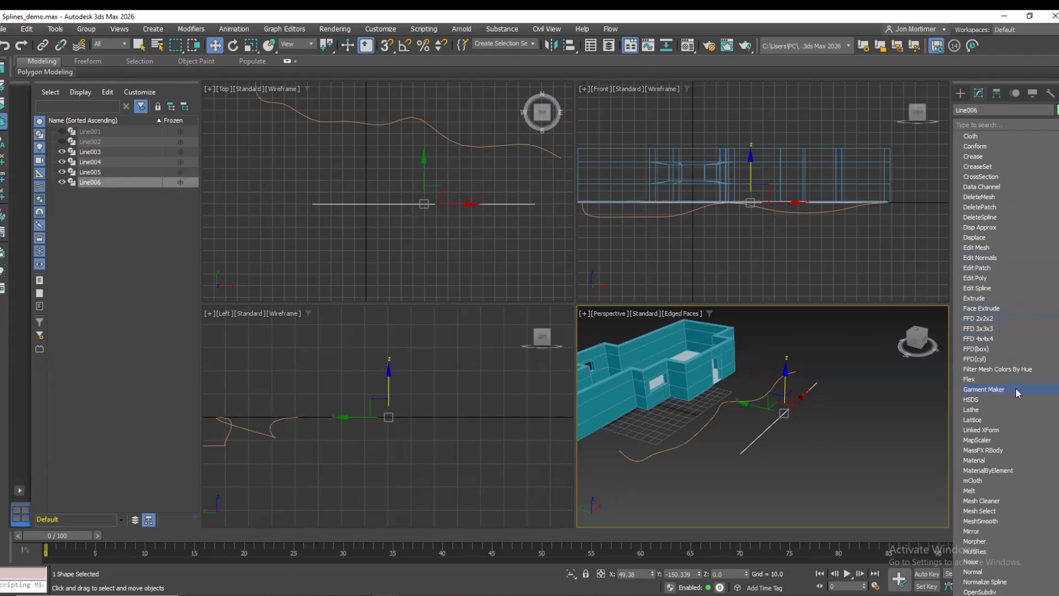
{"action": "scroll", "coordinate": [1002, 453], "scroll_direction": "down", "scroll_amount": 6}
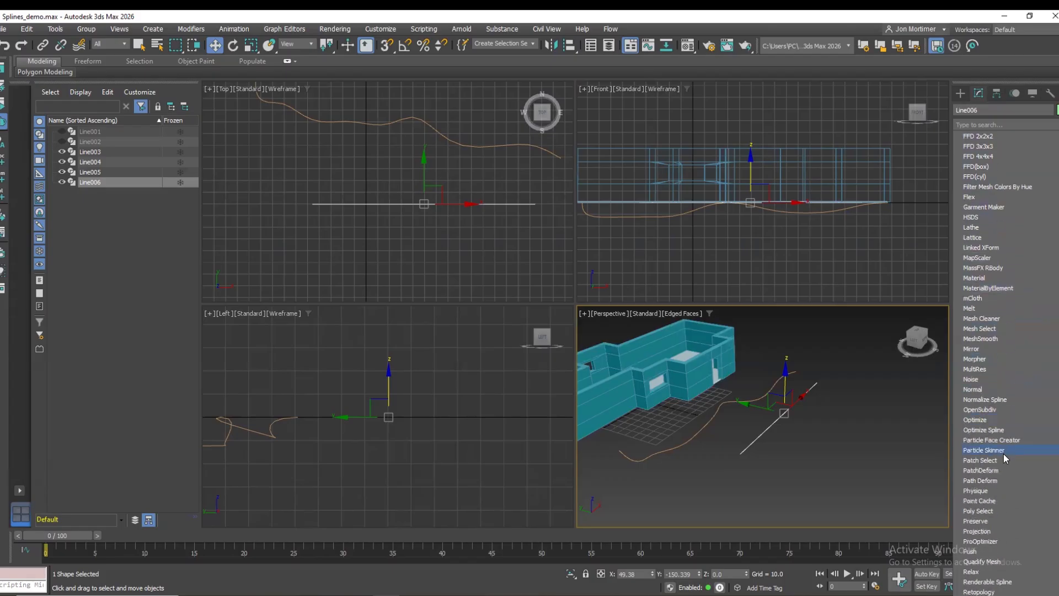
{"action": "scroll", "coordinate": [1001, 492], "scroll_direction": "down", "scroll_amount": 1}
{"action": "left_click", "coordinate": [1000, 548]}
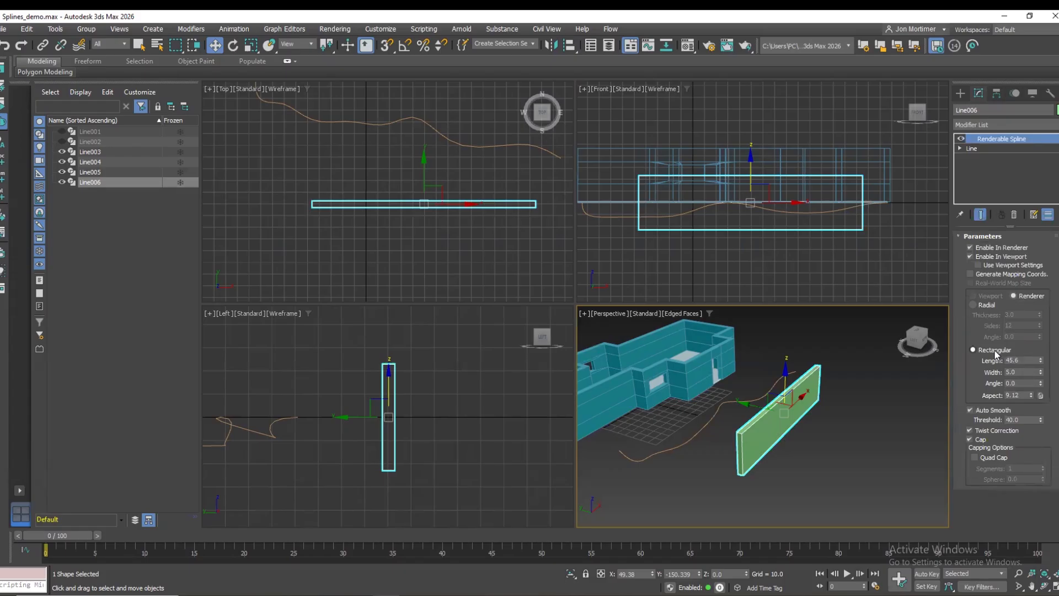
Switch the renderable straight spline from a rectangular to a radial cross-section.
{"action": "left_click", "coordinate": [974, 305]}
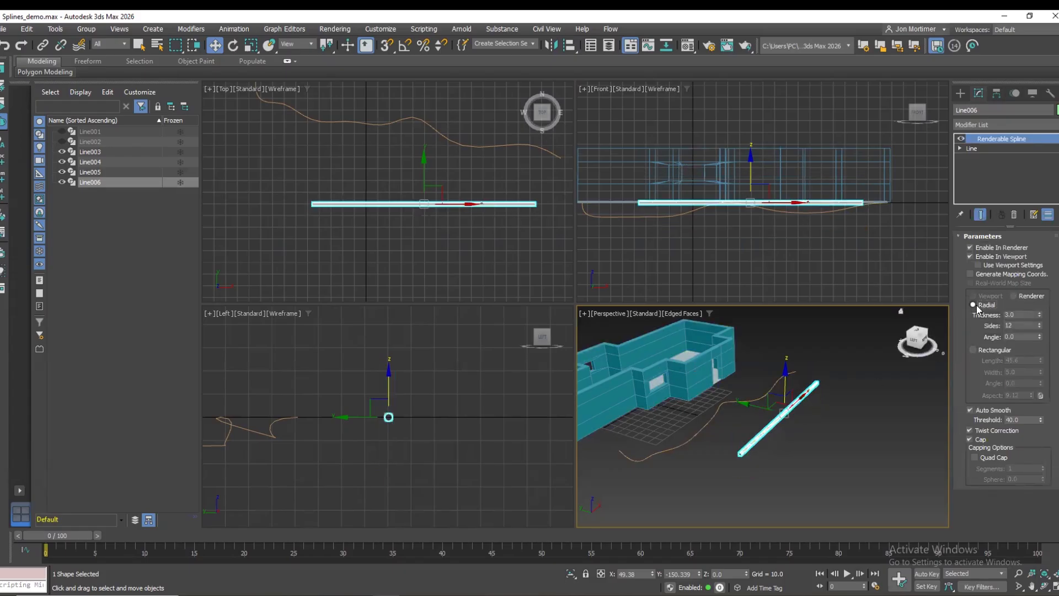
{"action": "left_click", "coordinate": [810, 436]}
{"action": "scroll", "coordinate": [804, 408], "scroll_direction": "up", "scroll_amount": 2}
{"action": "mouse_move", "coordinate": [920, 338]}
{"action": "left_mouse_down"}
{"action": "mouse_move", "coordinate": [918, 353]}
{"action": "mouse_move", "coordinate": [924, 341]}
{"action": "left_mouse_up"}
{"action": "left_click", "coordinate": [788, 385]}
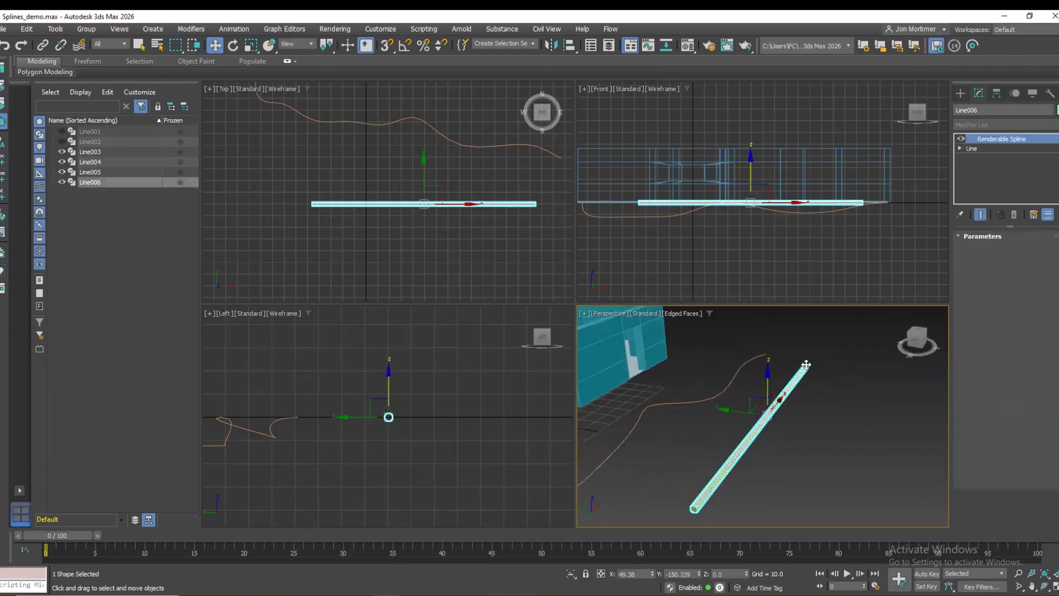
Refine the straight line at vertex level with four extra vertices spaced between its two ends.
{"action": "left_click", "coordinate": [960, 148]}
{"action": "left_click", "coordinate": [982, 159]}
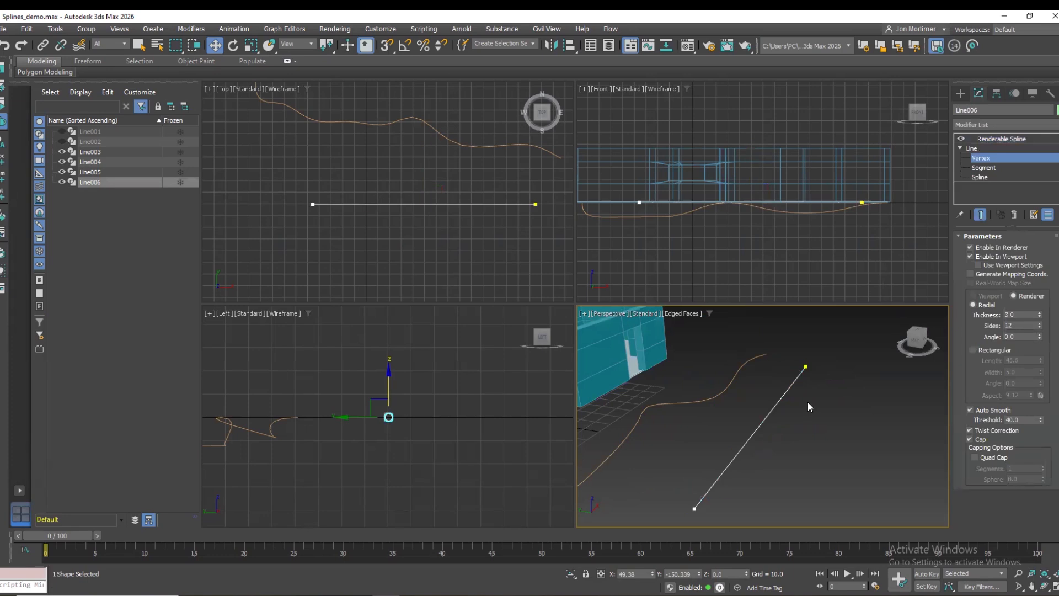
{"action": "right_click", "coordinate": [791, 381]}
{"action": "left_click", "coordinate": [783, 432]}
{"action": "left_click", "coordinate": [780, 399]}
{"action": "left_click", "coordinate": [742, 448]}
{"action": "left_click", "coordinate": [764, 419]}
{"action": "left_click", "coordinate": [717, 478]}
{"action": "left_click", "coordinate": [216, 46]}
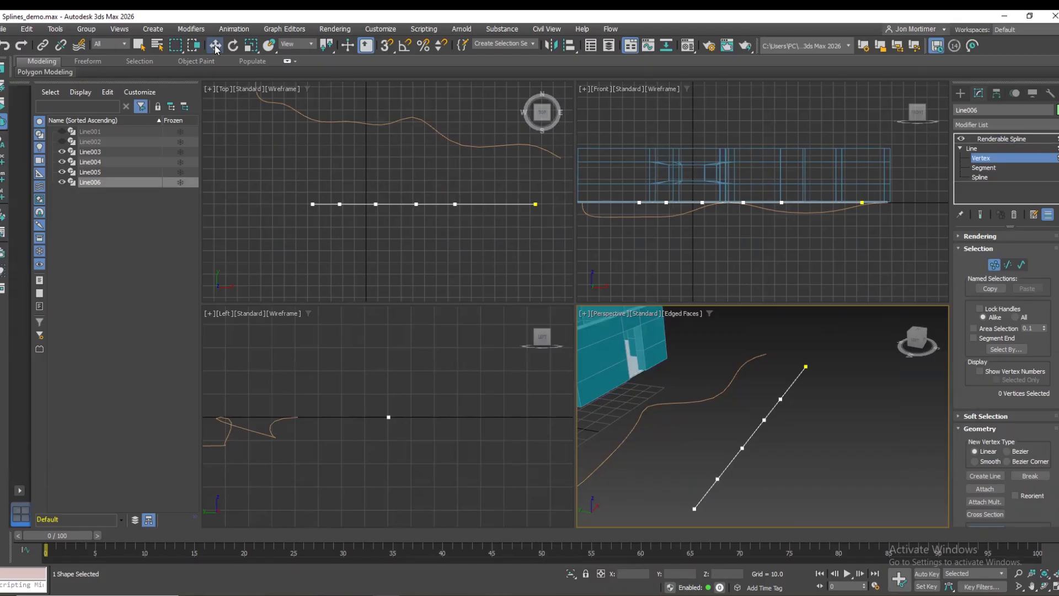
Move the two middle vertices away from the building and align their neighbours with them in X to form a square U-shaped bend.
{"action": "left_click_drag", "start_coordinate": [783, 455], "coordinate": [782, 456]}
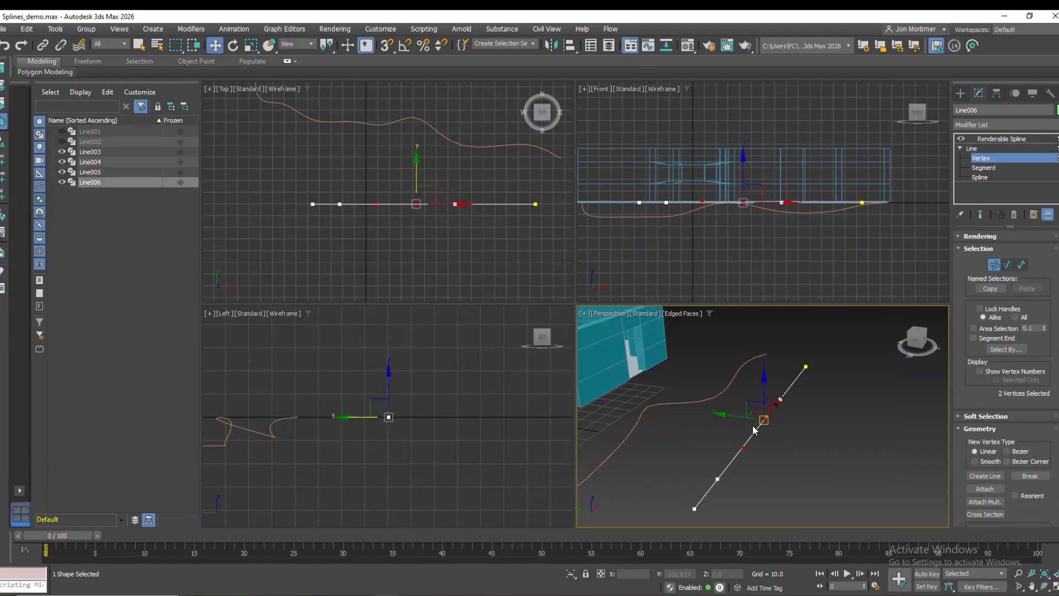
{"action": "left_click_drag", "start_coordinate": [729, 417], "coordinate": [761, 419]}
{"action": "left_click", "coordinate": [774, 465]}
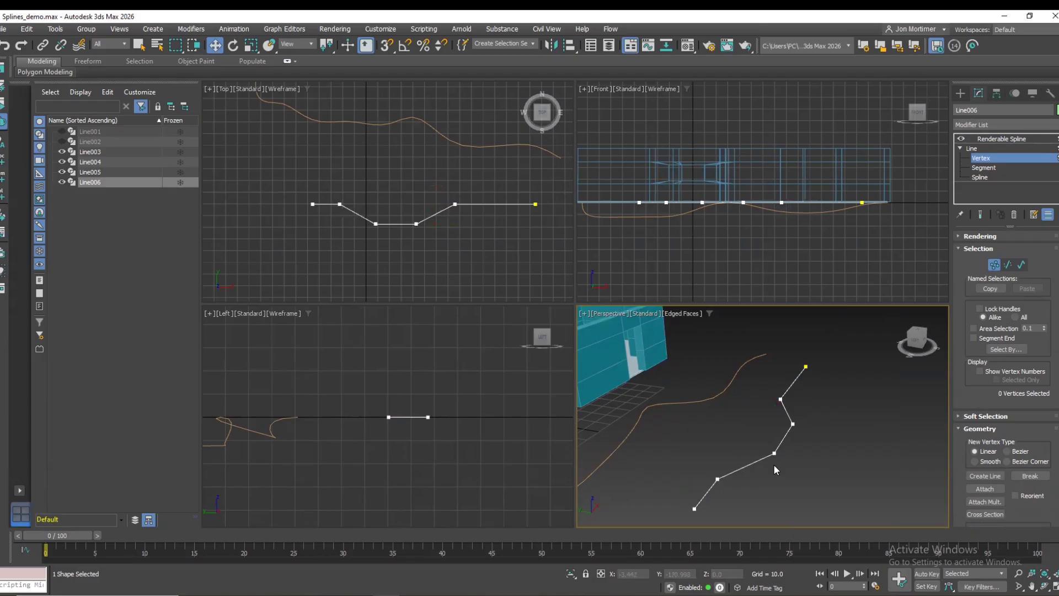
{"action": "left_click", "coordinate": [780, 399]}
{"action": "left_click_drag", "start_coordinate": [788, 386], "coordinate": [769, 403]}
{"action": "left_click", "coordinate": [340, 205]}
{"action": "left_click_drag", "start_coordinate": [355, 206], "coordinate": [404, 207]}
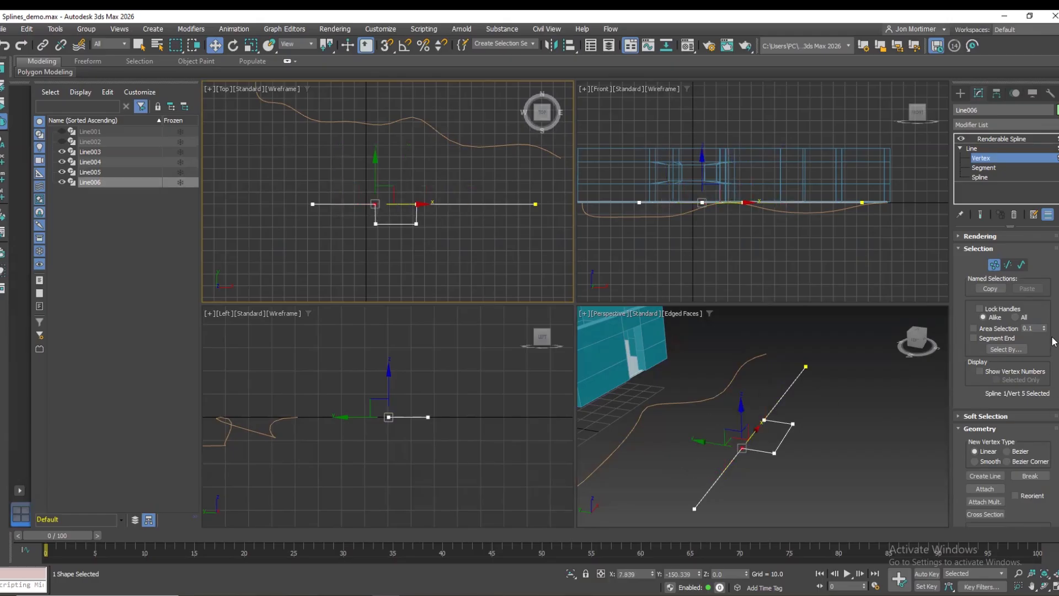
Select the four corner vertices of the U-shaped bend and round them slightly with Fillet.
{"action": "scroll", "coordinate": [1018, 442], "scroll_direction": "down", "scroll_amount": 5}
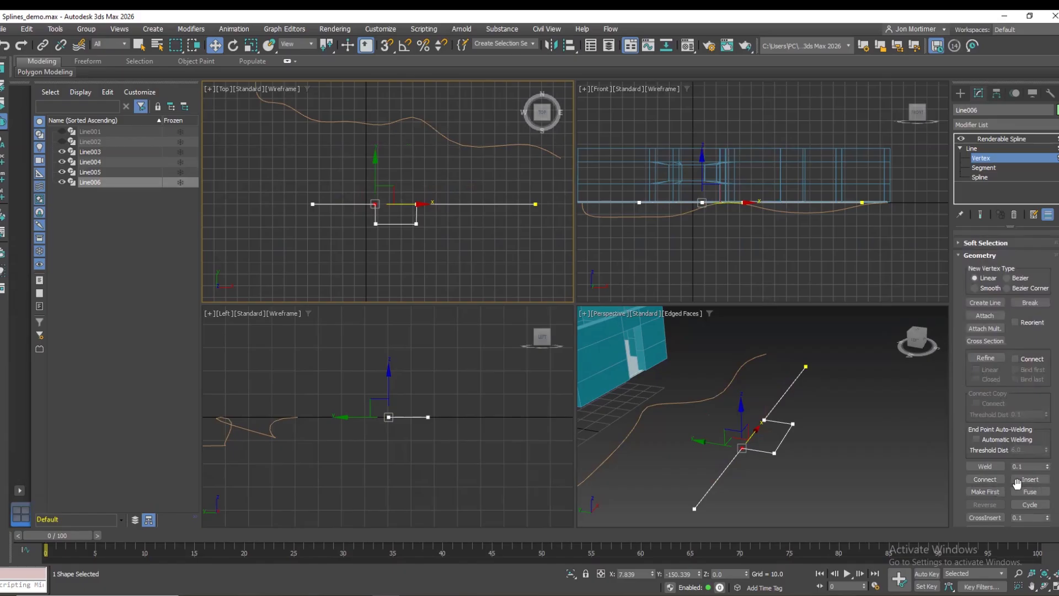
{"action": "left_click", "coordinate": [360, 214]}
{"action": "left_click_drag", "start_coordinate": [435, 240], "coordinate": [433, 240]}
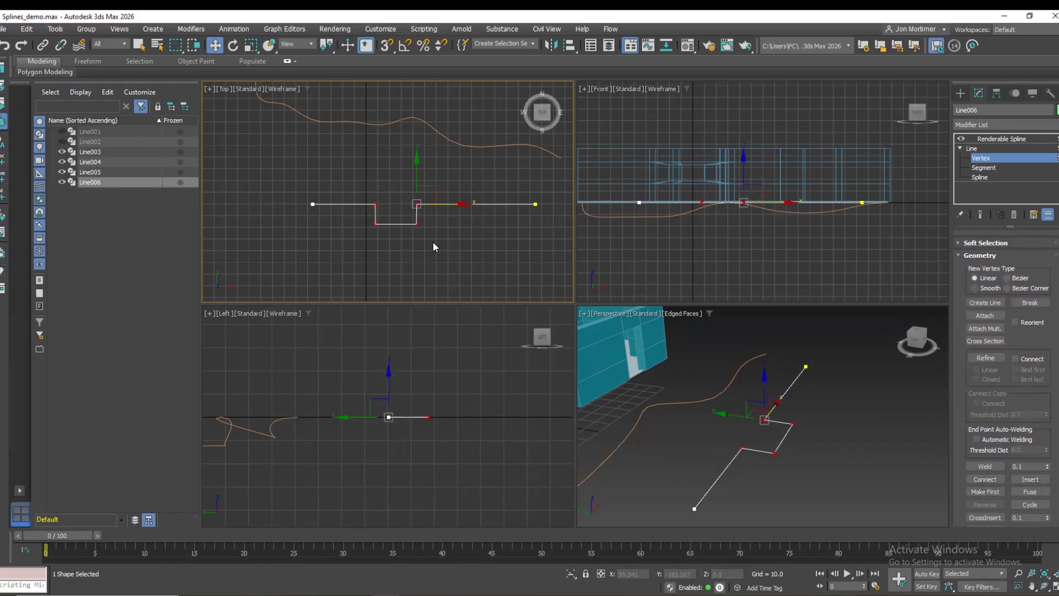
{"action": "scroll", "coordinate": [1026, 343], "scroll_direction": "down", "scroll_amount": 4}
{"action": "left_click", "coordinate": [984, 410]}
{"action": "left_click_drag", "start_coordinate": [422, 204], "coordinate": [421, 195]}
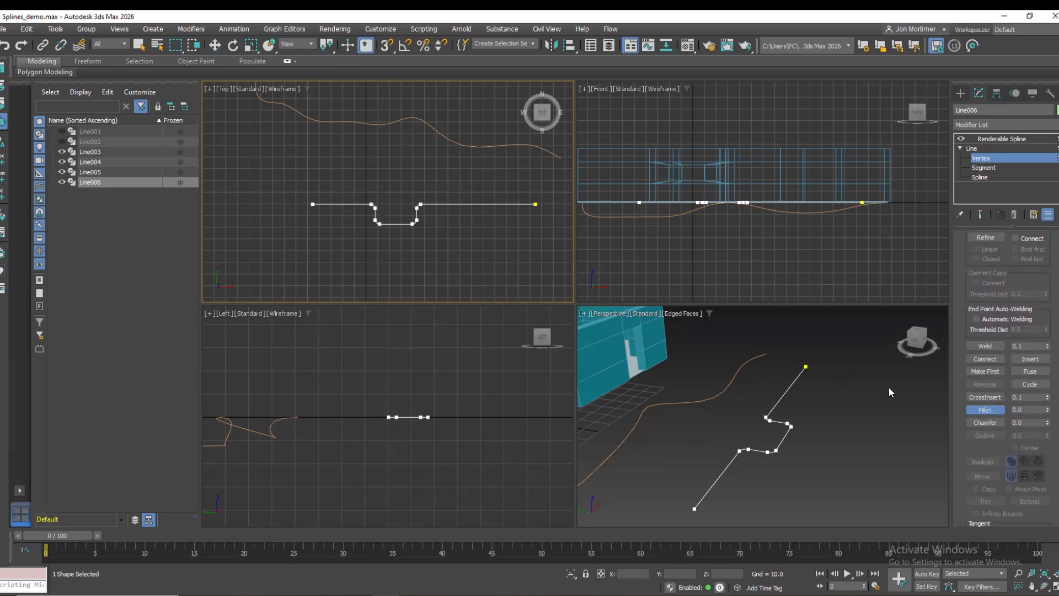
{"action": "left_click", "coordinate": [985, 410]}
{"action": "left_click", "coordinate": [893, 419]}
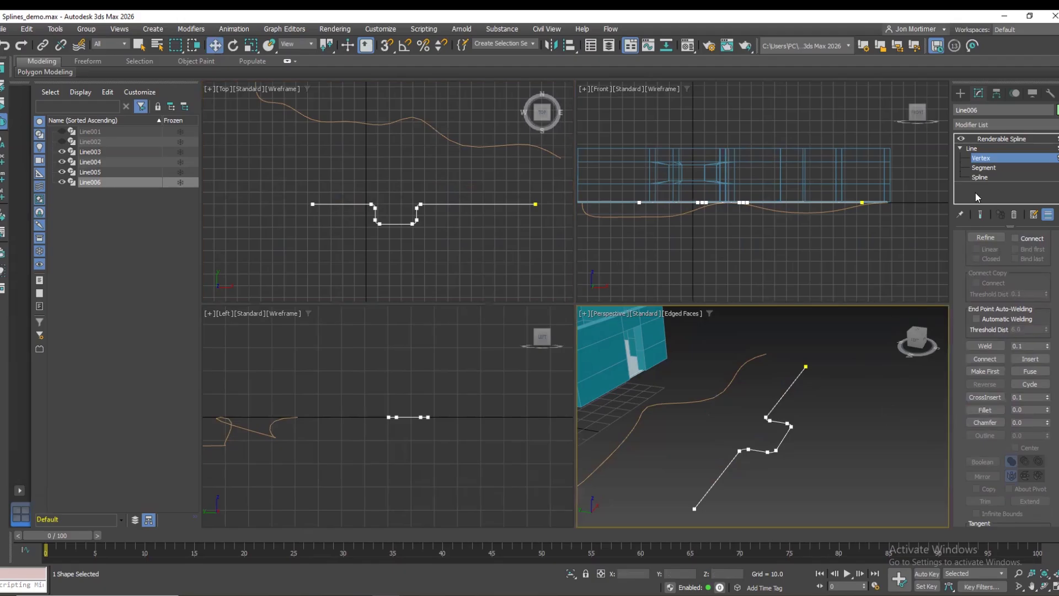
Return to the bent line's Renderable Spline modifier and set its radial thickness to 5.
{"action": "left_click", "coordinate": [1001, 139]}
{"action": "left_click", "coordinate": [905, 399]}
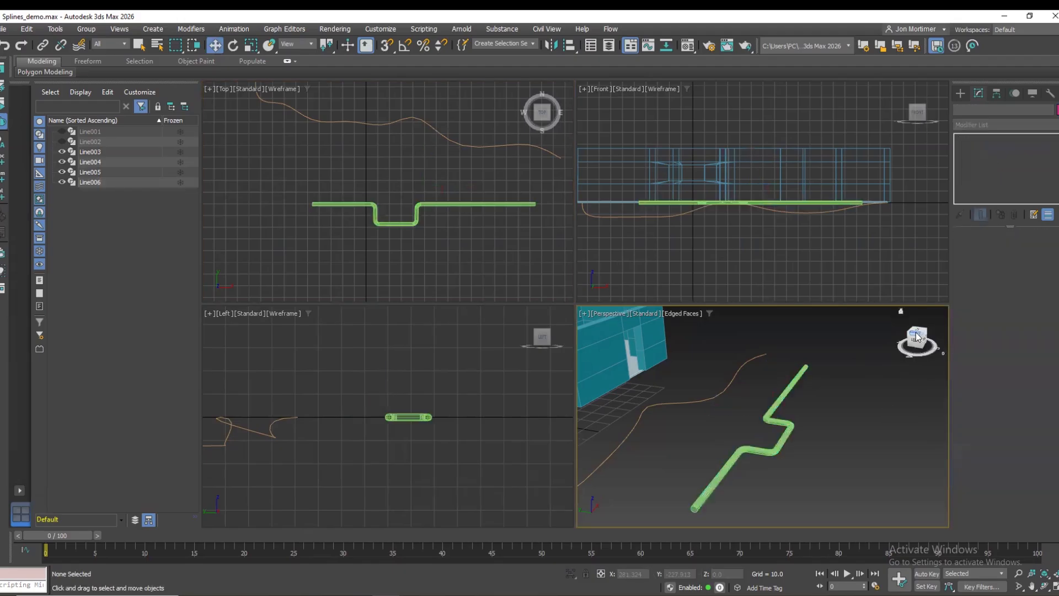
{"action": "left_click_drag", "start_coordinate": [916, 333], "coordinate": [905, 335]}
{"action": "left_click", "coordinate": [810, 383]}
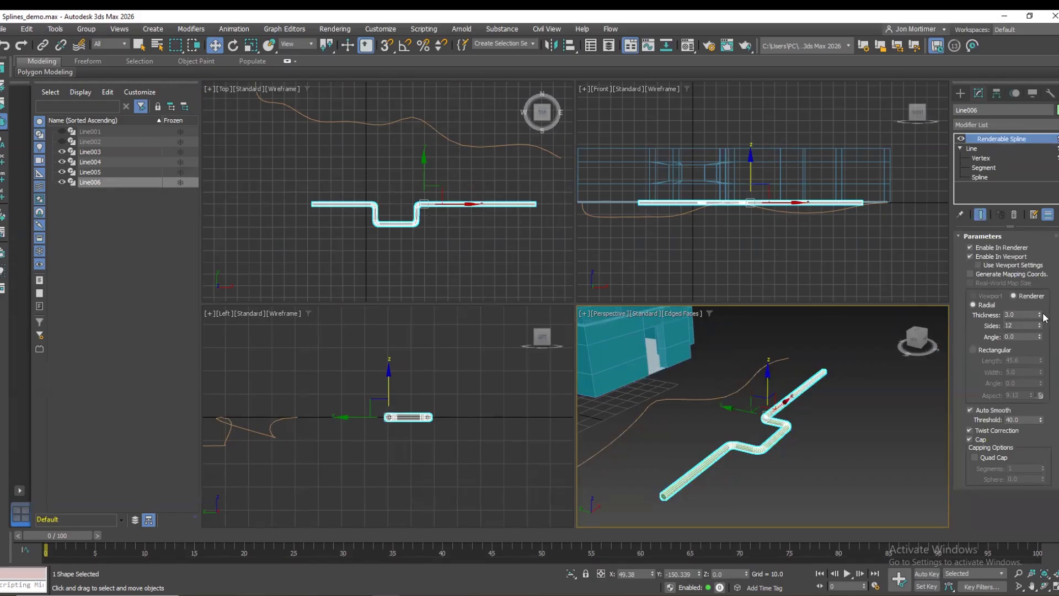
{"action": "double_click", "coordinate": [1017, 314]}
{"action": "type", "text": "5"}
{"action": "key", "text": "Return"}
{"action": "left_click", "coordinate": [920, 430]}
{"action": "left_click_drag", "start_coordinate": [919, 336], "coordinate": [882, 351]}
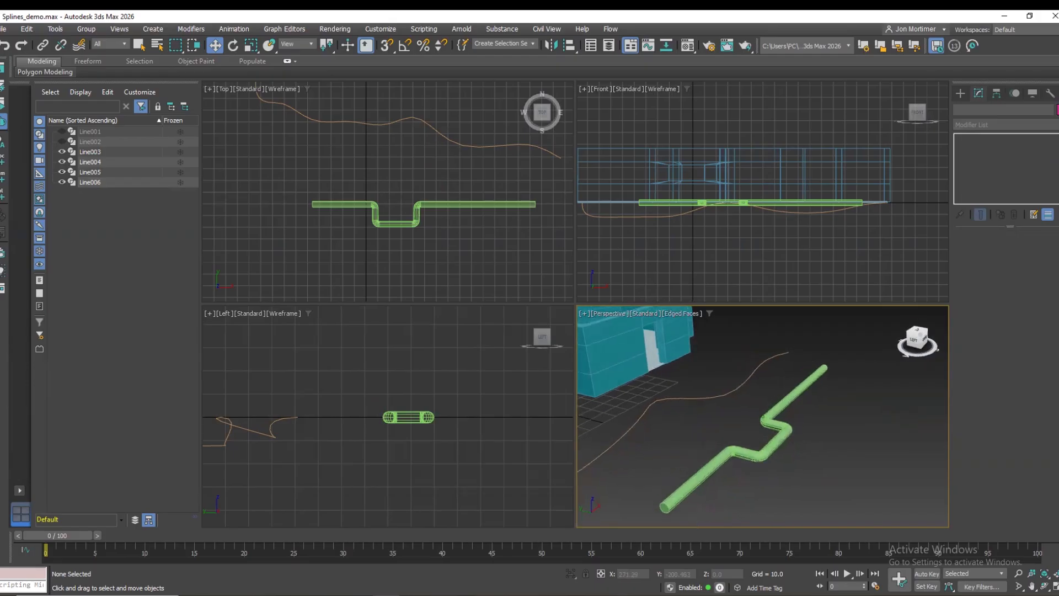
Select the wavy line beside the building and add a Renderable Spline modifier to it.
{"action": "left_click", "coordinate": [754, 375]}
{"action": "left_click", "coordinate": [1032, 586]}
{"action": "left_click_drag", "start_coordinate": [758, 439], "coordinate": [812, 422]}
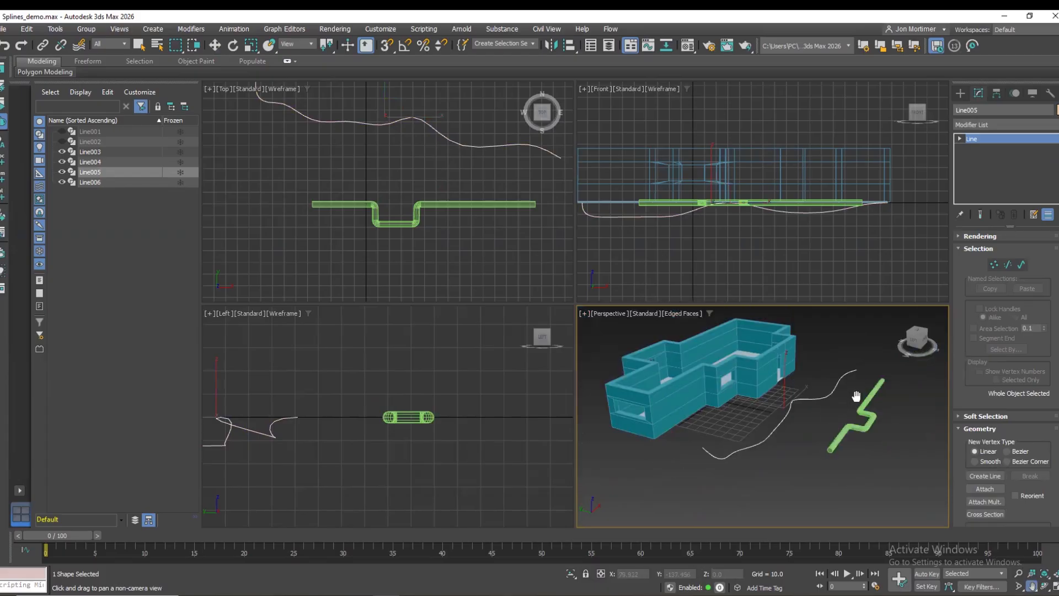
{"action": "left_click", "coordinate": [1053, 126]}
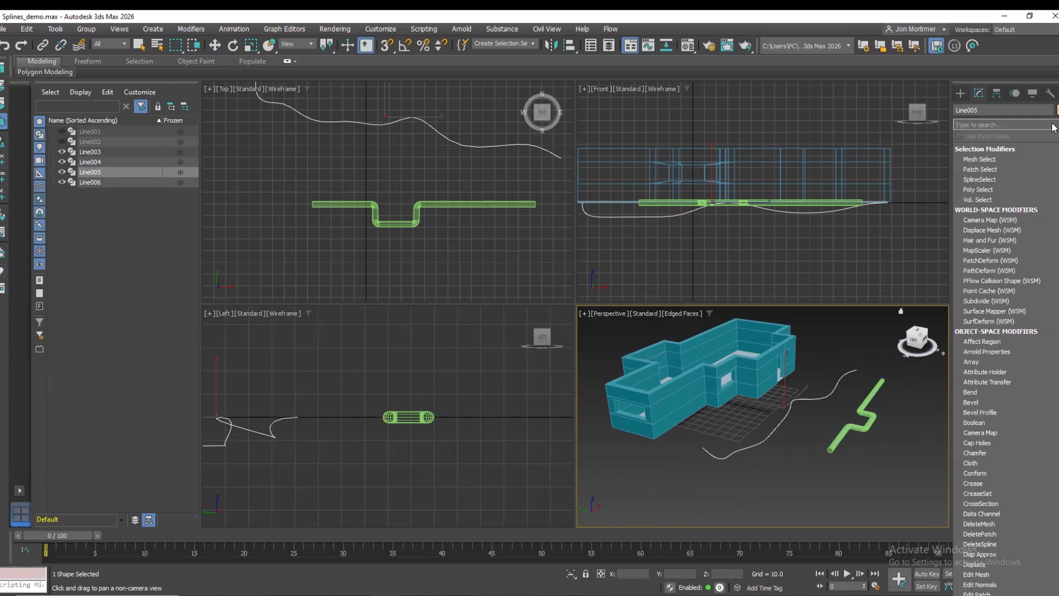
{"action": "left_click_drag", "start_coordinate": [1054, 152], "coordinate": [1054, 355]}
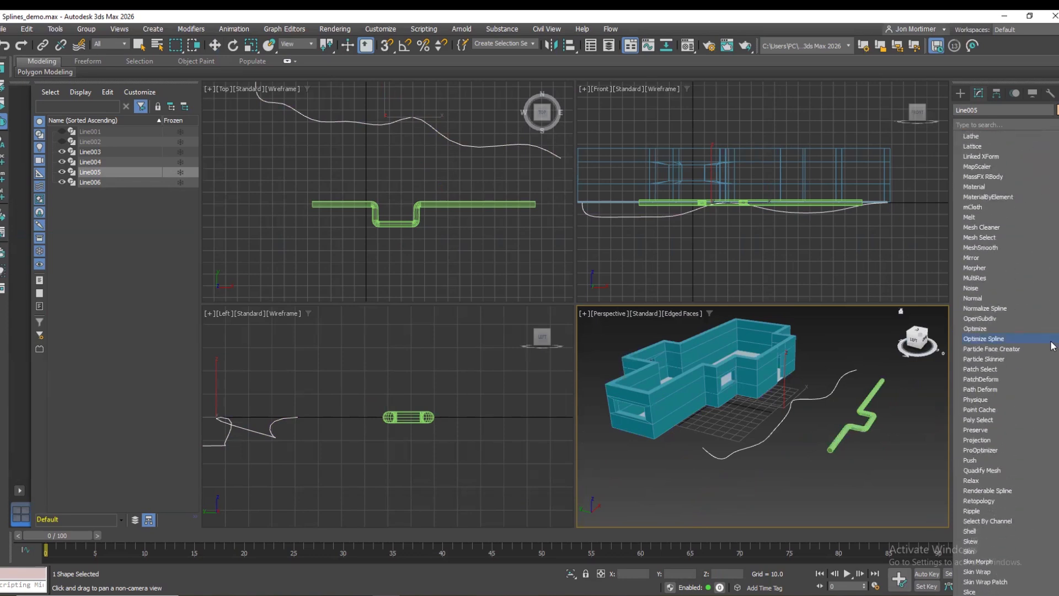
{"action": "left_click", "coordinate": [991, 490]}
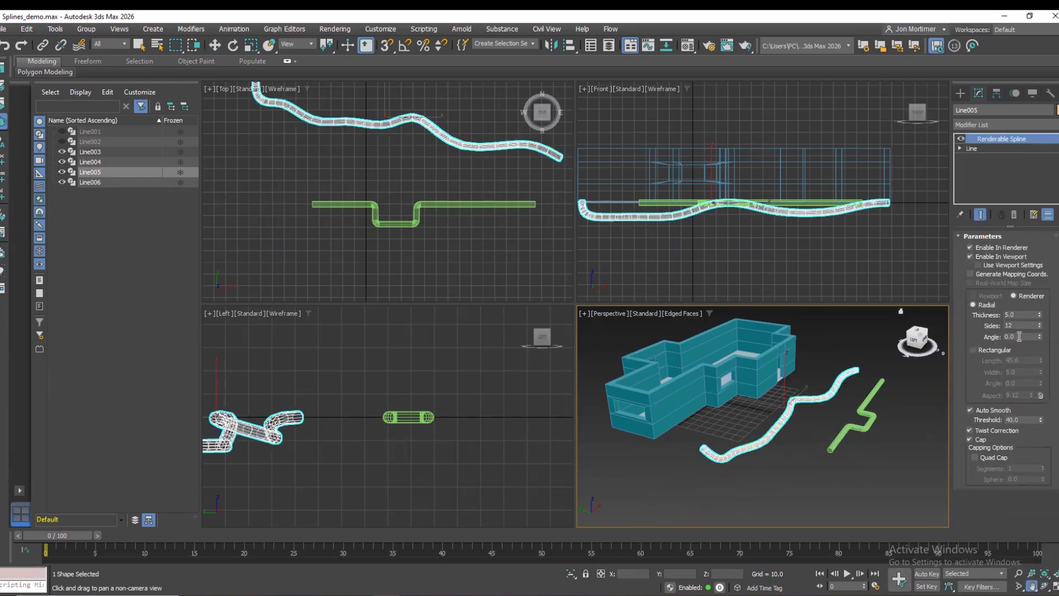
Reduce the wavy line's radial thickness to 2 and deselect it to check the result up close.
{"action": "double_click", "coordinate": [1027, 314]}
{"action": "type", "text": "2"}
{"action": "key", "text": "Return"}
{"action": "key", "text": "w"}
{"action": "left_click", "coordinate": [817, 435]}
{"action": "scroll", "coordinate": [799, 435], "scroll_direction": "up", "scroll_amount": 4}
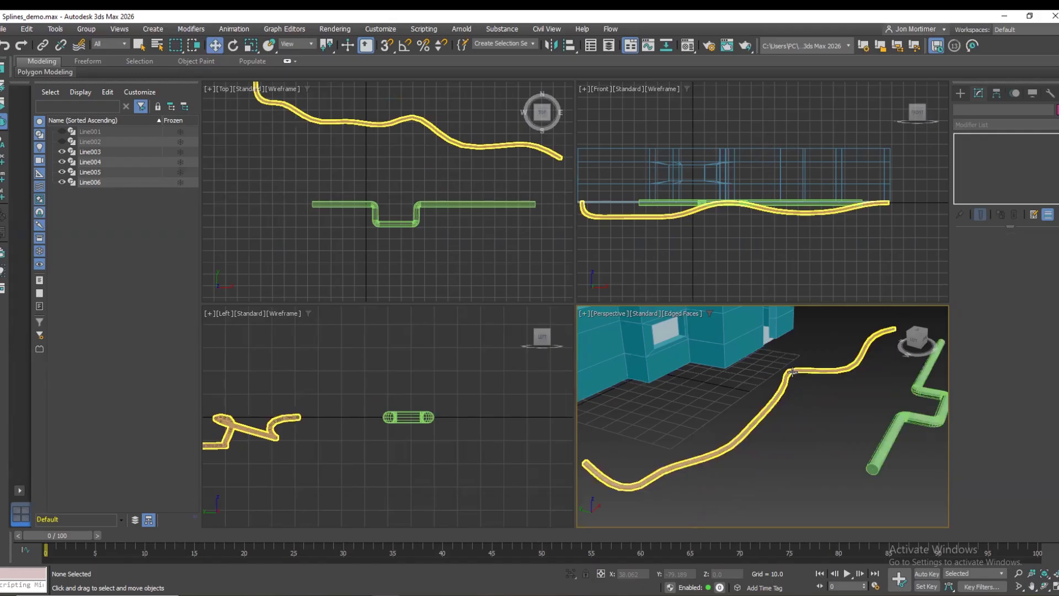
Reselect the wavy line, set its Renderable Spline radial thickness to 1, and deselect it.
{"action": "left_click", "coordinate": [800, 377]}
{"action": "double_click", "coordinate": [1025, 317]}
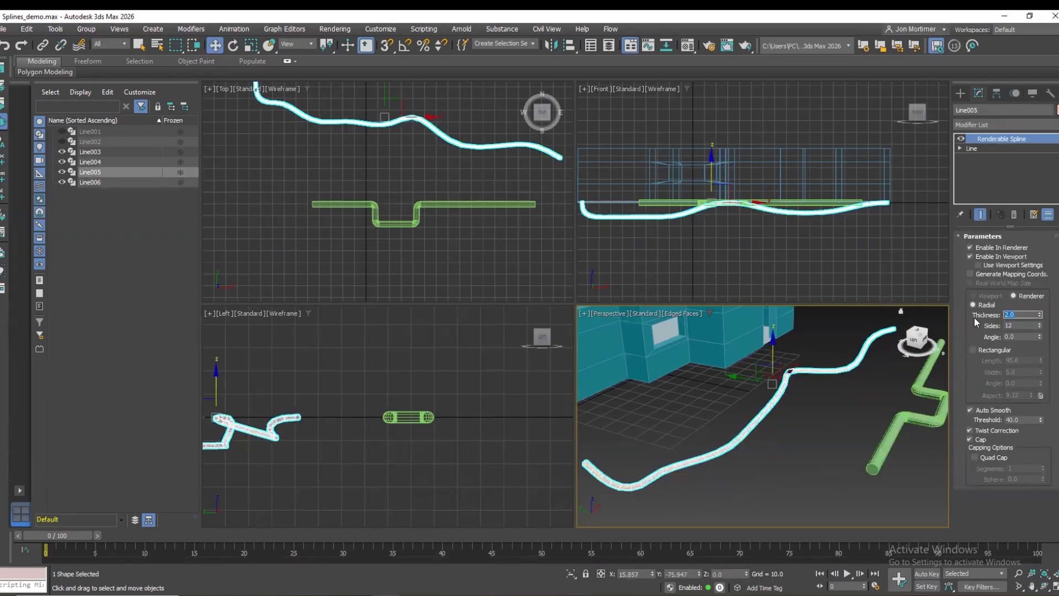
{"action": "type", "text": "1"}
{"action": "key", "text": "Return"}
{"action": "left_click", "coordinate": [887, 393]}
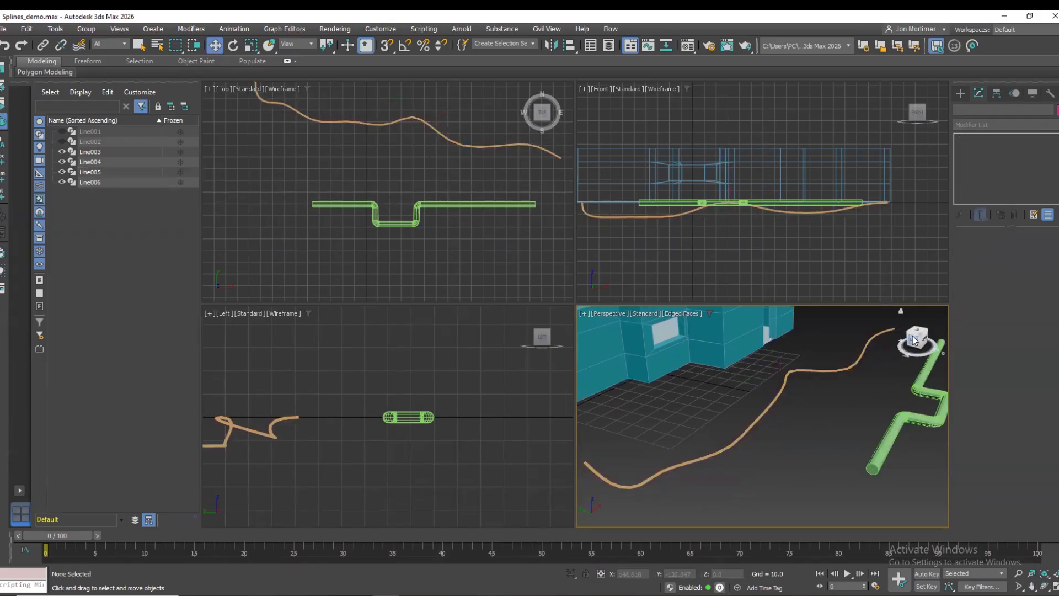
Save the scene and fit all objects into every viewport, with the perspective view showing the building and both pipes.
{"action": "left_click", "coordinate": [911, 343]}
{"action": "left_click_drag", "start_coordinate": [905, 326], "coordinate": [915, 338]}
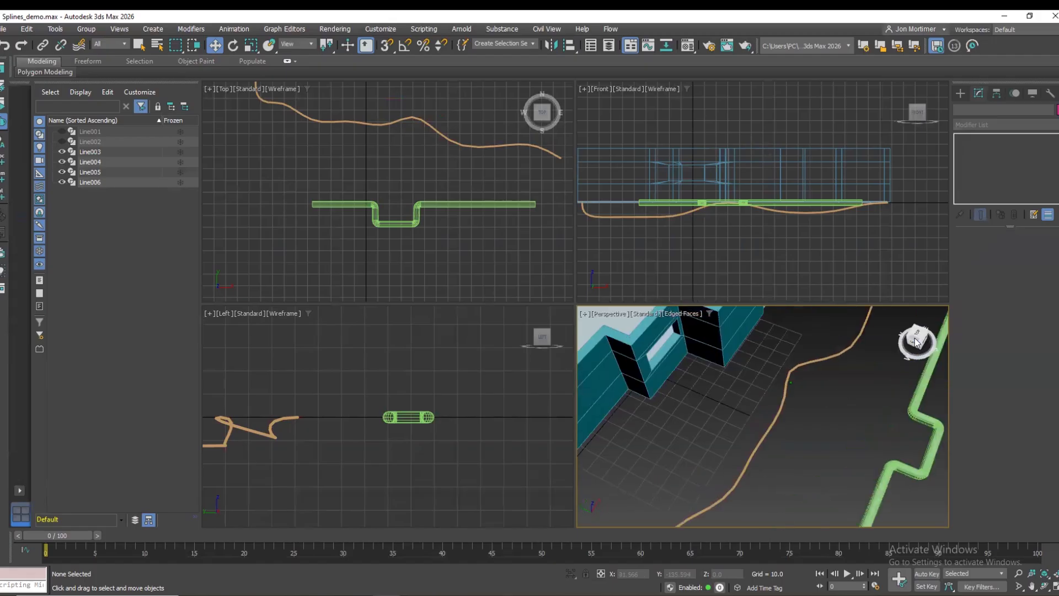
{"action": "scroll", "coordinate": [867, 406], "scroll_direction": "down", "scroll_amount": 5}
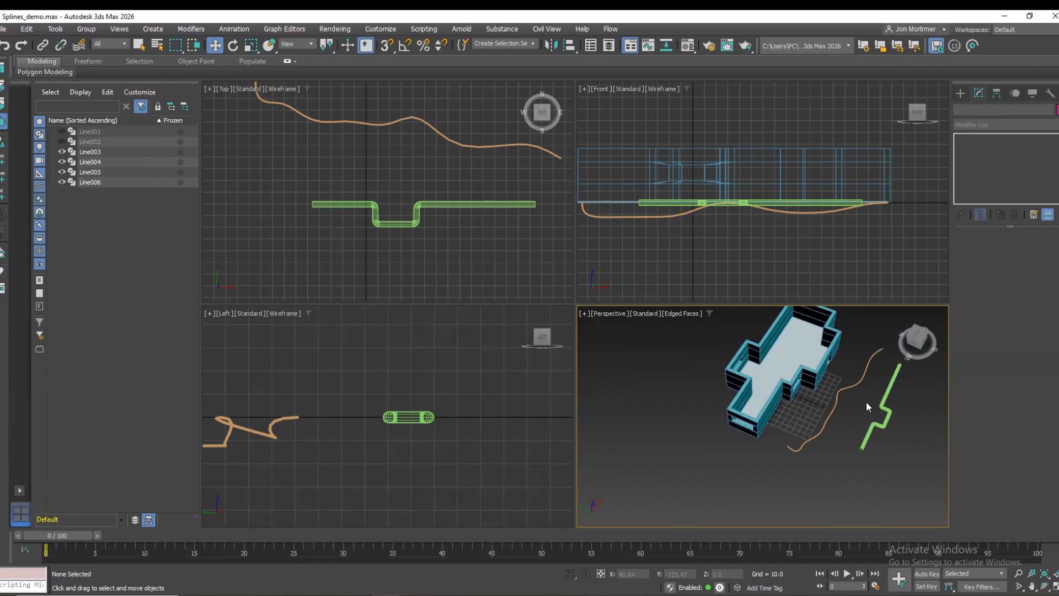
{"action": "key", "text": "ctrl+s"}
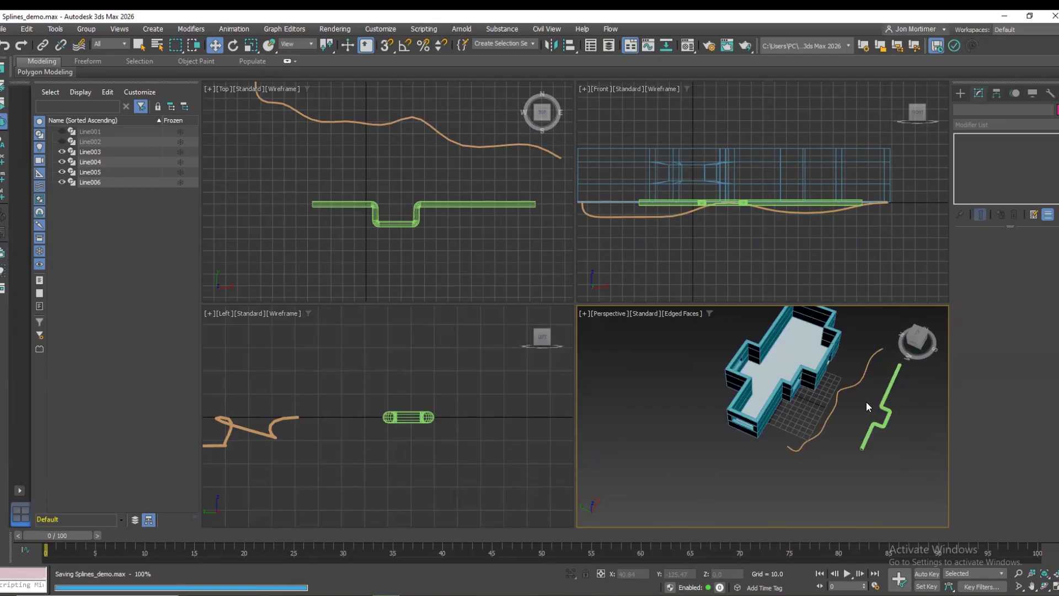
{"action": "left_click", "coordinate": [1052, 575]}
{"action": "left_click", "coordinate": [919, 341]}
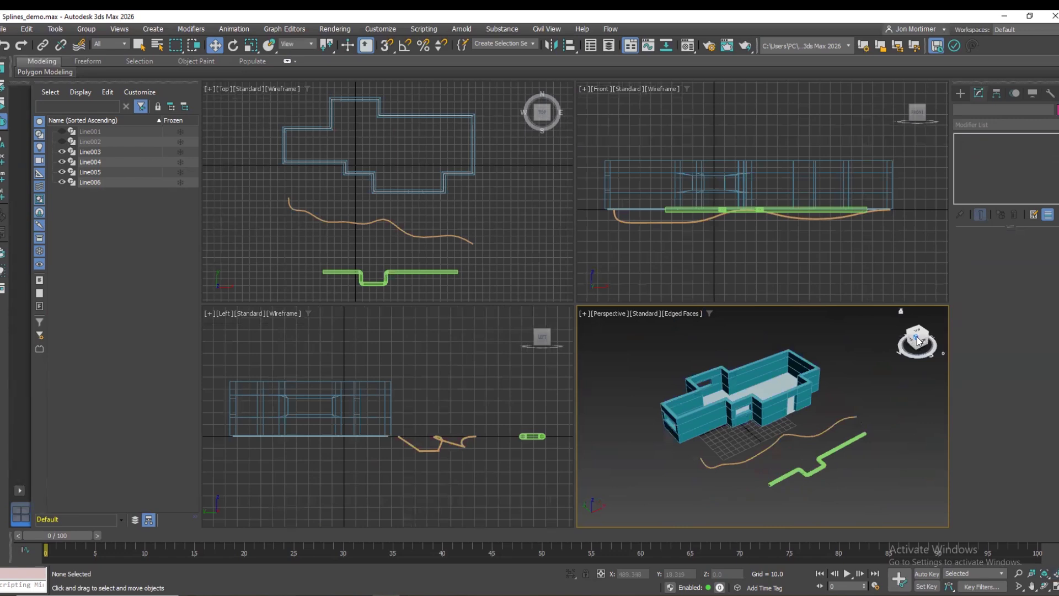